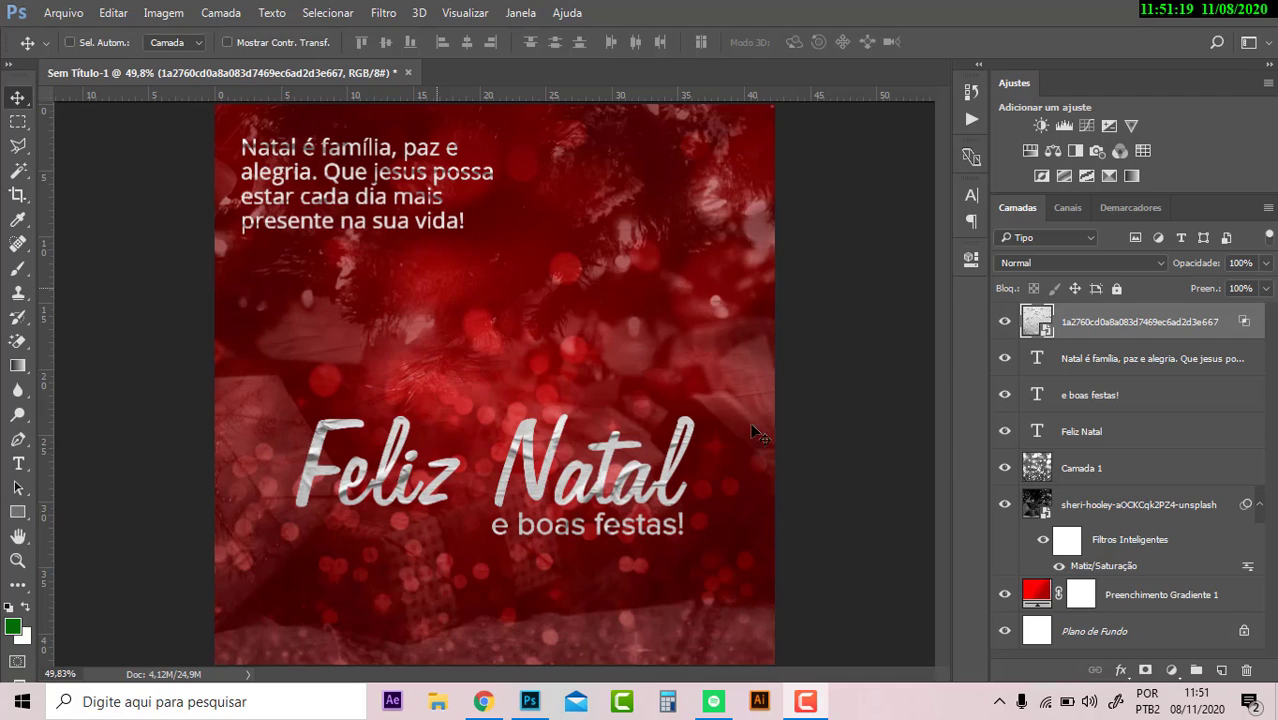
Create a new 1200 × 1200 px blank square document
left_click(813, 705)
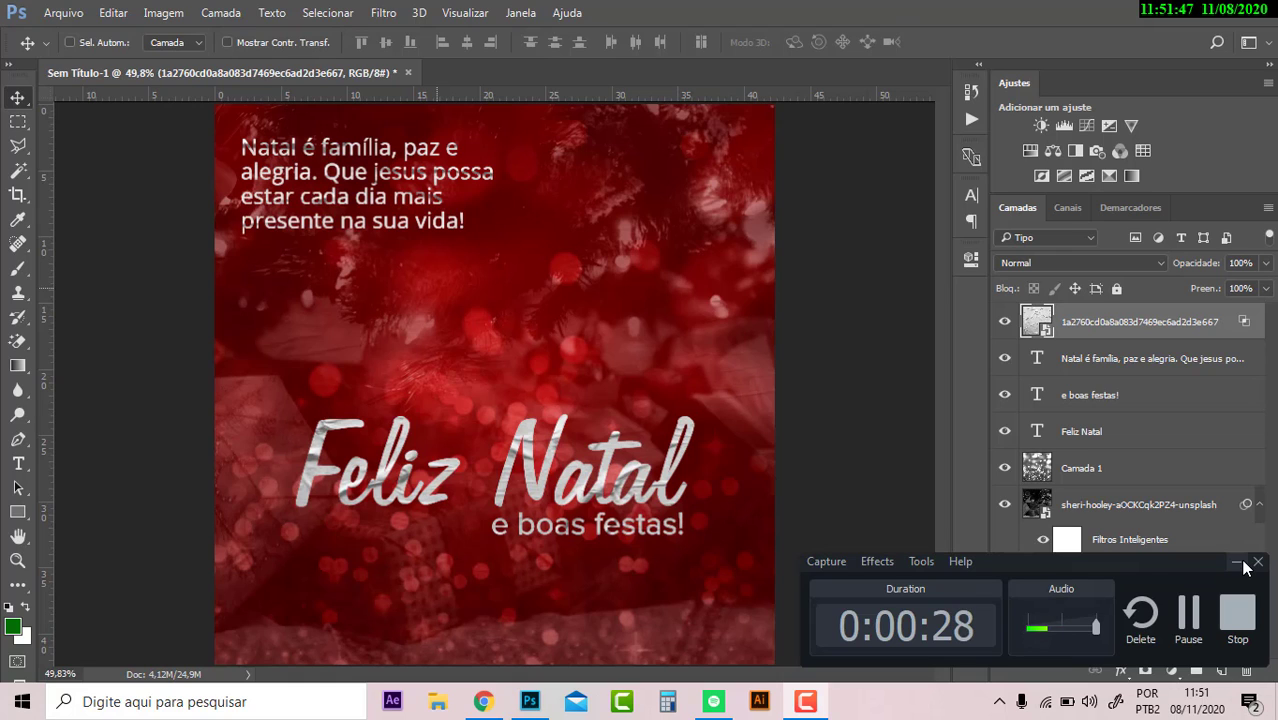
left_click(1236, 562)
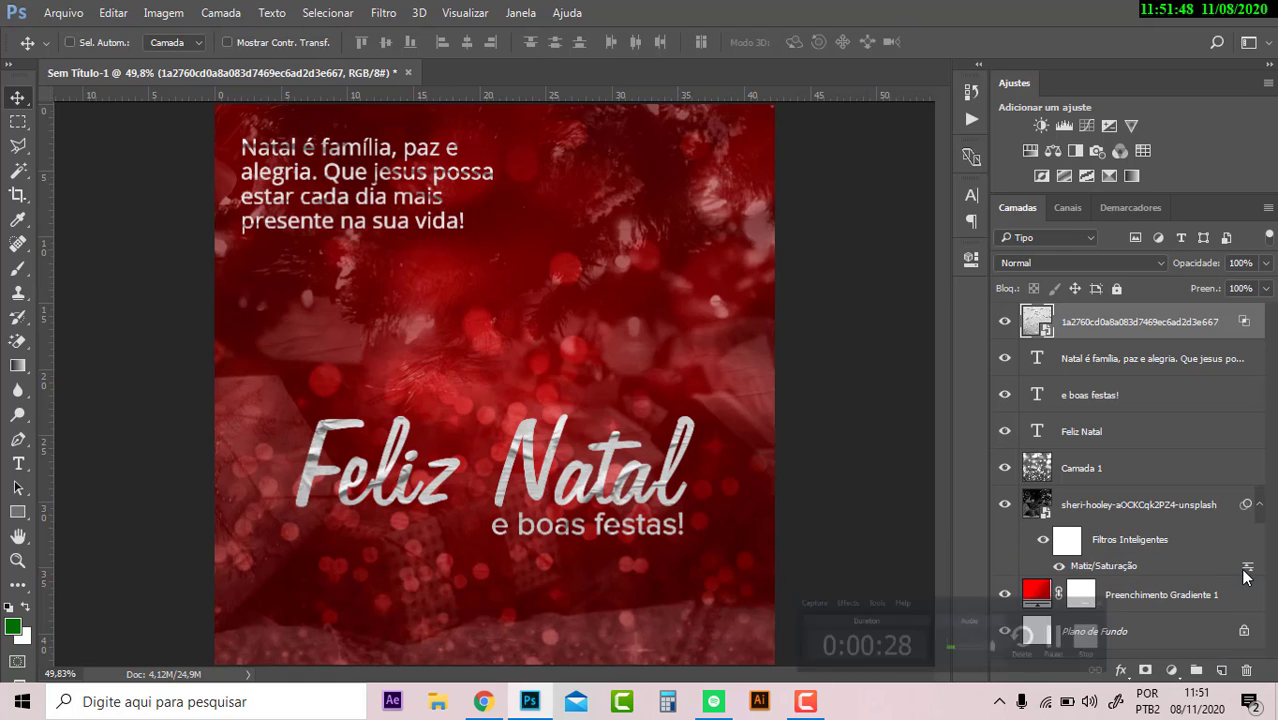
left_click(48, 14)
key("Escape")
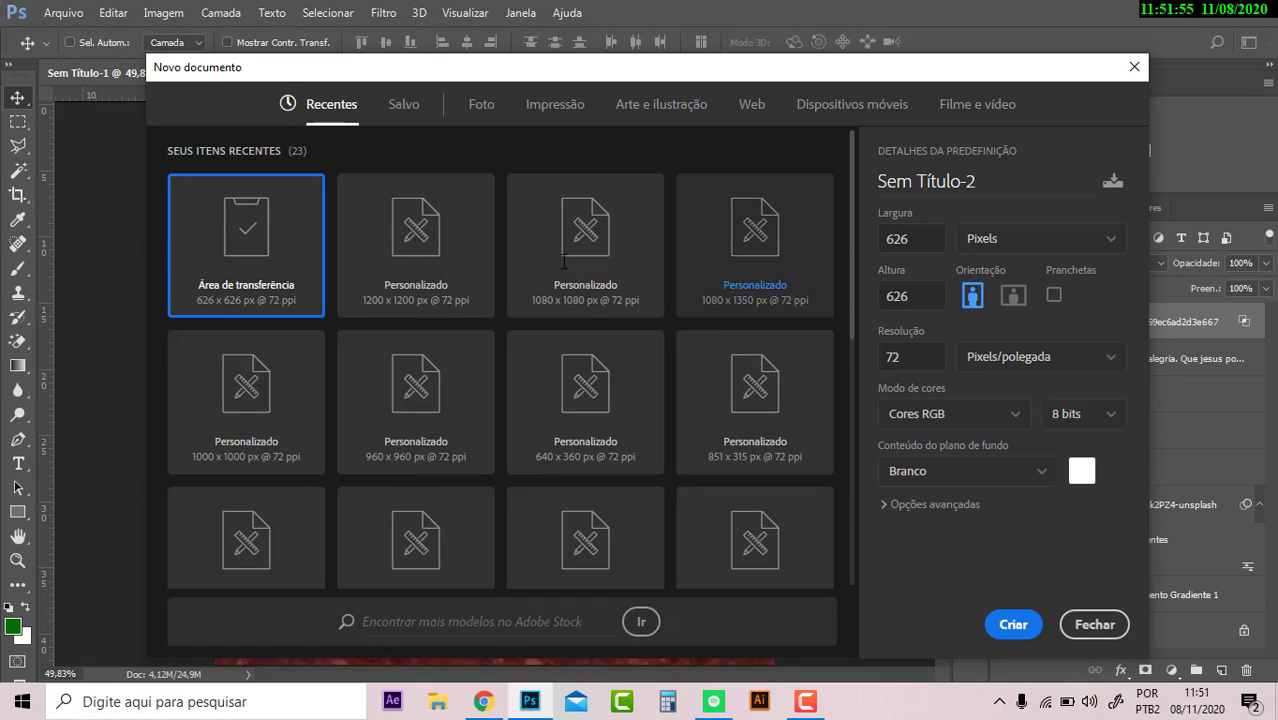
left_click(456, 266)
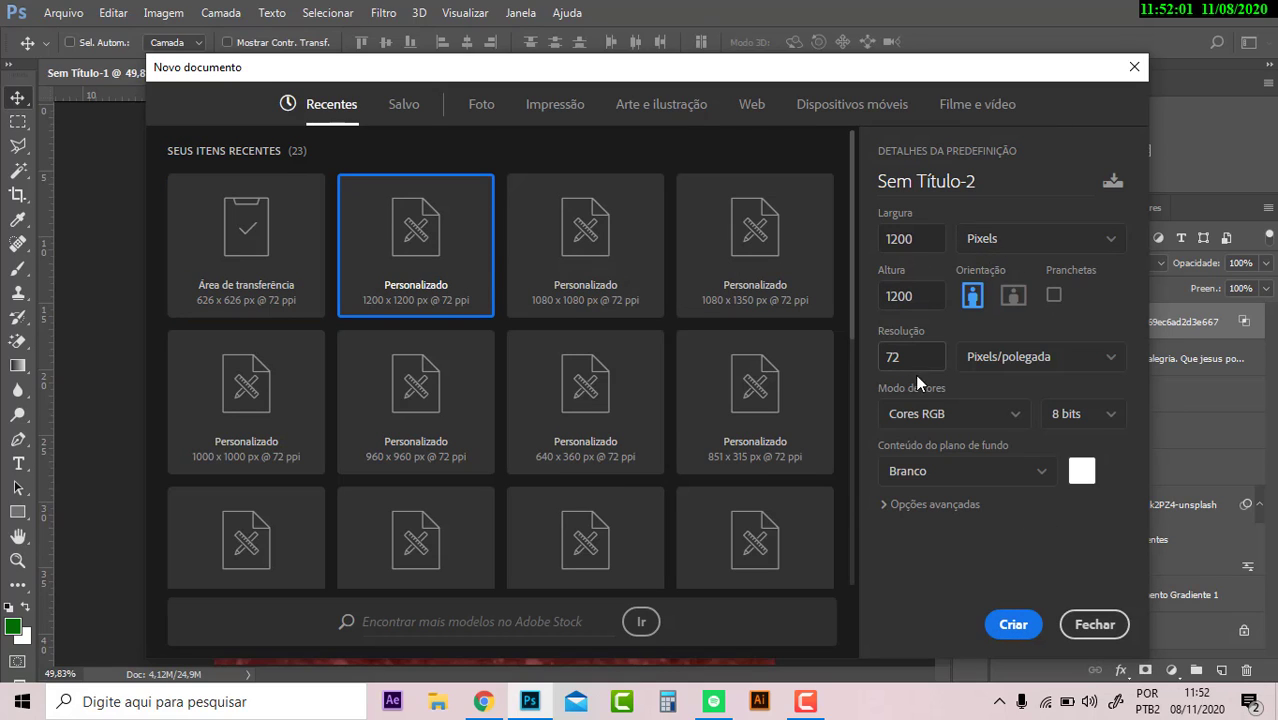
left_click(1011, 626)
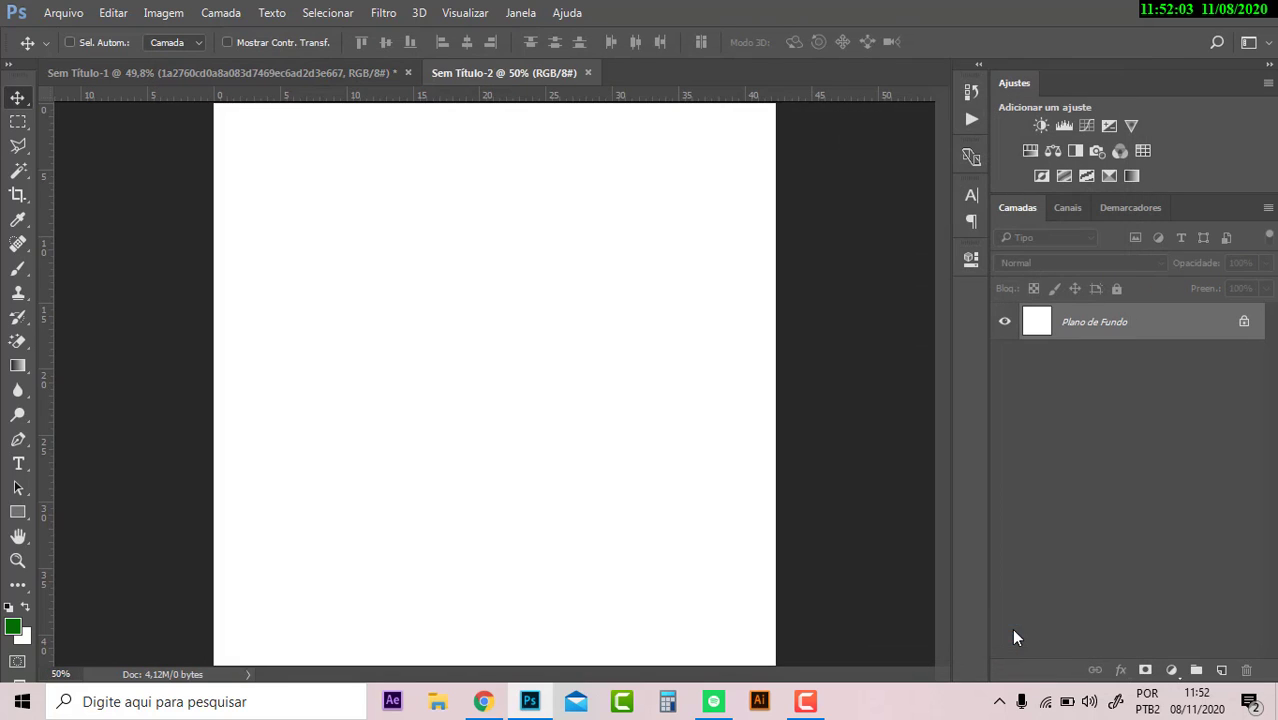
Place the Christmas gifts photo from Downloads as an embedded layer
left_click(62, 12)
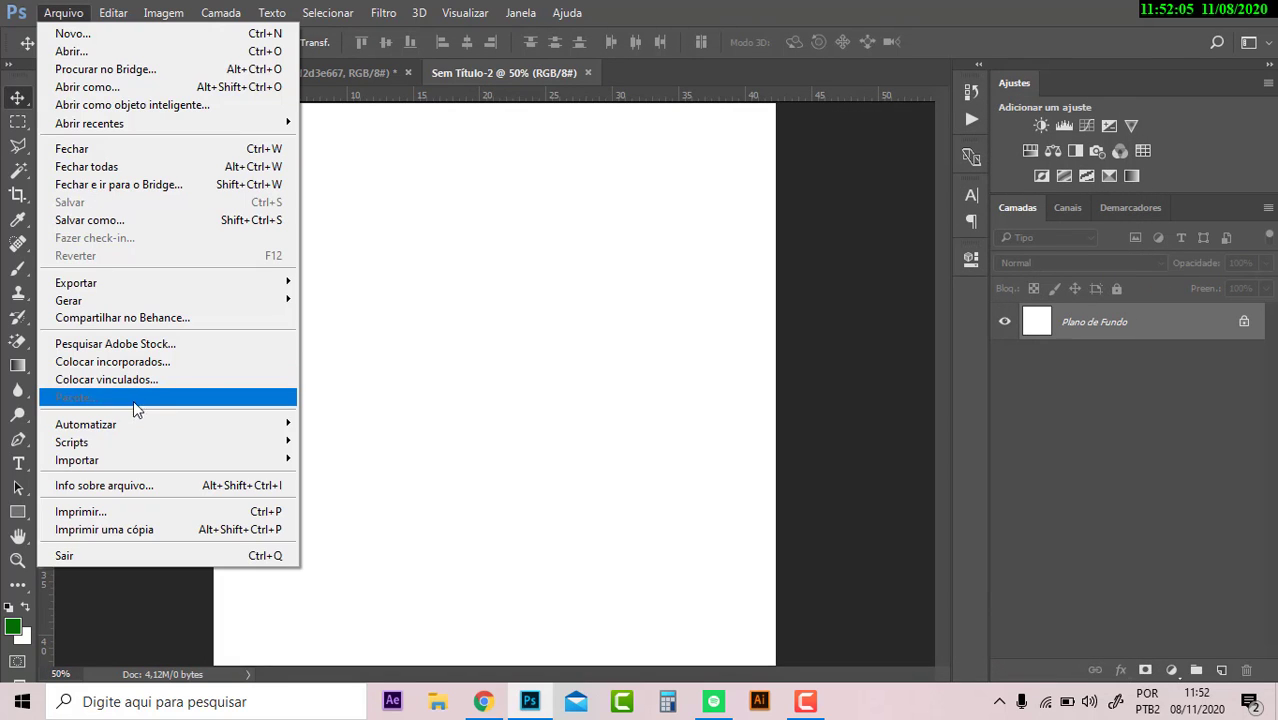
left_click(137, 364)
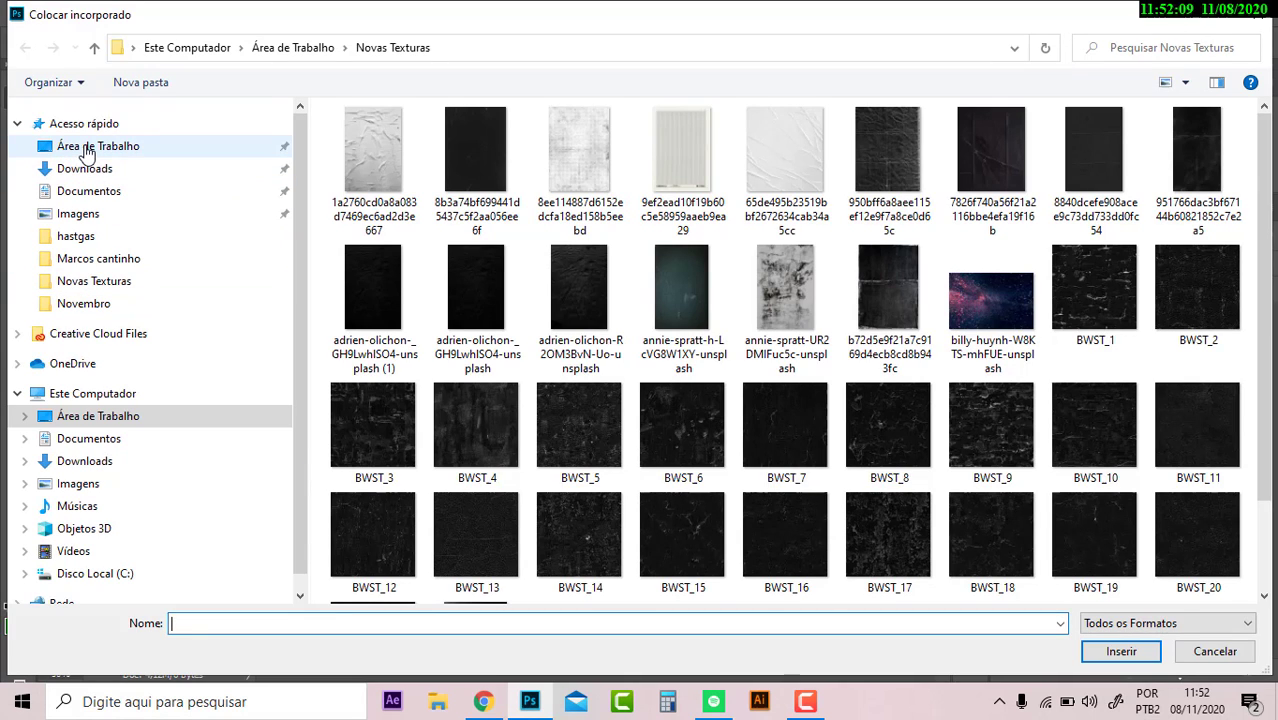
left_click(87, 149)
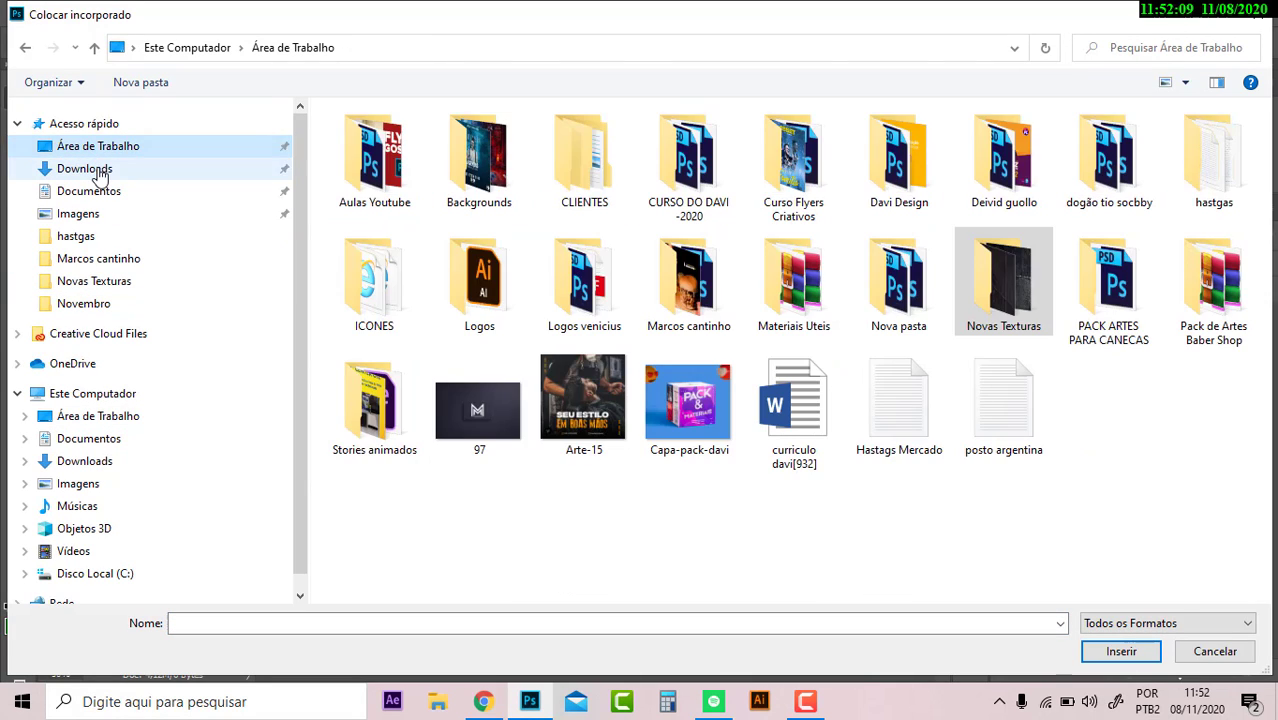
left_click(99, 172)
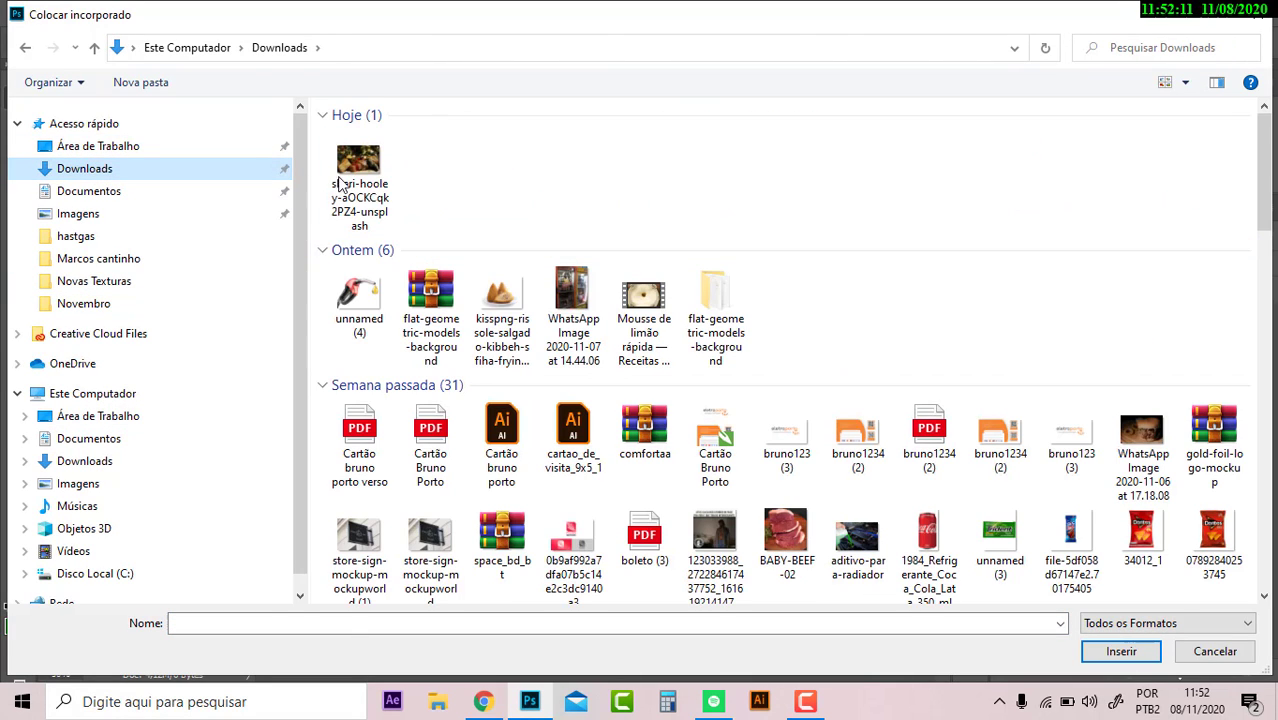
left_click(350, 172)
left_click(1121, 651)
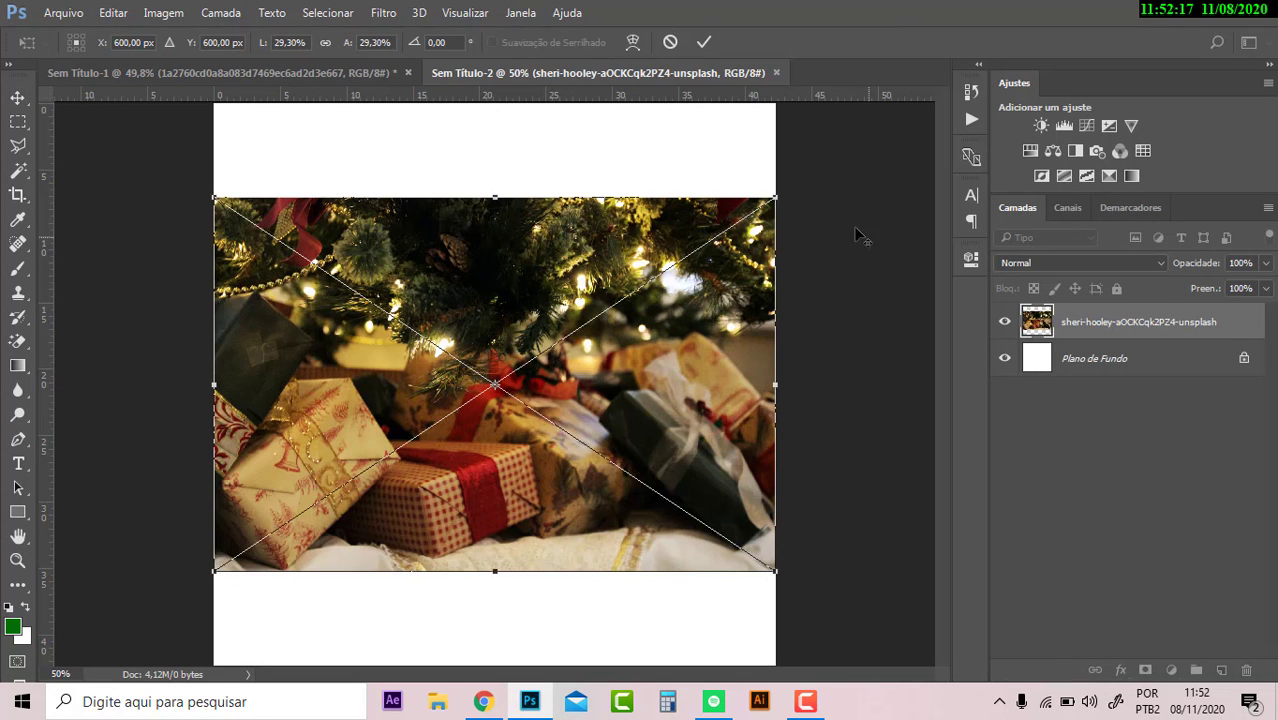
Scale the gift photo past the canvas edges, commit it, and open Hue/Saturation
mouse_move(777, 197)
left_mouse_down()
mouse_move(947, 143)
mouse_move(949, 157)
left_mouse_up()
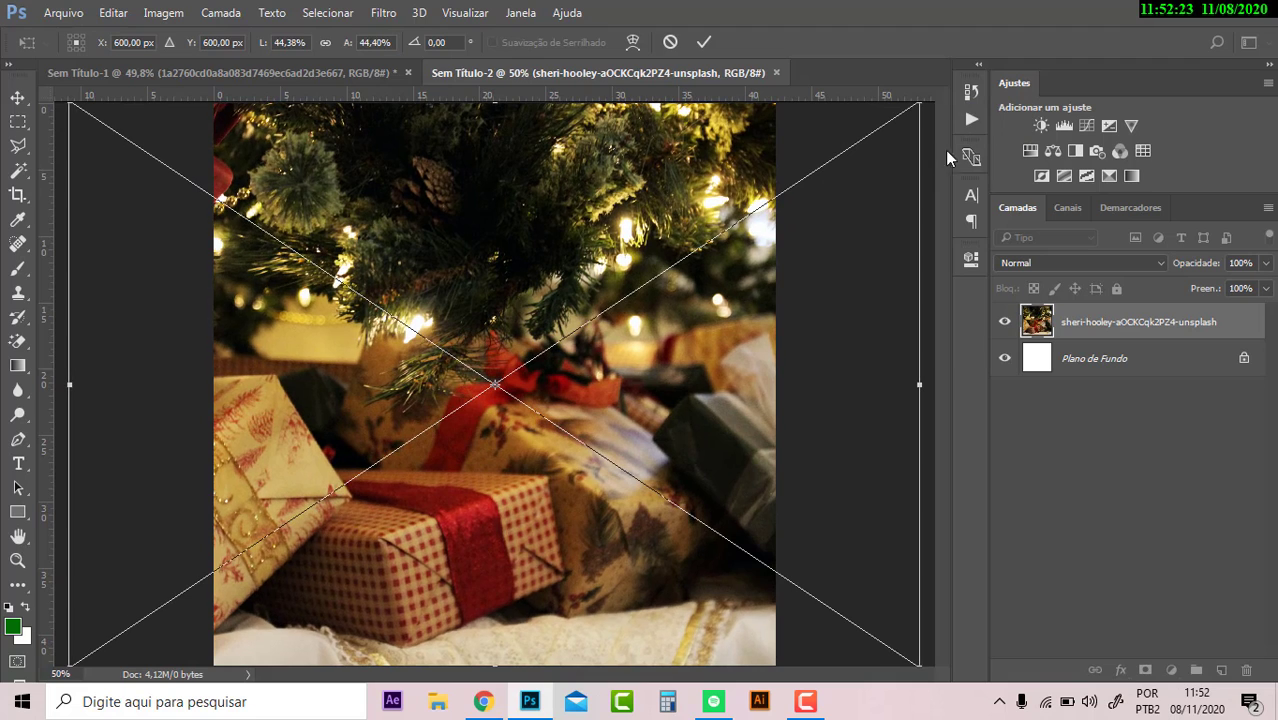
key("Return")
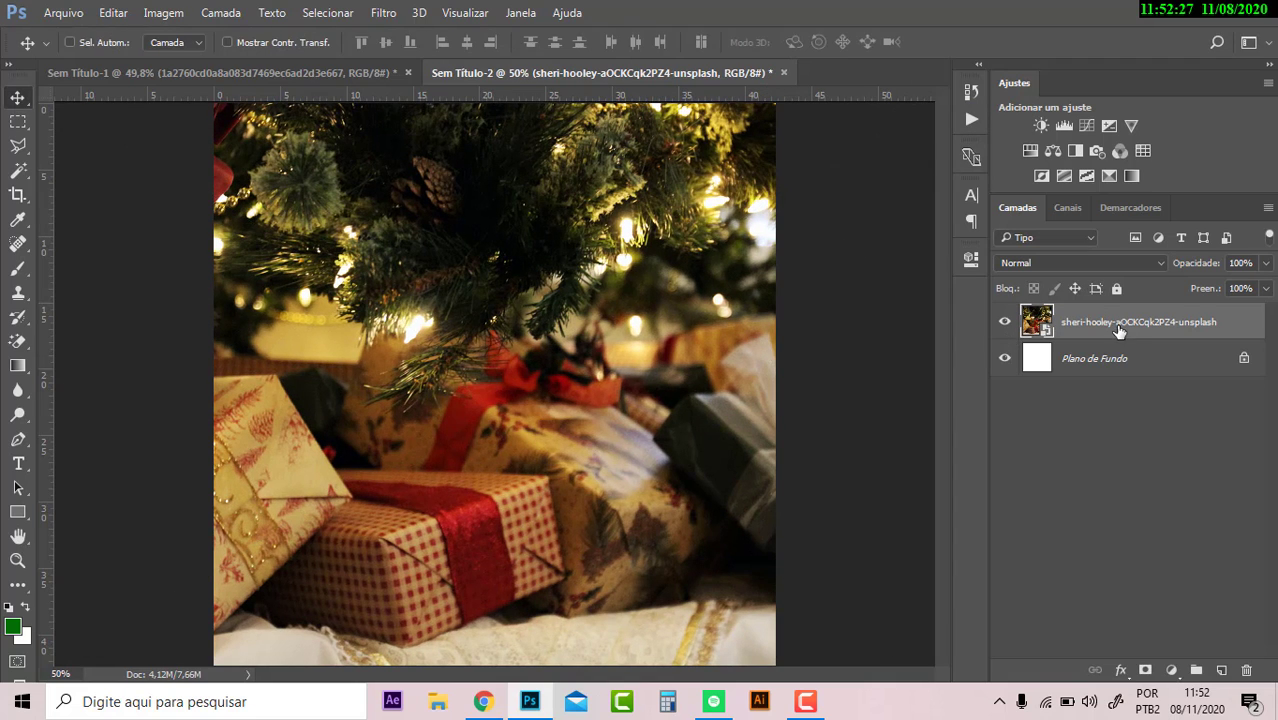
left_click(1150, 364)
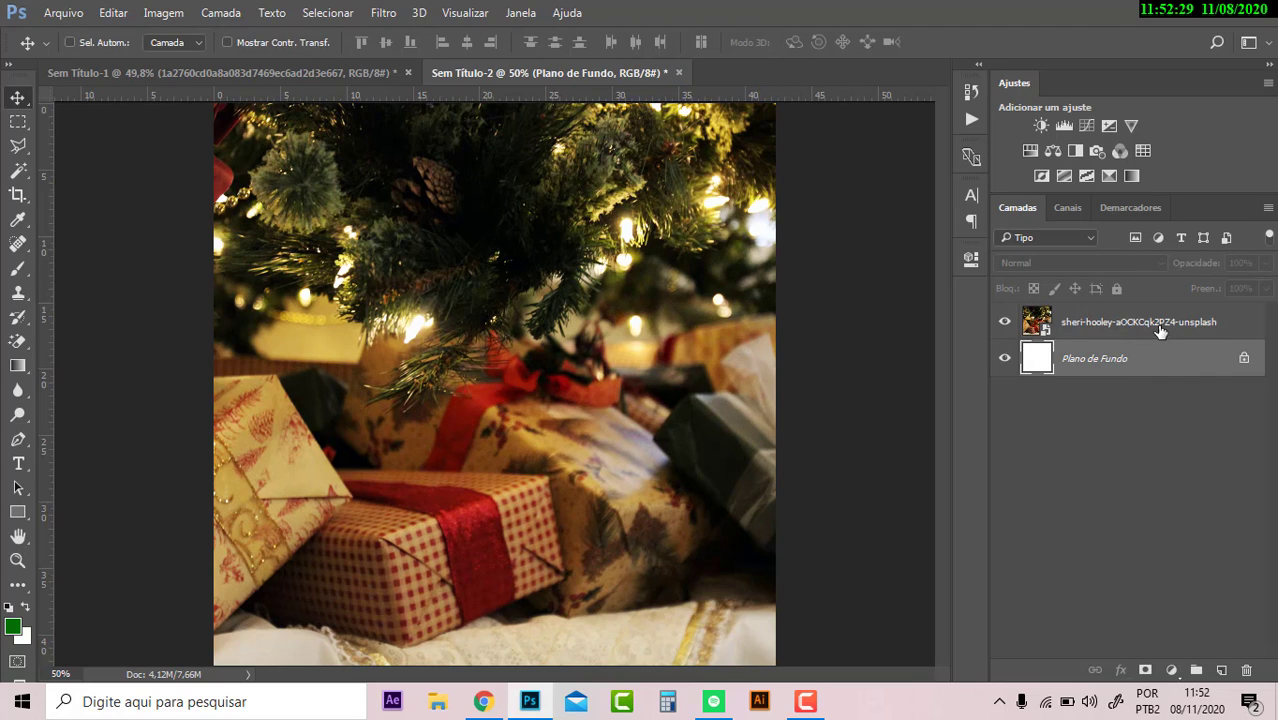
left_click(1158, 328)
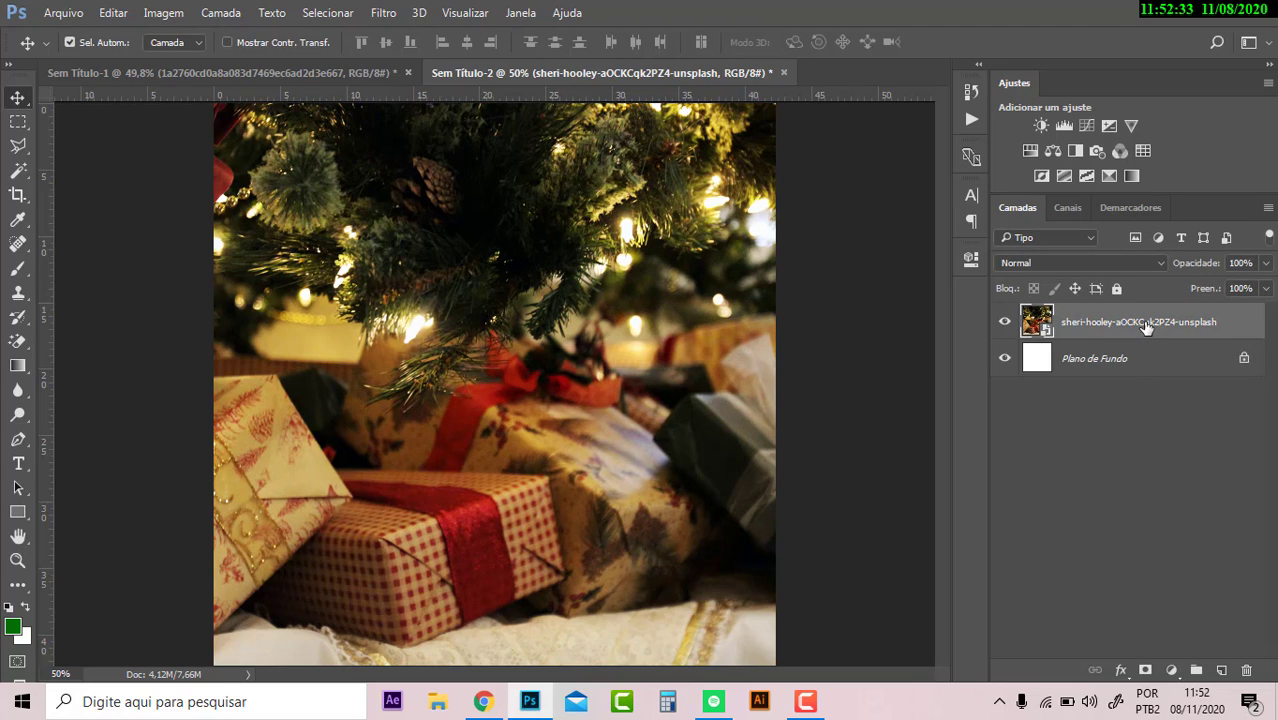
key("ctrl+u")
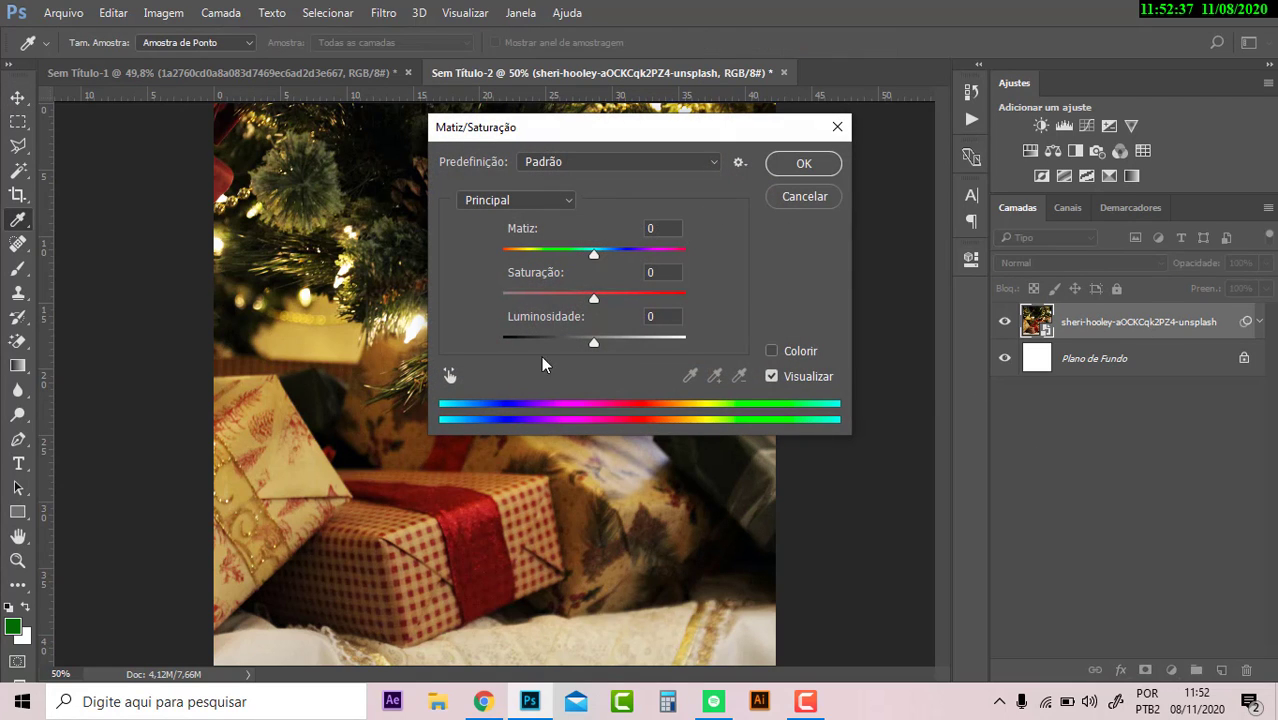
Apply Hue/Saturation at saturation -100 and lightness -12, briefly checking the finished card
left_click_drag(593, 299, 450, 305)
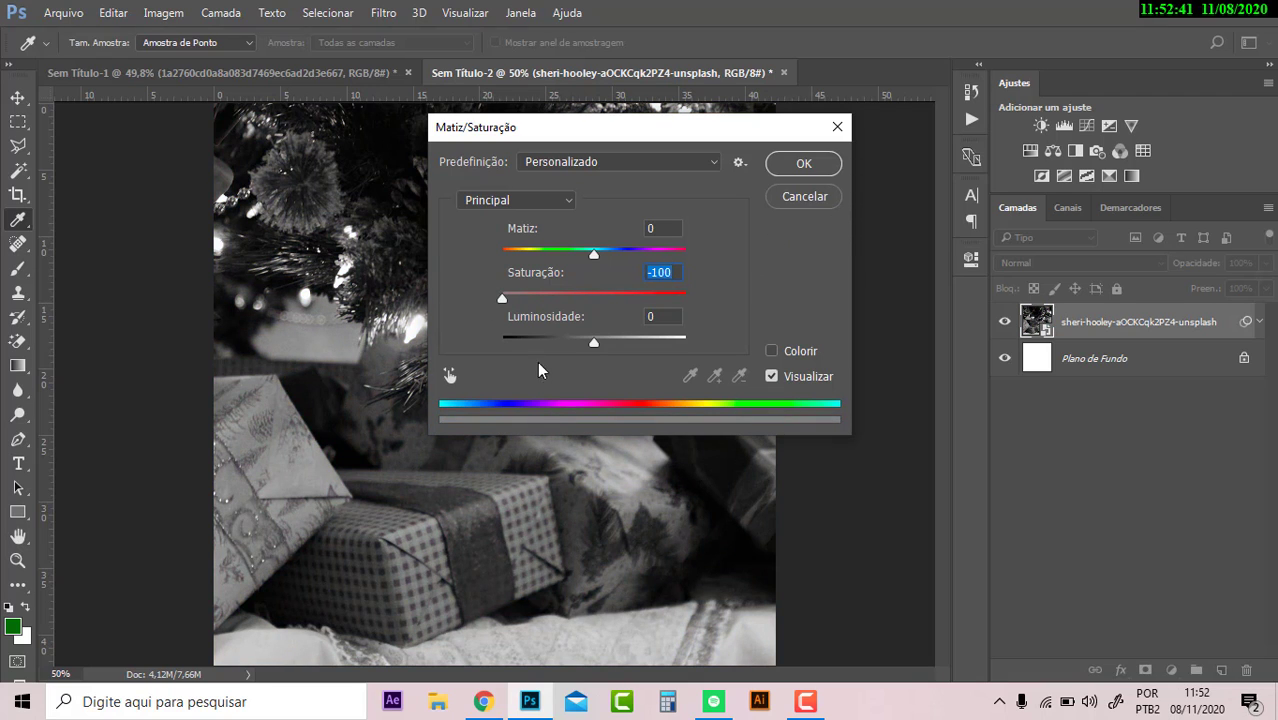
left_click_drag(591, 342, 583, 341)
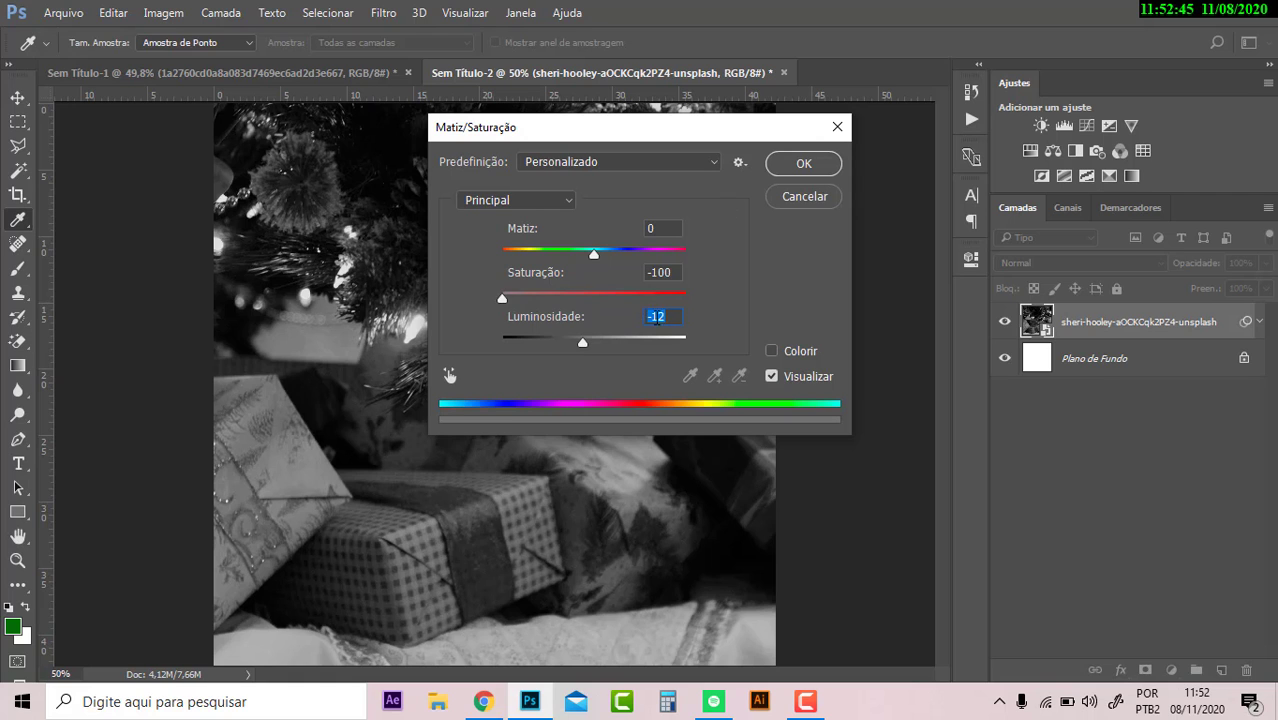
left_click(804, 169)
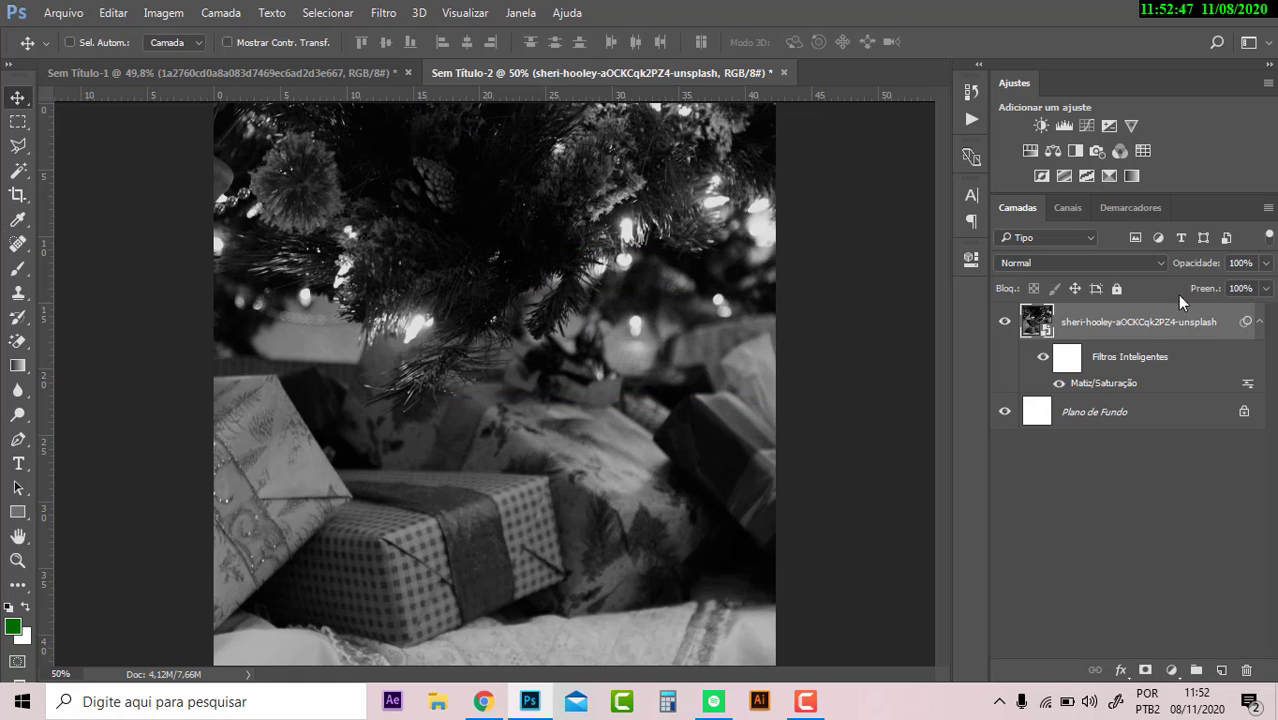
left_click(200, 73)
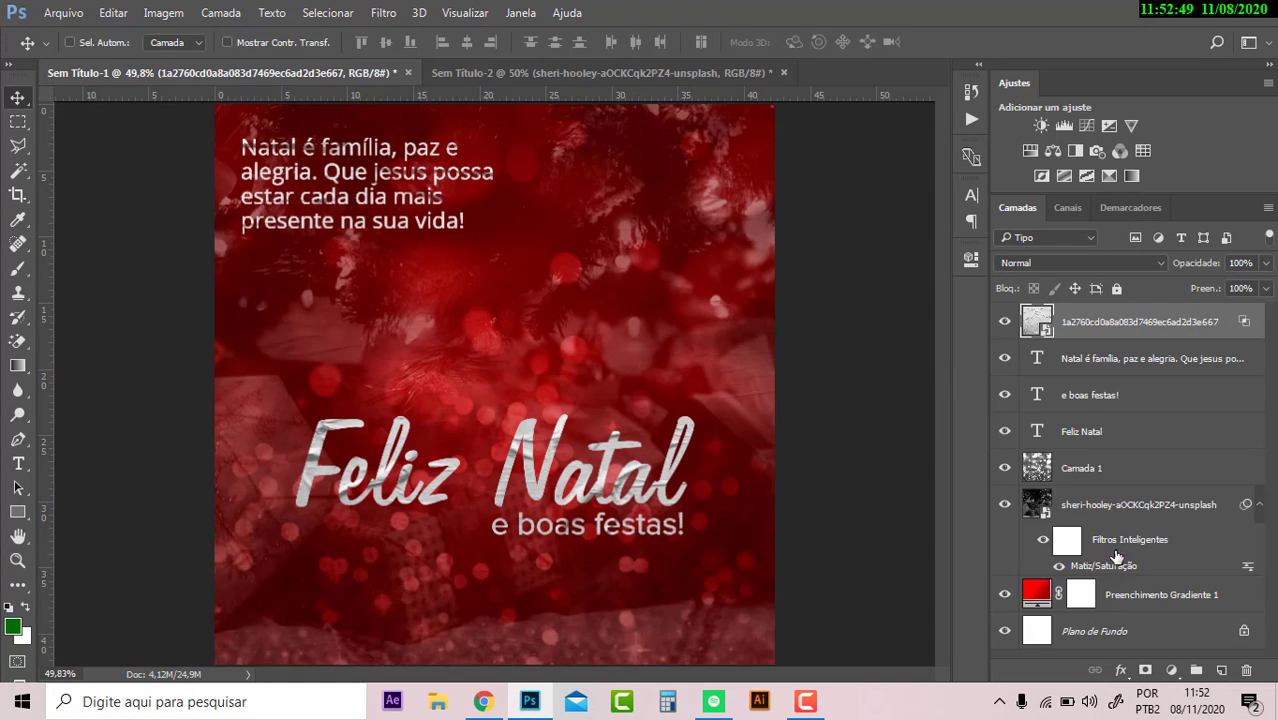
left_click(1136, 598)
left_click(531, 68)
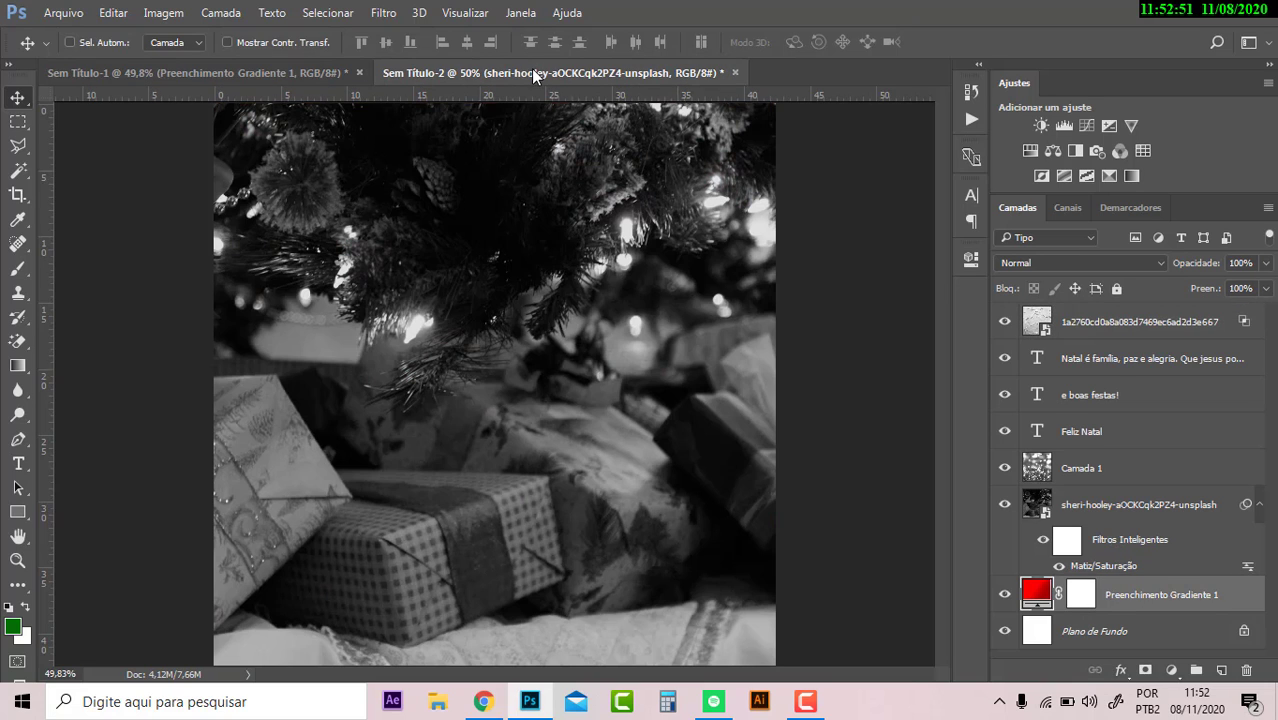
Add a Gradient Fill layer with fully opaque stops and a dark red left stop
left_click(1172, 672)
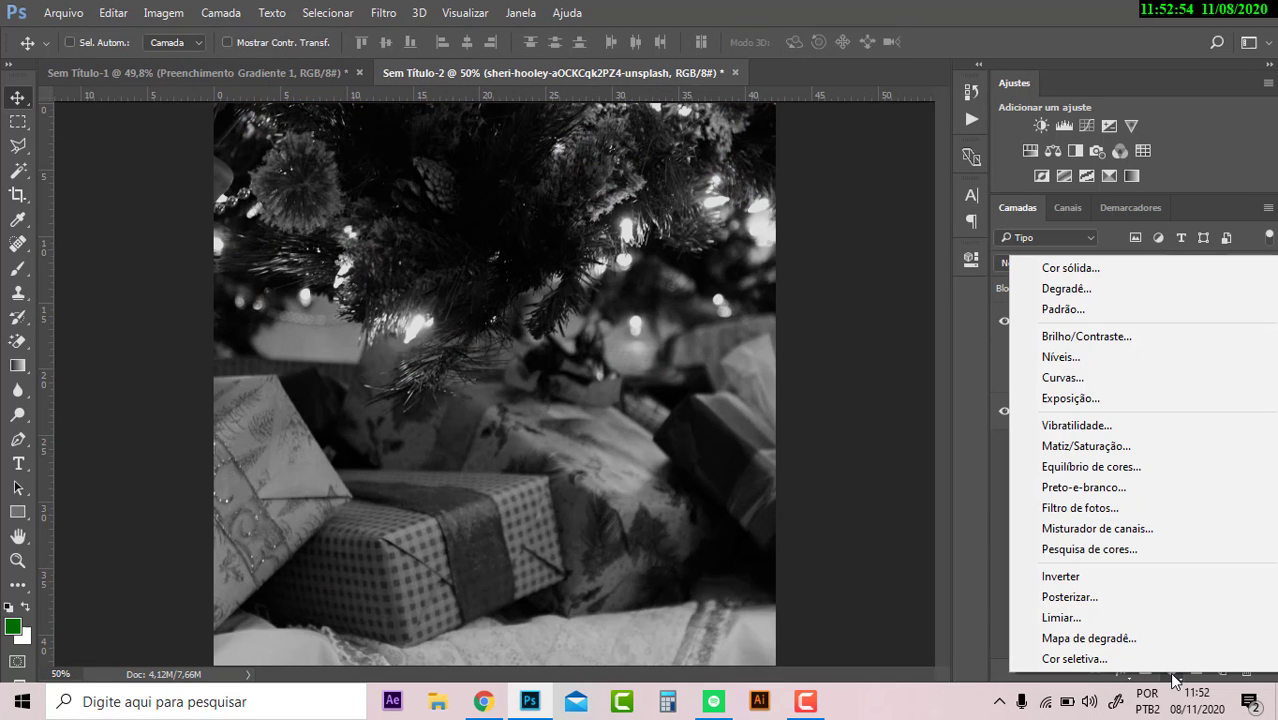
left_click(1077, 293)
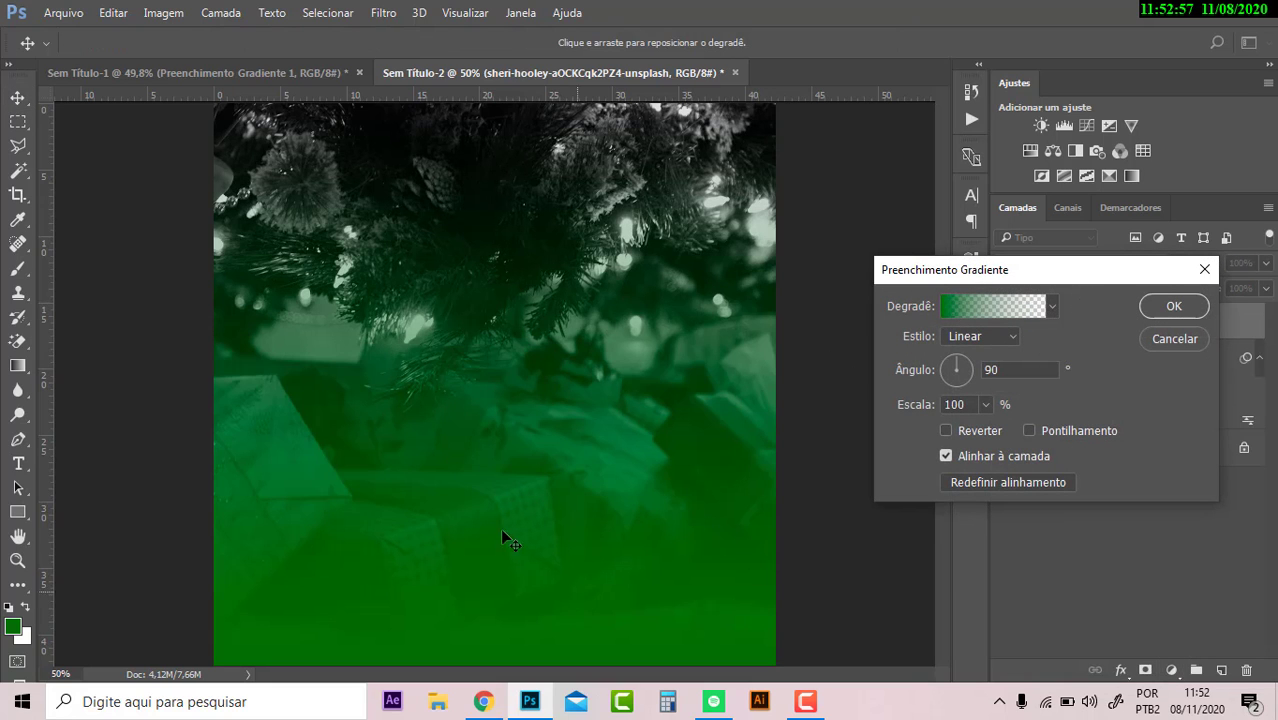
left_click(962, 307)
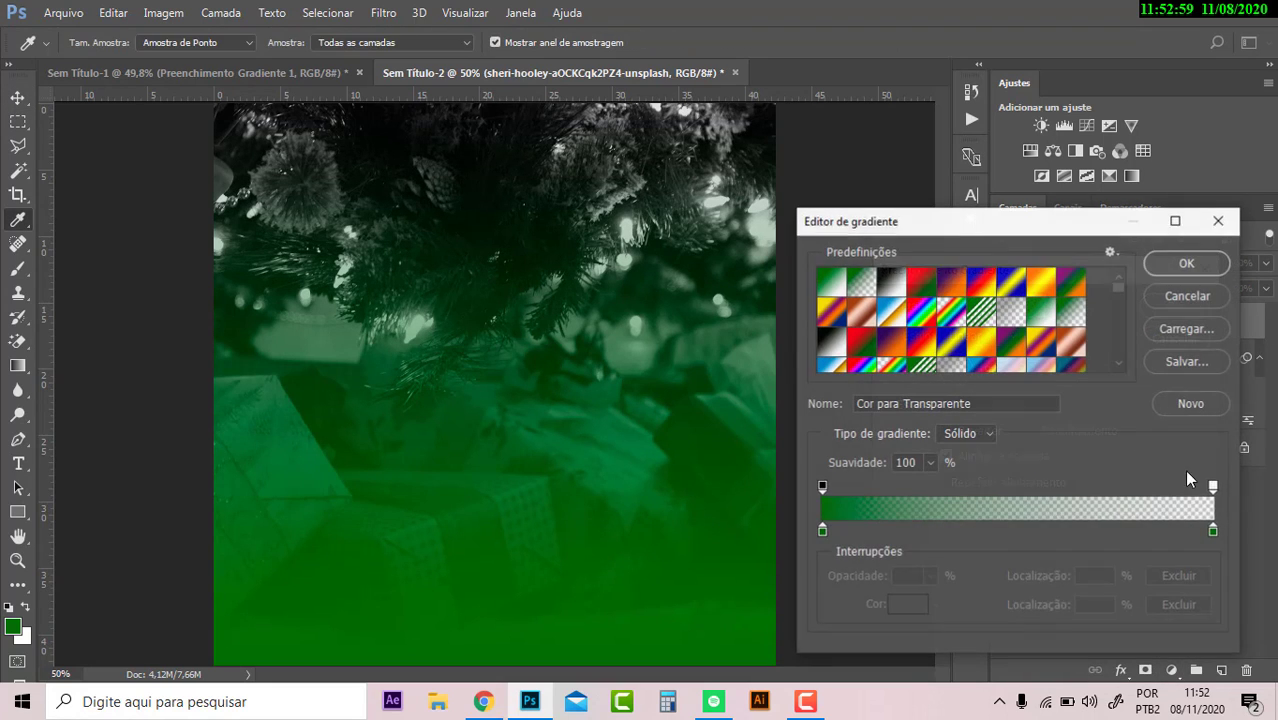
left_click(1214, 488)
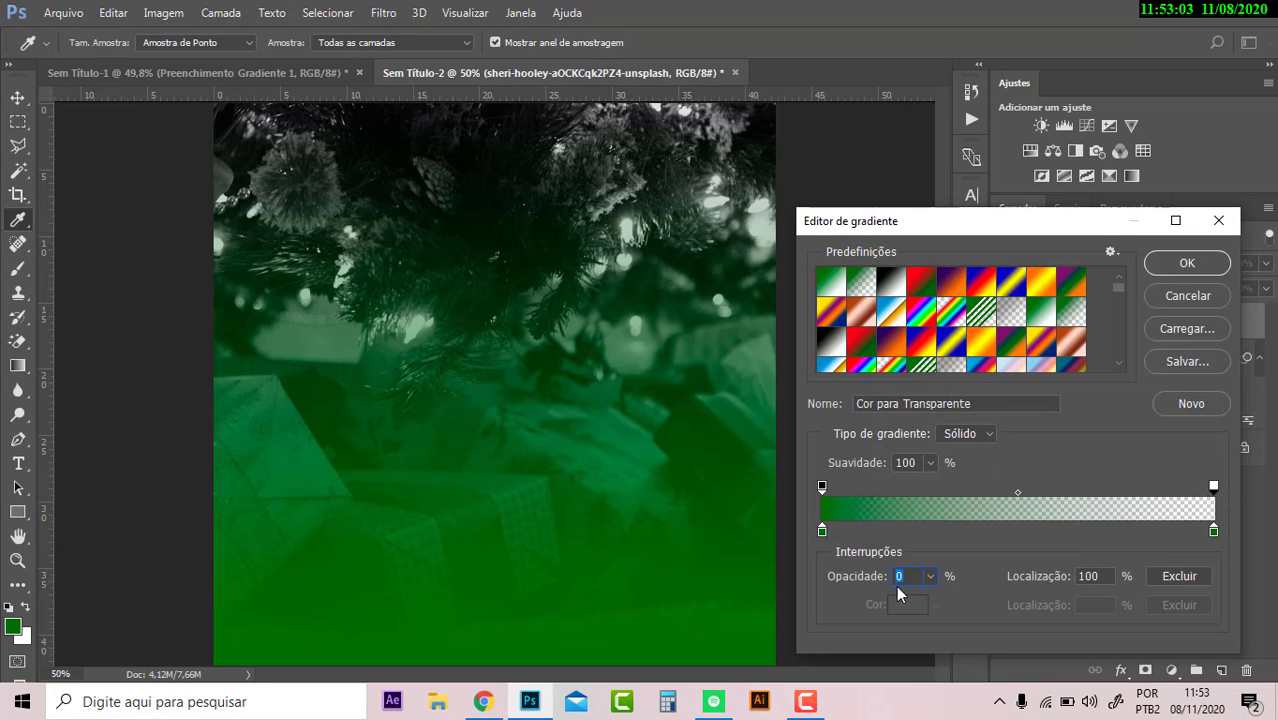
type("100")
key("Return")
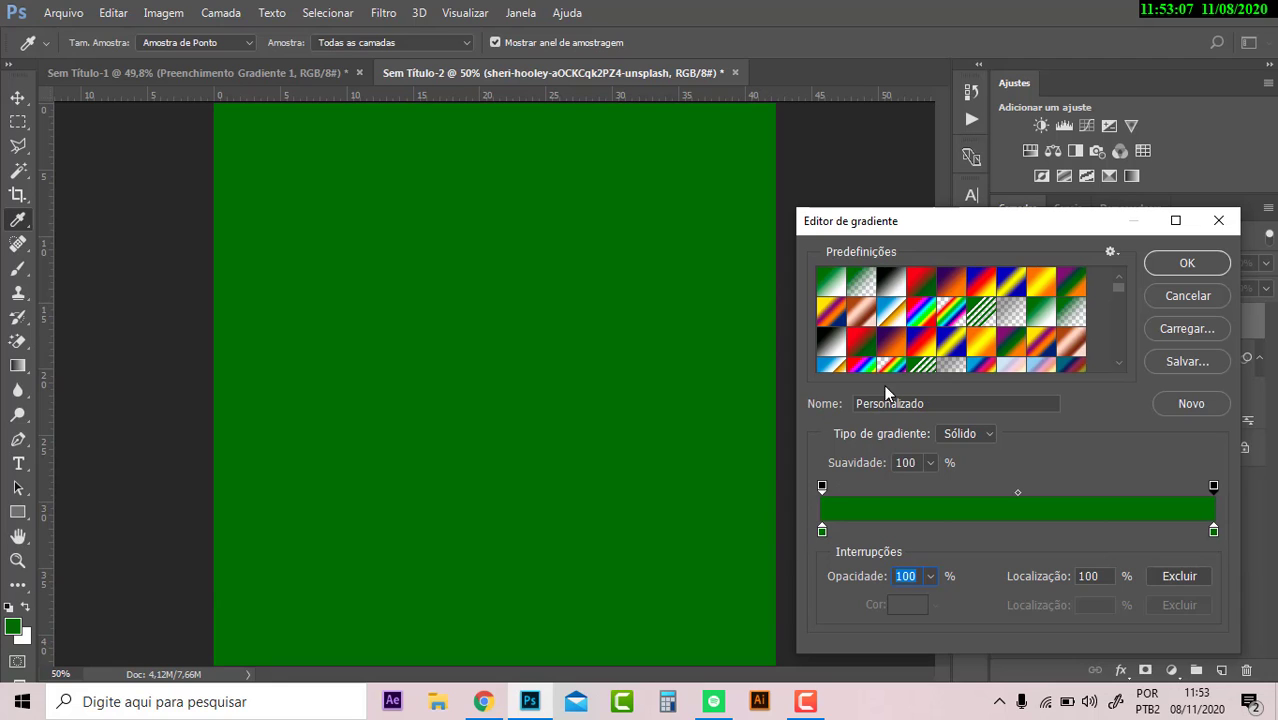
left_click(822, 531)
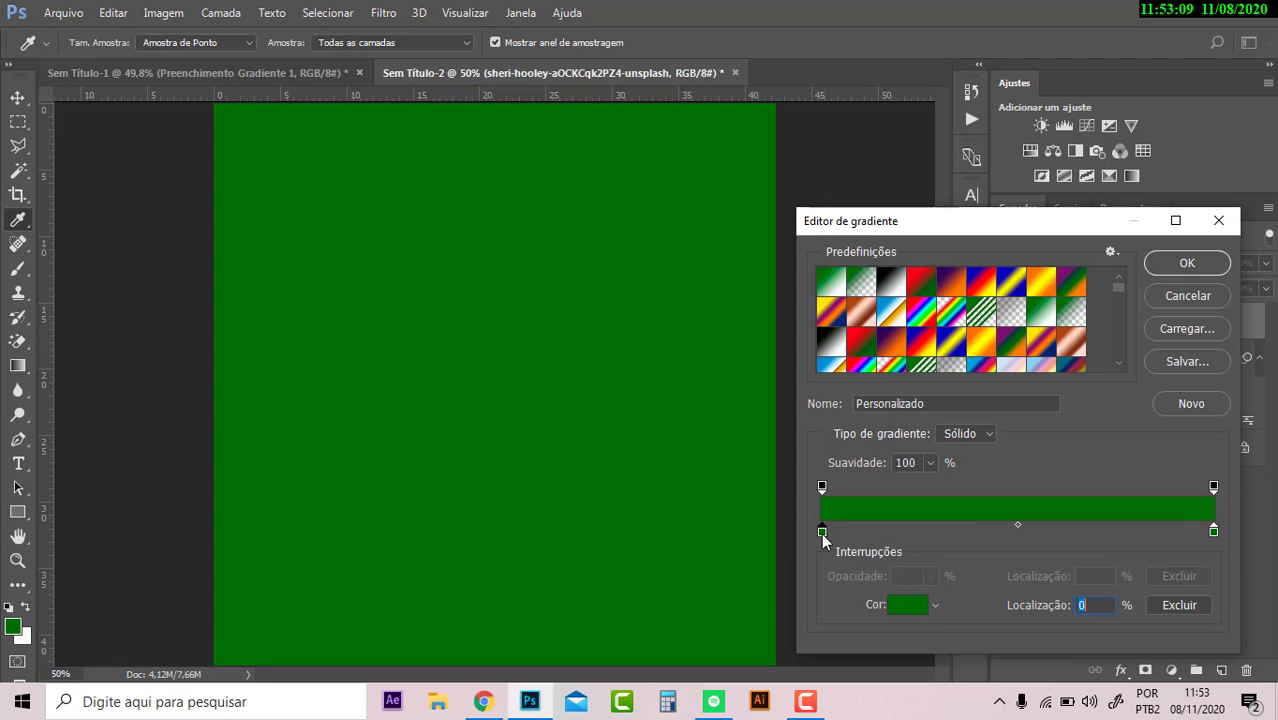
left_click(907, 605)
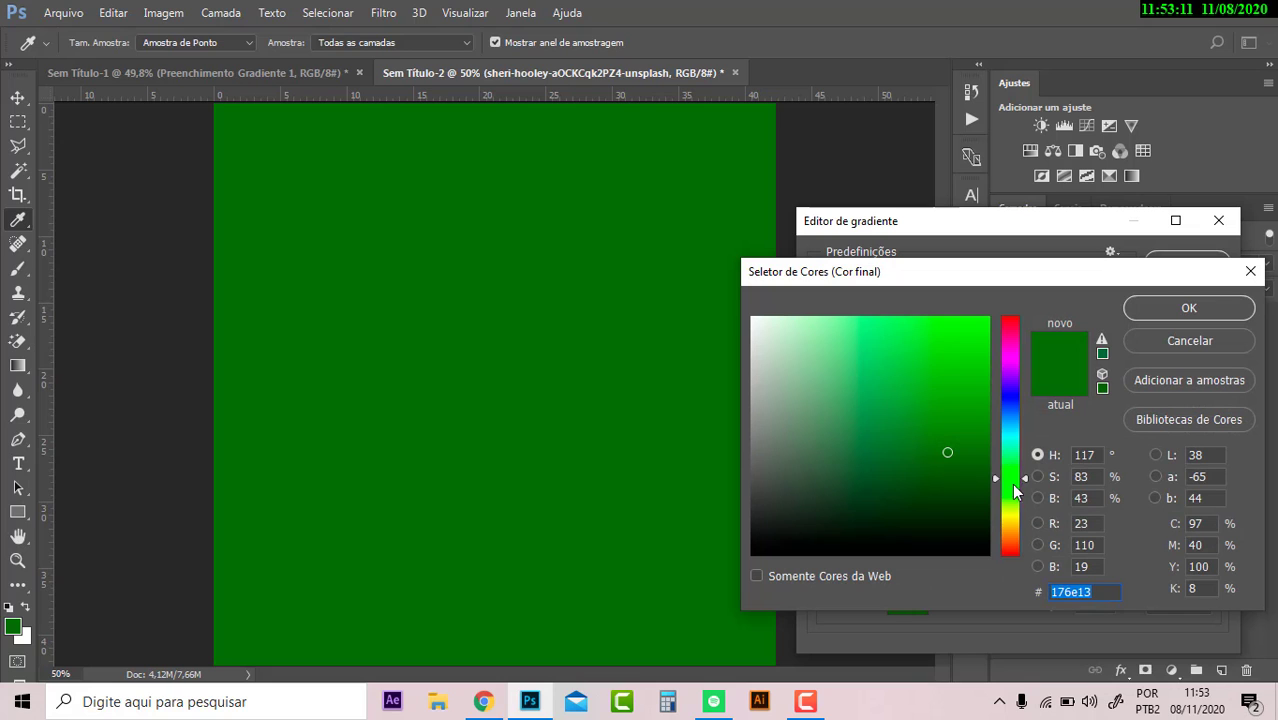
left_click_drag(1015, 490, 1037, 566)
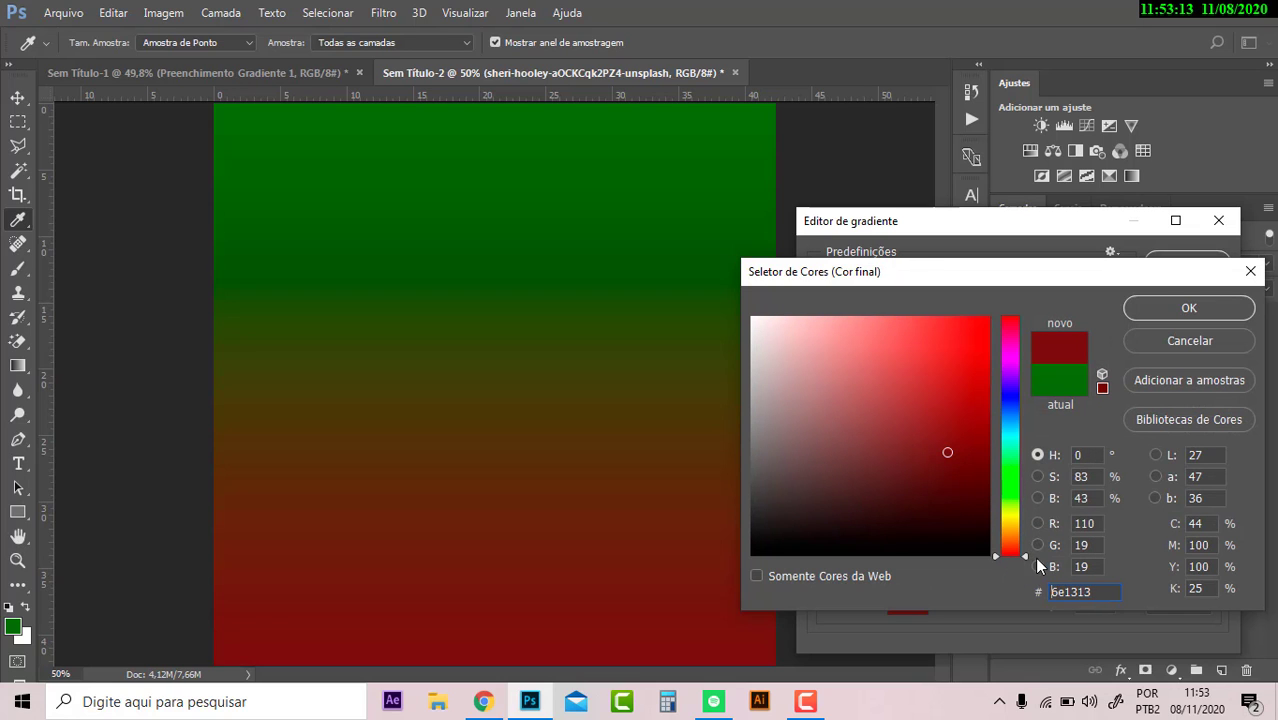
left_click(1230, 308)
Change the gradient's green right stop to bright red f10606 and accept
left_click(1213, 532)
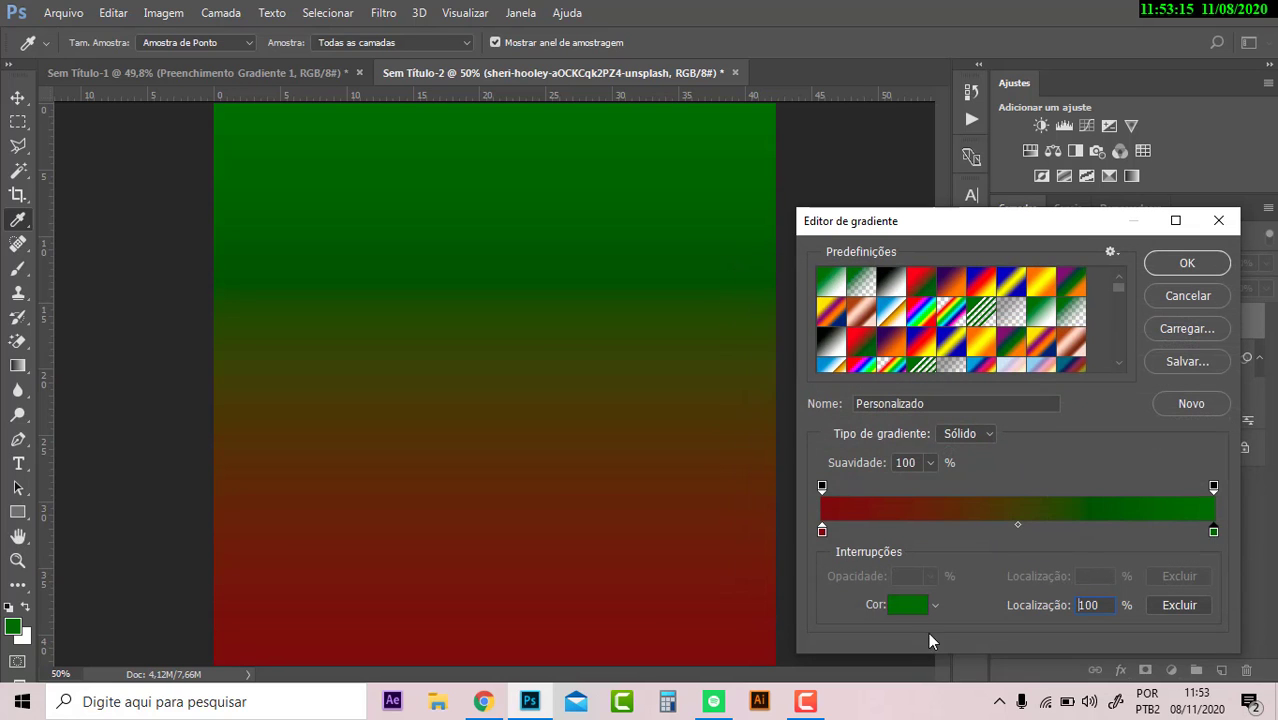
left_click(916, 607)
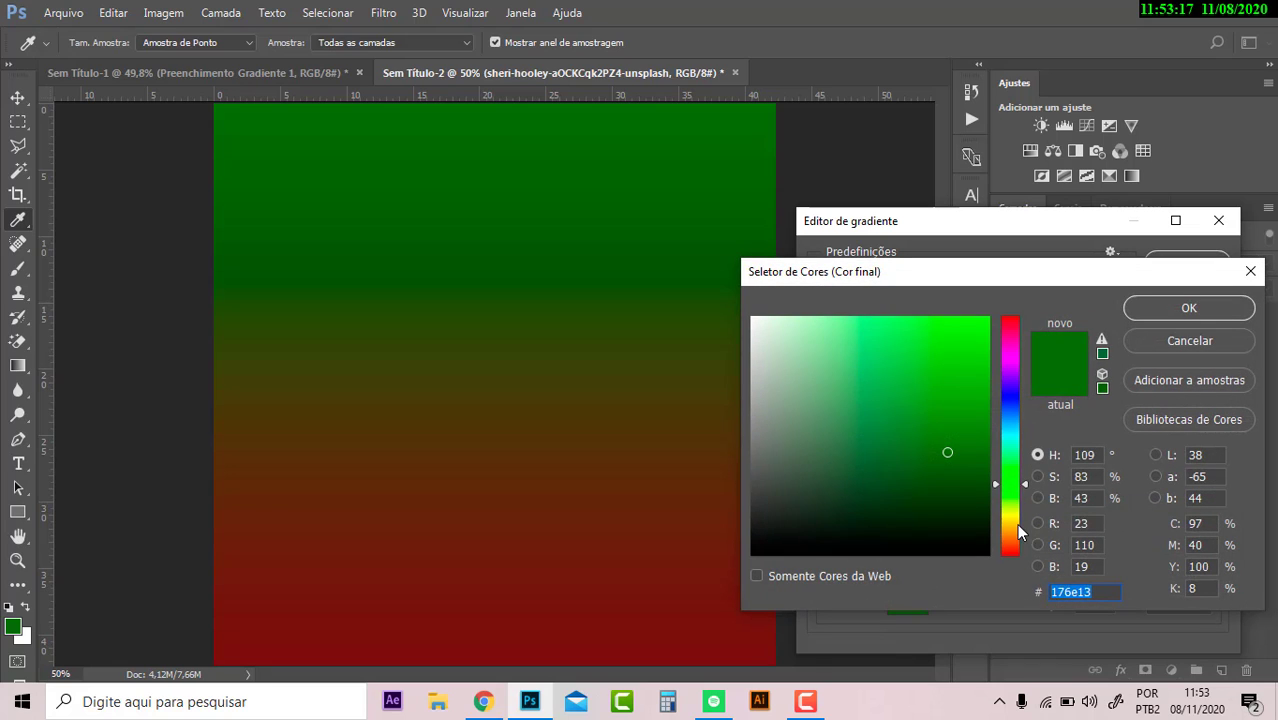
left_click_drag(1016, 523, 1017, 565)
left_click(972, 336)
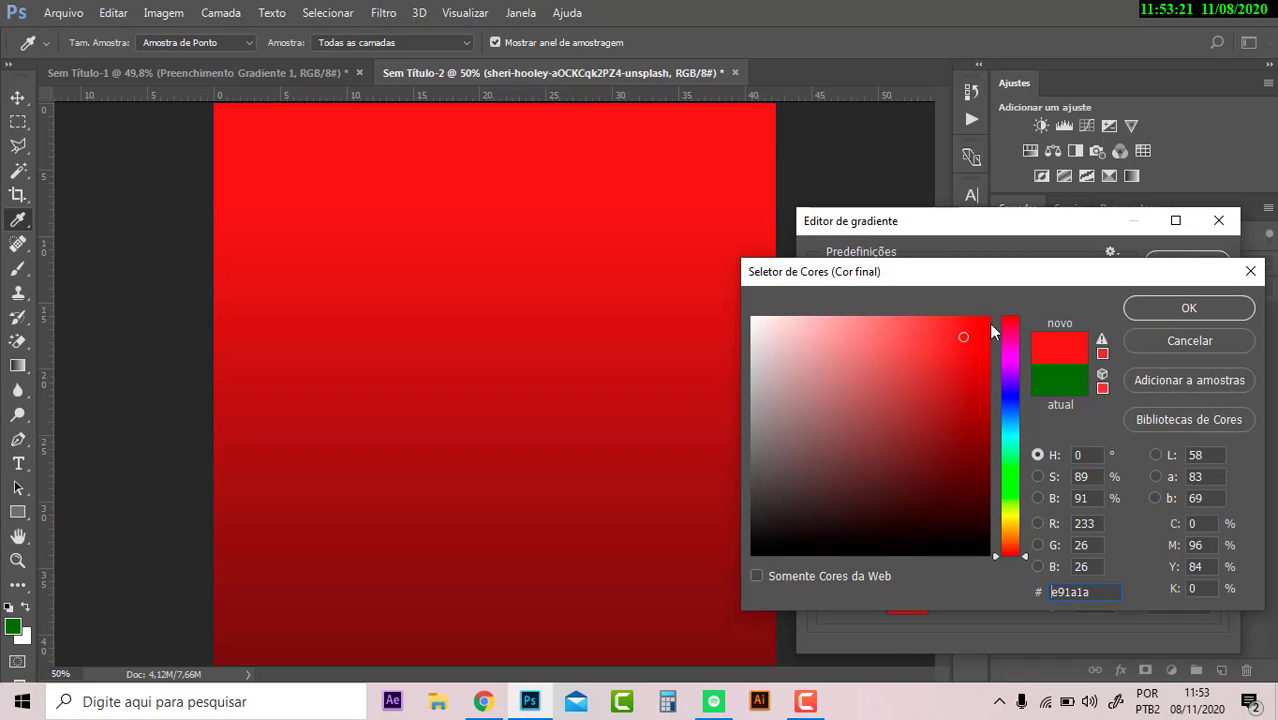
left_click(996, 322)
left_click_drag(1008, 338, 1010, 556)
left_click(984, 329)
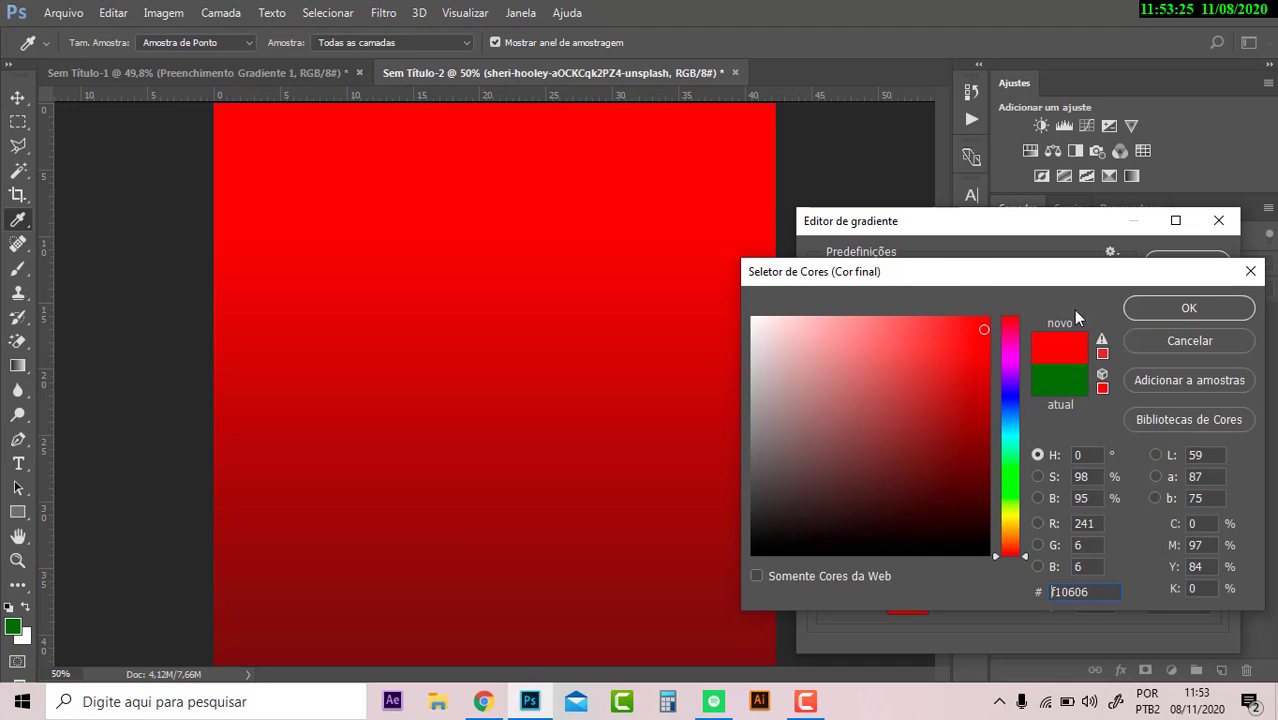
left_click(1178, 312)
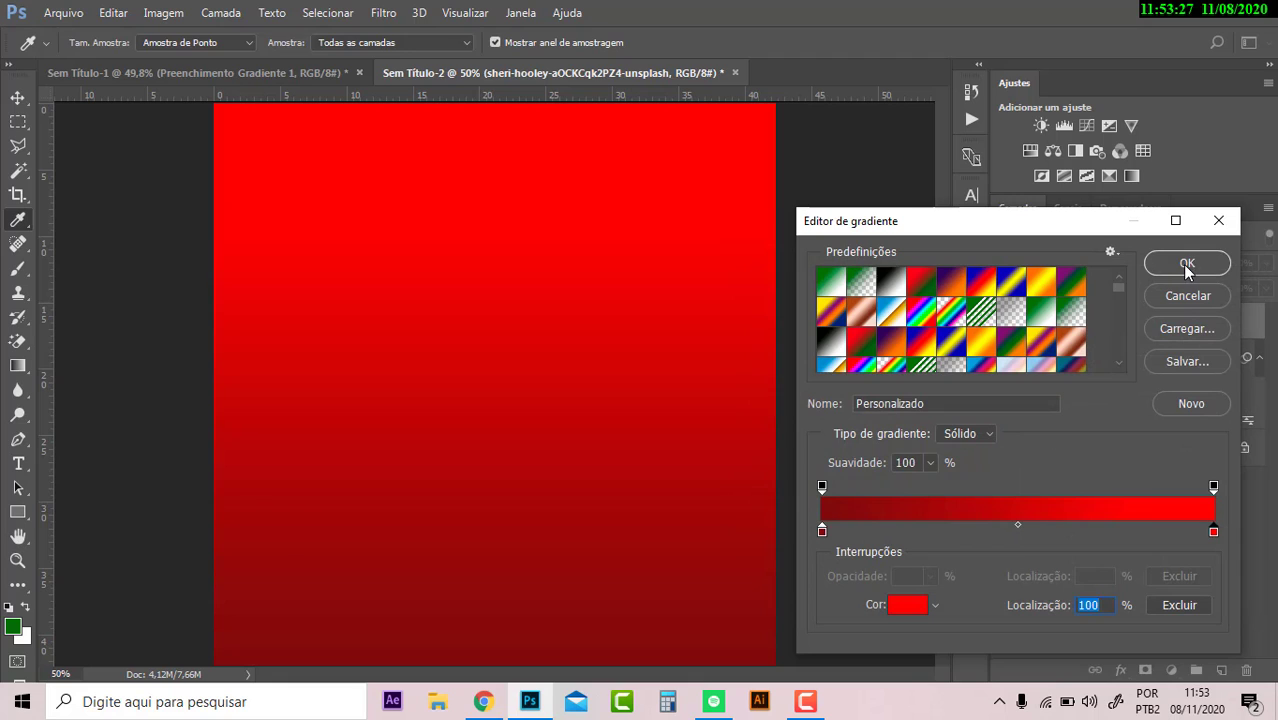
left_click(1187, 266)
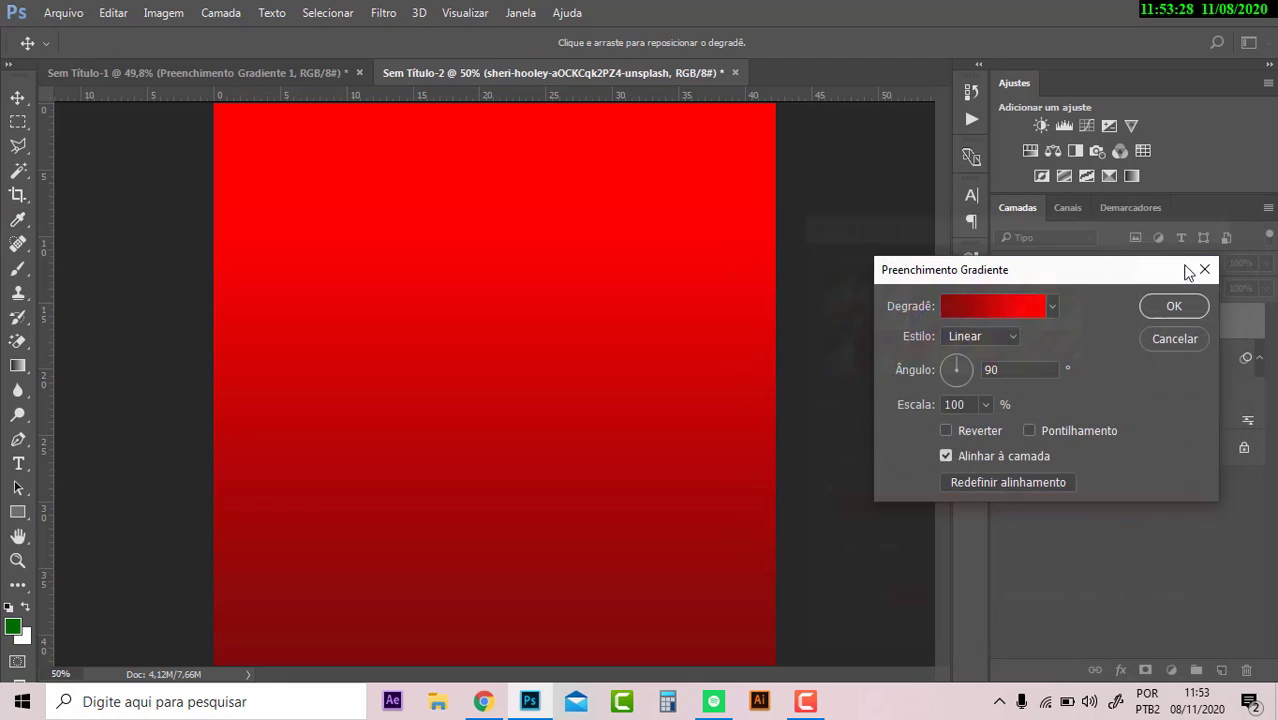
Make the red gradient fill Radial, reversed, at 113% scale, then view the Feliz Natal card
left_click(967, 342)
left_click(968, 368)
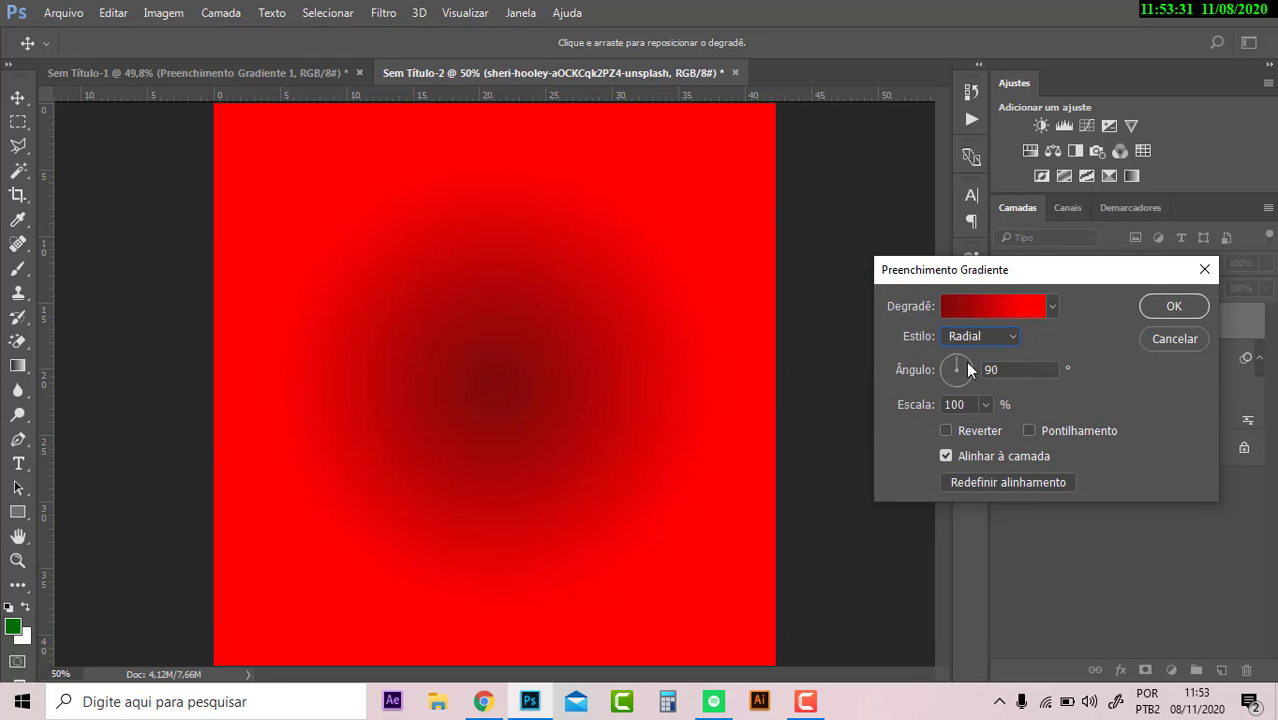
left_click(945, 430)
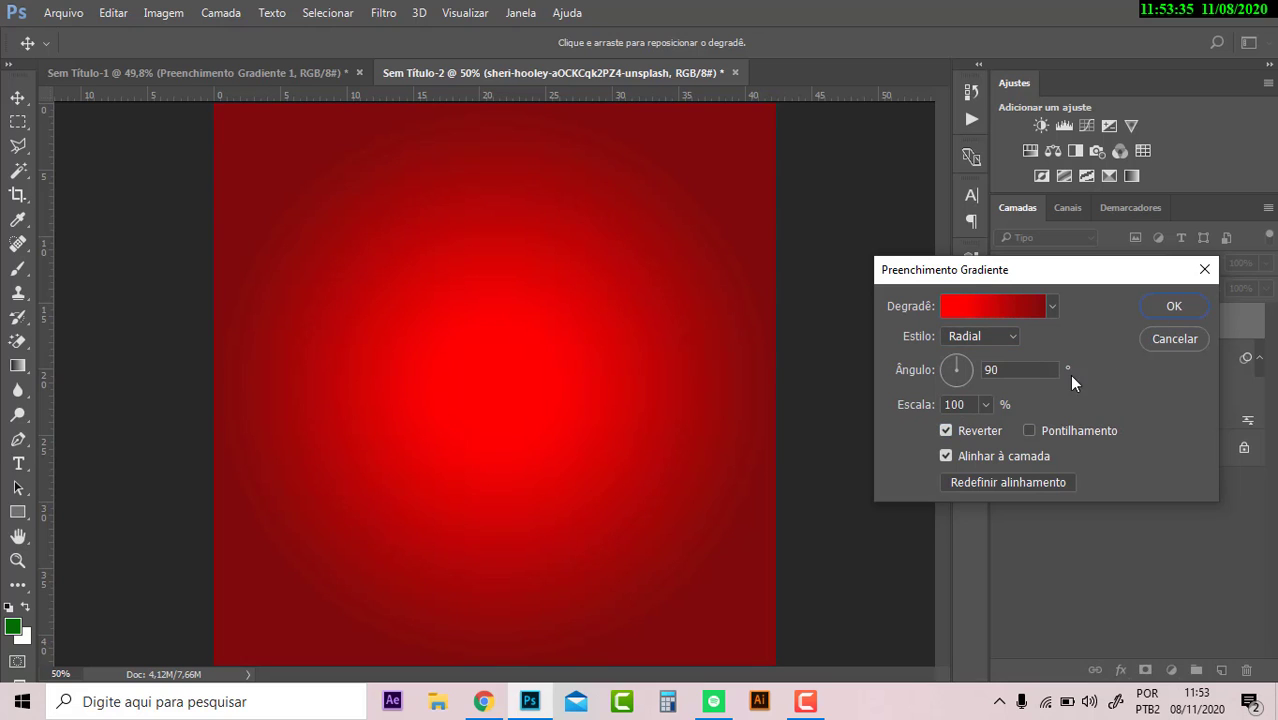
mouse_move(913, 410)
left_mouse_down()
mouse_move(998, 405)
mouse_move(901, 405)
mouse_move(1008, 407)
mouse_move(884, 408)
left_mouse_up()
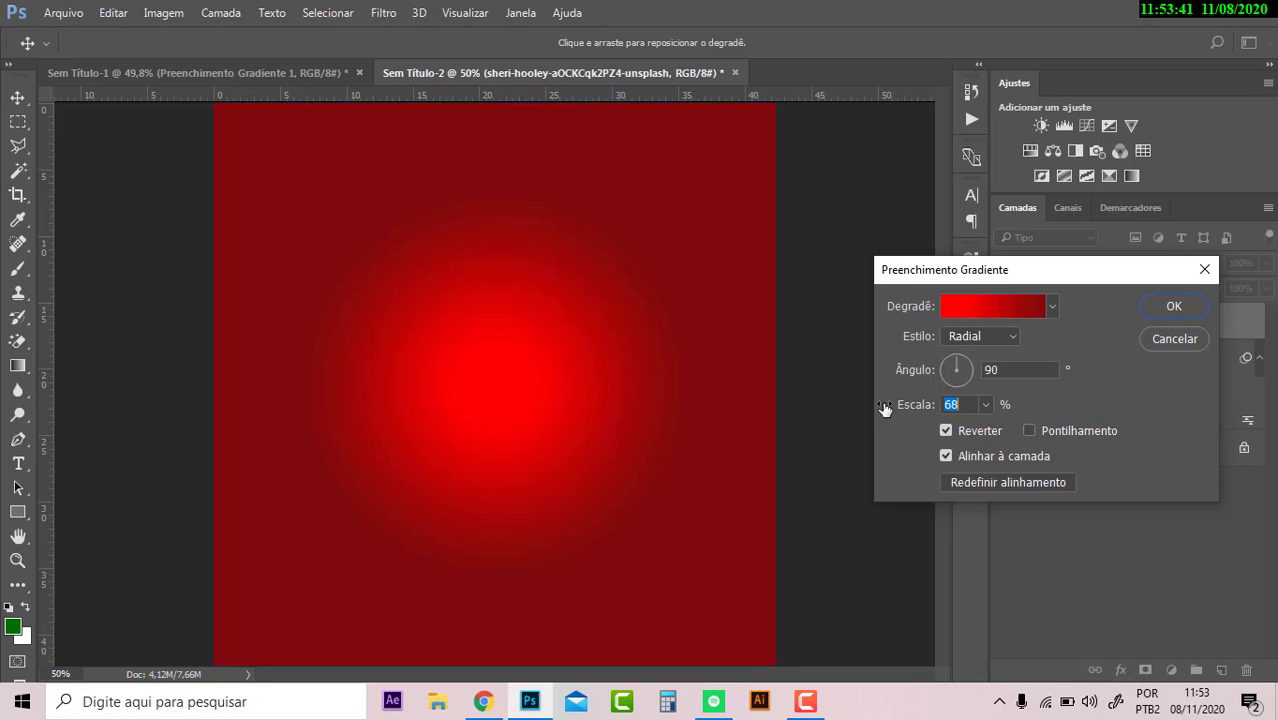
key("Tab")
double_click(950, 405)
type("130")
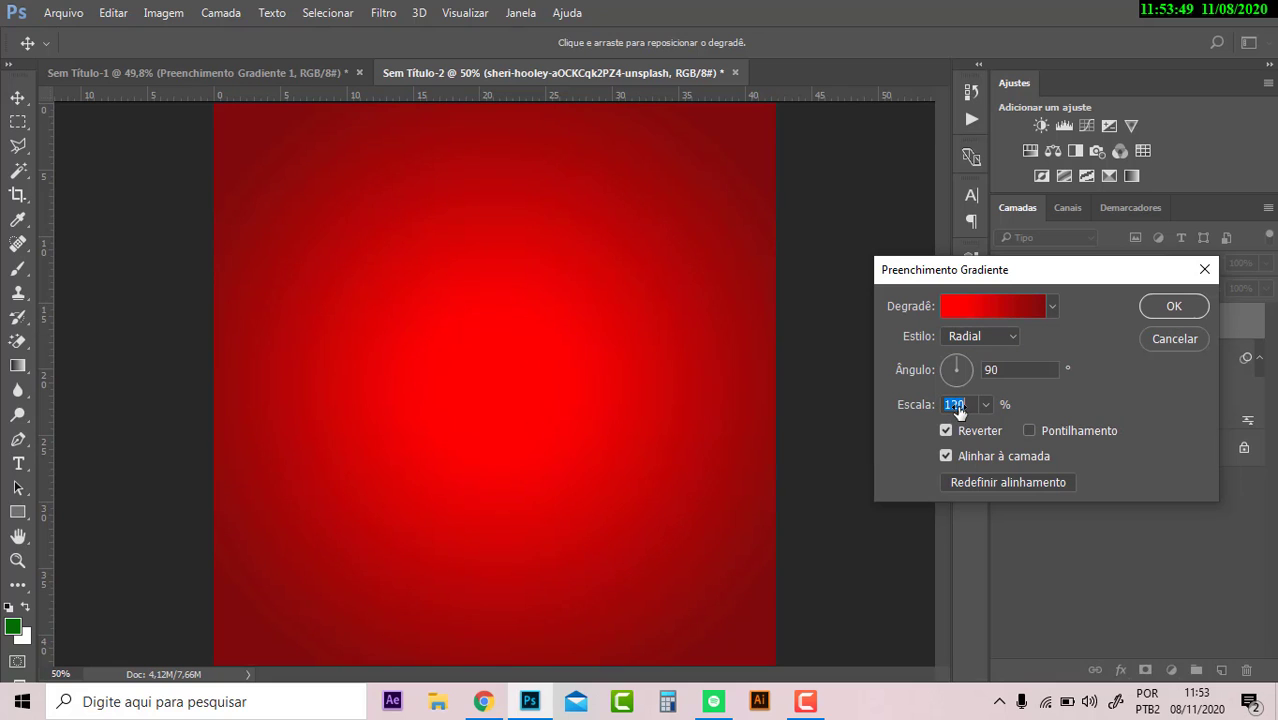
type("113")
key("Tab")
left_click(1151, 309)
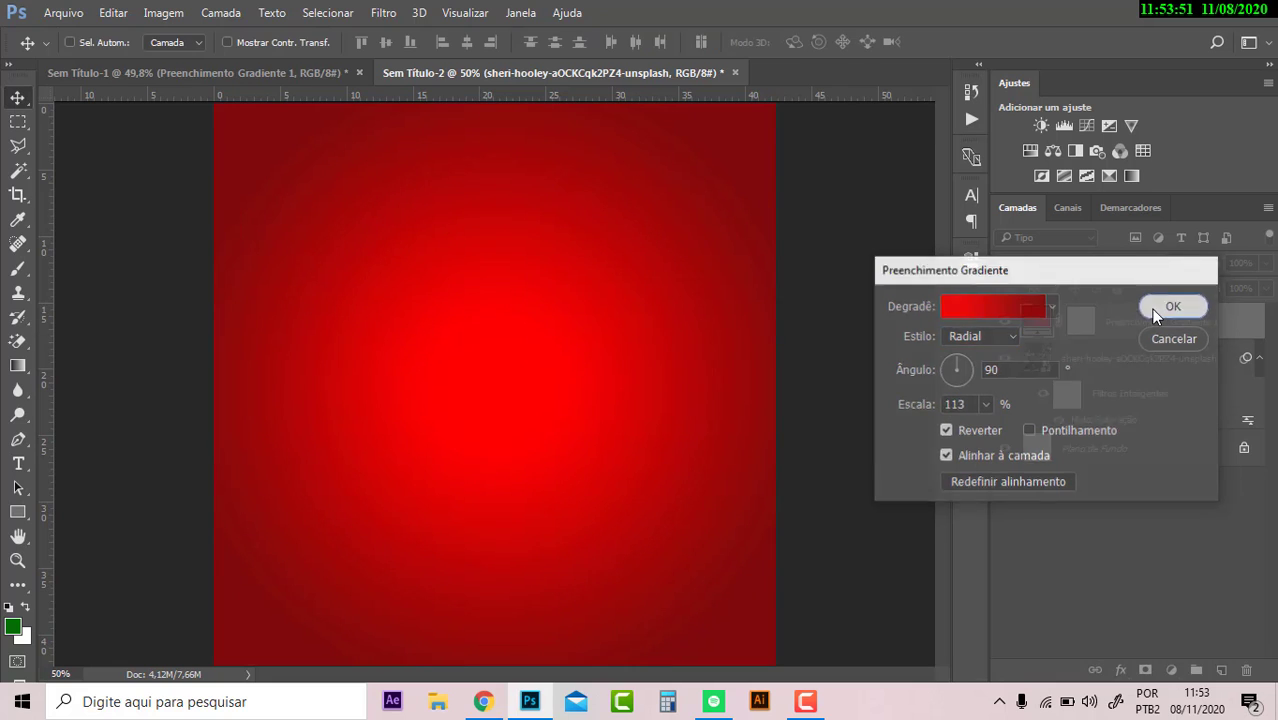
left_click(243, 73)
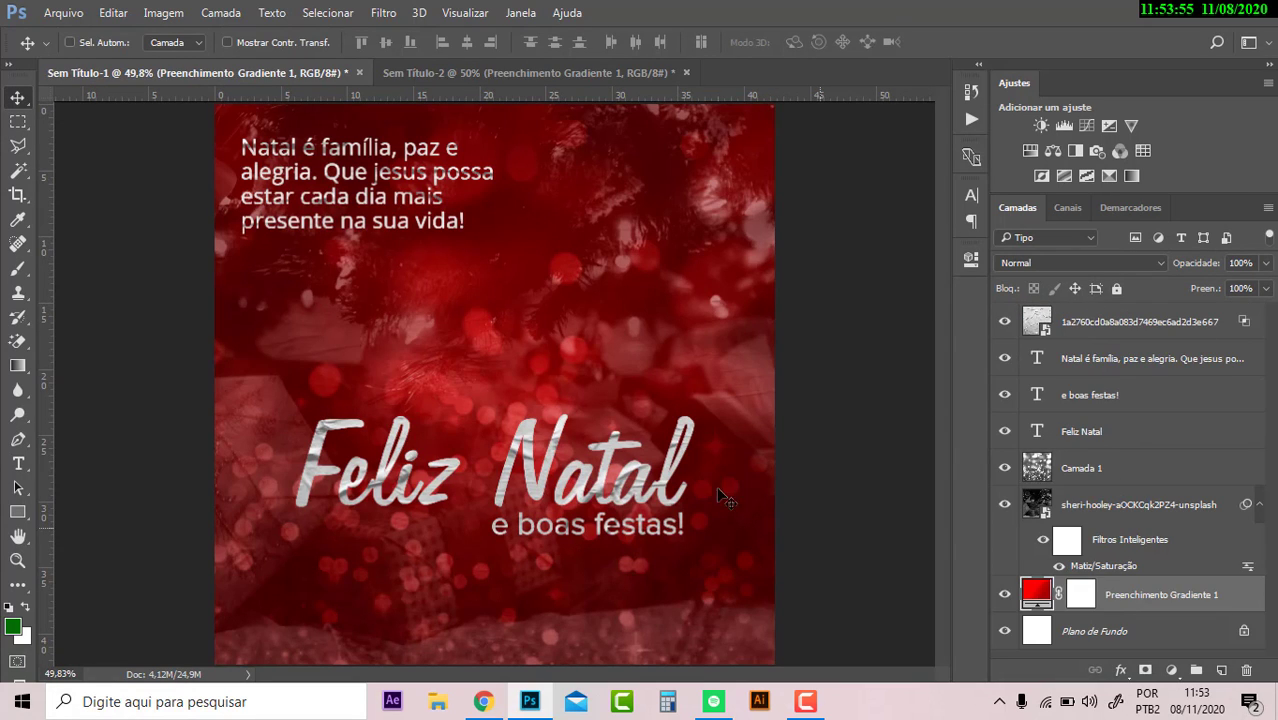
Move the red gradient layer beneath the gift photo layer
left_click(1110, 506)
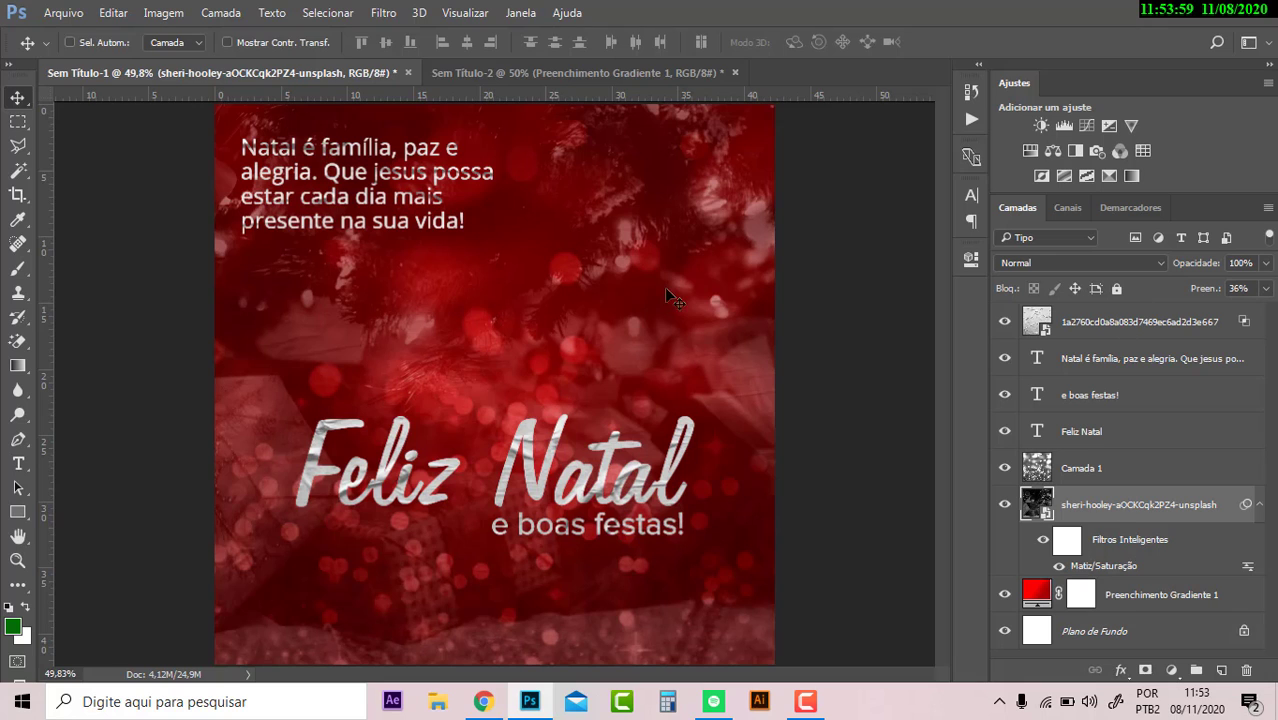
left_click(519, 74)
left_click_drag(1160, 330, 1176, 405)
left_click(1165, 332)
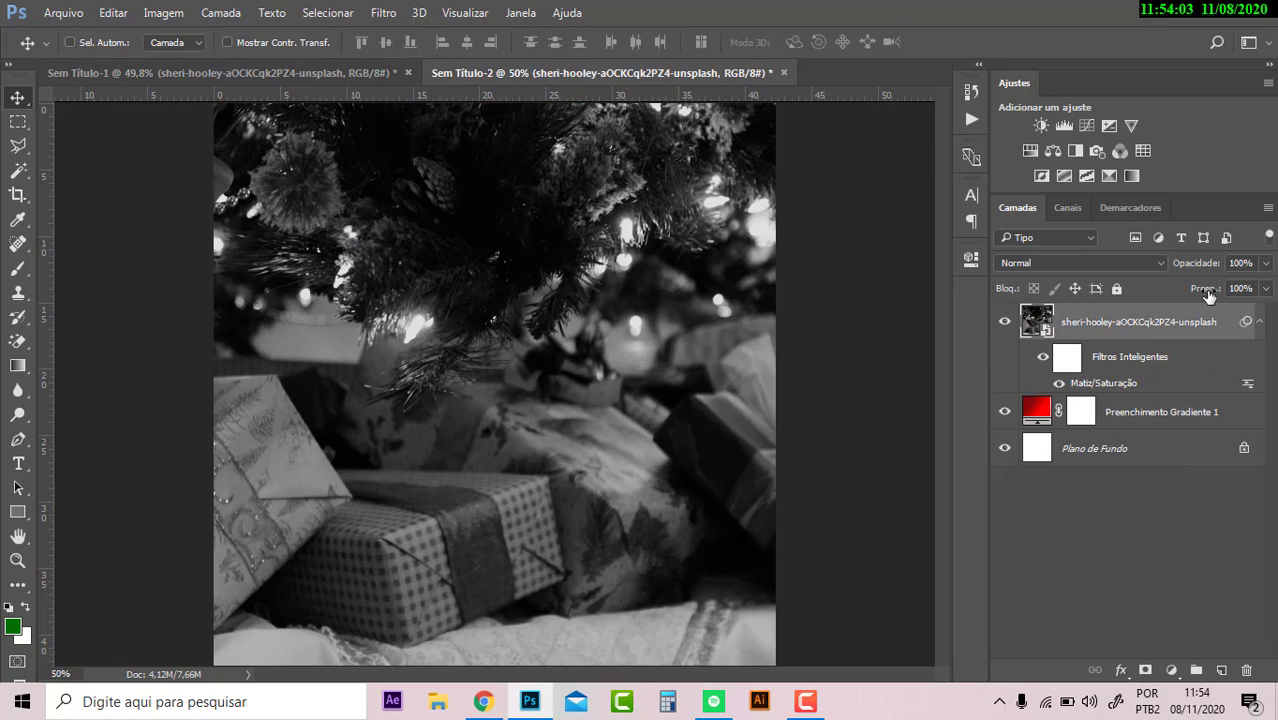
left_click_drag(1200, 290, 1132, 303)
key("ctrl+z")
Try Sobrepor, Dissolver and other blend modes on the photo, comparing with the card
left_click(1065, 264)
left_click(1035, 447)
left_click(1020, 264)
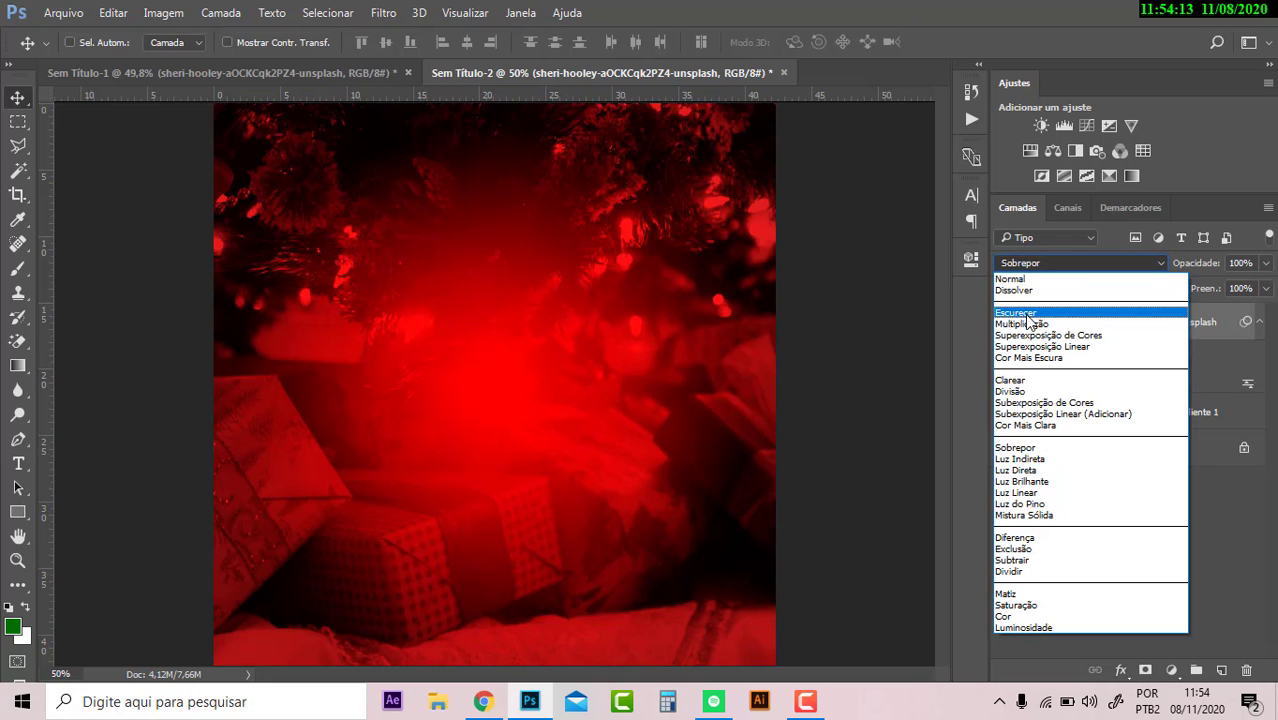
left_click(1025, 290)
key("Down")
key("Down")
key("Down")
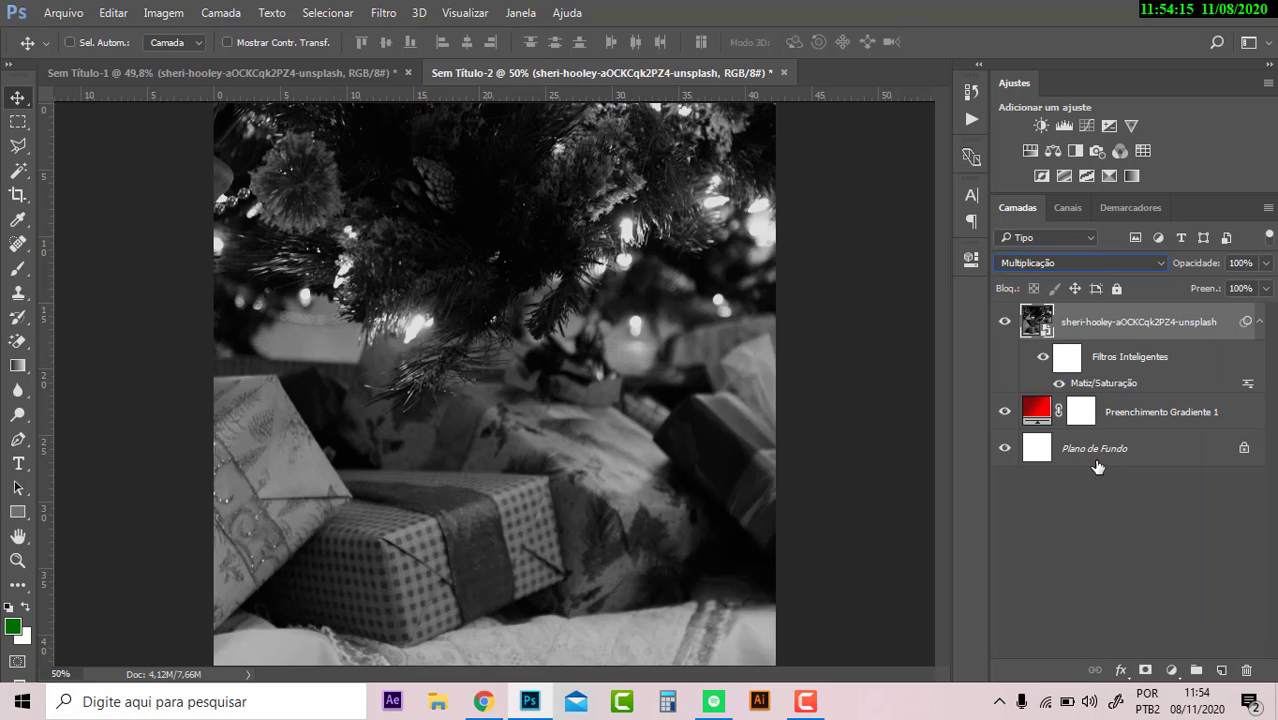
key("Down")
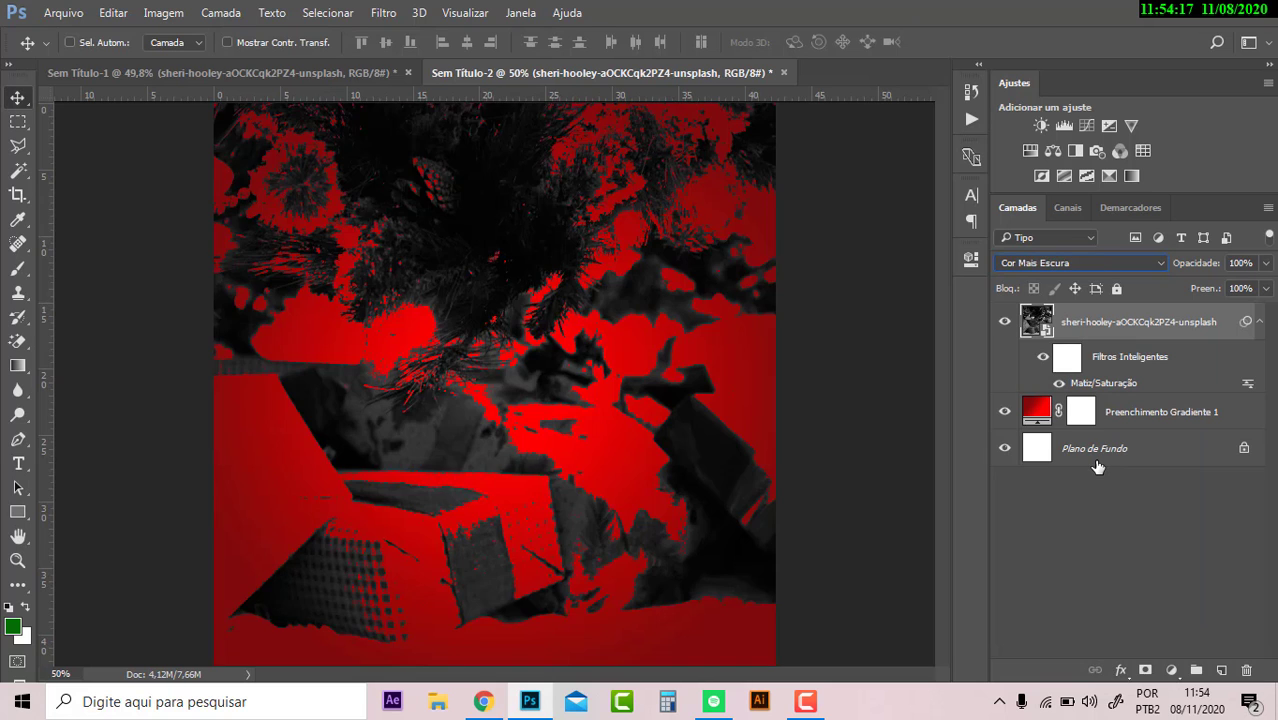
key("Down")
key("Down")
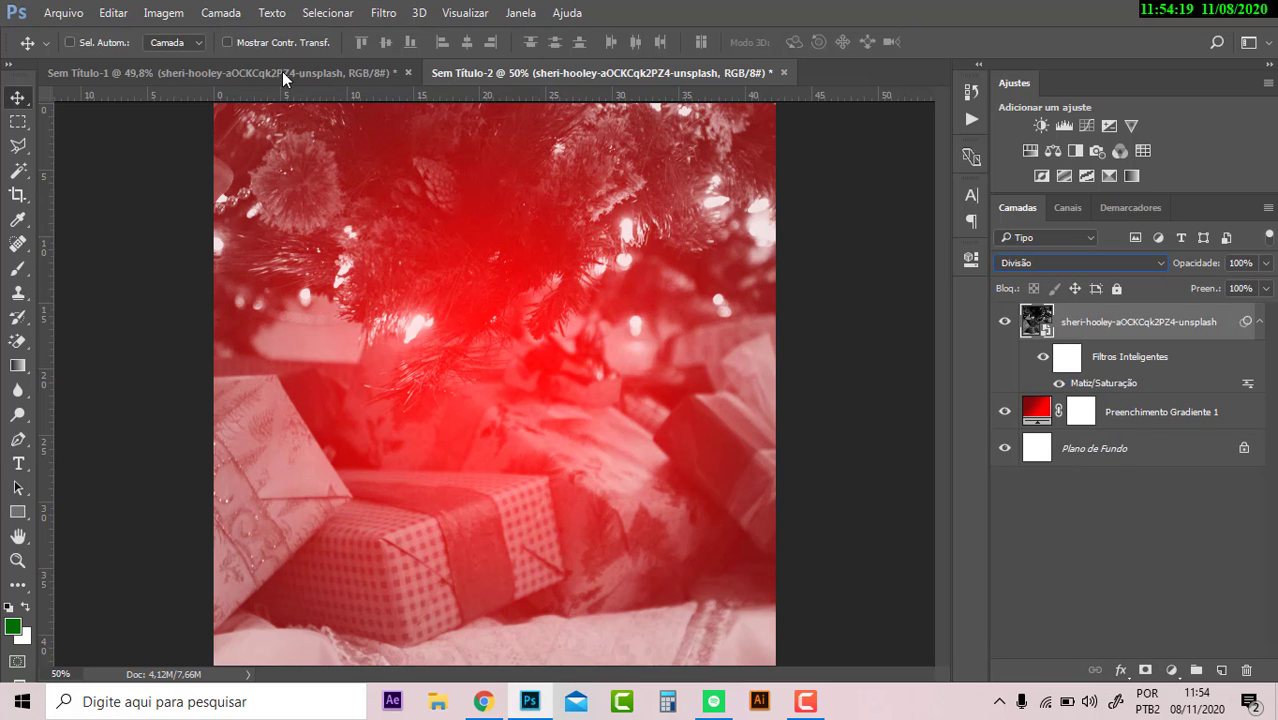
left_click(287, 73)
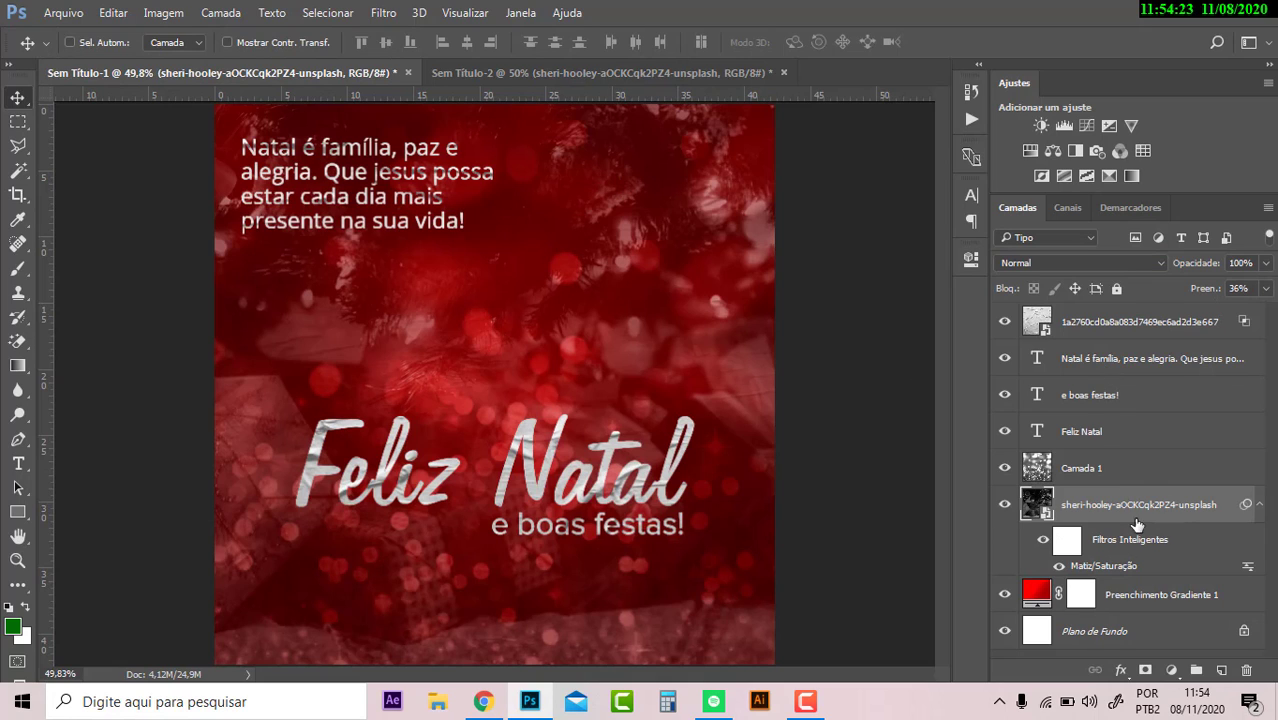
left_click(1005, 504)
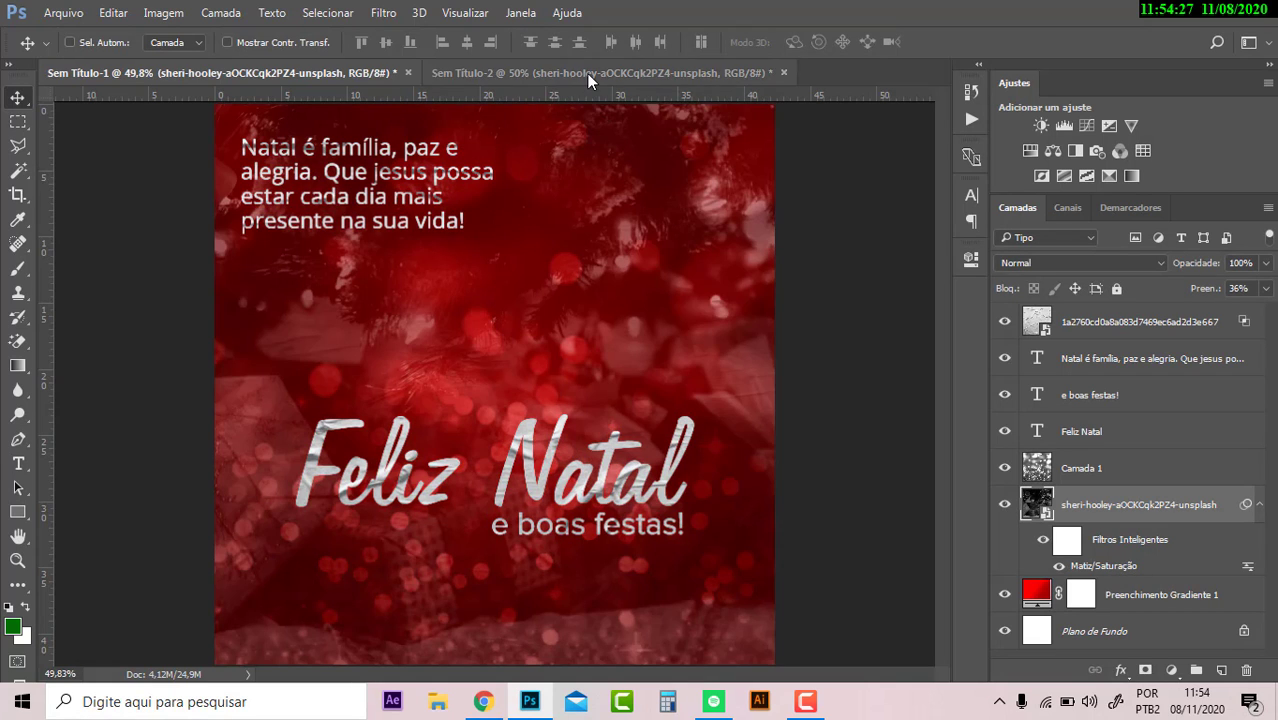
left_click(590, 73)
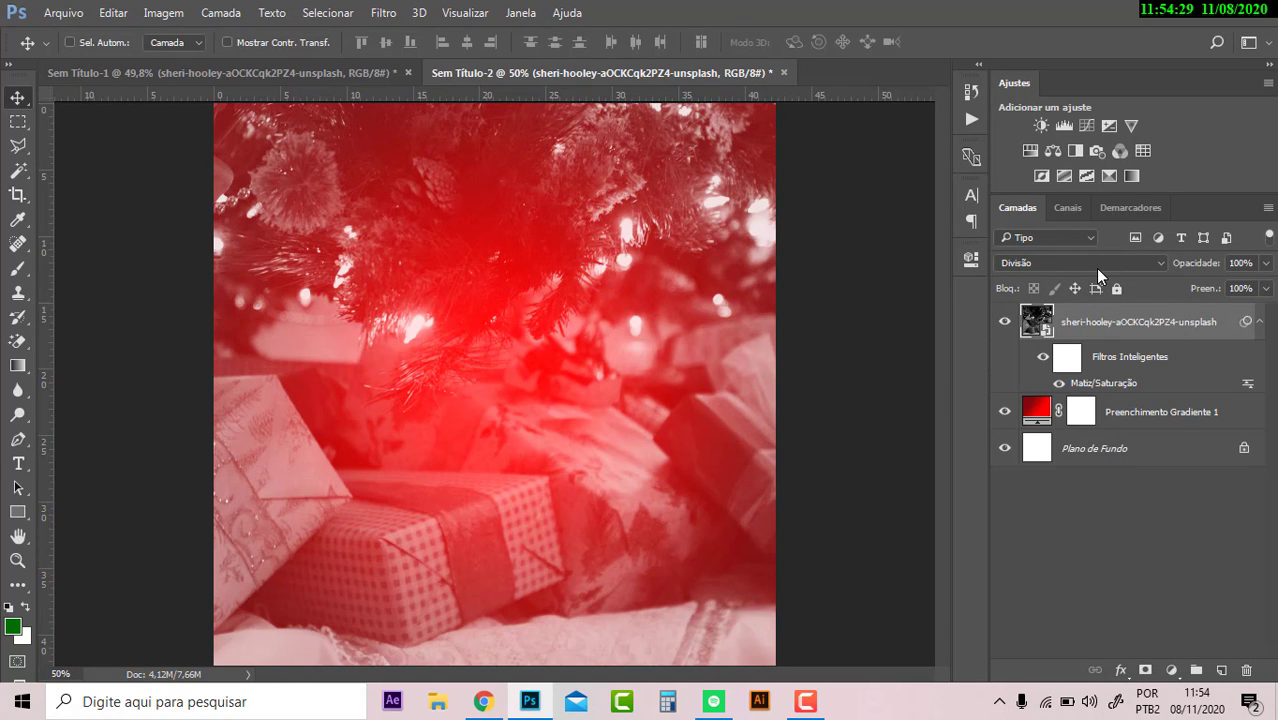
Try Subexposição Linear and Sobrepor, then set the photo back to Normal blending
left_click(1095, 264)
left_click(1110, 392)
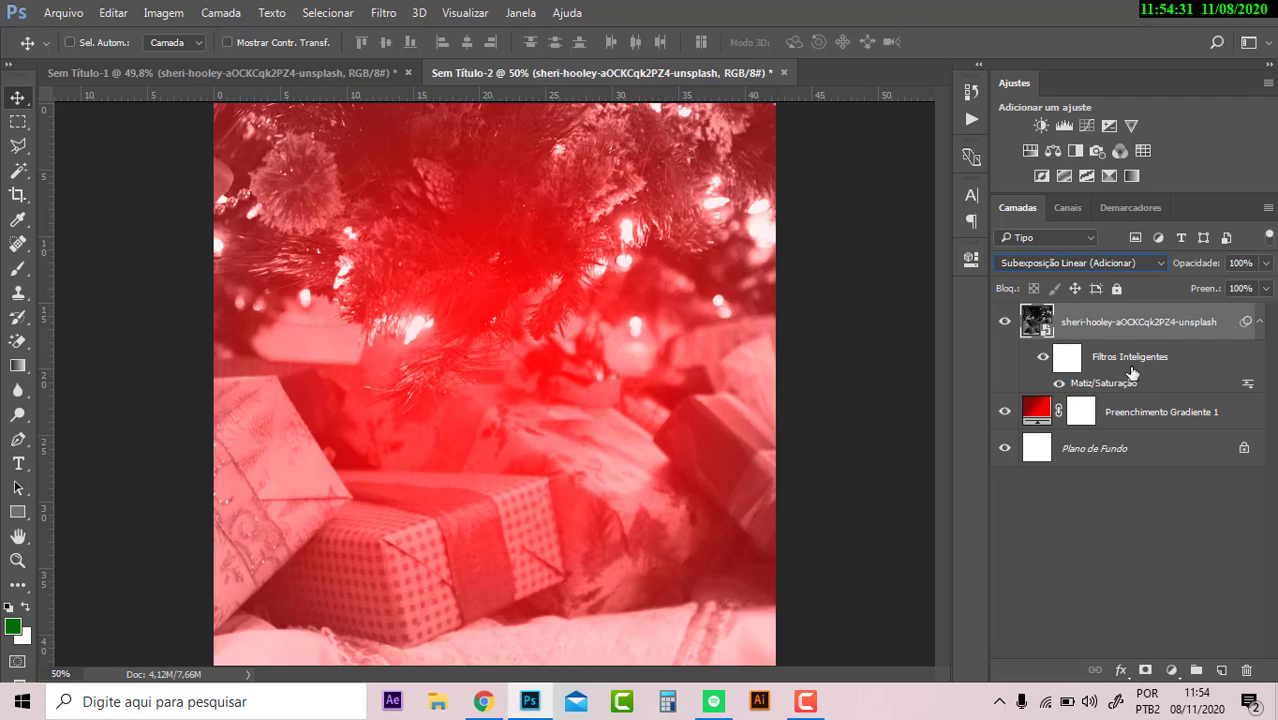
key("Down")
key("Down")
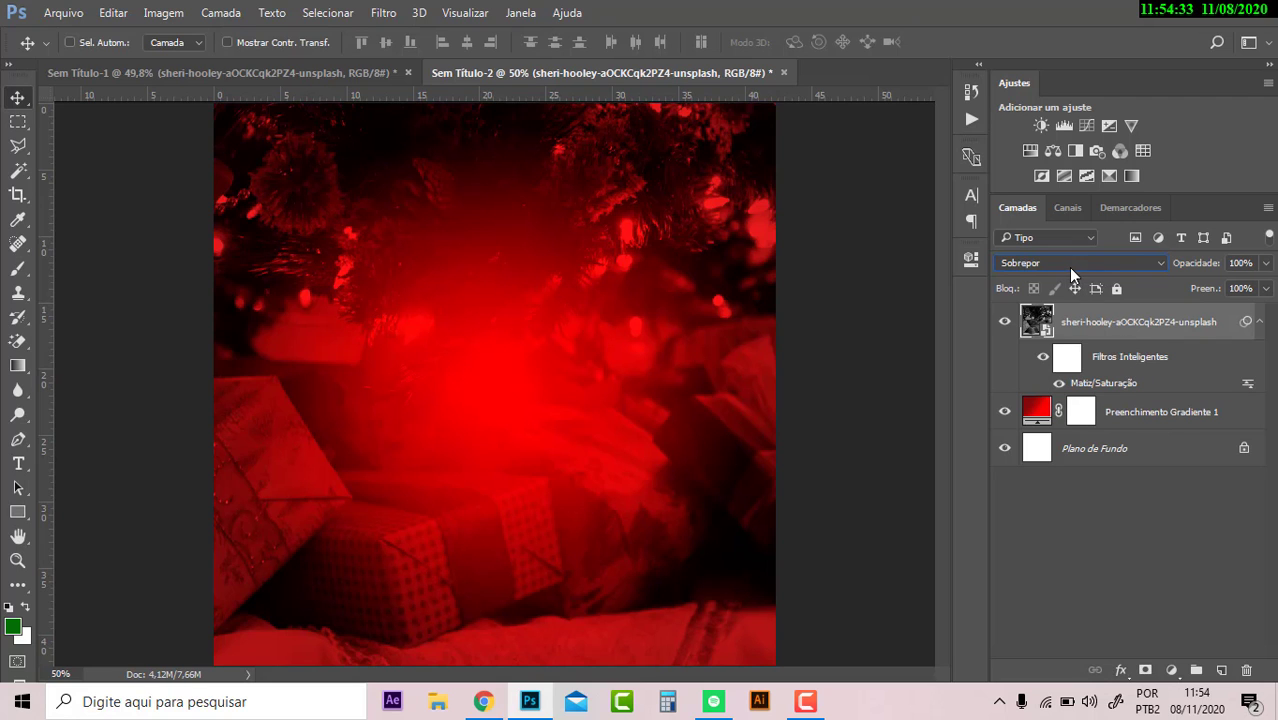
left_click(1068, 264)
left_click(1012, 279)
Lower the photo layer's fill to 36% and compare it with the Feliz Natal card
left_click_drag(1202, 289, 1141, 300)
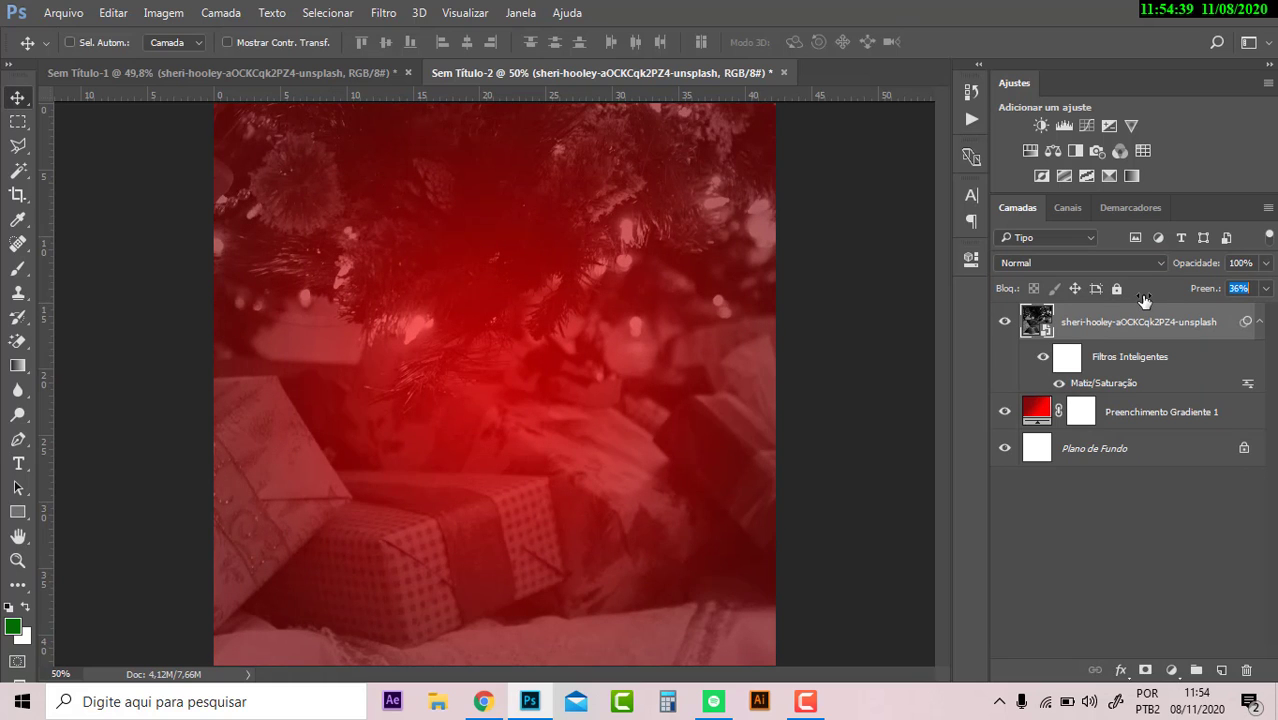
key("Return")
left_click(291, 76)
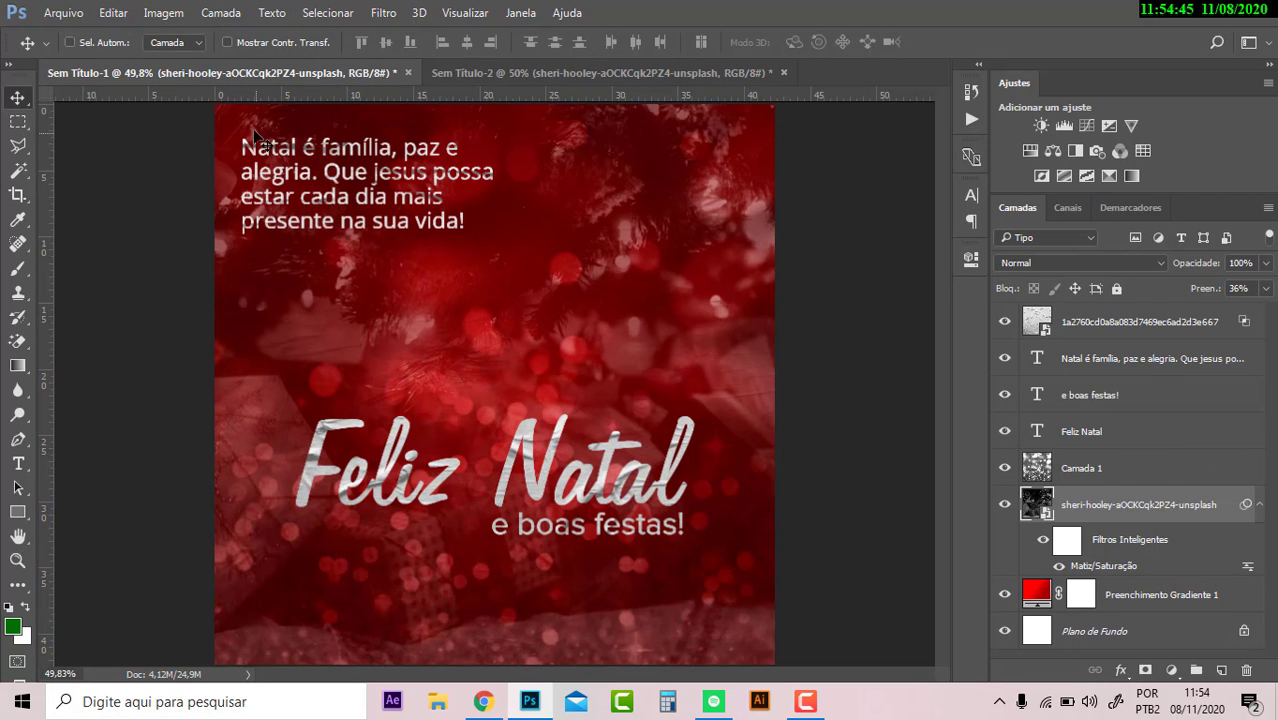
left_click(459, 72)
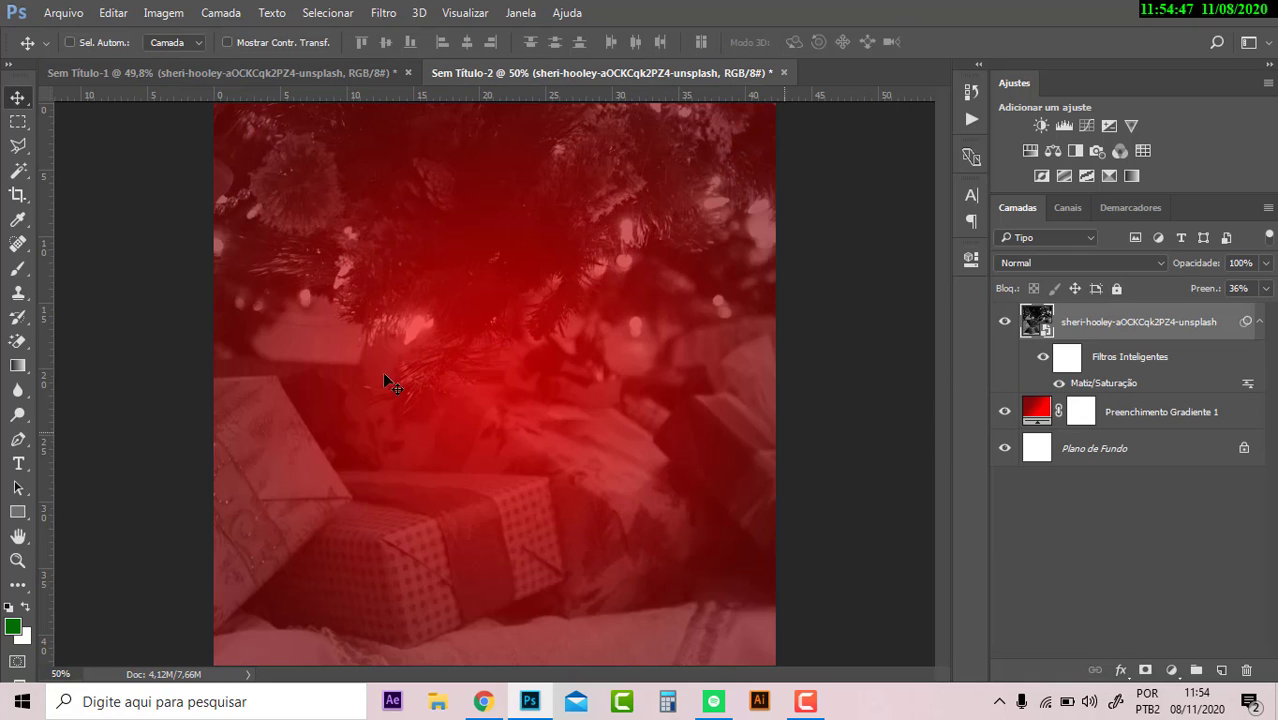
left_click(252, 74)
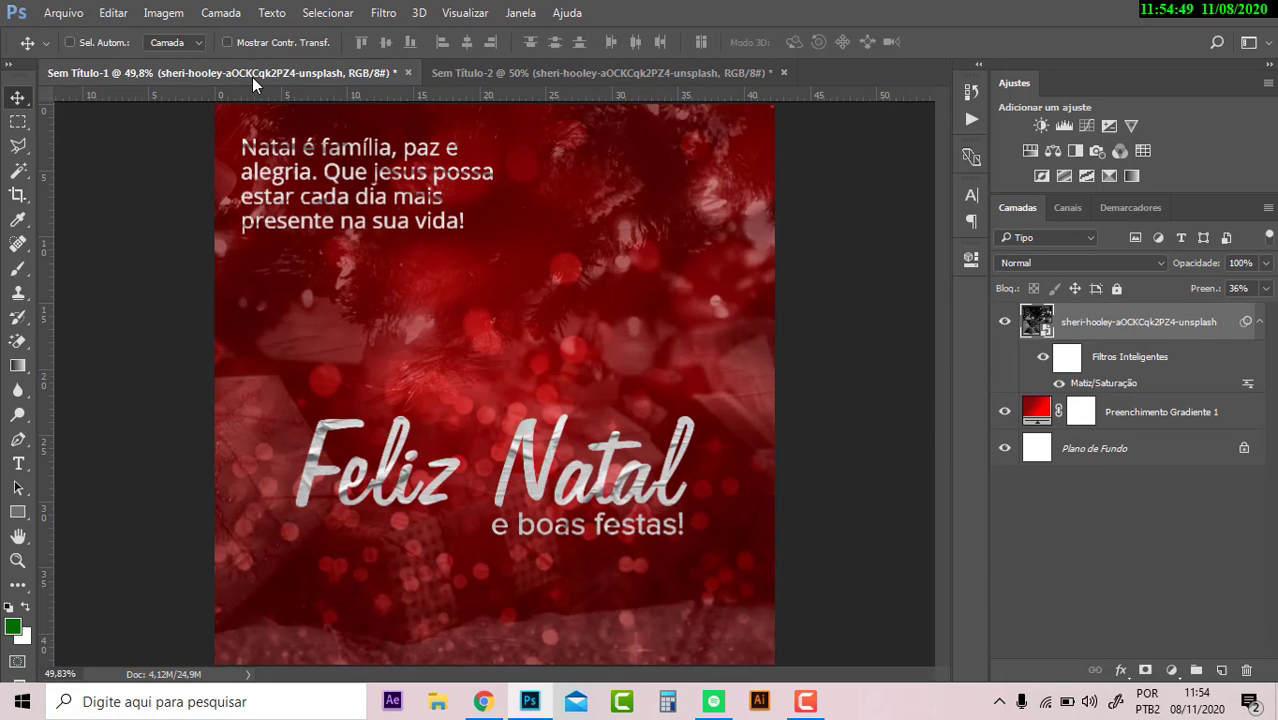
left_click(522, 74)
Copy the card's Christmas quote and paste it over the Natal text in the new design
key("t")
left_click(484, 271)
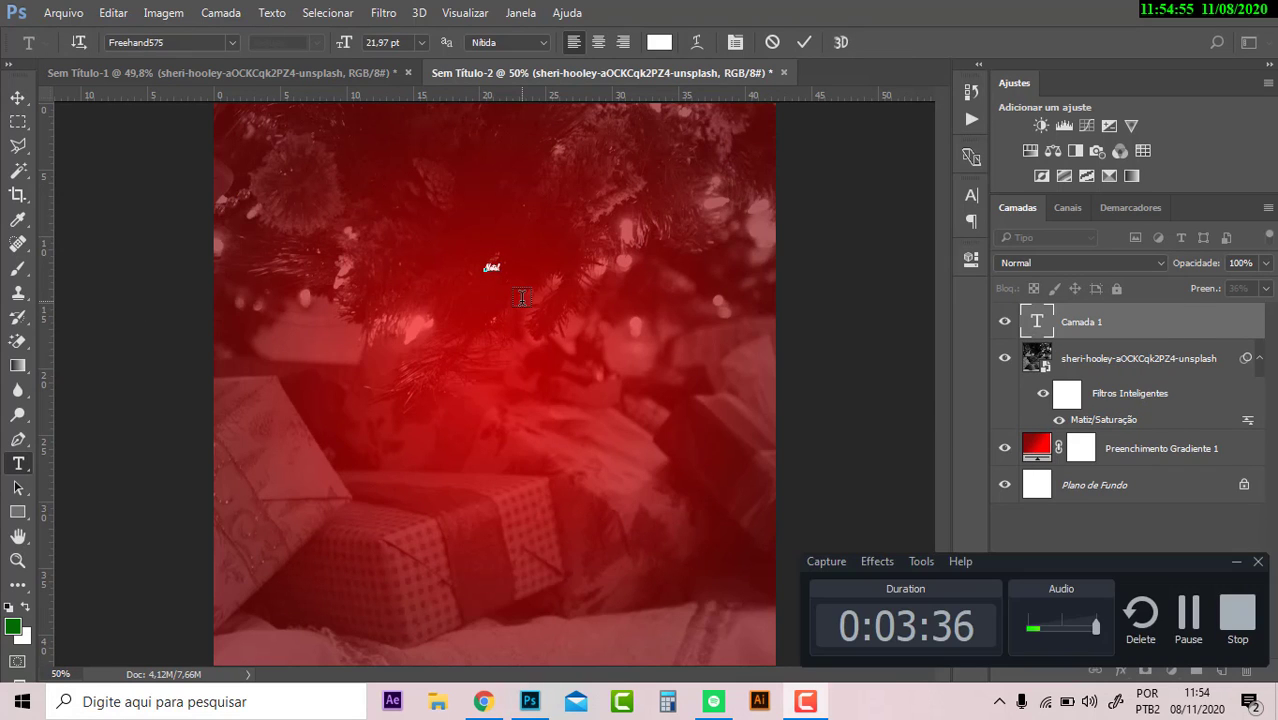
left_click(220, 74)
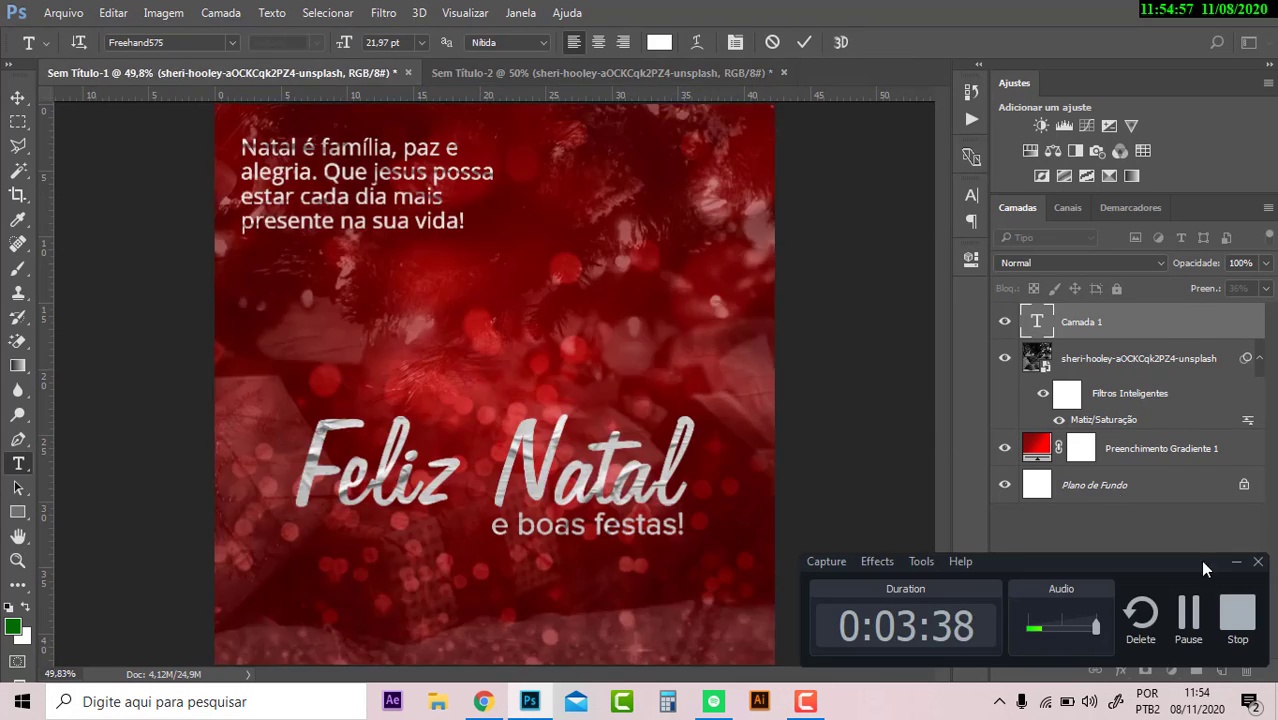
left_click(1236, 561)
left_click(351, 167)
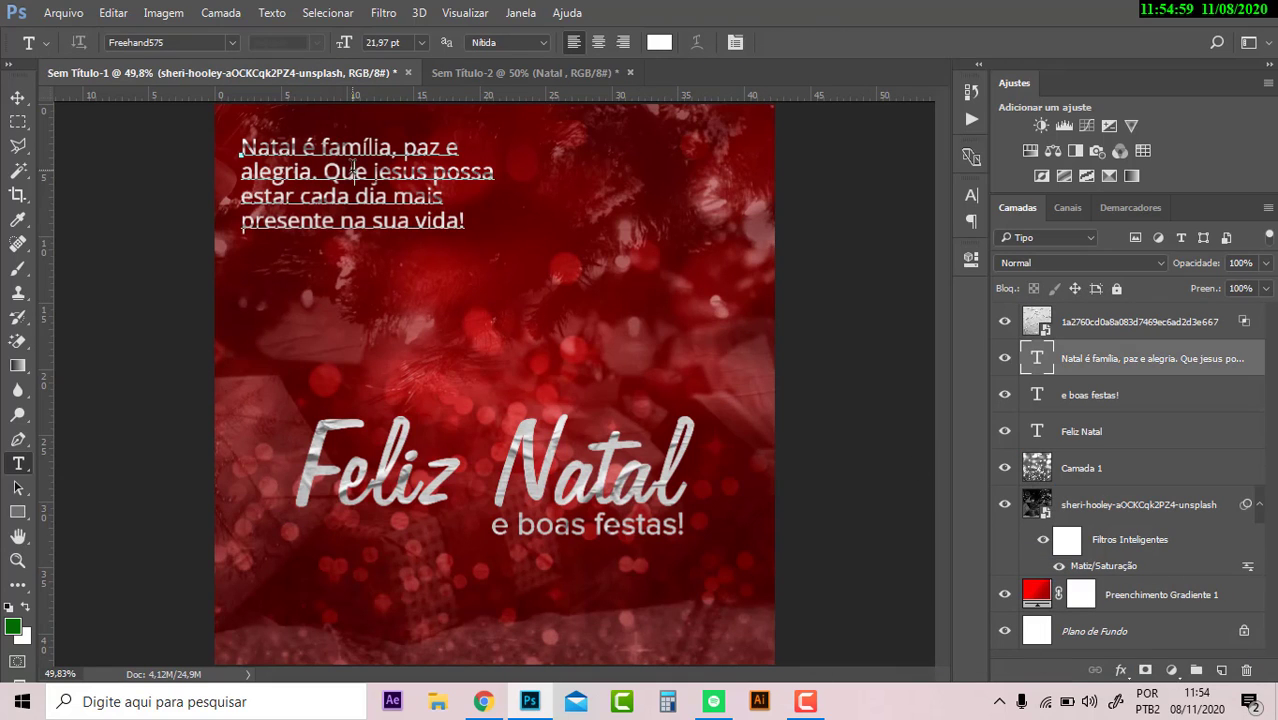
key("ctrl+a")
key("ctrl+c")
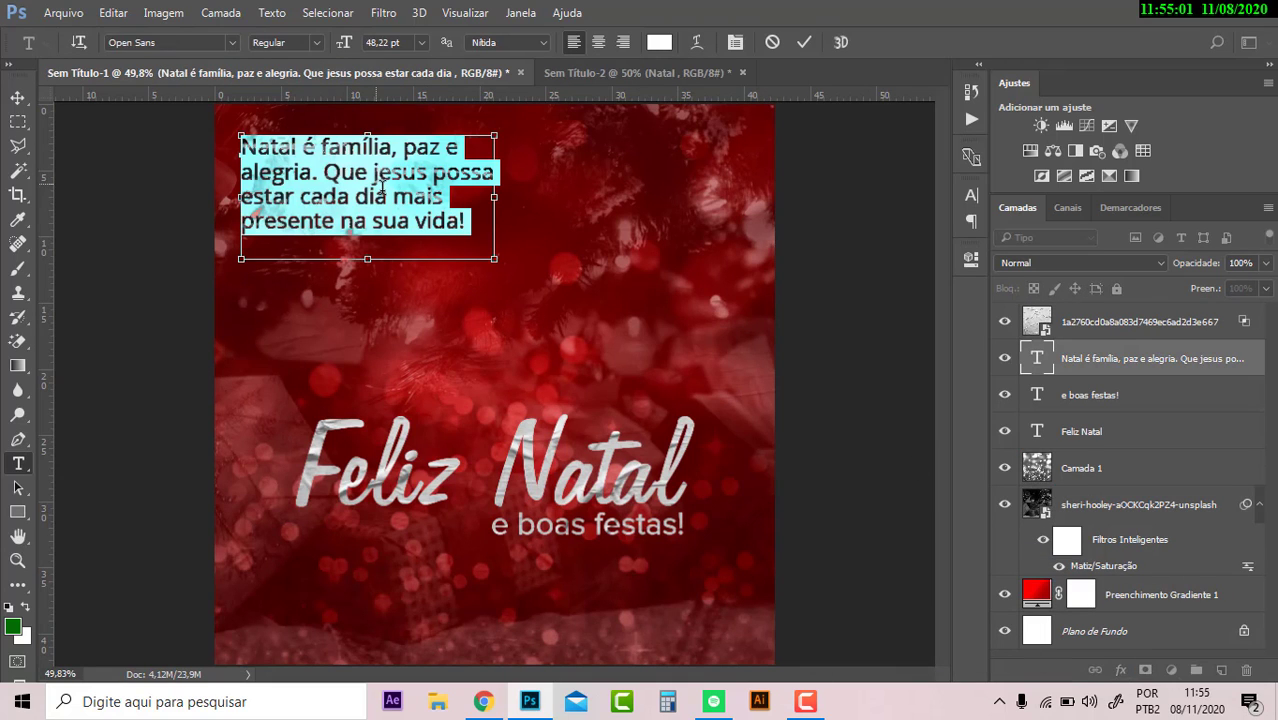
left_click(561, 75)
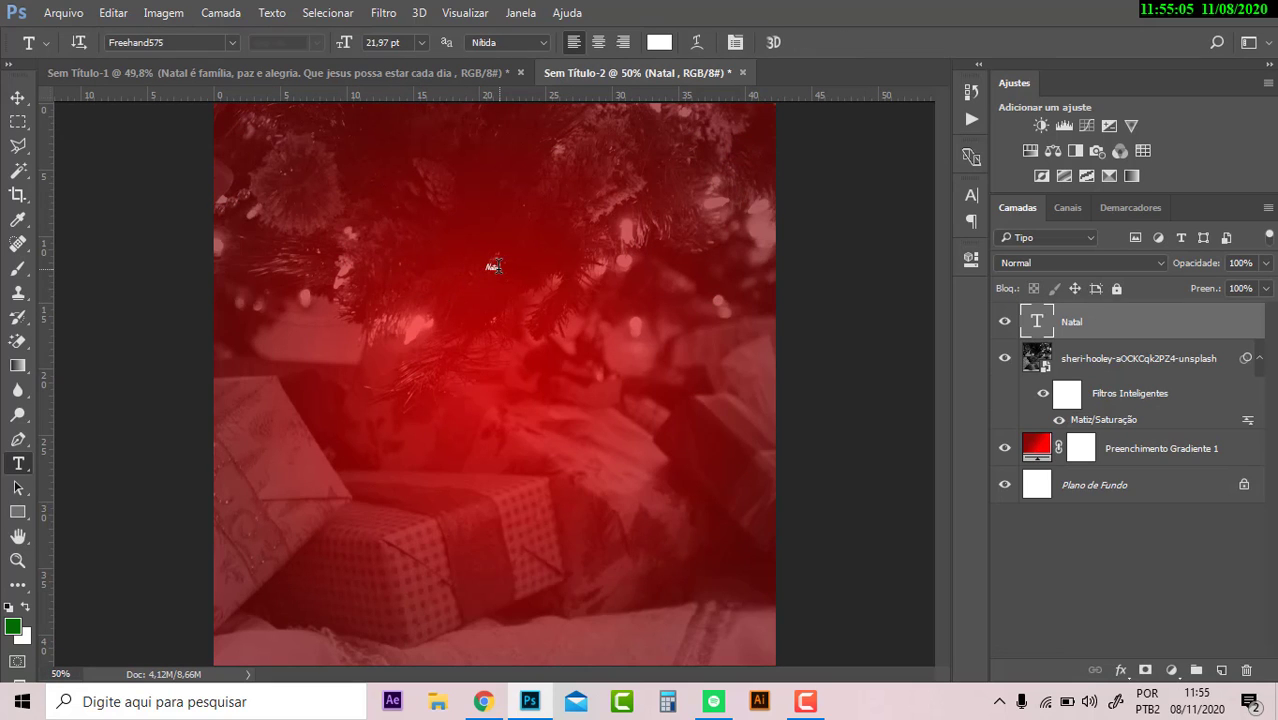
double_click(494, 266)
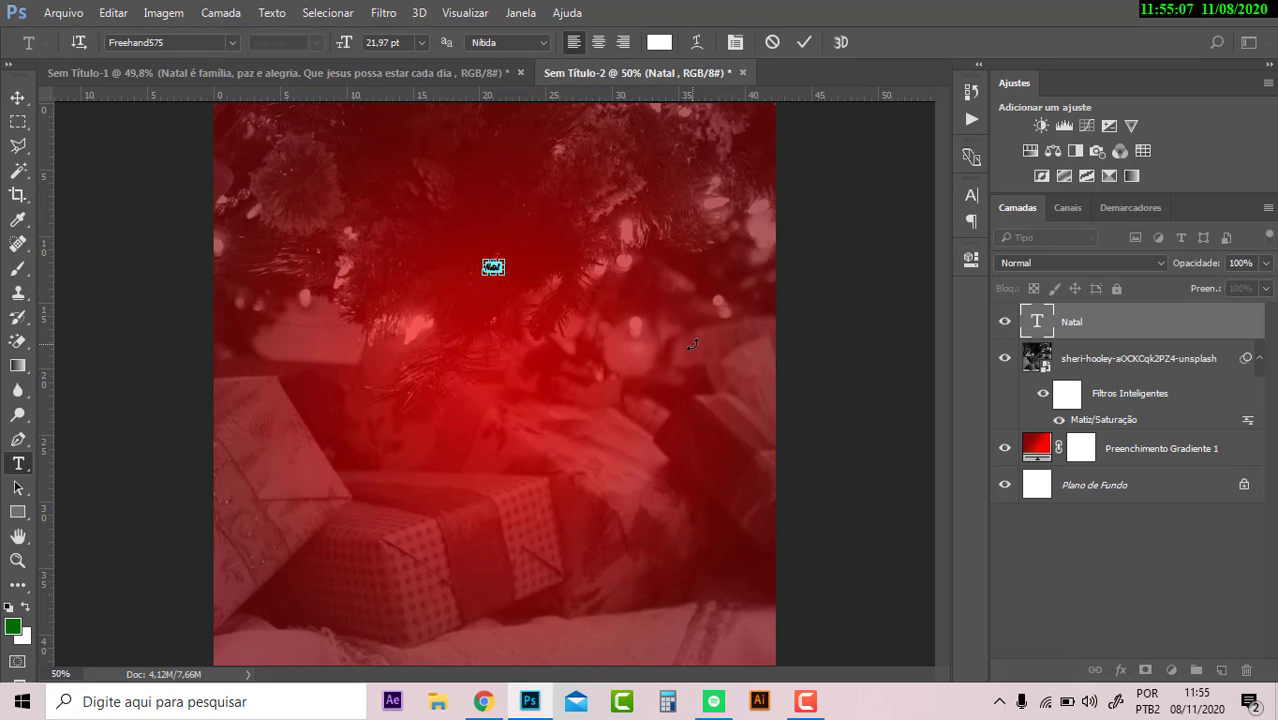
key("ctrl+v")
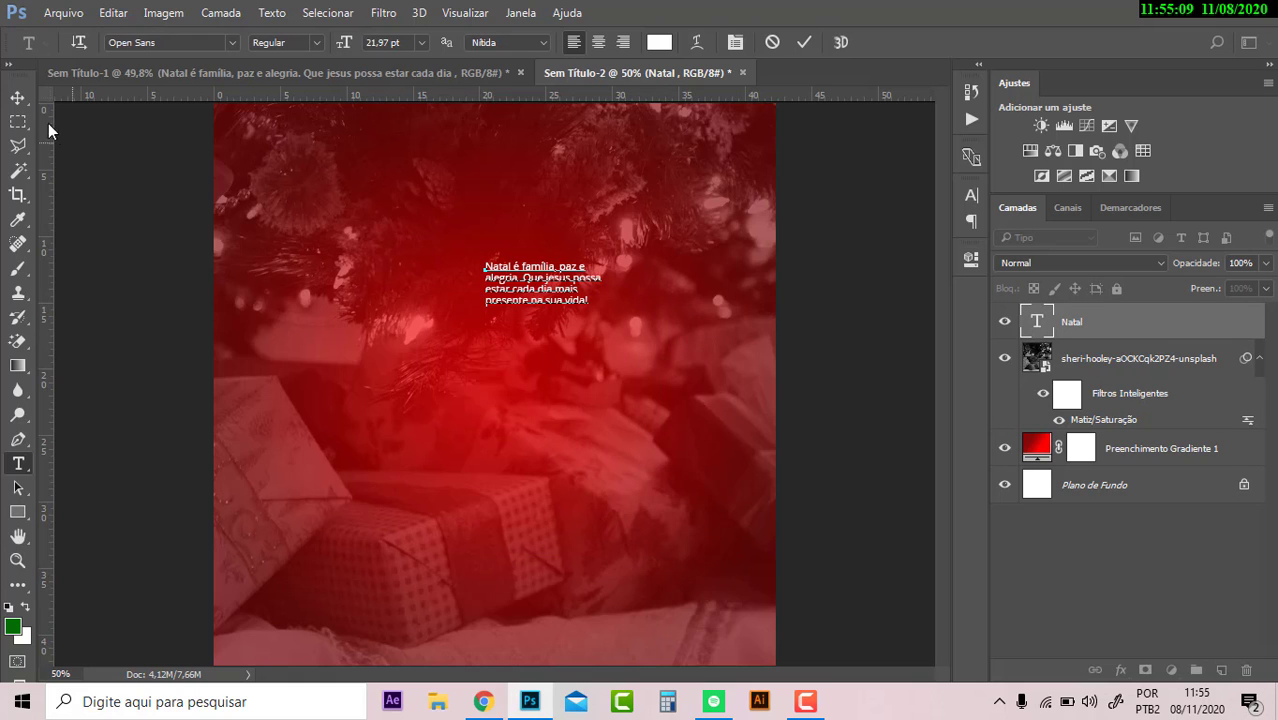
left_click(17, 97)
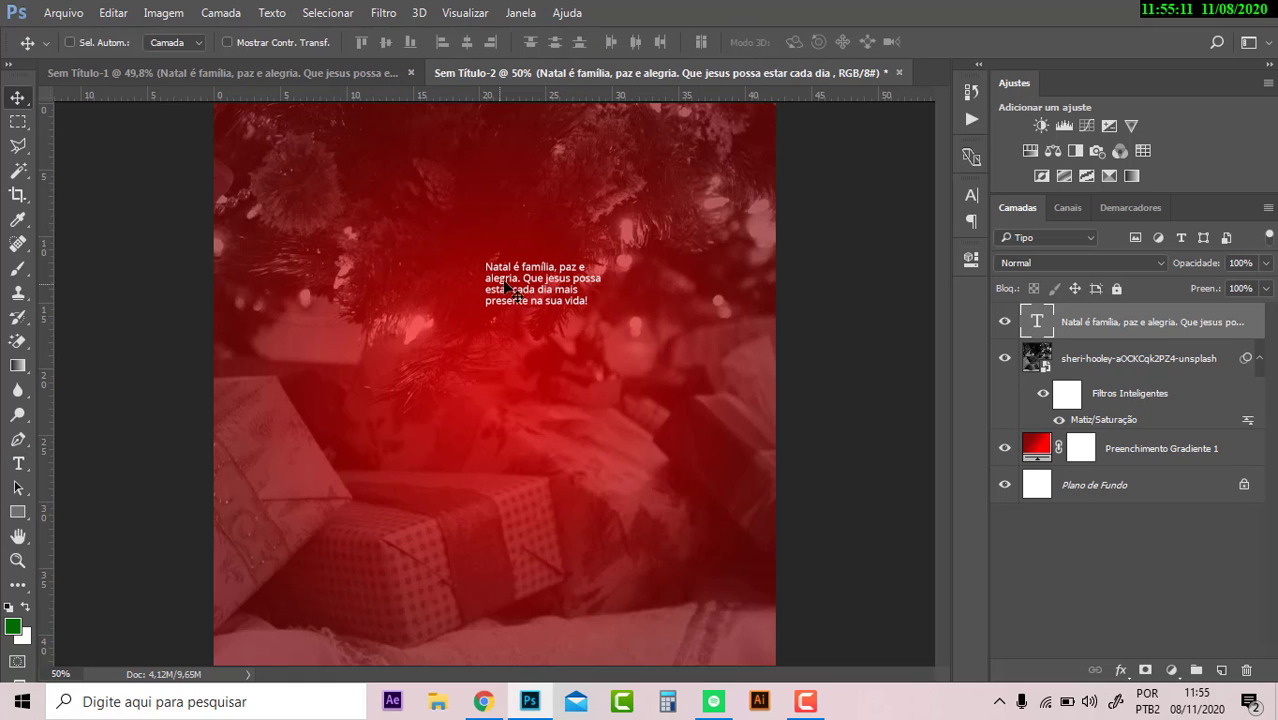
Enlarge the pasted quote to about 170% with Free Transform
scroll(507, 287, "up", 2)
scroll(536, 283, "down", 1)
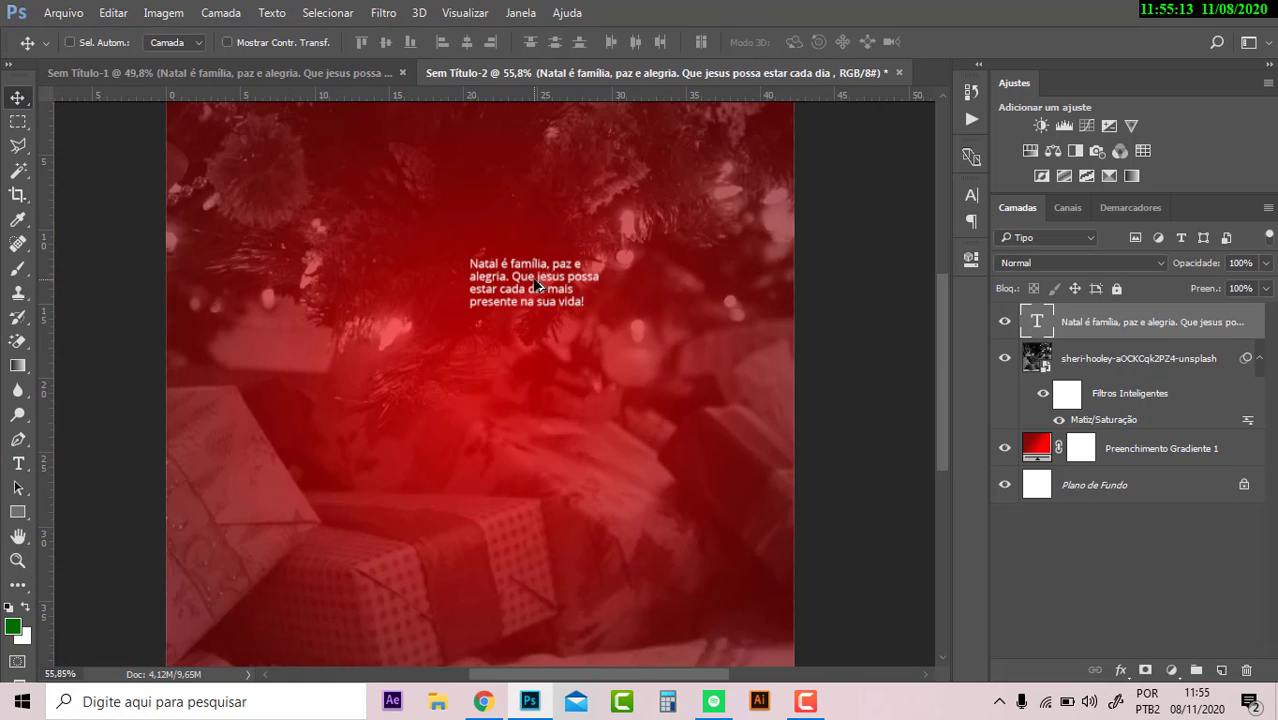
key("ctrl")
key("ctrl+t")
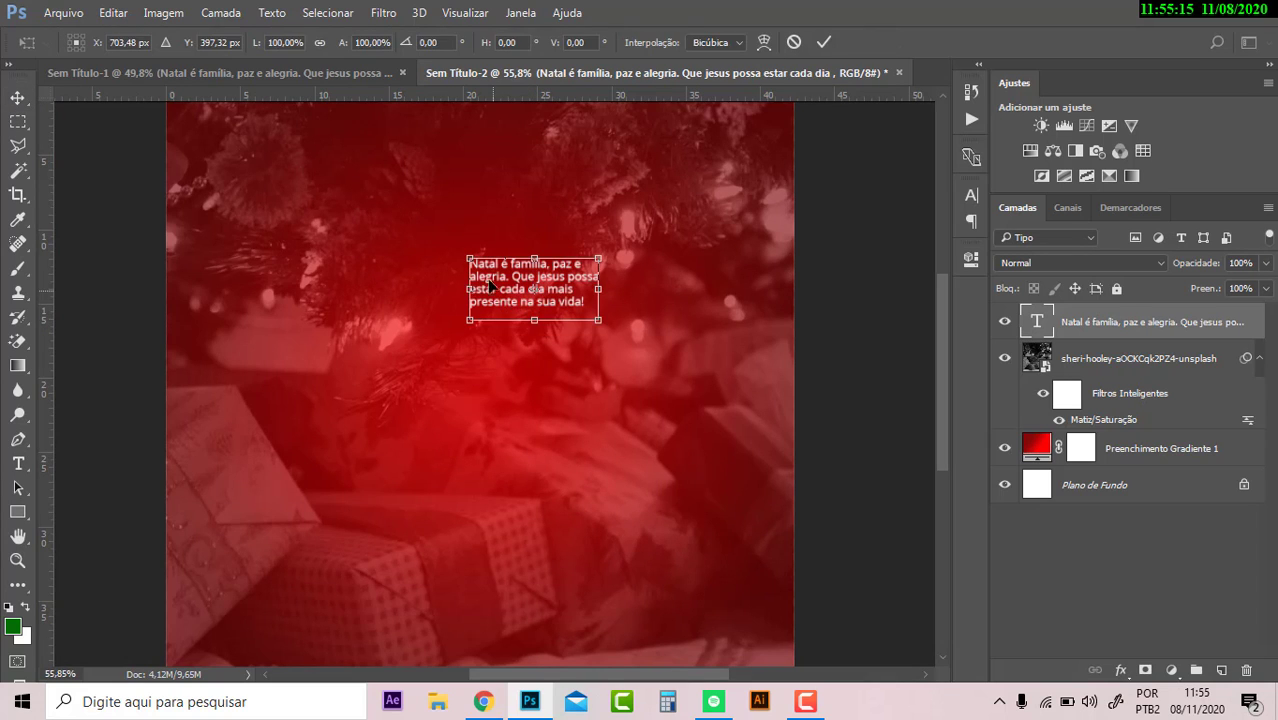
left_click_drag(471, 259, 378, 213)
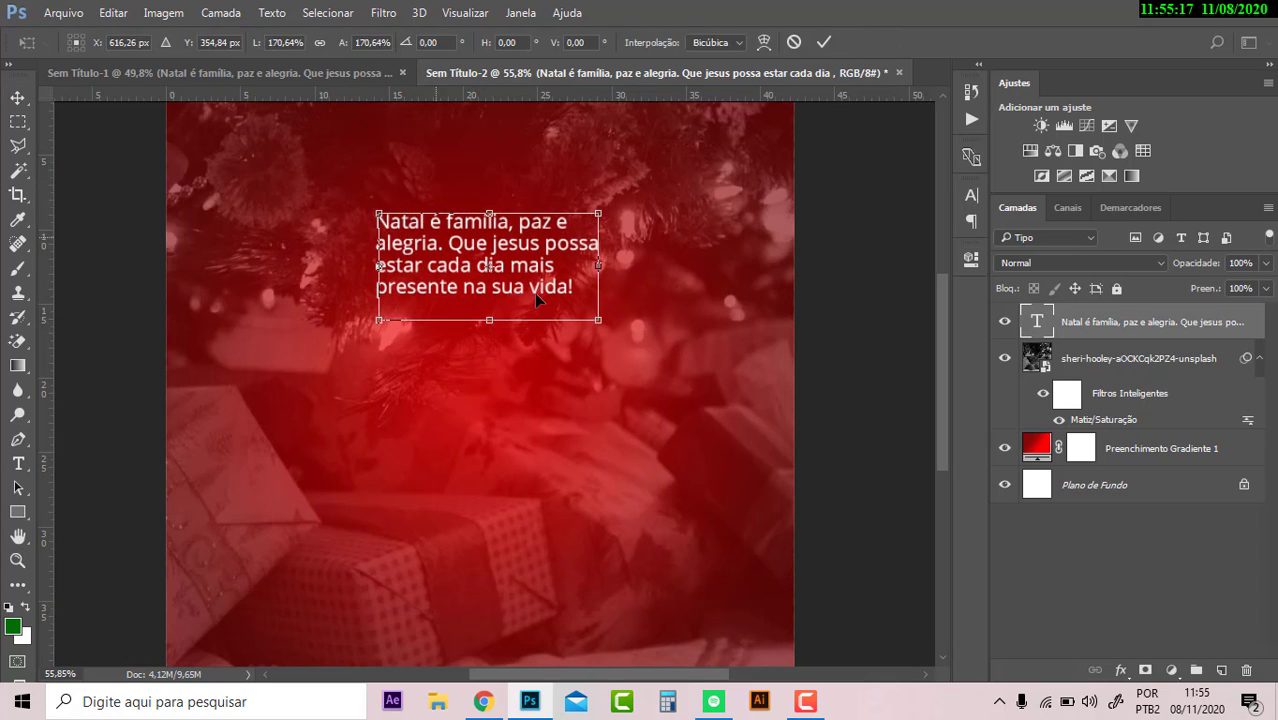
key("Return")
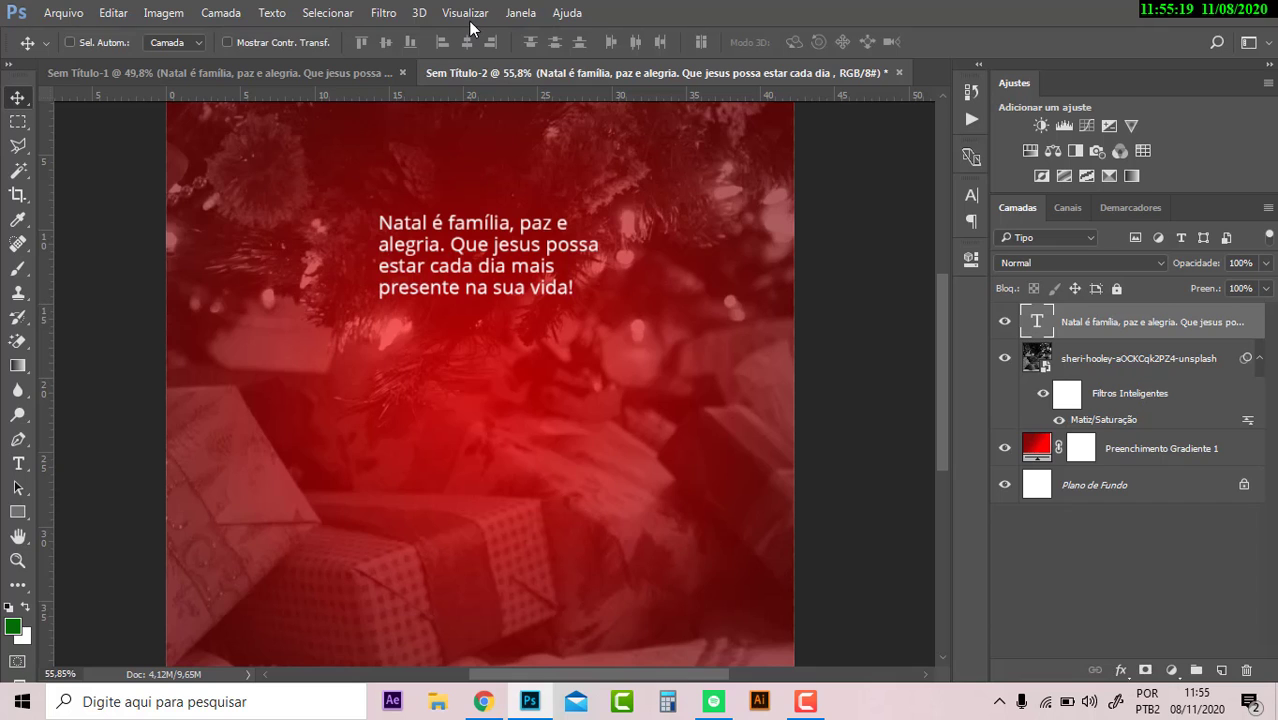
Add a 4-column, 4-row guide layout with 2 cm margins and fit the canvas
left_click(466, 13)
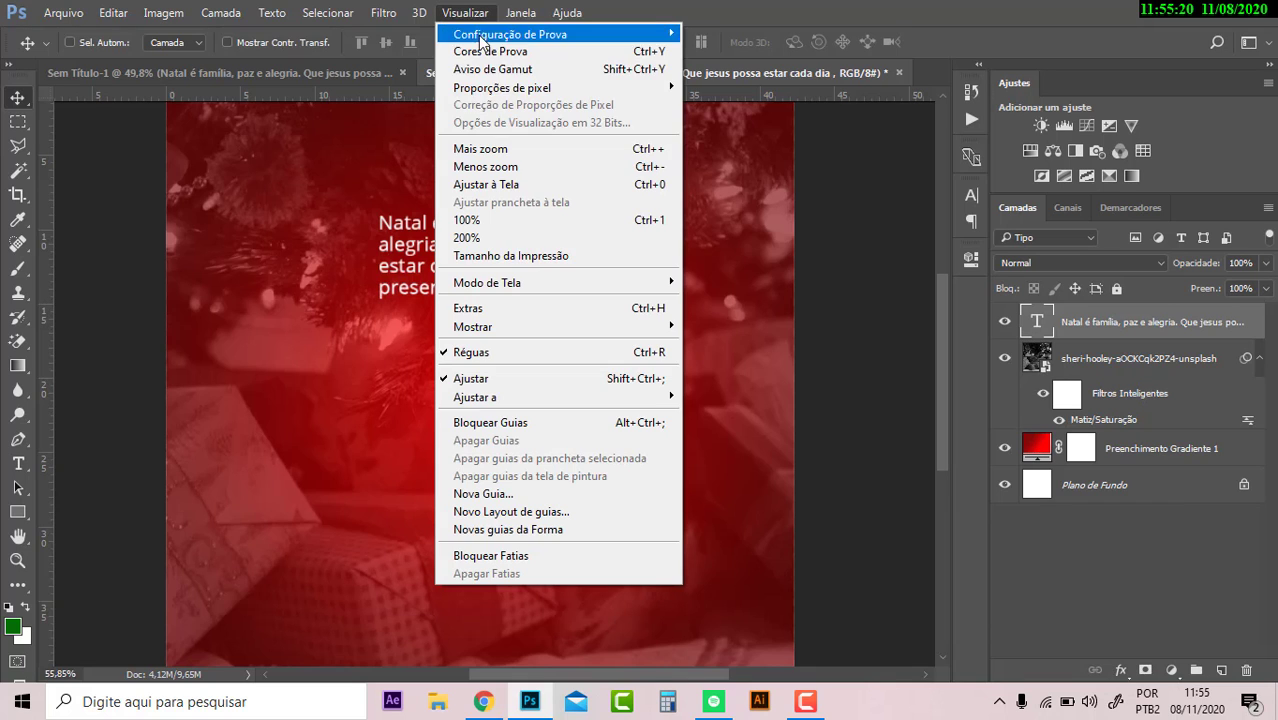
left_click(536, 510)
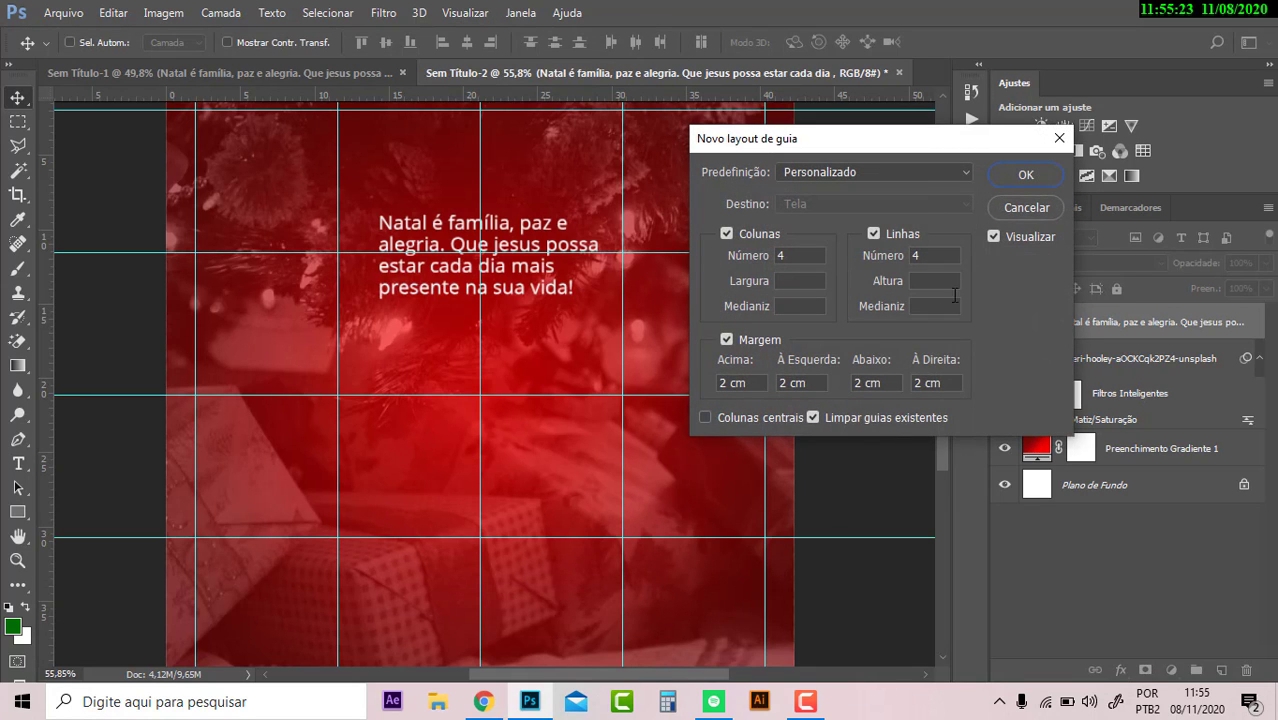
left_click(1024, 175)
key("ctrl+0")
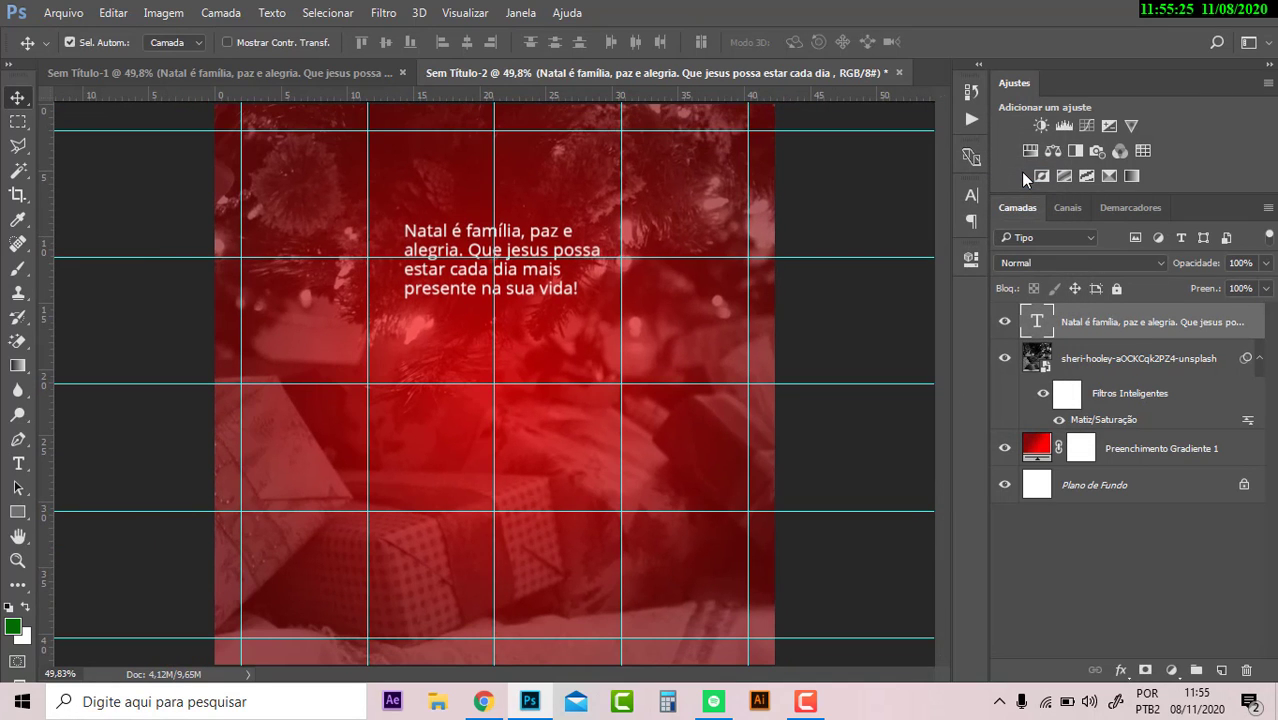
Move the quote to the top-left margin, enlarge it about 130%, and hide the guides
left_click_drag(424, 230, 260, 138)
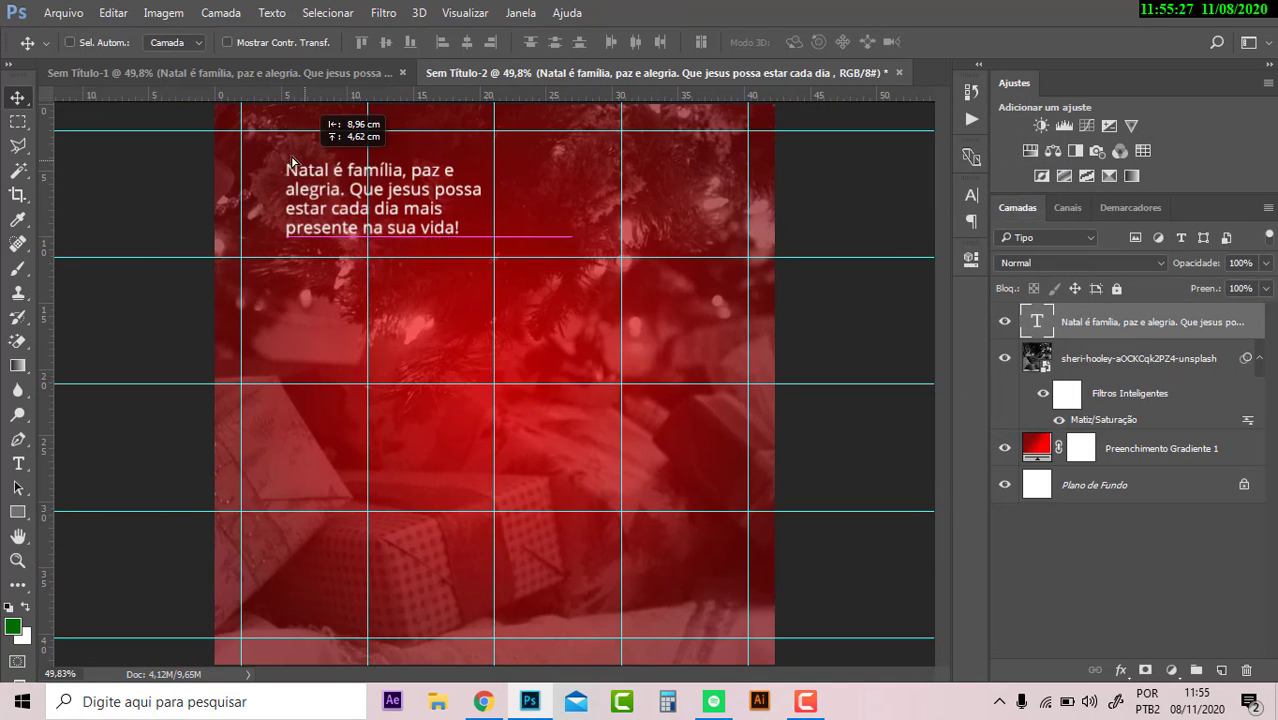
key("ctrl")
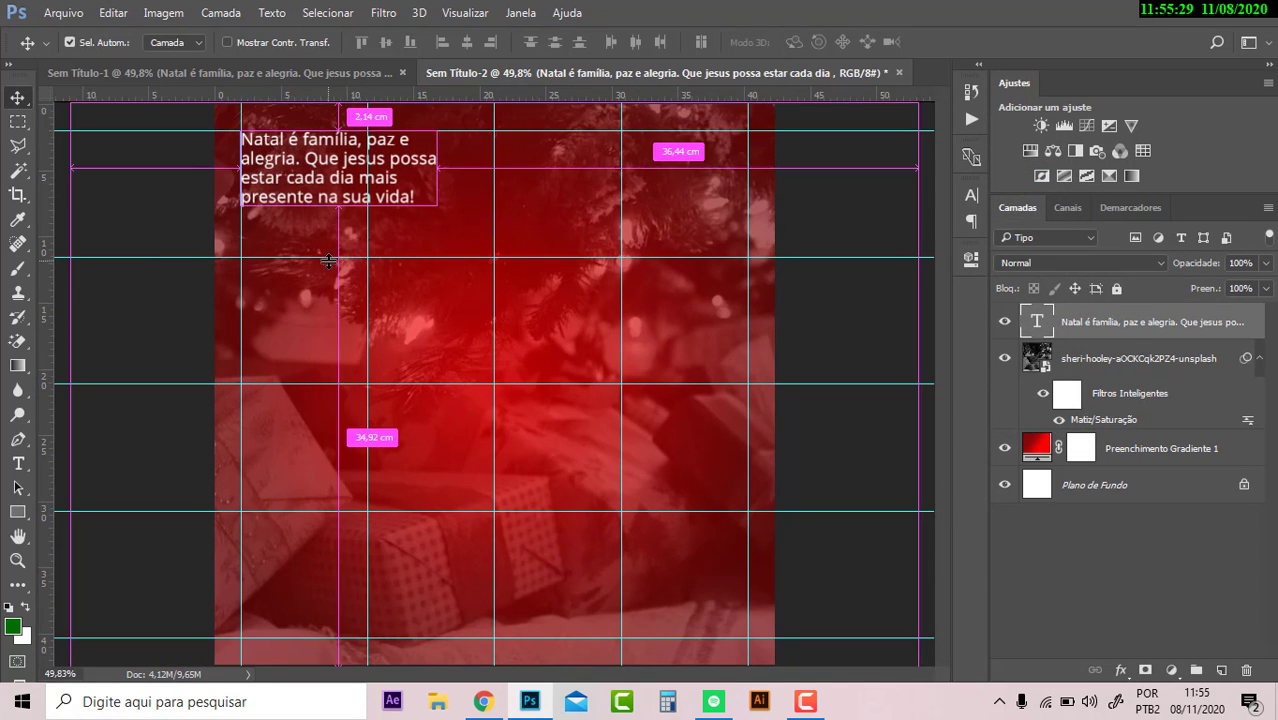
key("ctrl+t")
mouse_move(434, 229)
left_mouse_down()
mouse_move(466, 272)
mouse_move(502, 259)
left_mouse_up()
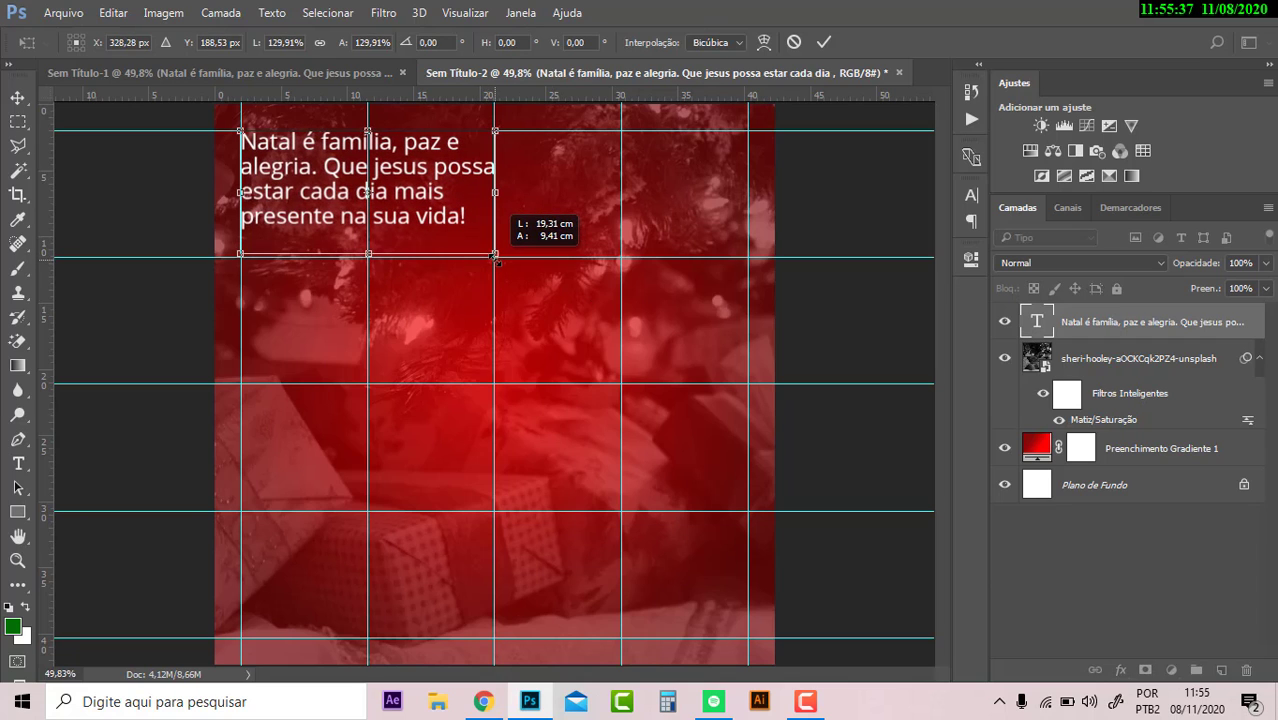
key("Return")
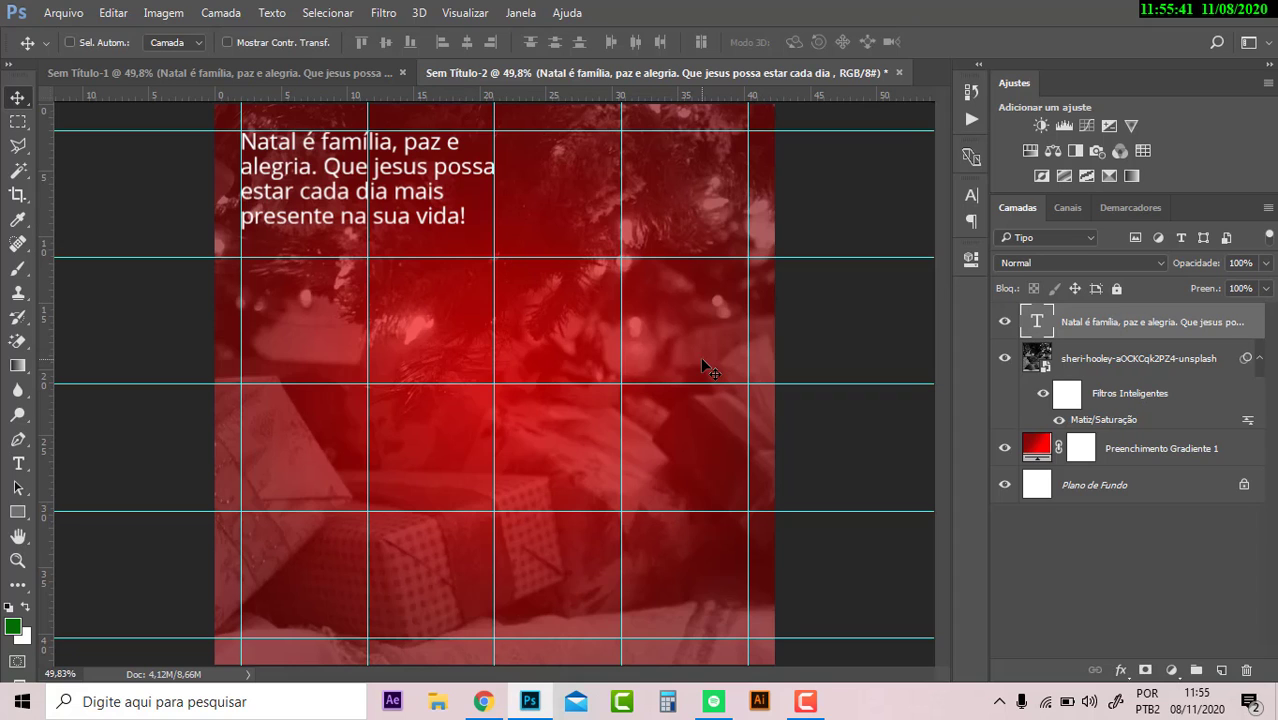
key("ctrl+;")
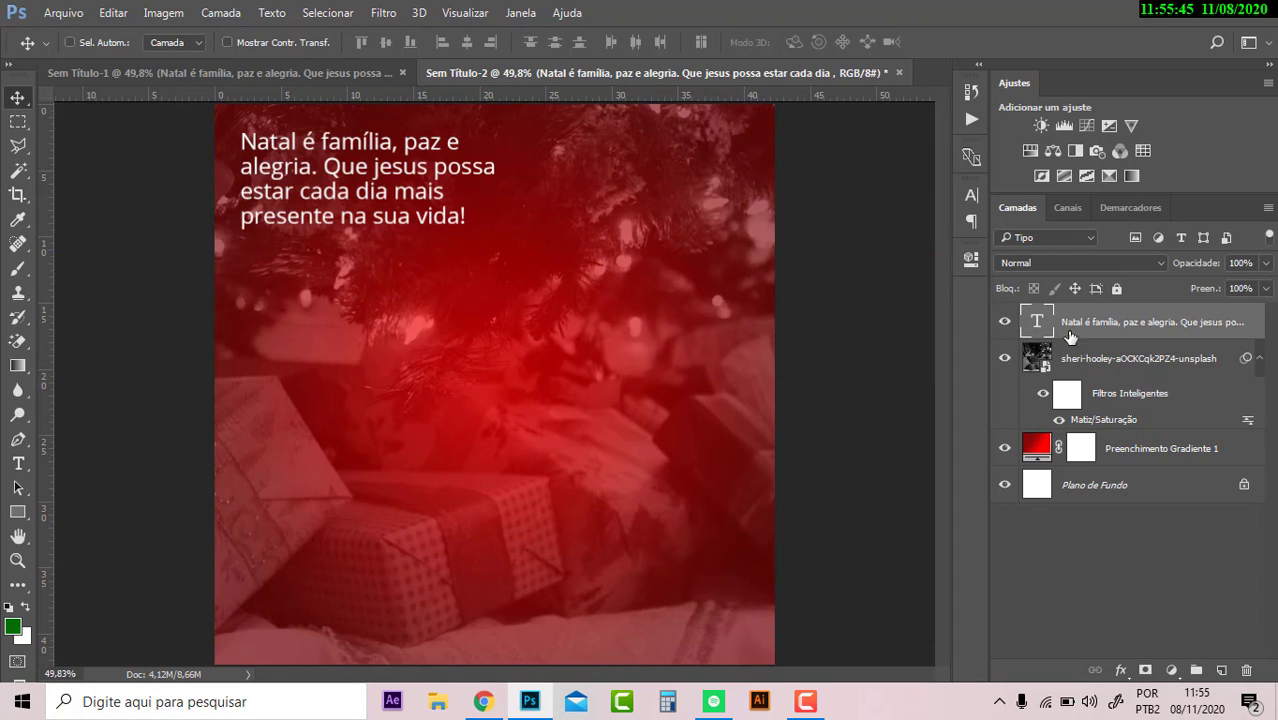
Duplicate the quote layer and move the copy to the lower middle of the canvas
left_click(1145, 362)
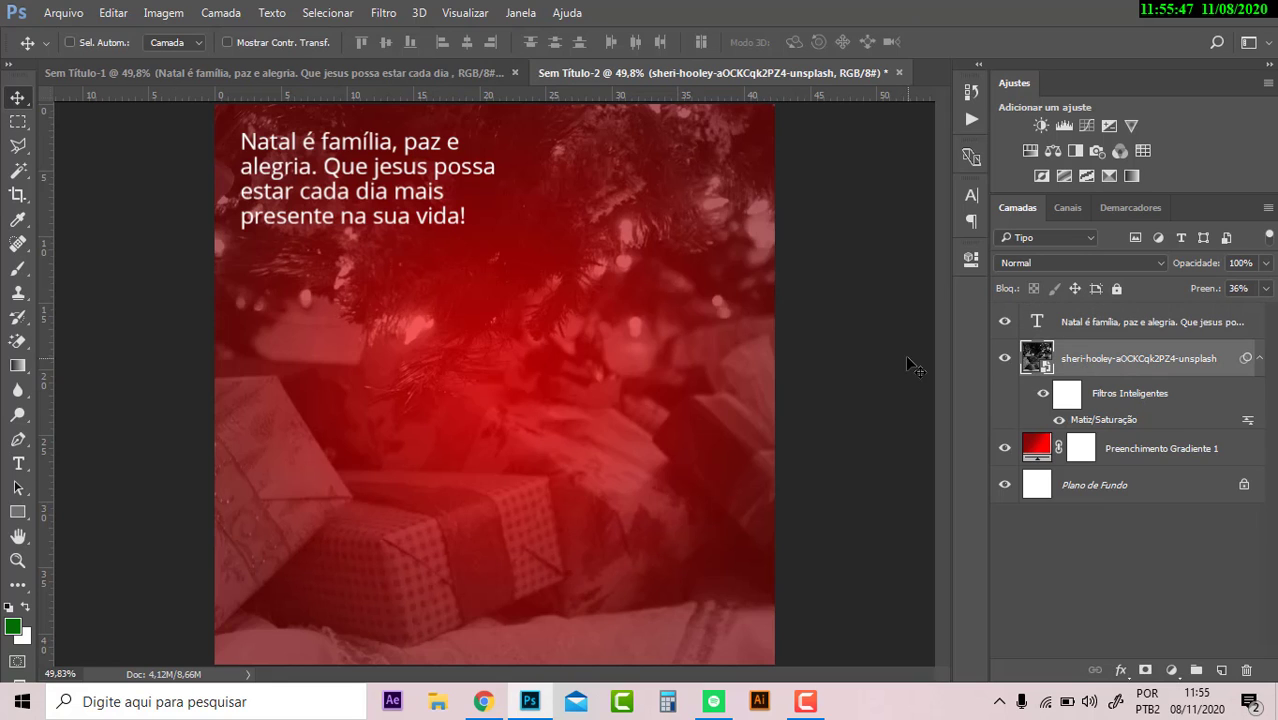
left_click(1083, 334)
key("ctrl+j")
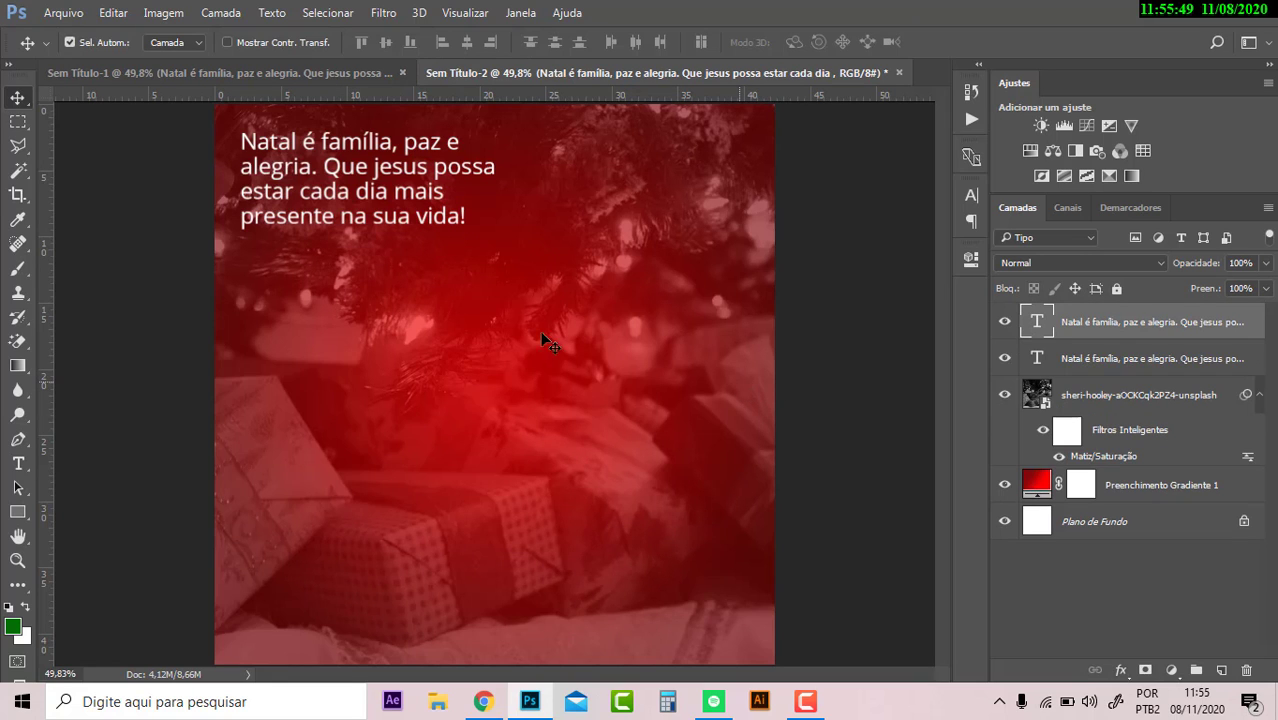
left_click_drag(388, 181, 513, 488)
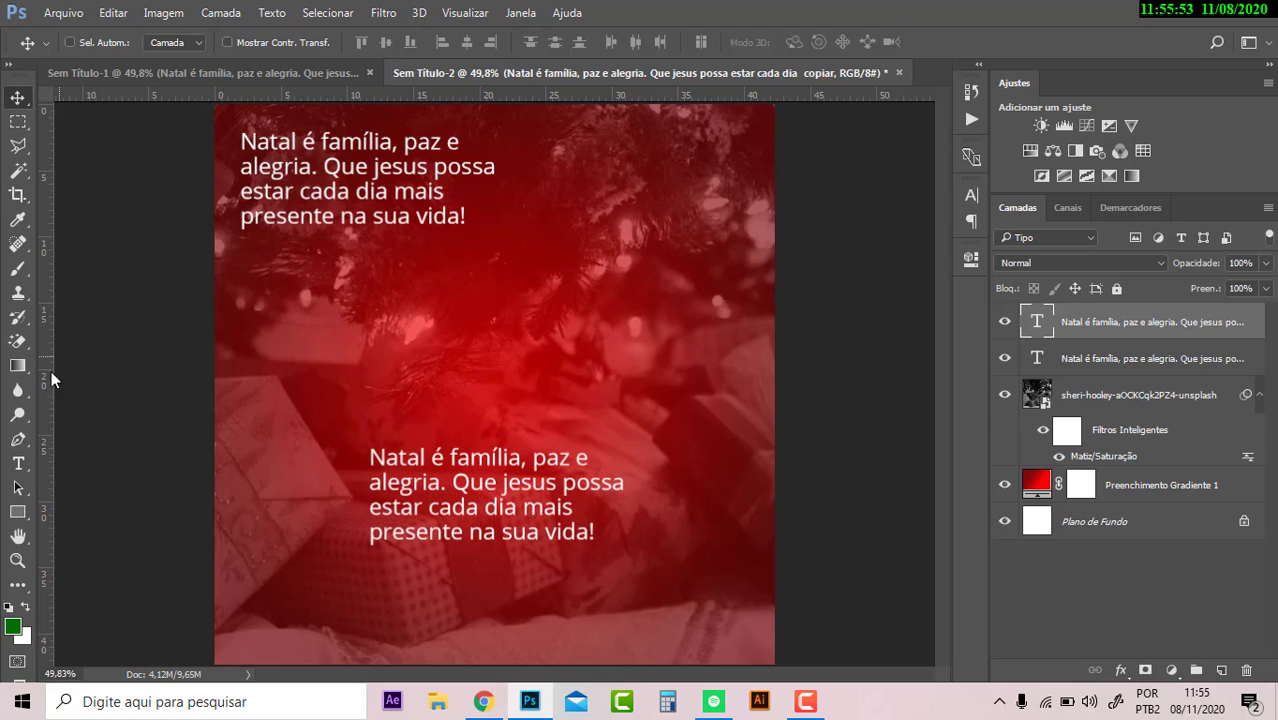
Replace the copied text with 'Feliz Natal' and commit it
left_click(20, 465)
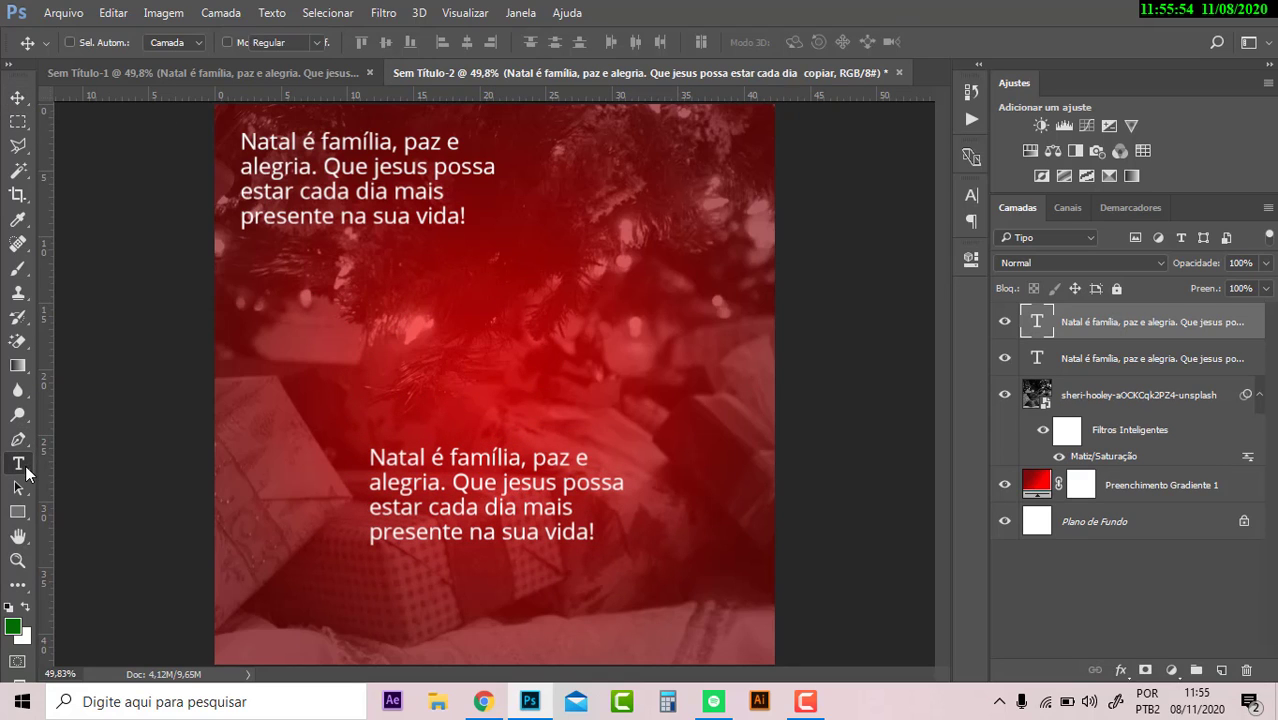
left_click(493, 497)
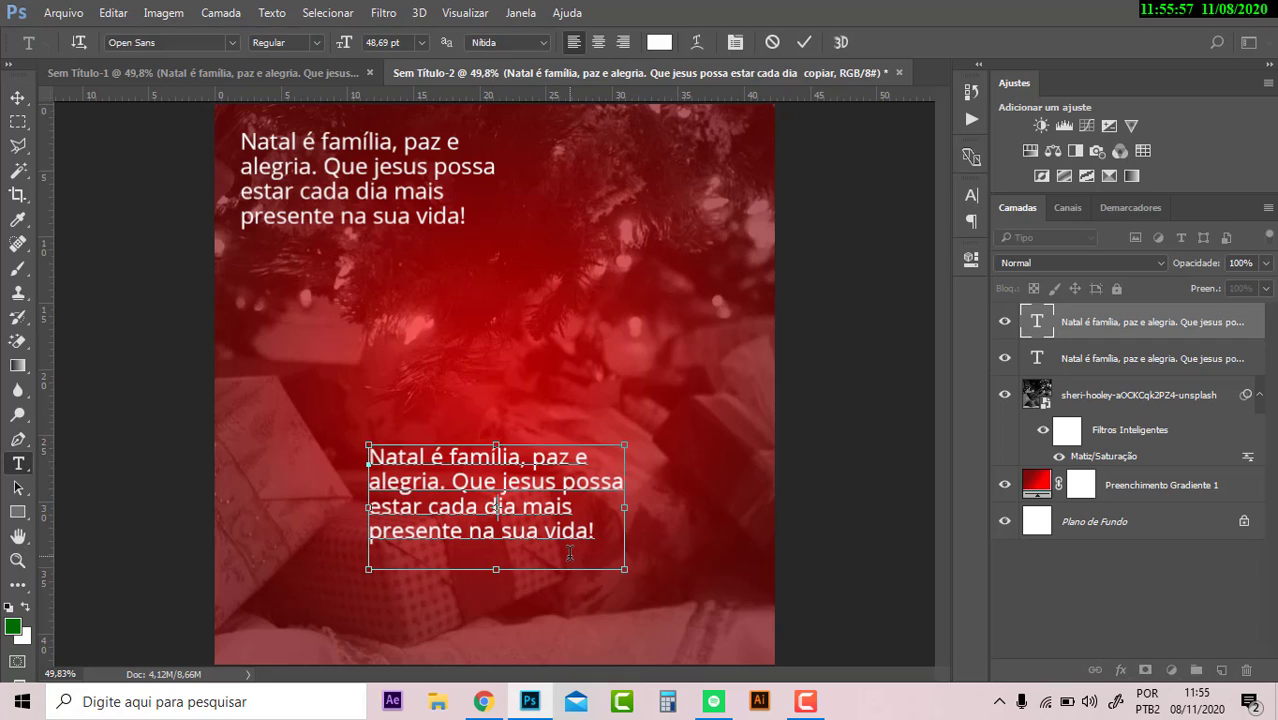
key("ctrl+a")
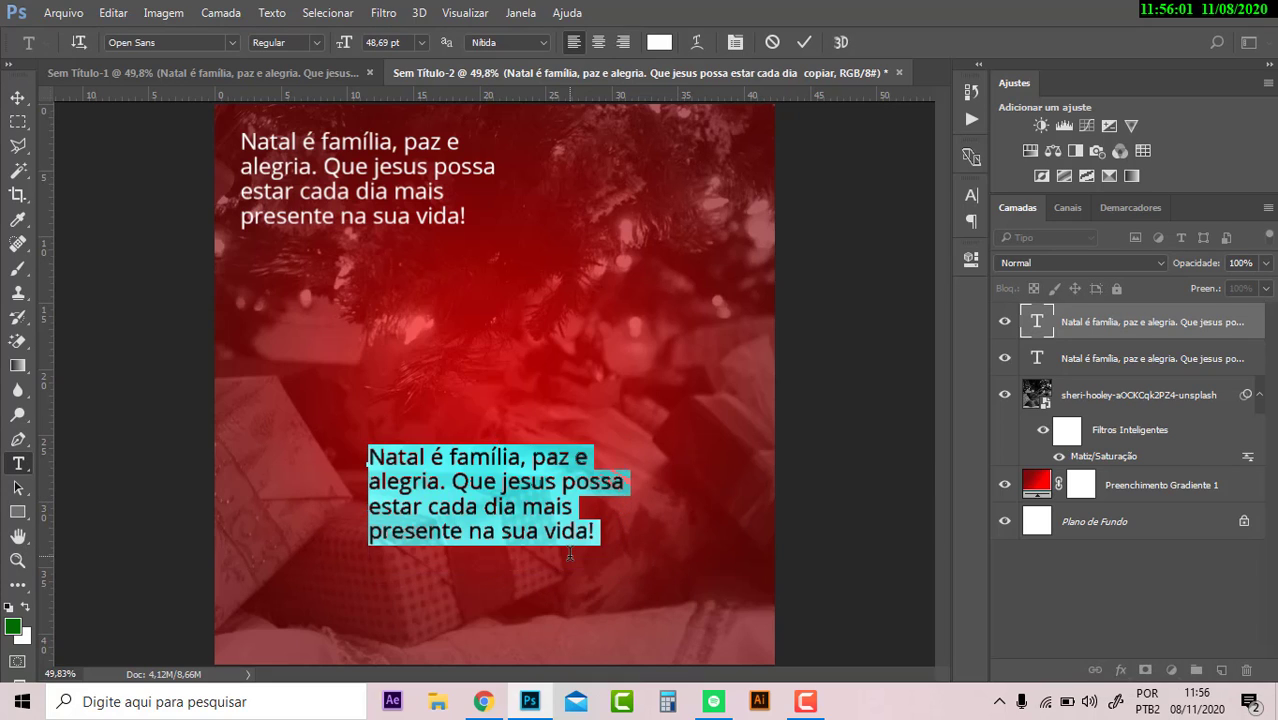
type("Feliz n")
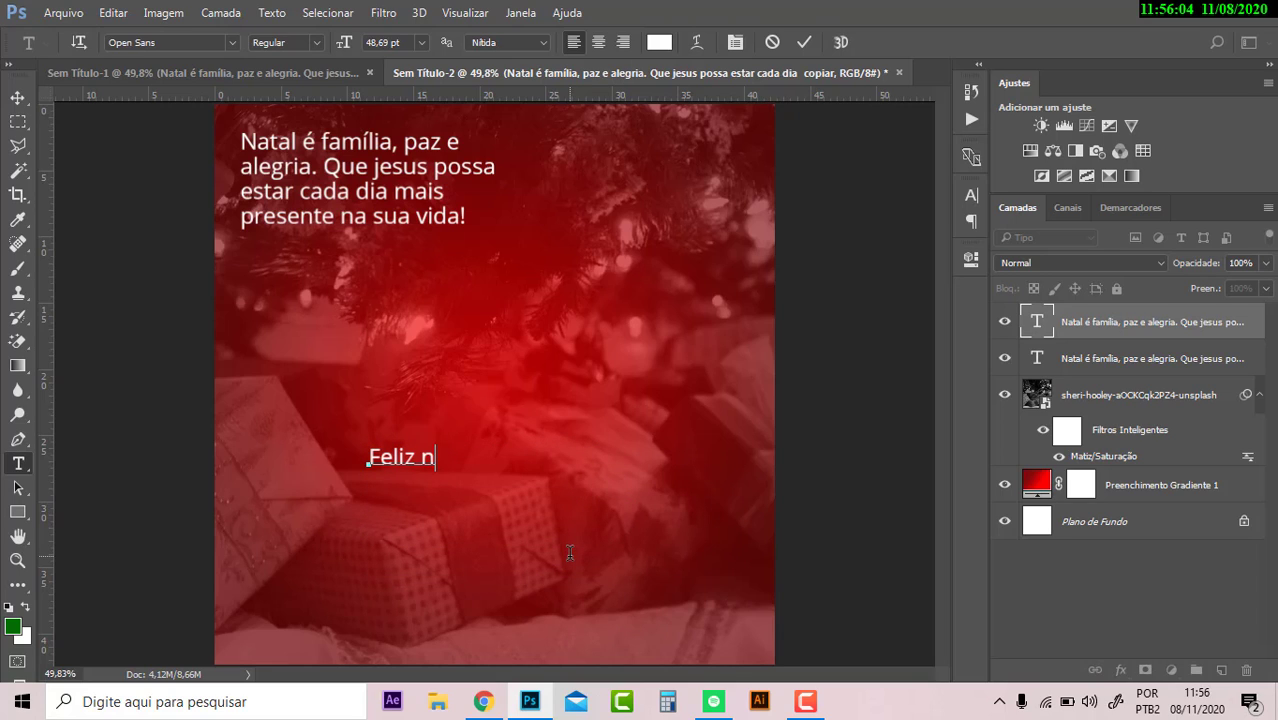
key("BackSpace")
type("Natal")
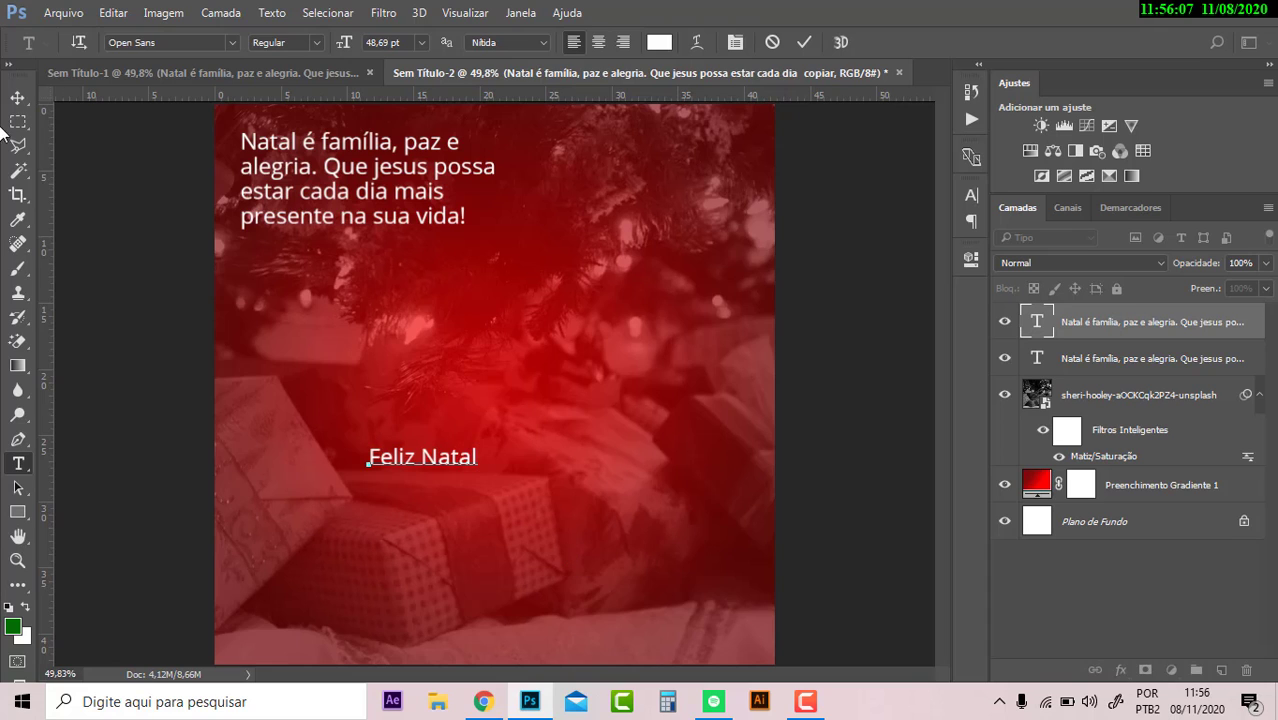
left_click(17, 97)
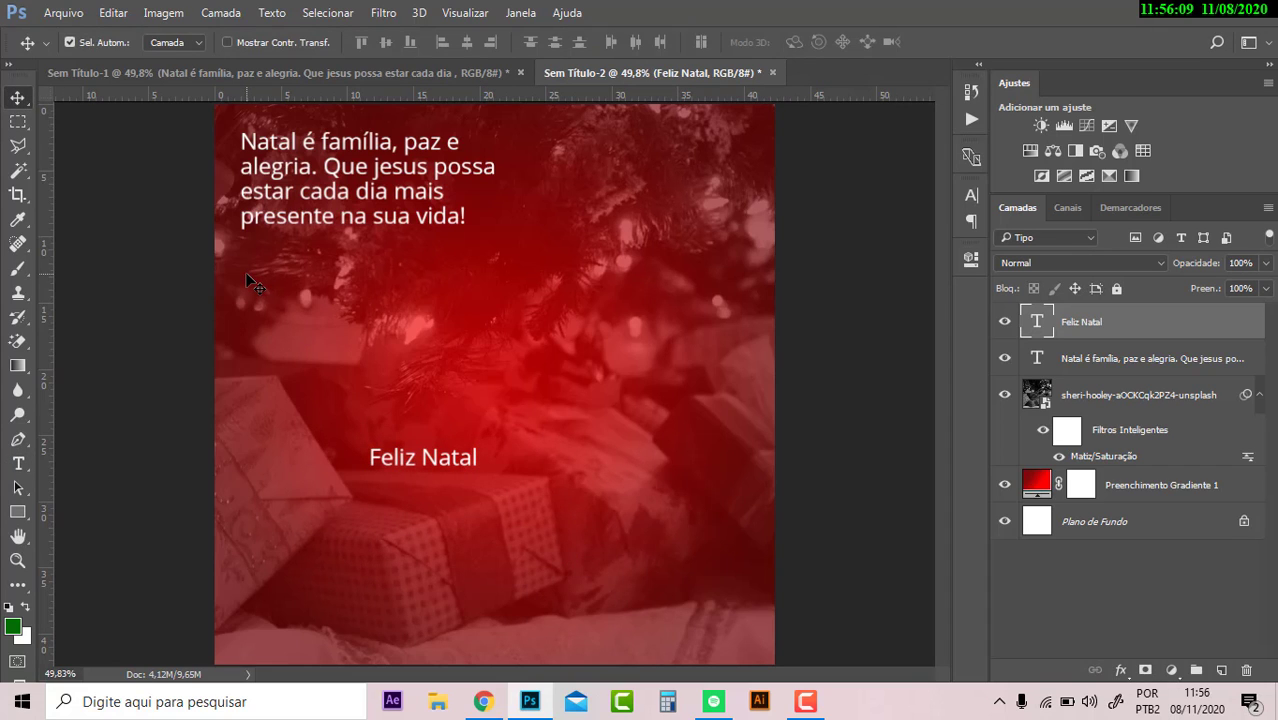
Enlarge the title, then set it in the Freehand575 font
key("ctrl+t")
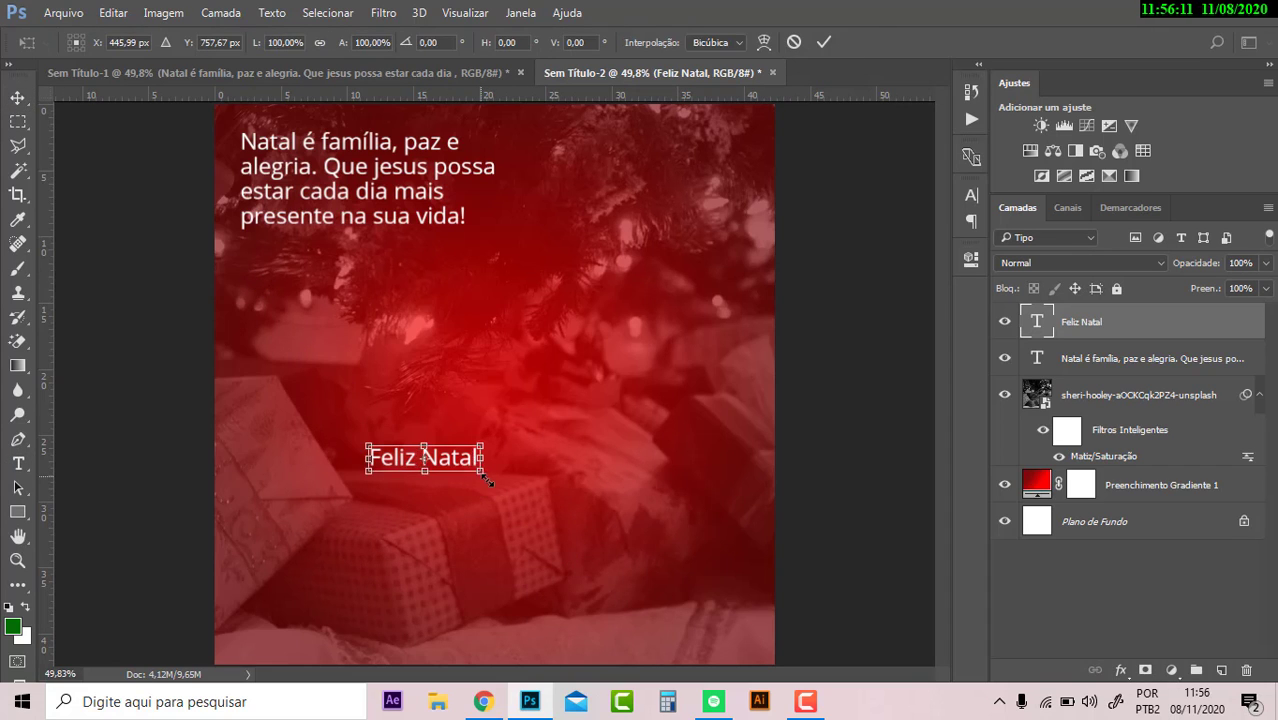
left_click_drag(487, 480, 638, 613)
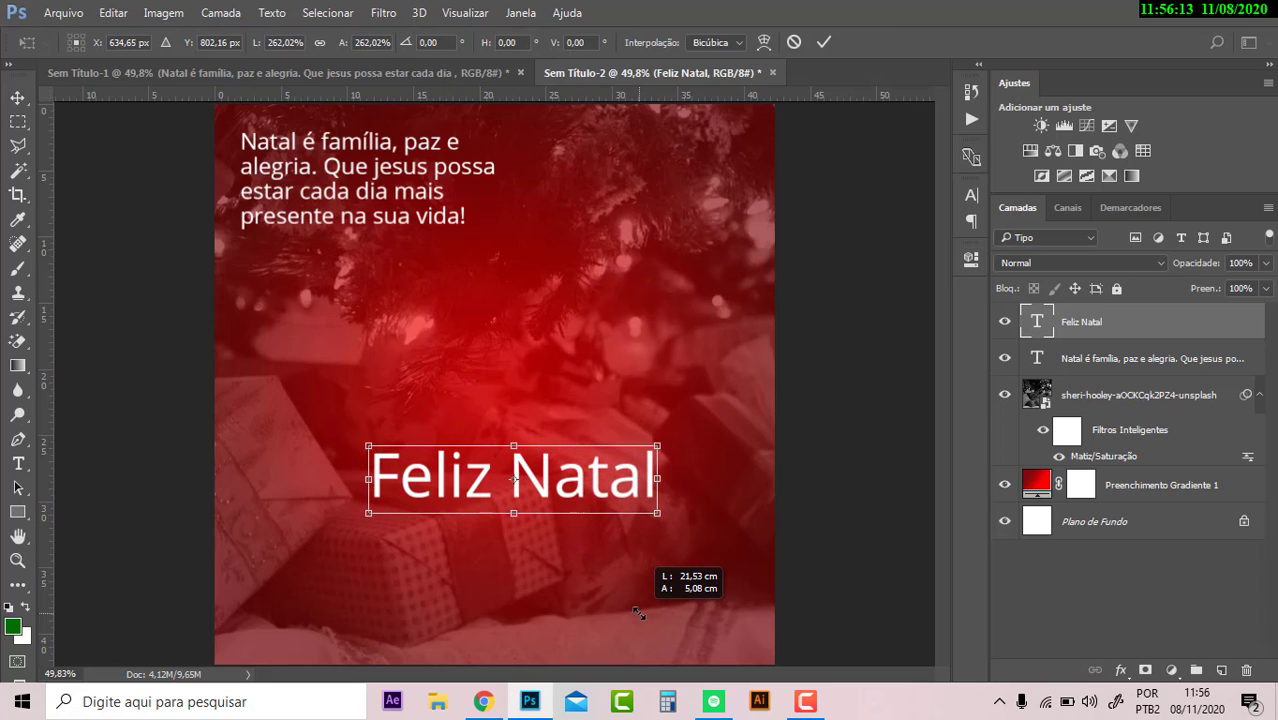
key("Return")
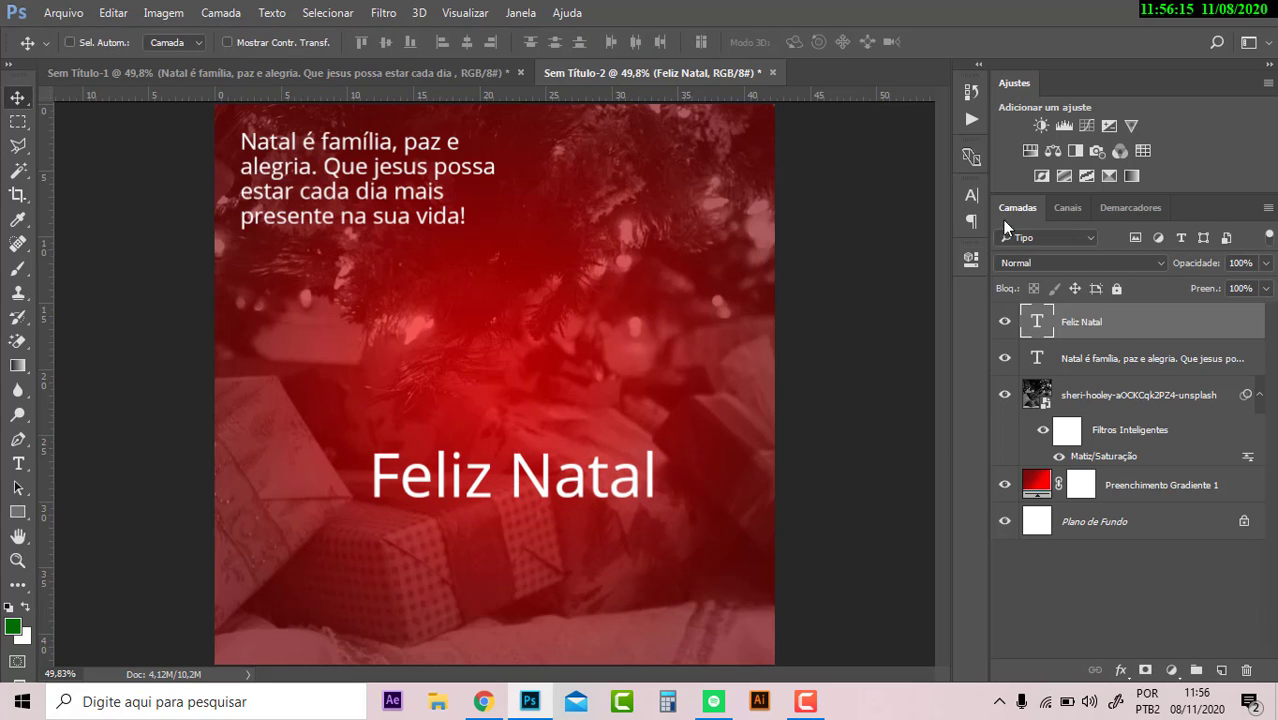
left_click(968, 195)
left_click(859, 219)
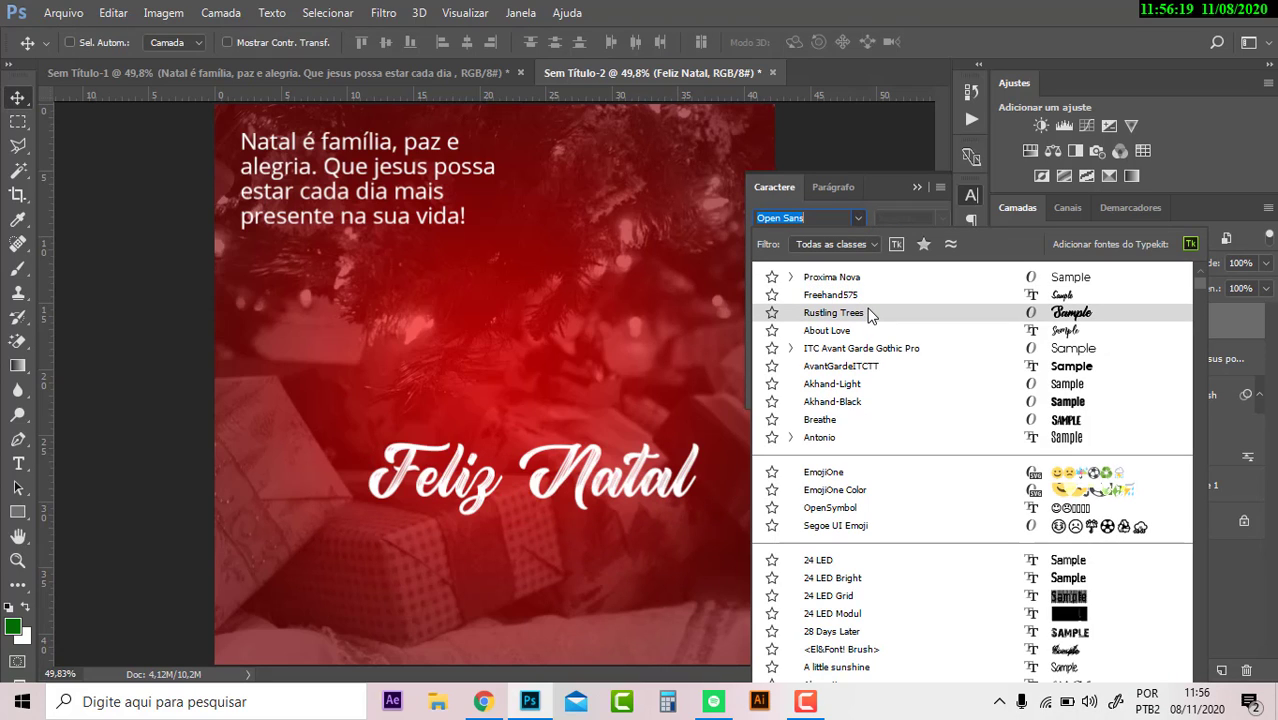
key("Up")
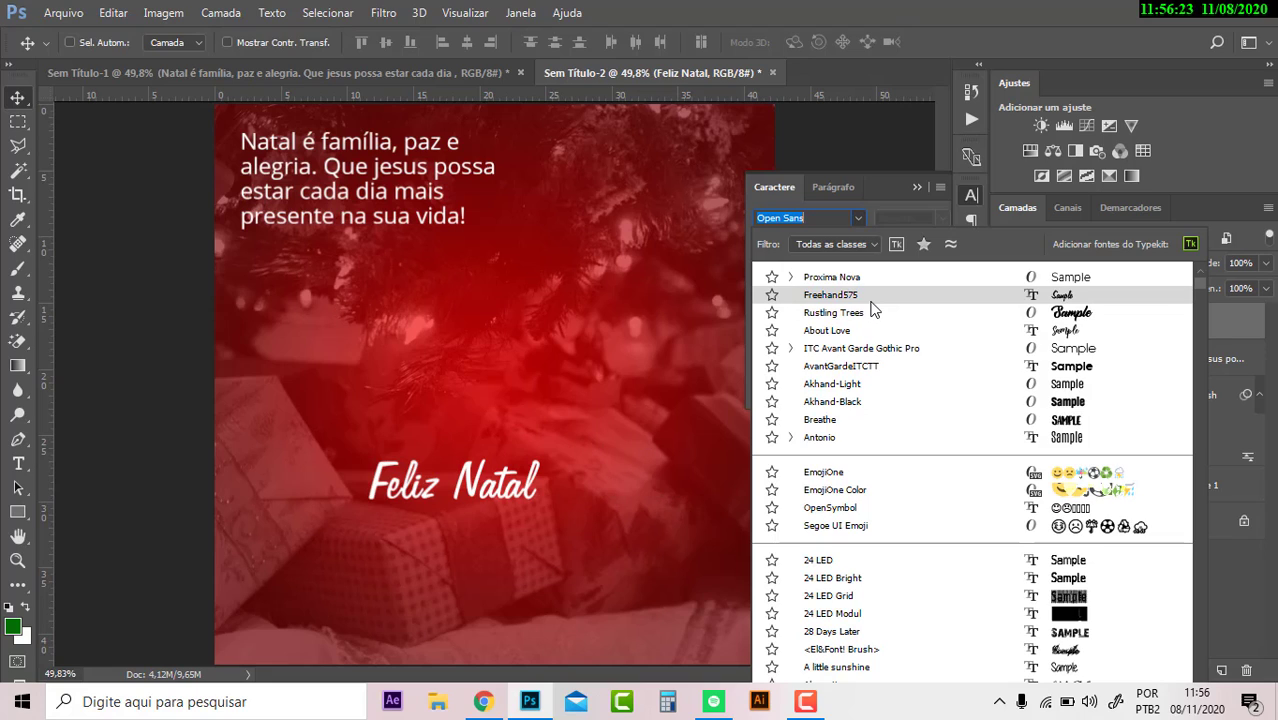
key("Return")
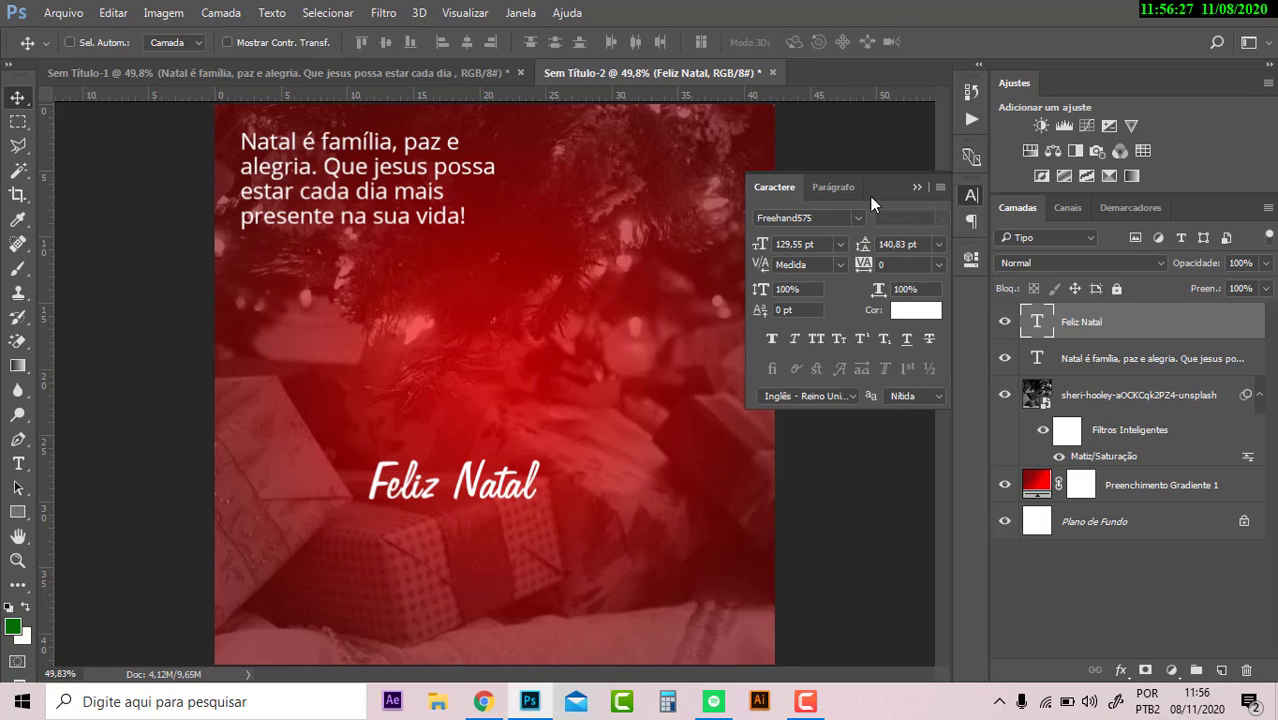
left_click(912, 186)
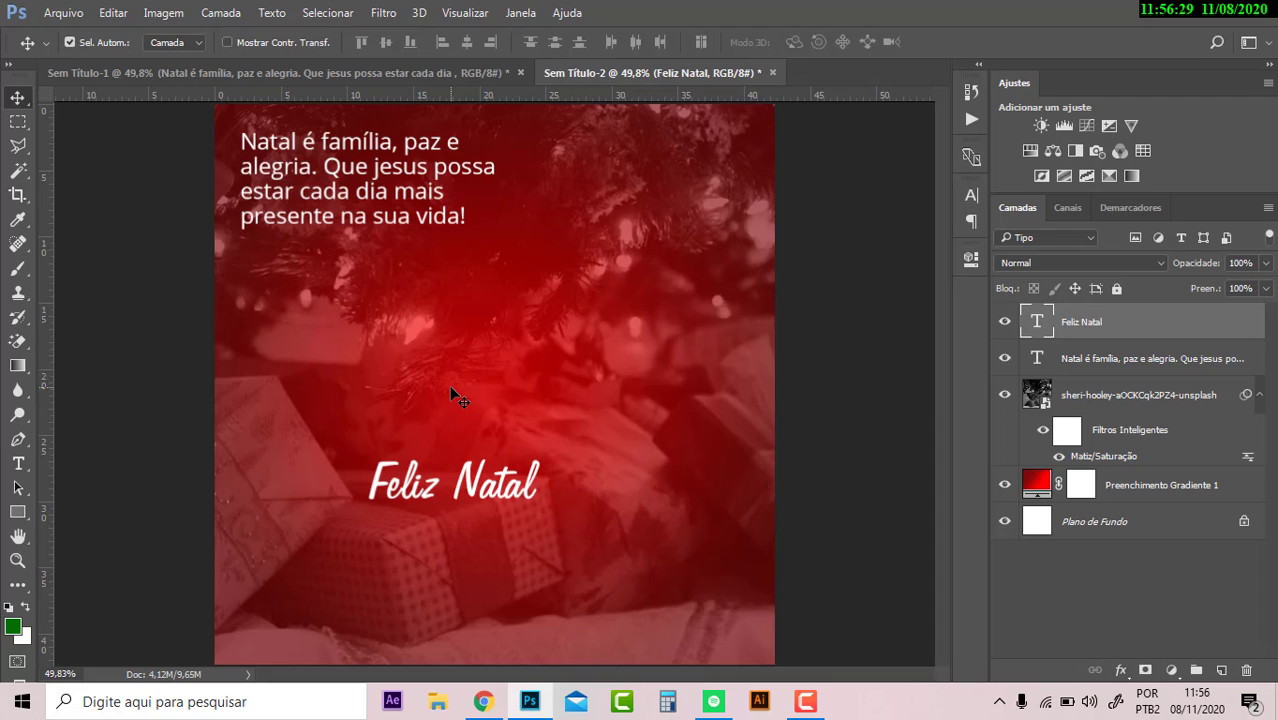
Scale the Freehand575 'Feliz Natal' title up to about 234%
key("ctrl+t")
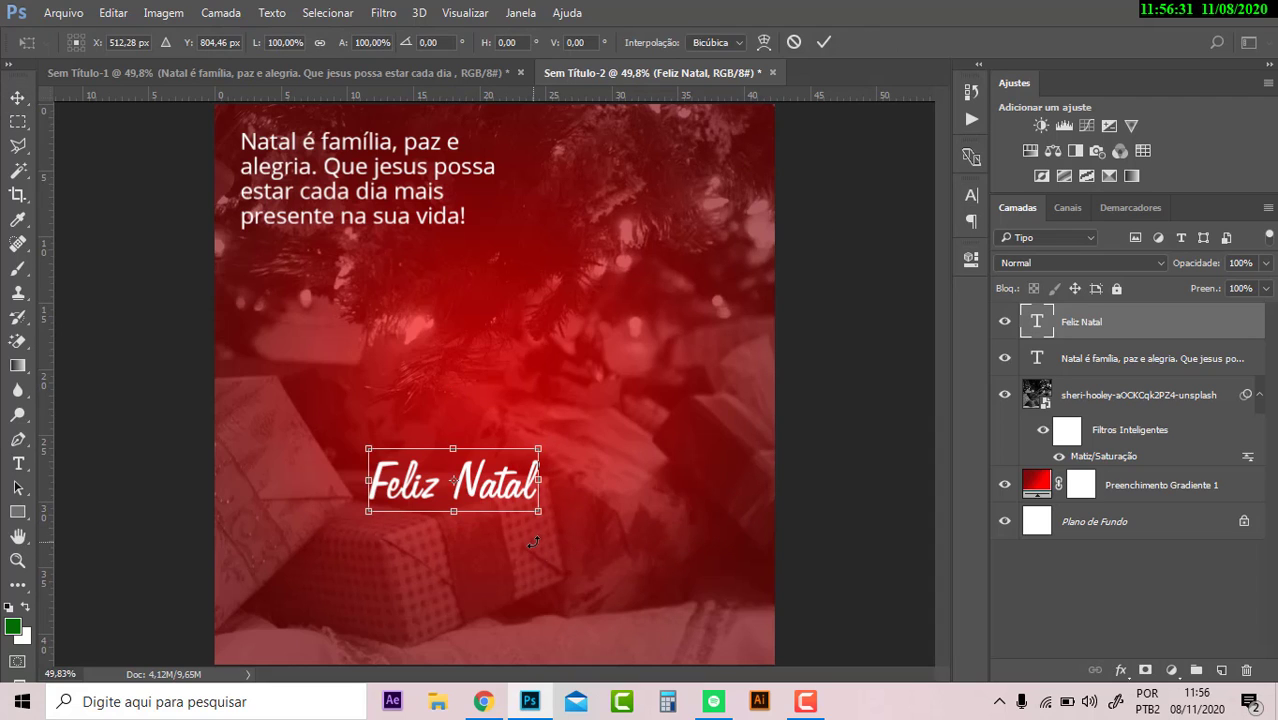
left_click_drag(537, 514, 621, 594)
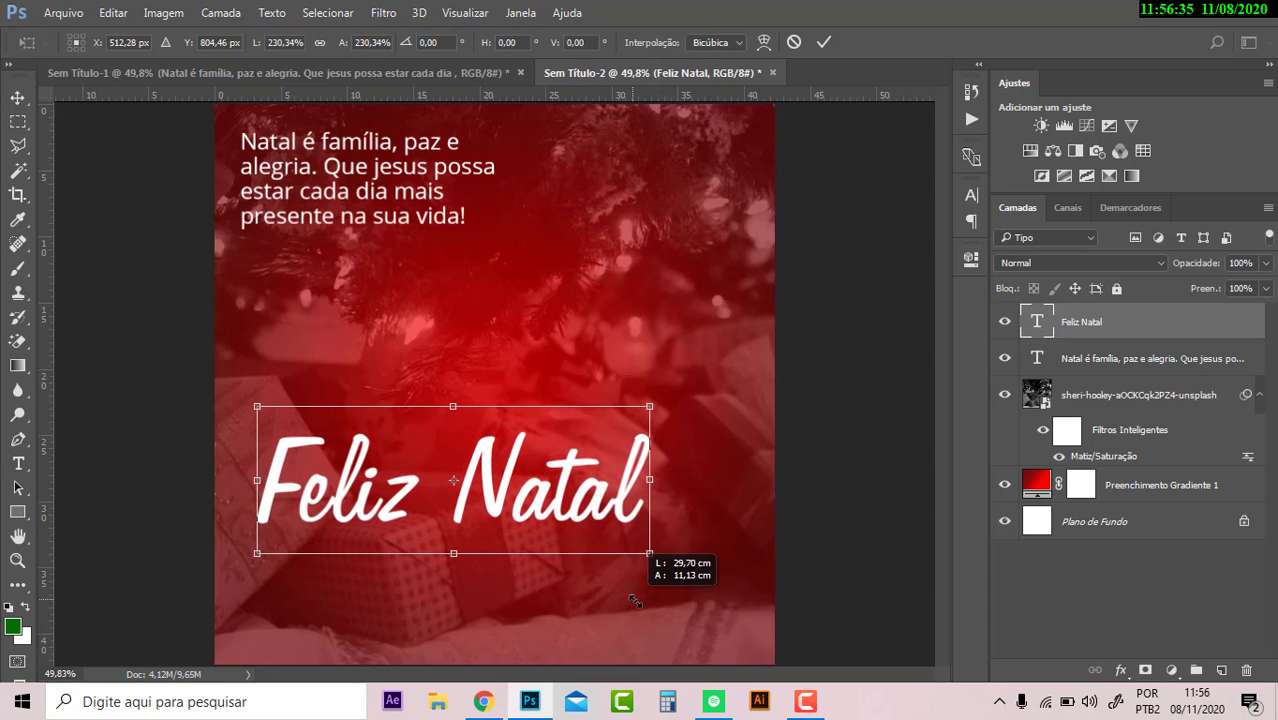
left_click_drag(621, 594, 638, 601)
key("Return")
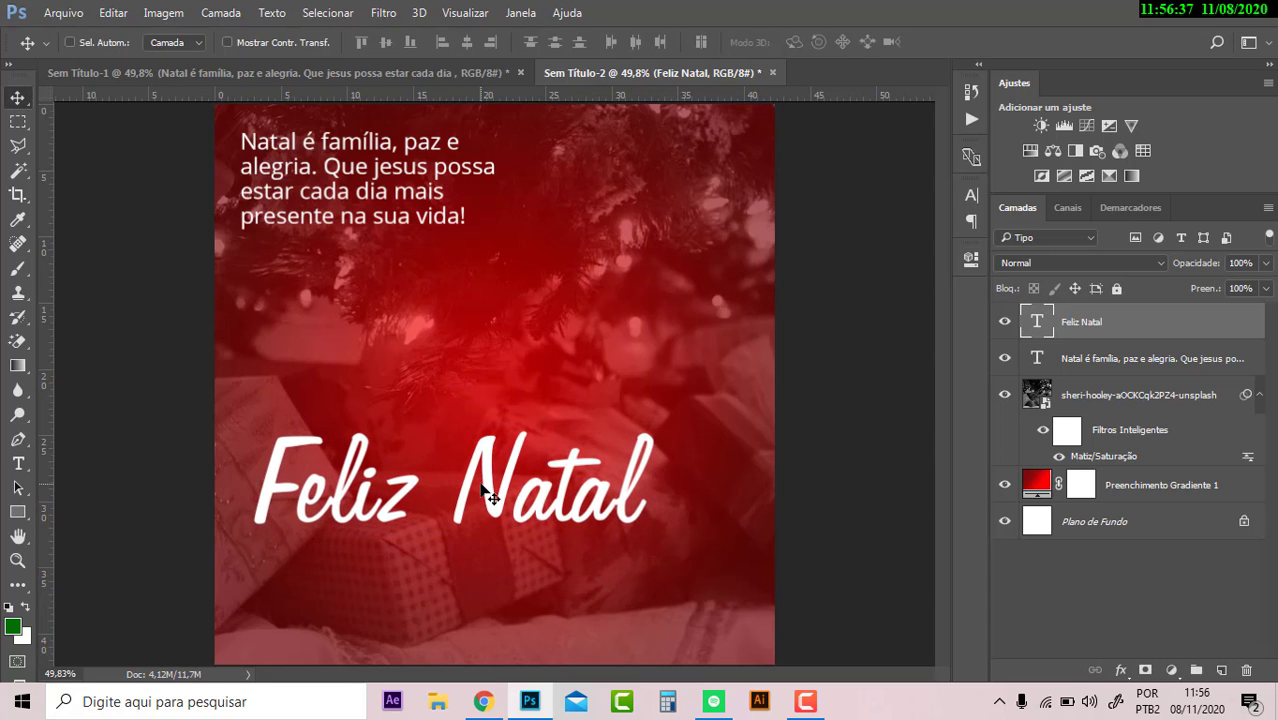
Centre the Feliz Natal title horizontally on the canvas and nudge it slightly upward
key("ctrl+a")
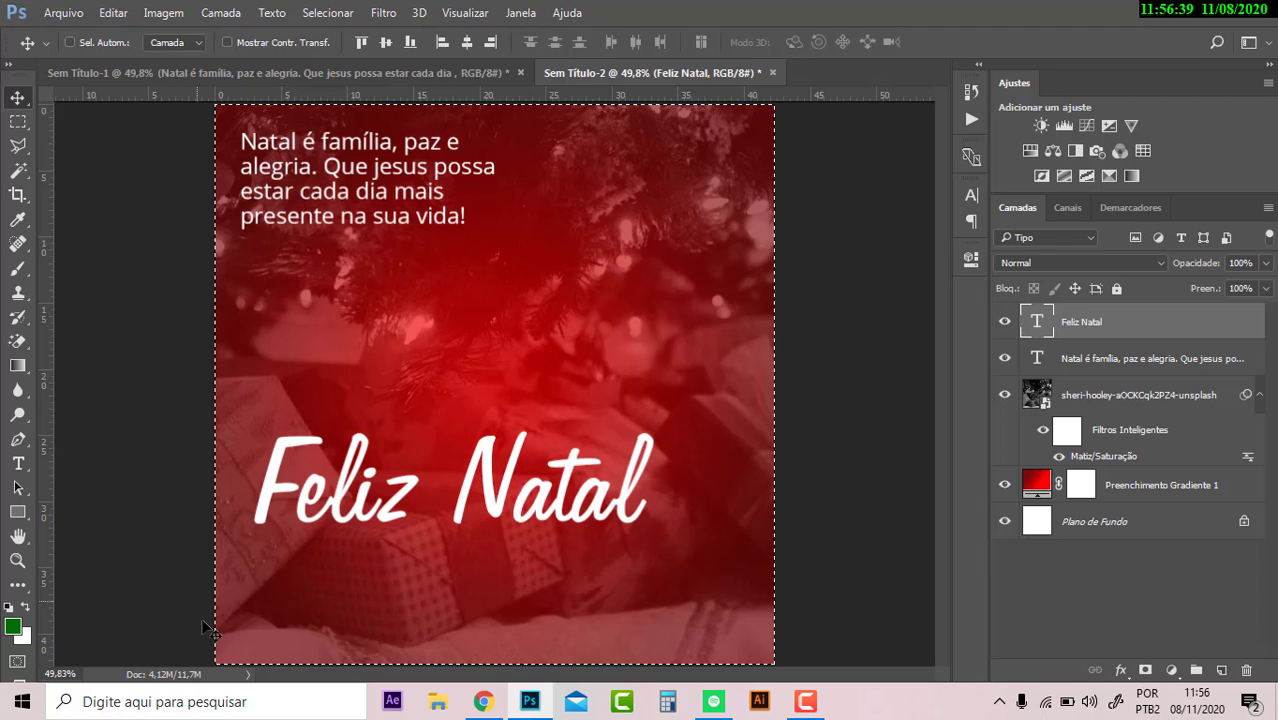
left_click(462, 49)
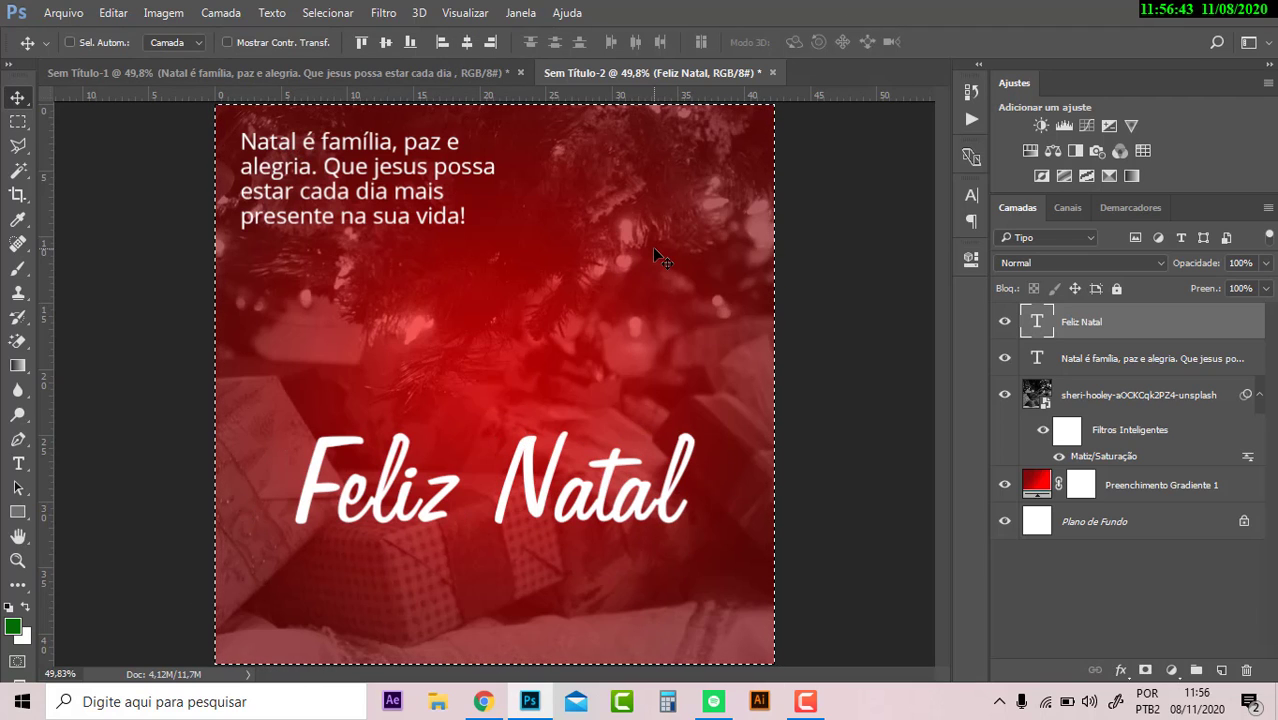
key("ctrl")
key("ctrl+d")
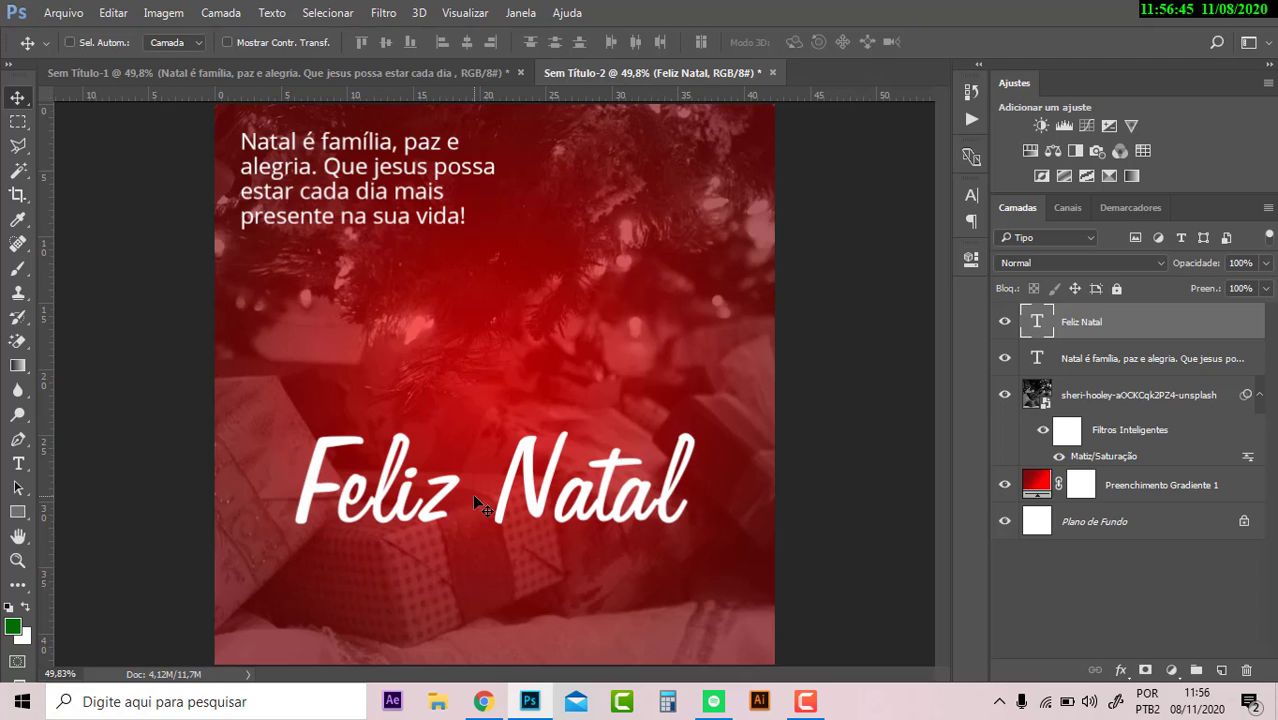
left_click_drag(632, 501, 606, 461)
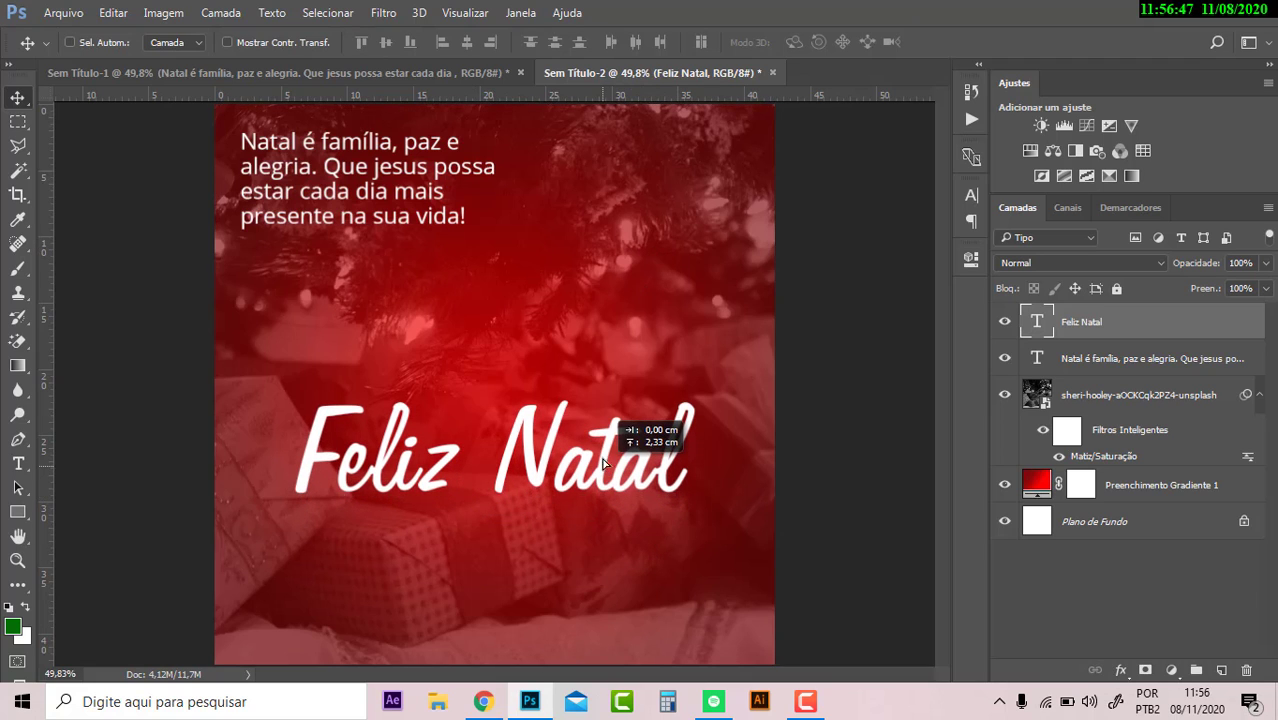
Place an Alt-dragged duplicate of the Feliz Natal title just below the original
left_click(410, 73)
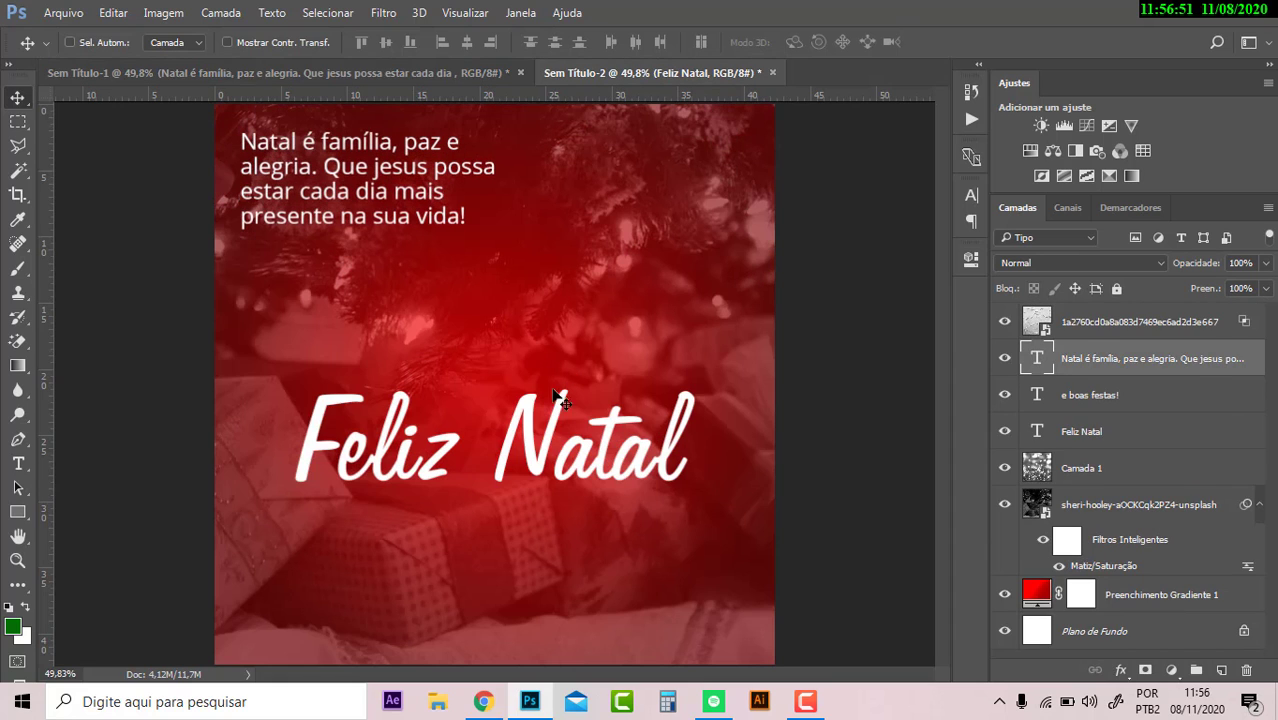
left_click(548, 73)
key("ctrl")
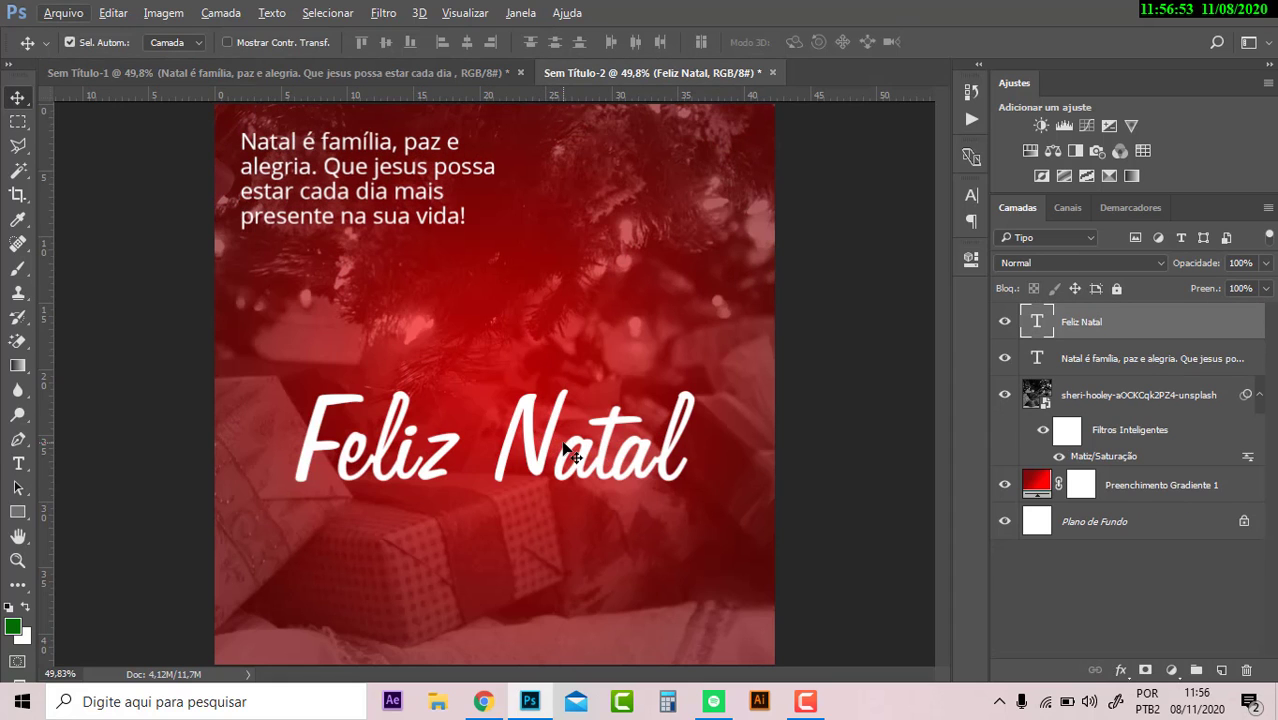
left_click_drag(570, 452, 548, 545)
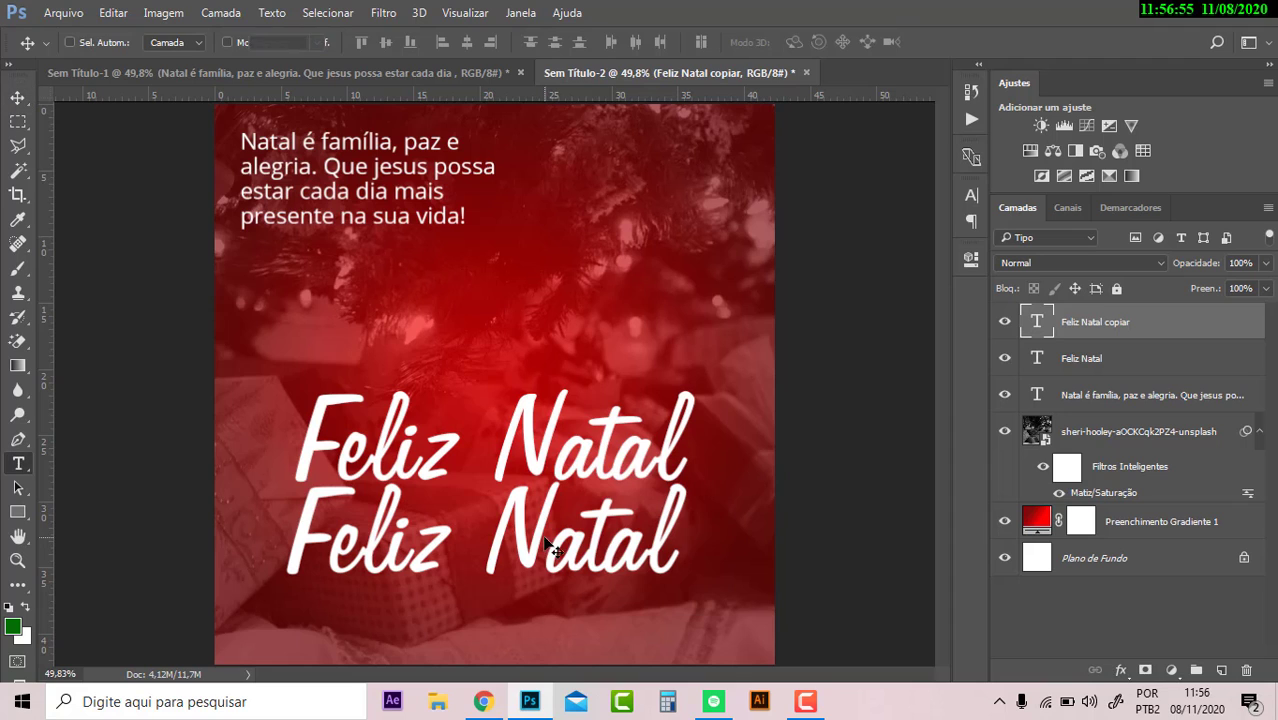
Change the copied title's text to 'e boas festas!'
double_click(548, 545)
key("ctrl+a")
type("e")
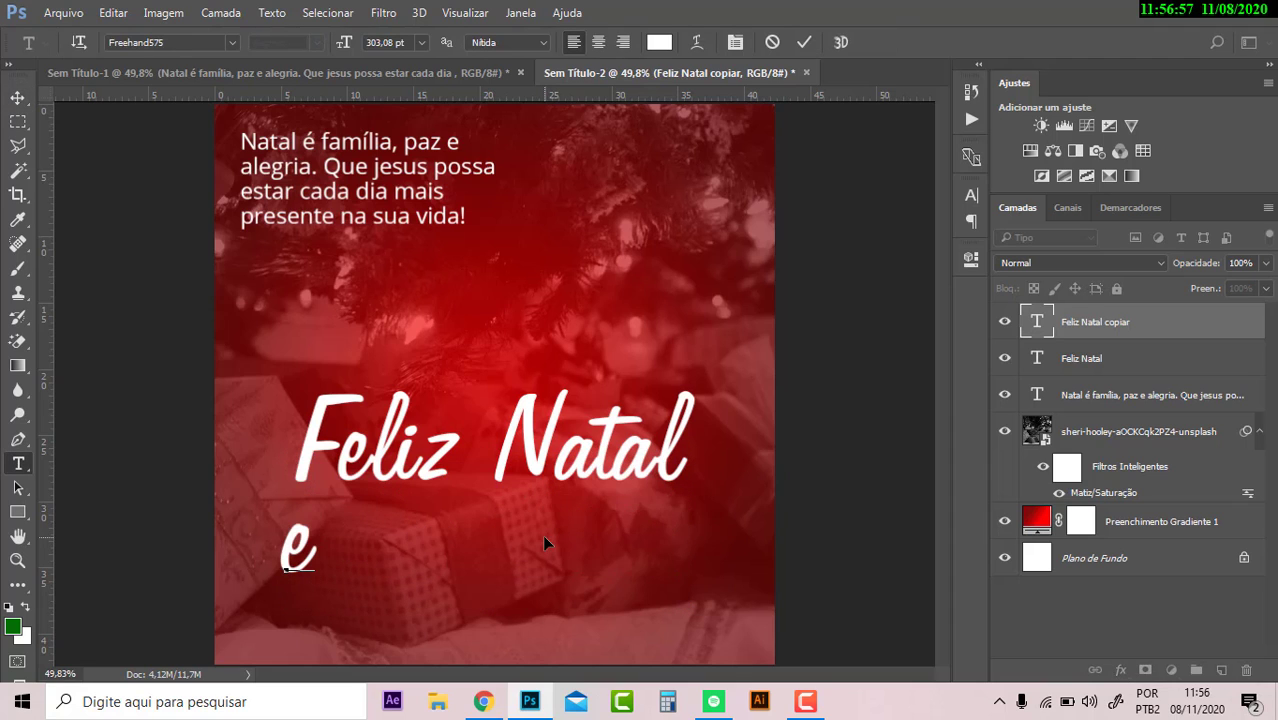
type(" boas")
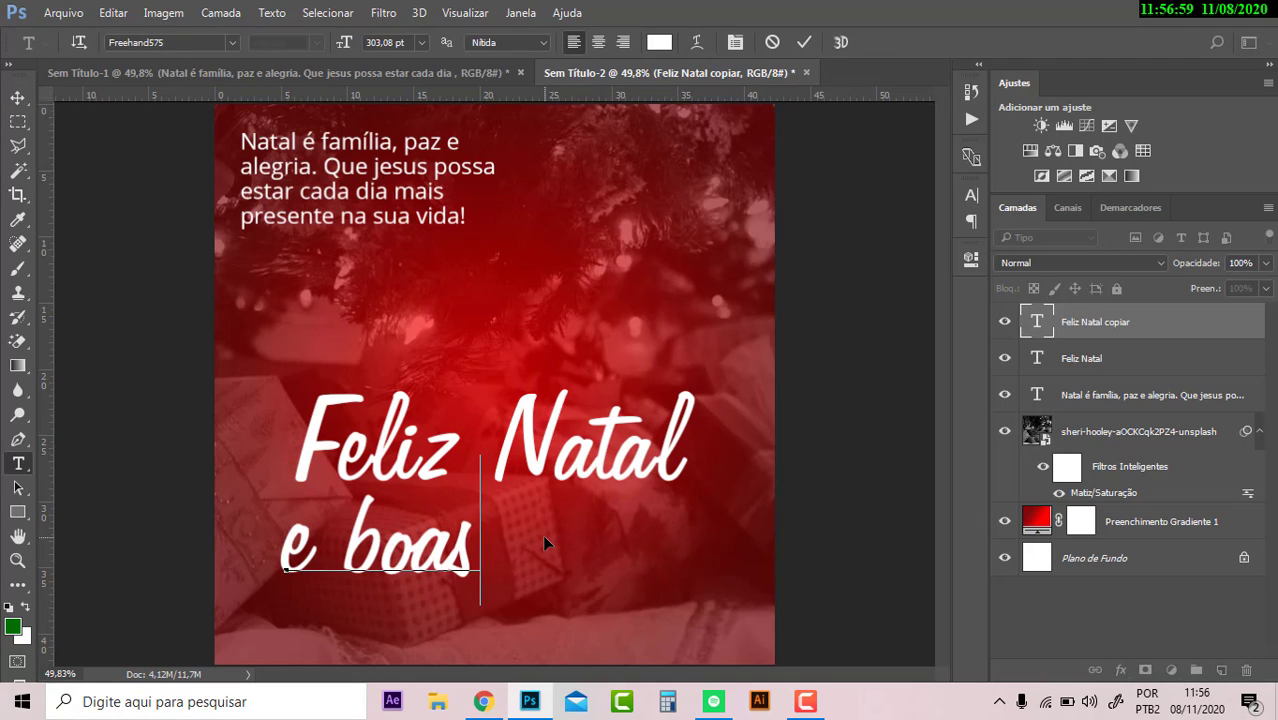
type(" festas")
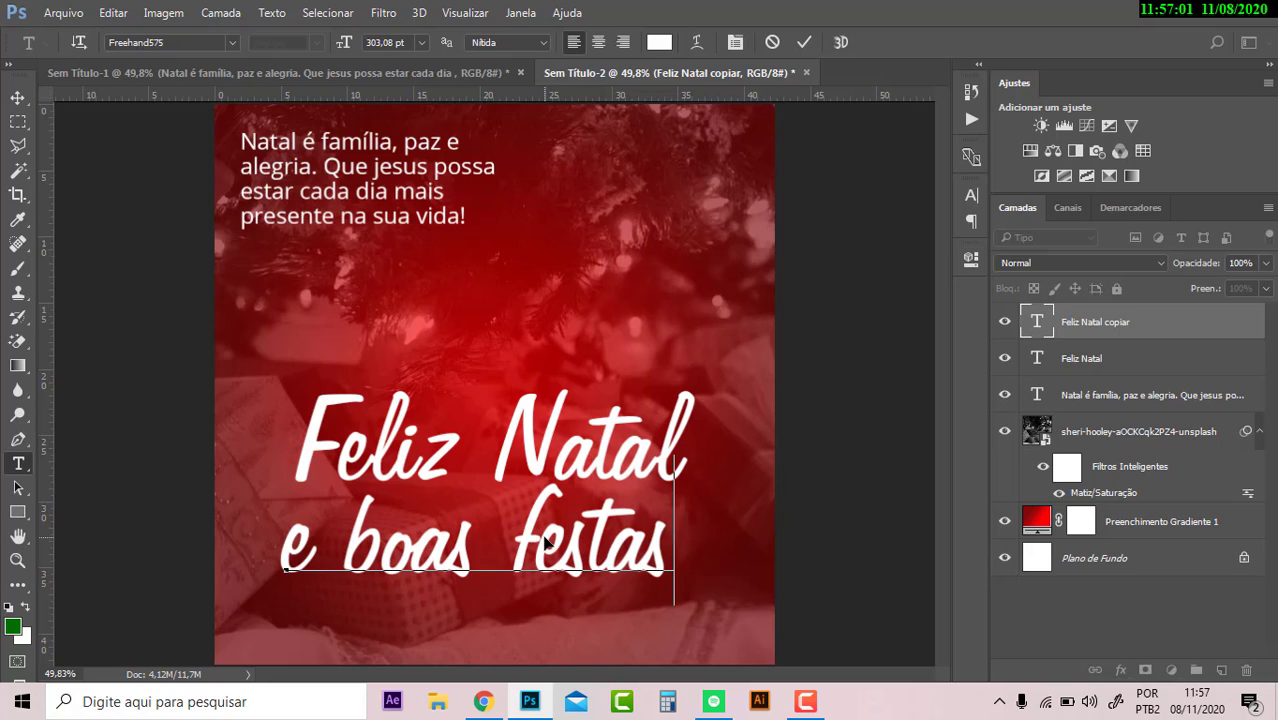
type("!")
left_click(17, 97)
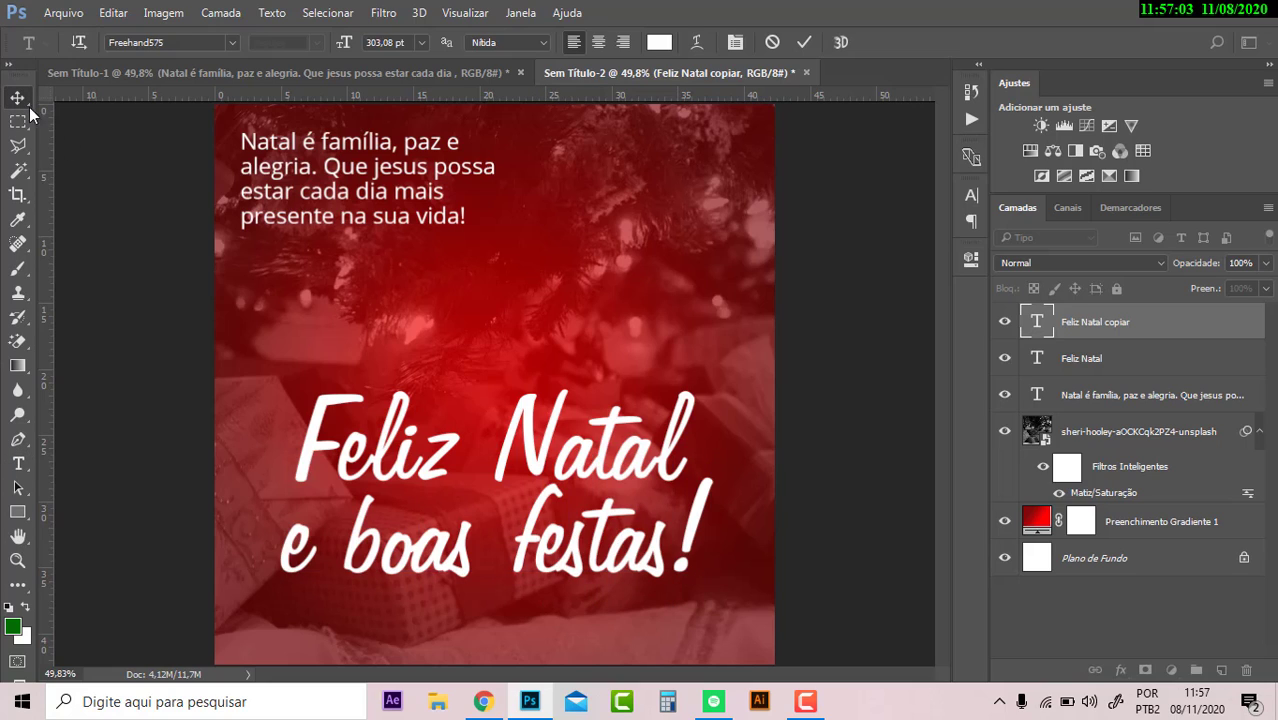
Scale 'e boas festas!' to about 34% and place it under 'Natal'
key("ctrl+t")
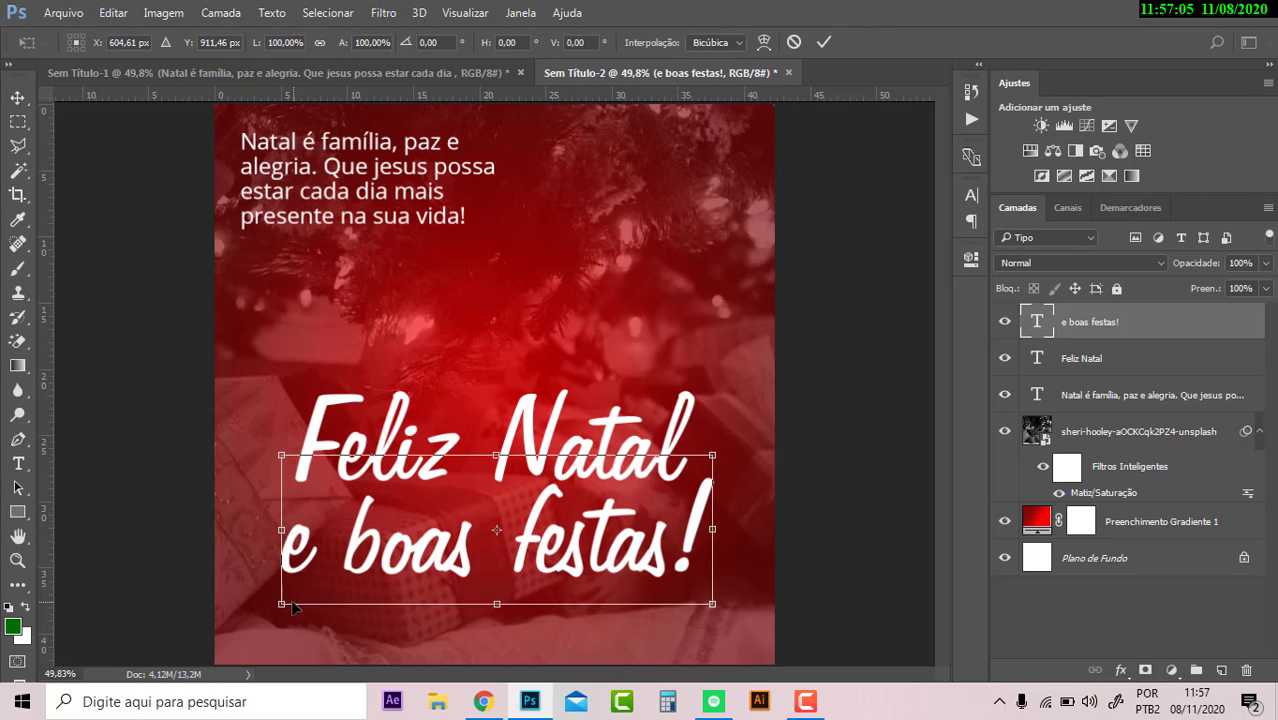
left_click_drag(283, 604, 588, 533)
left_click_drag(706, 495, 678, 518)
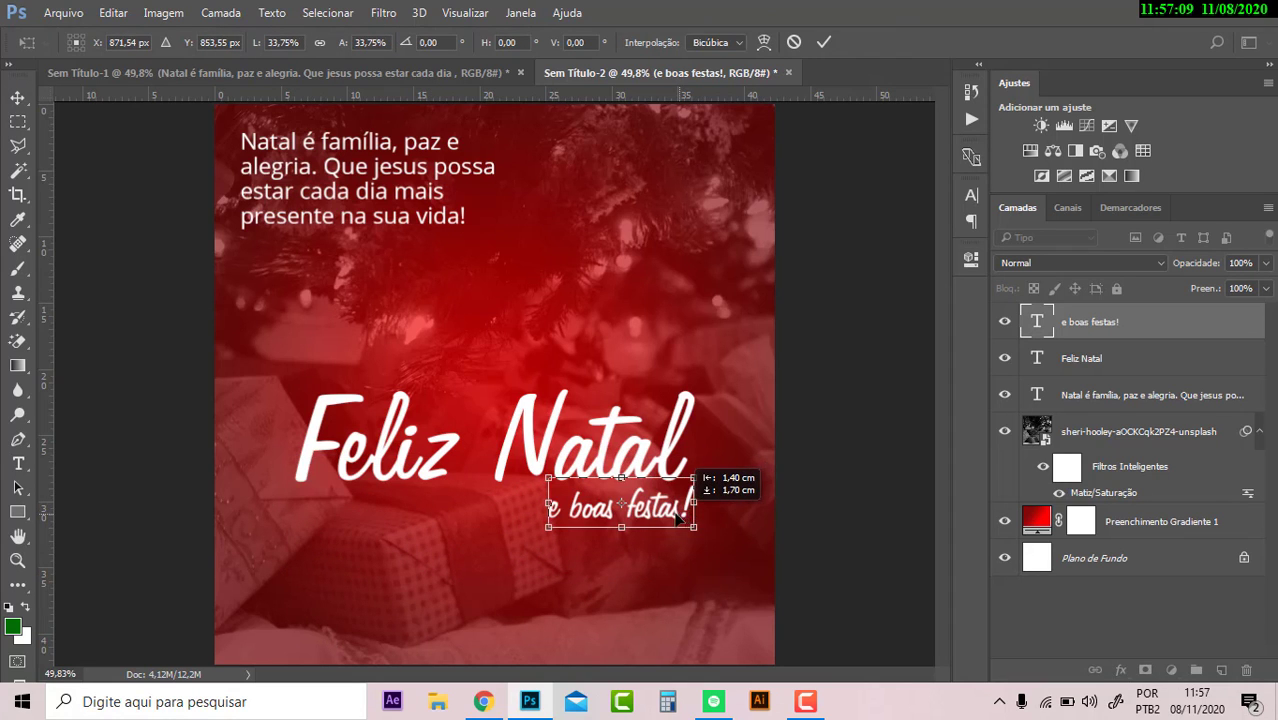
key("Return")
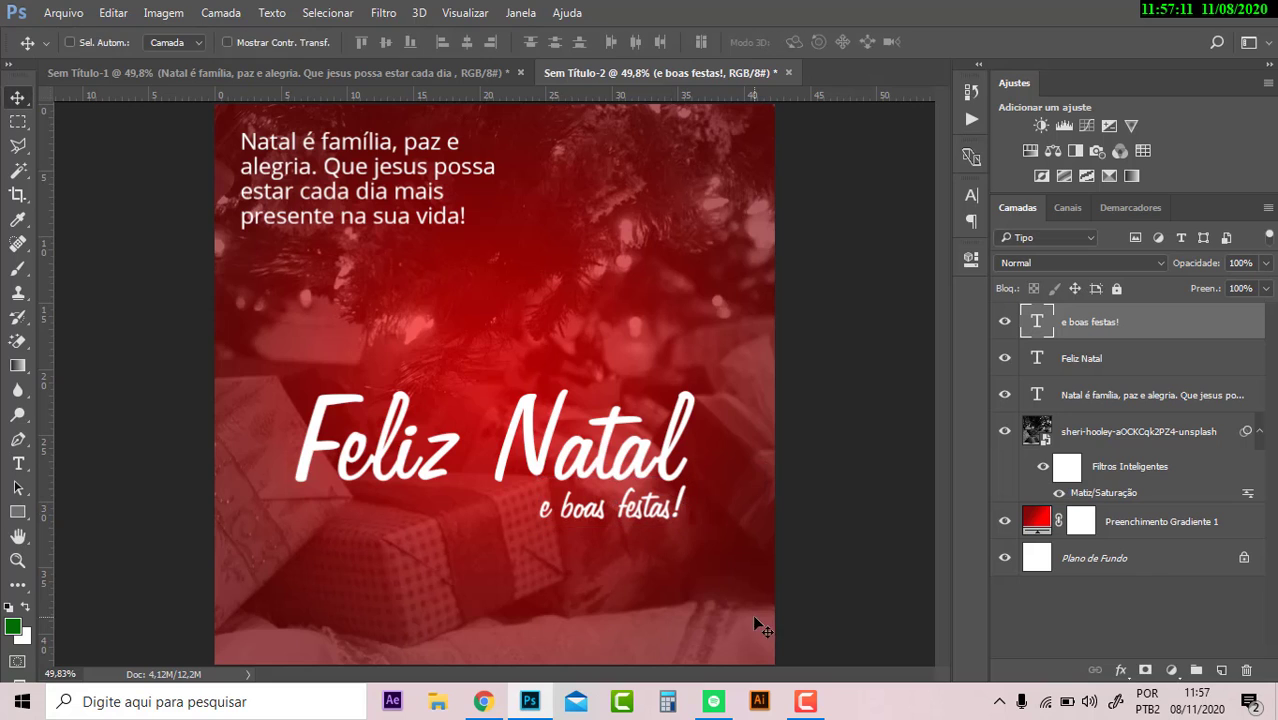
key("ctrl+semicolon")
key("ctrl")
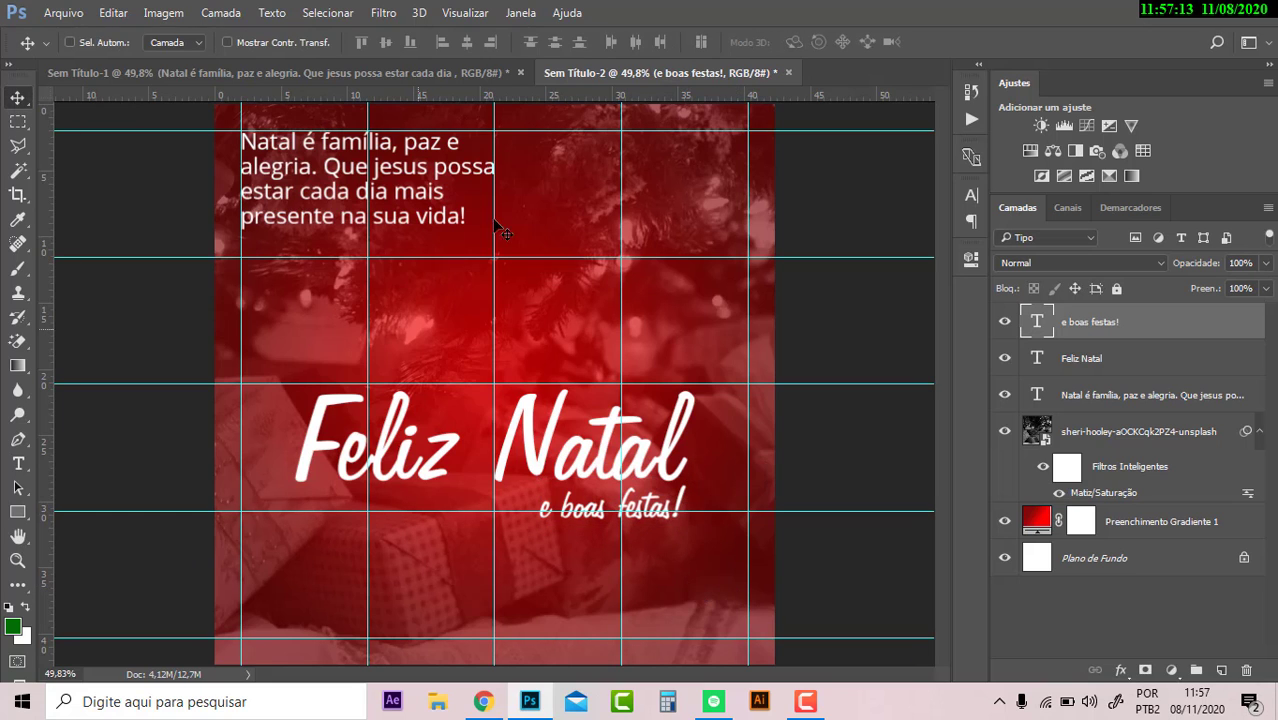
mouse_move(655, 517)
left_mouse_down()
mouse_move(630, 503)
mouse_move(680, 510)
left_mouse_up()
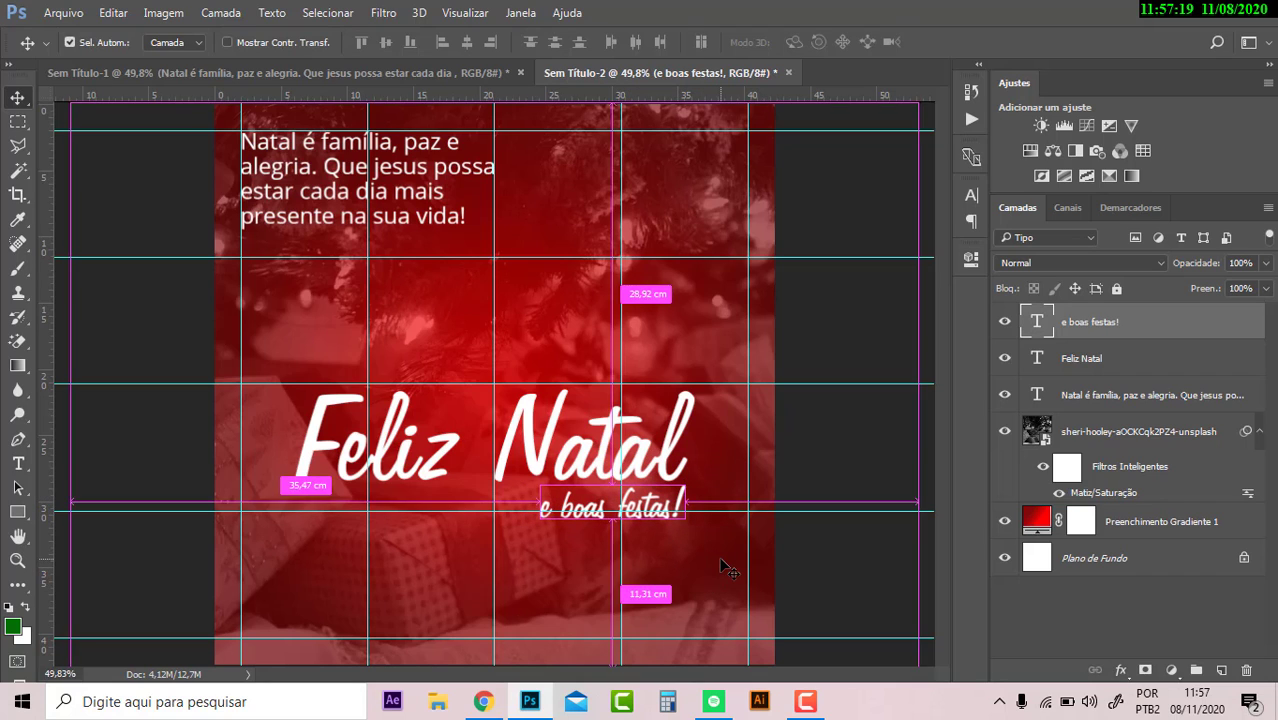
key("ctrl+h")
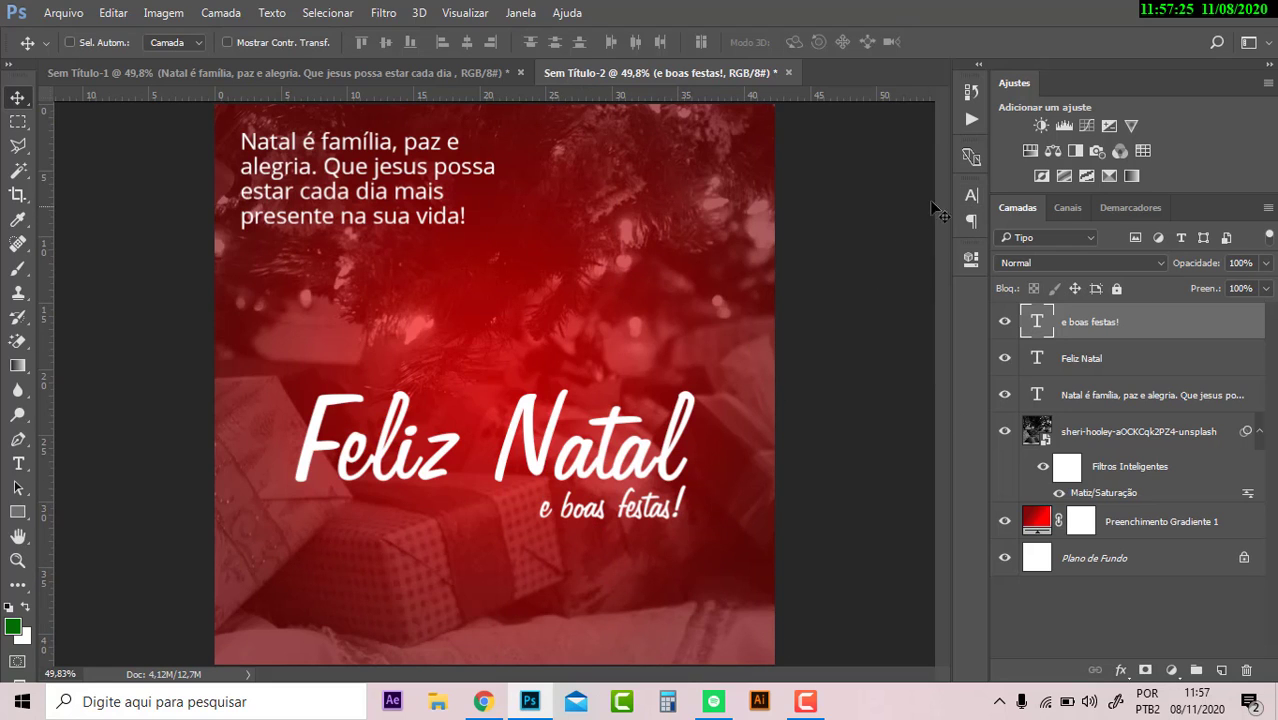
left_click(968, 197)
left_click(855, 219)
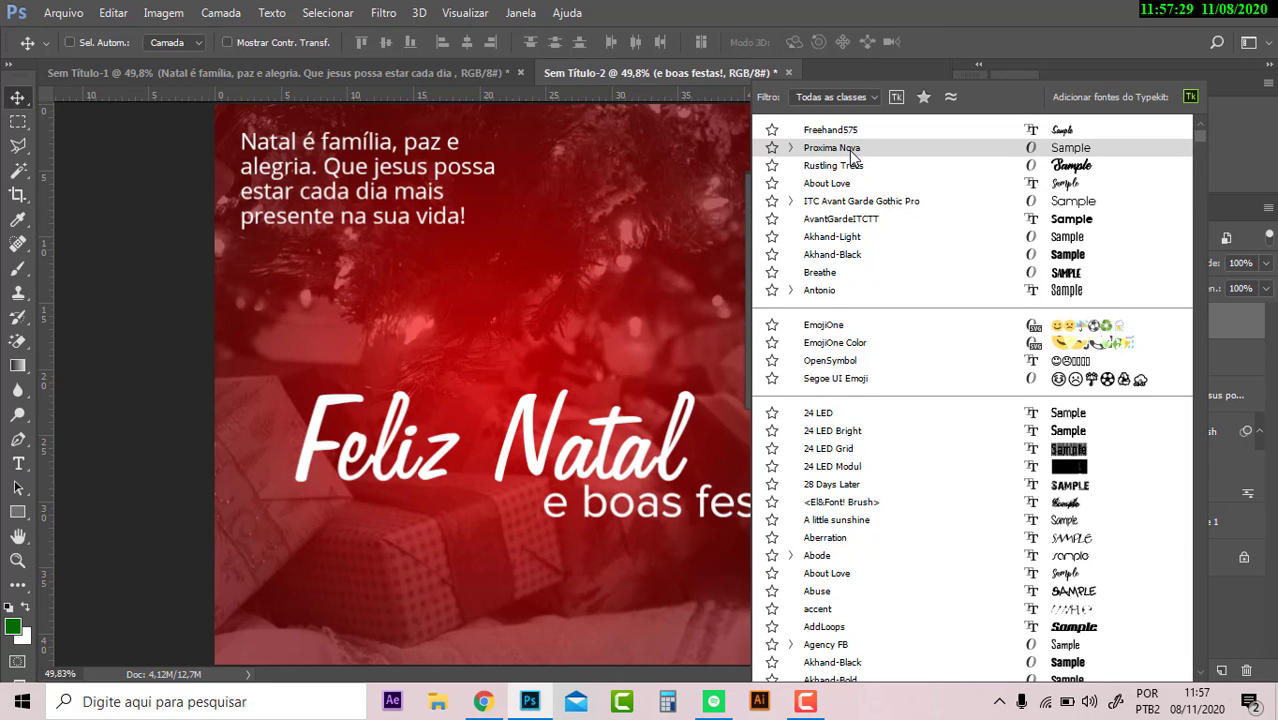
key("Escape")
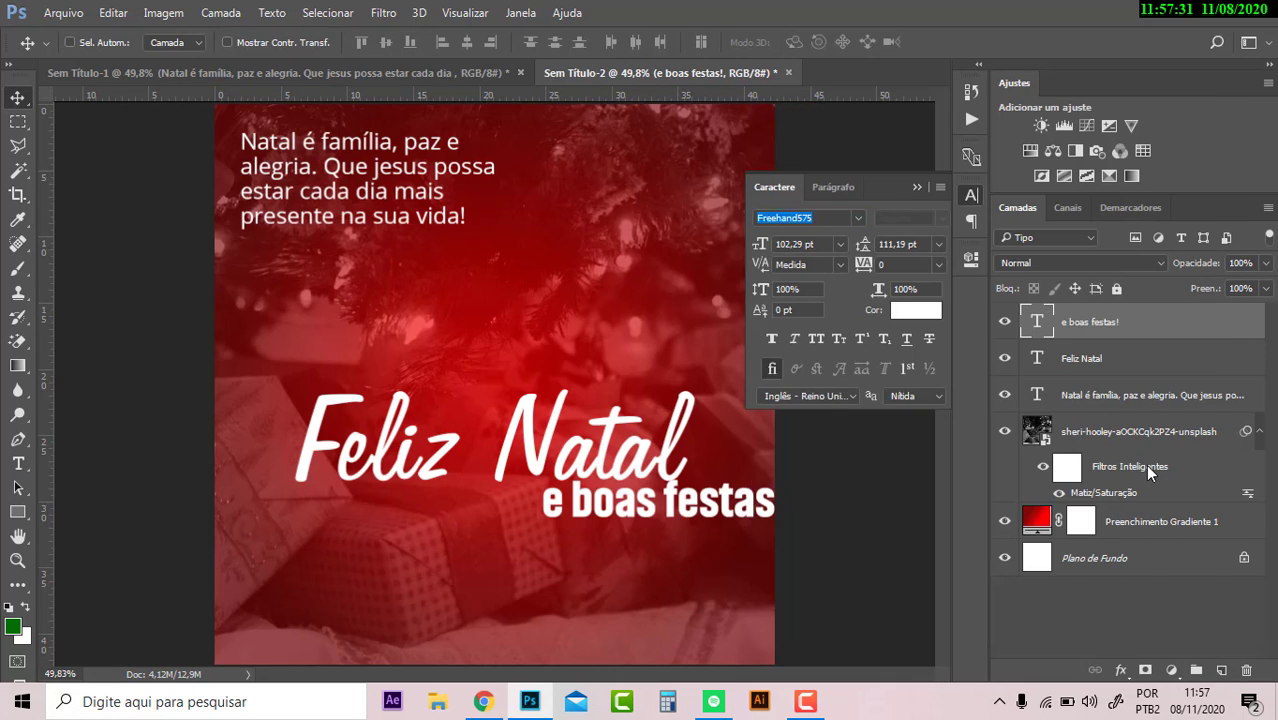
left_click(909, 189)
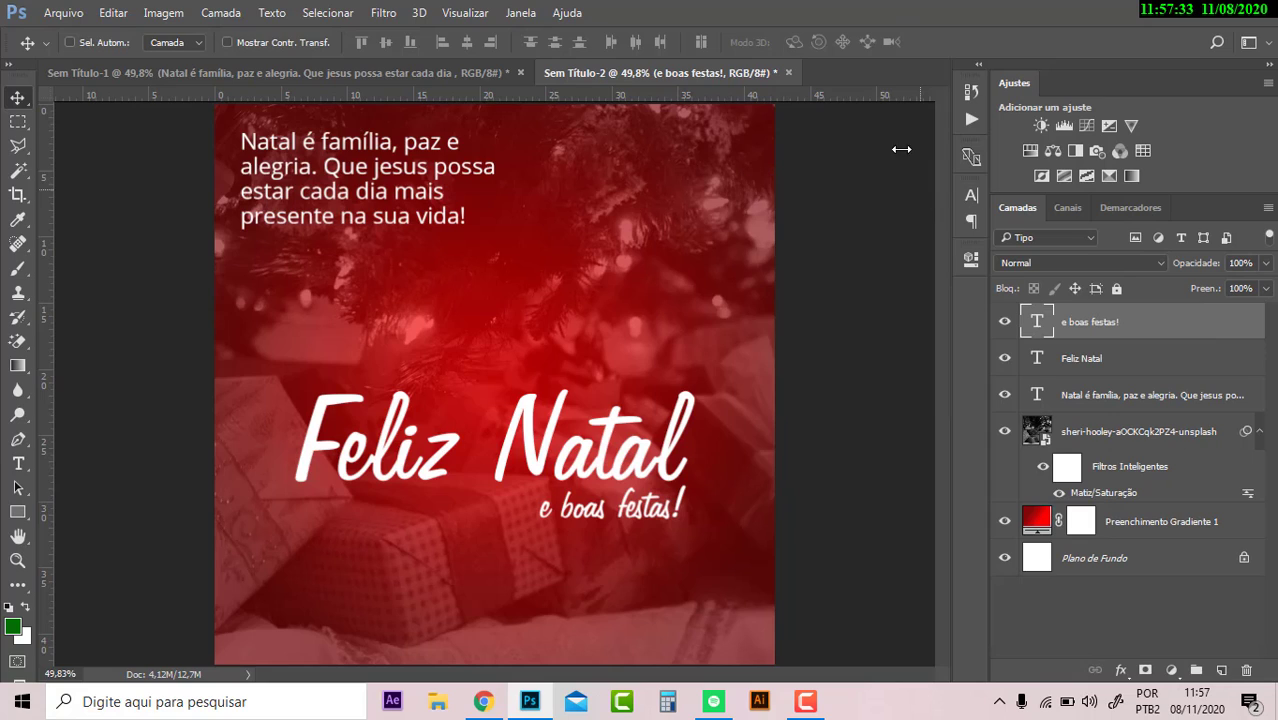
left_click(451, 72)
Scroll down the brilho natal image results to the gold snowflake background
left_click(597, 76)
left_click(483, 701)
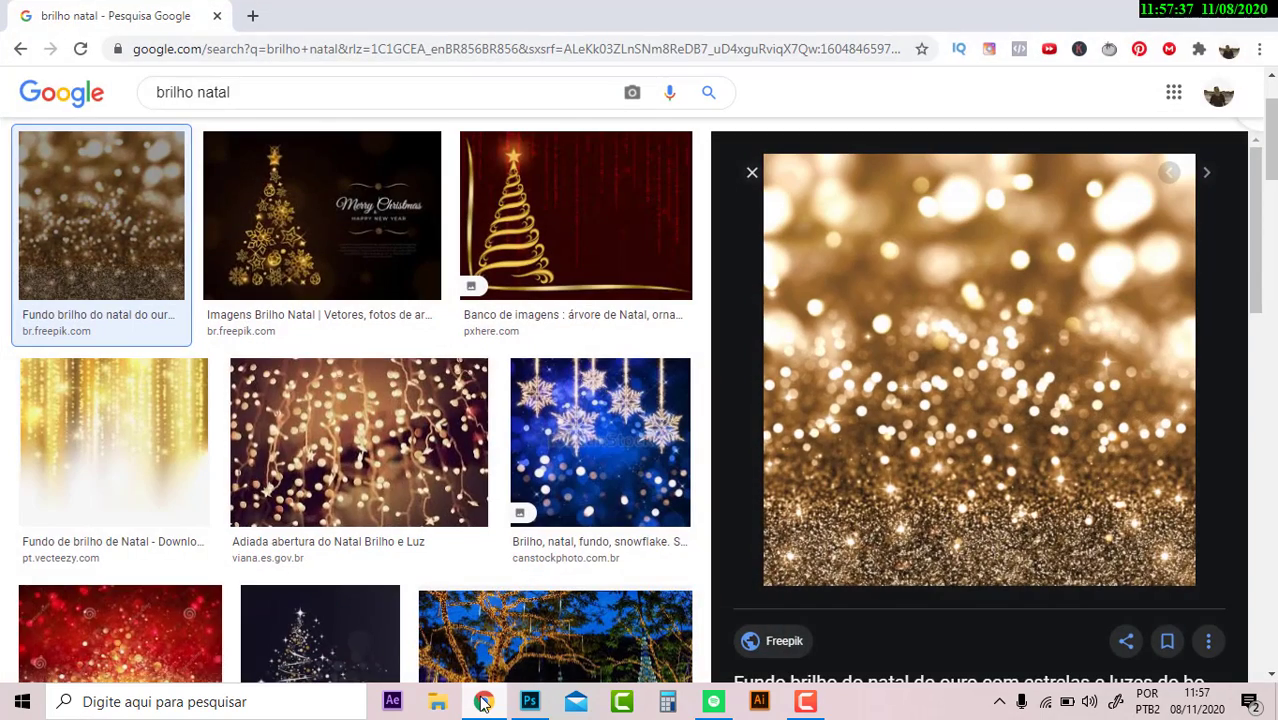
scroll(835, 470, "down", 2)
scroll(394, 471, "down", 3)
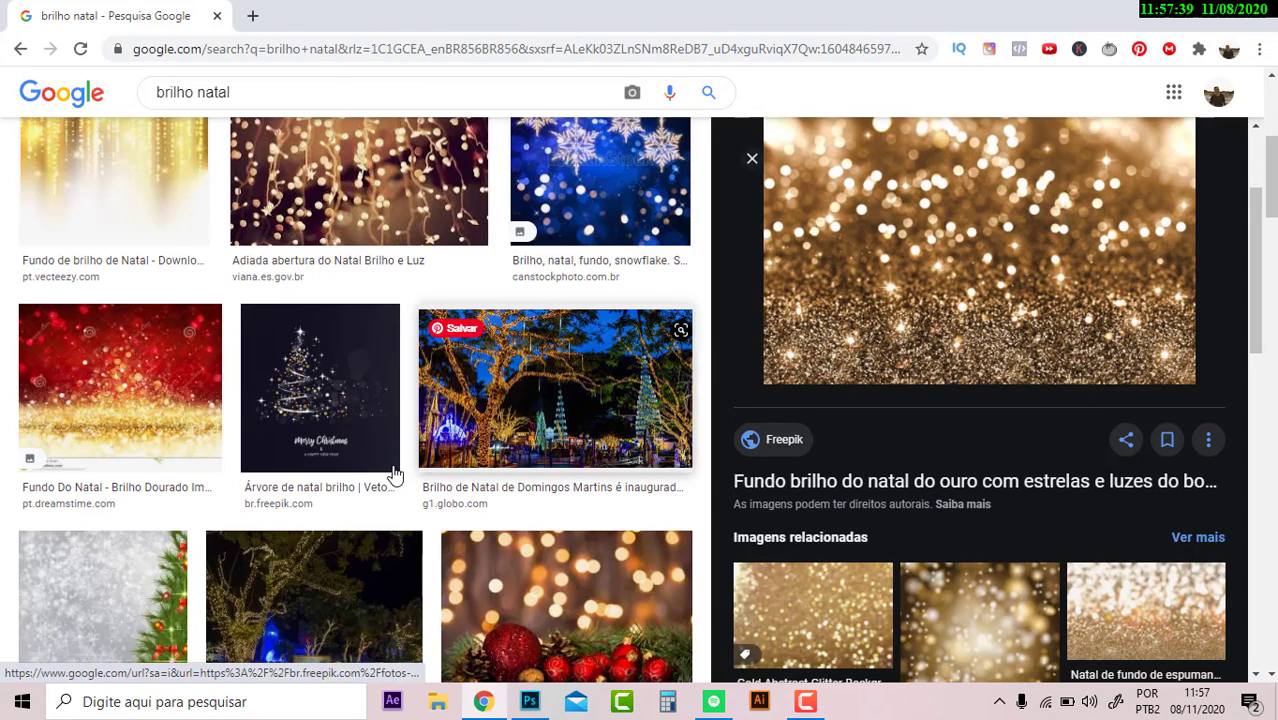
scroll(394, 471, "down", 2)
scroll(900, 460, "down", 3)
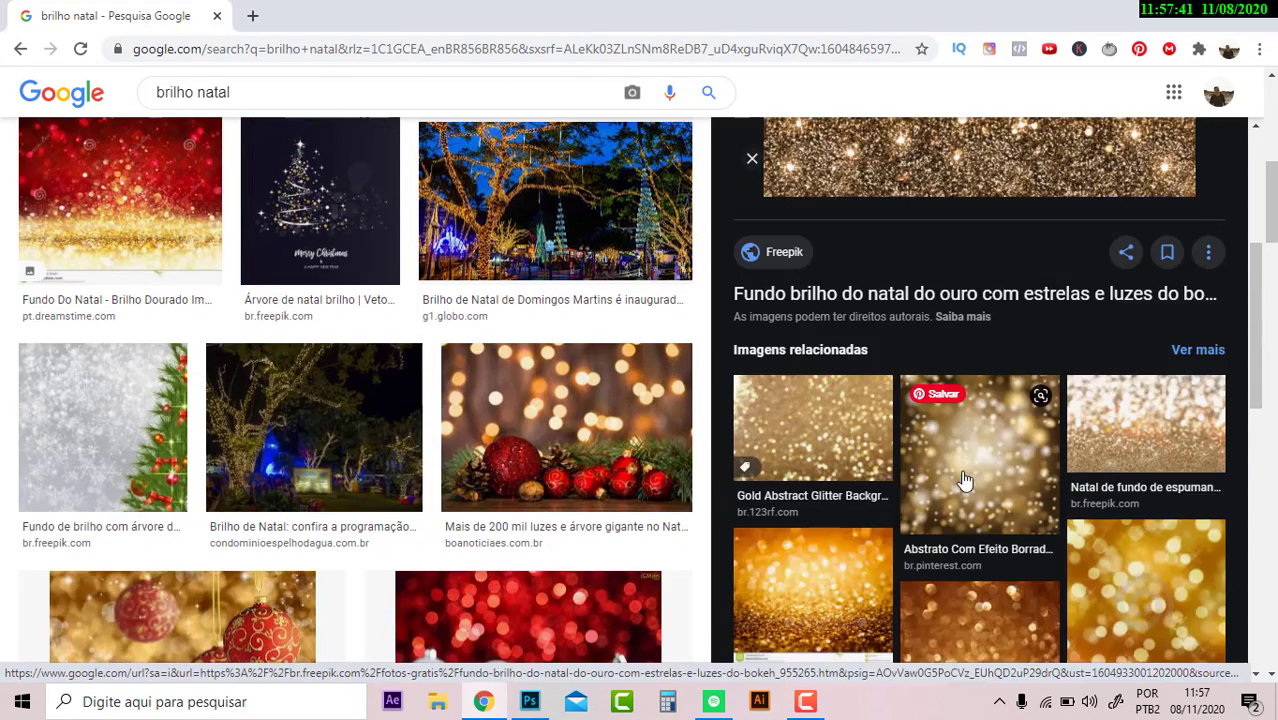
scroll(968, 481, "down", 1)
scroll(968, 481, "down", 2)
scroll(968, 481, "down", 1)
scroll(968, 481, "down", 3)
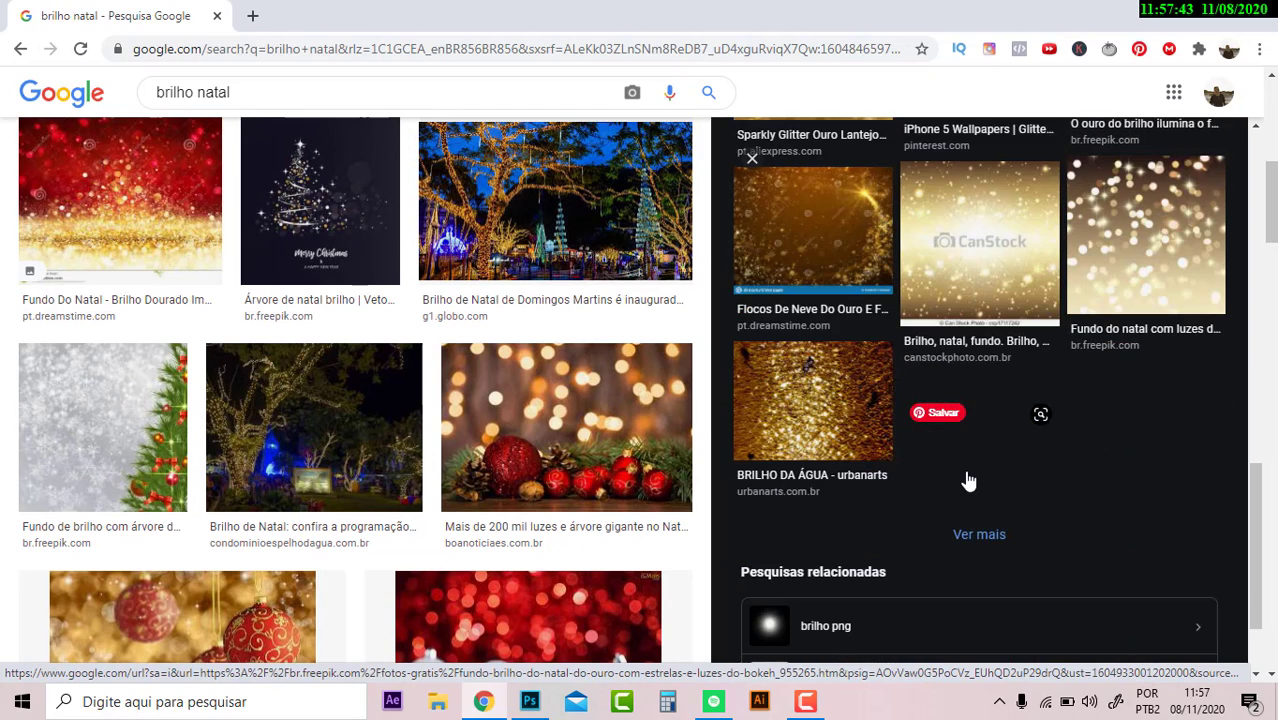
scroll(582, 451, "down", 2)
scroll(585, 455, "down", 1)
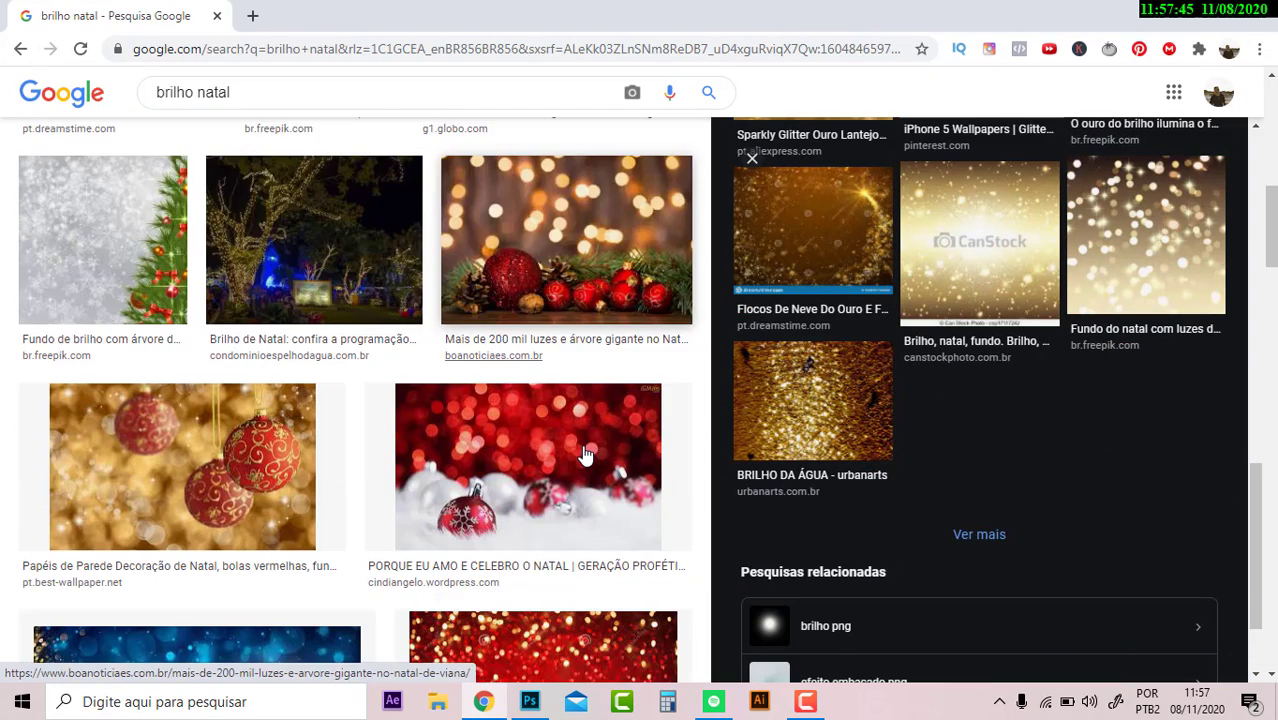
scroll(585, 455, "down", 1)
scroll(522, 294, "down", 2)
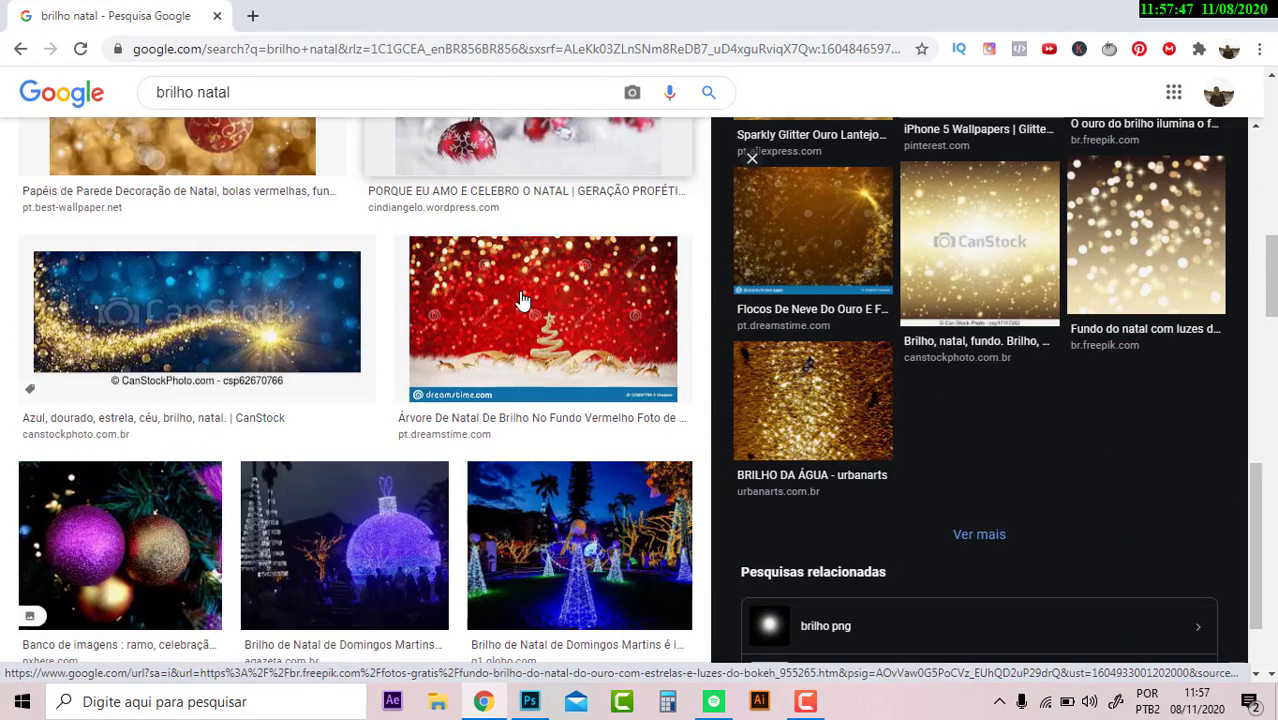
scroll(520, 300, "down", 2)
scroll(520, 300, "down", 2)
Preview Dreamstime's 'Flocos De Neve Do Ouro E Fundo De Brilho Do Natal' image
right_click(562, 382)
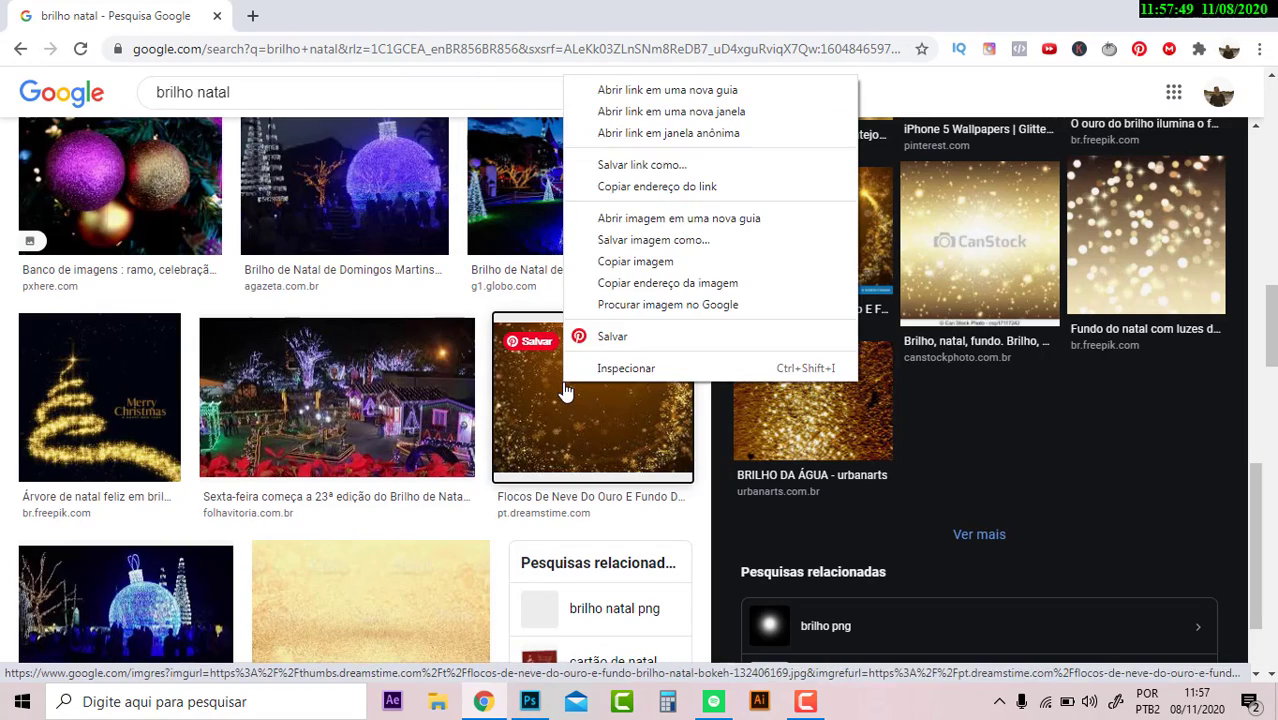
left_click(598, 440)
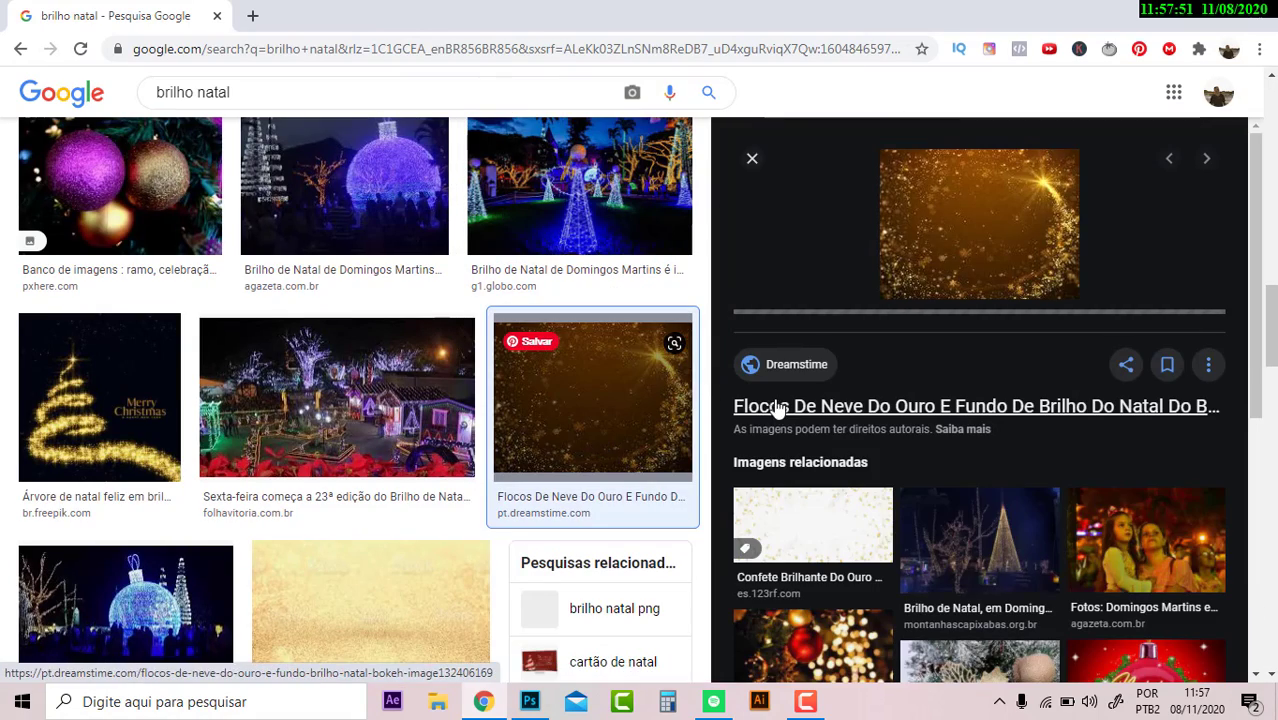
scroll(790, 400, "up", 3)
scroll(1055, 294, "up", 3)
scroll(1205, 371, "up", 3)
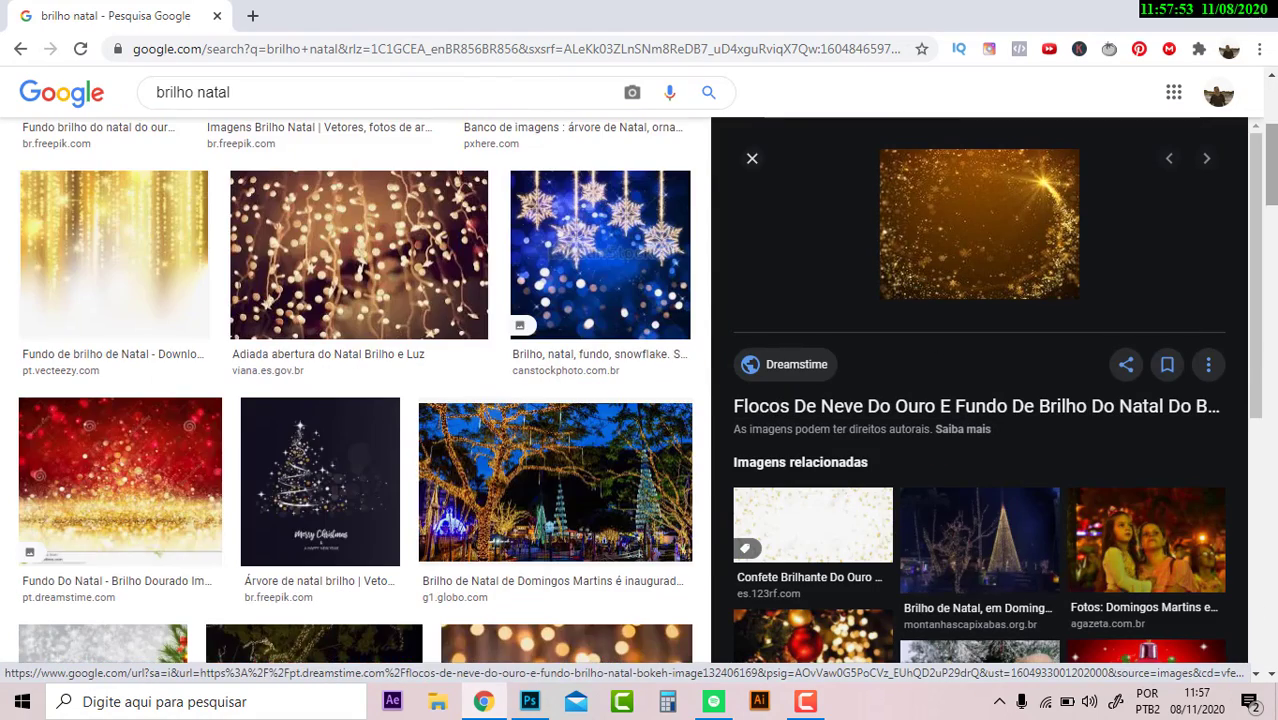
scroll(686, 285, "up", 2)
Filter the brilho natal image results to large images only
left_click(765, 158)
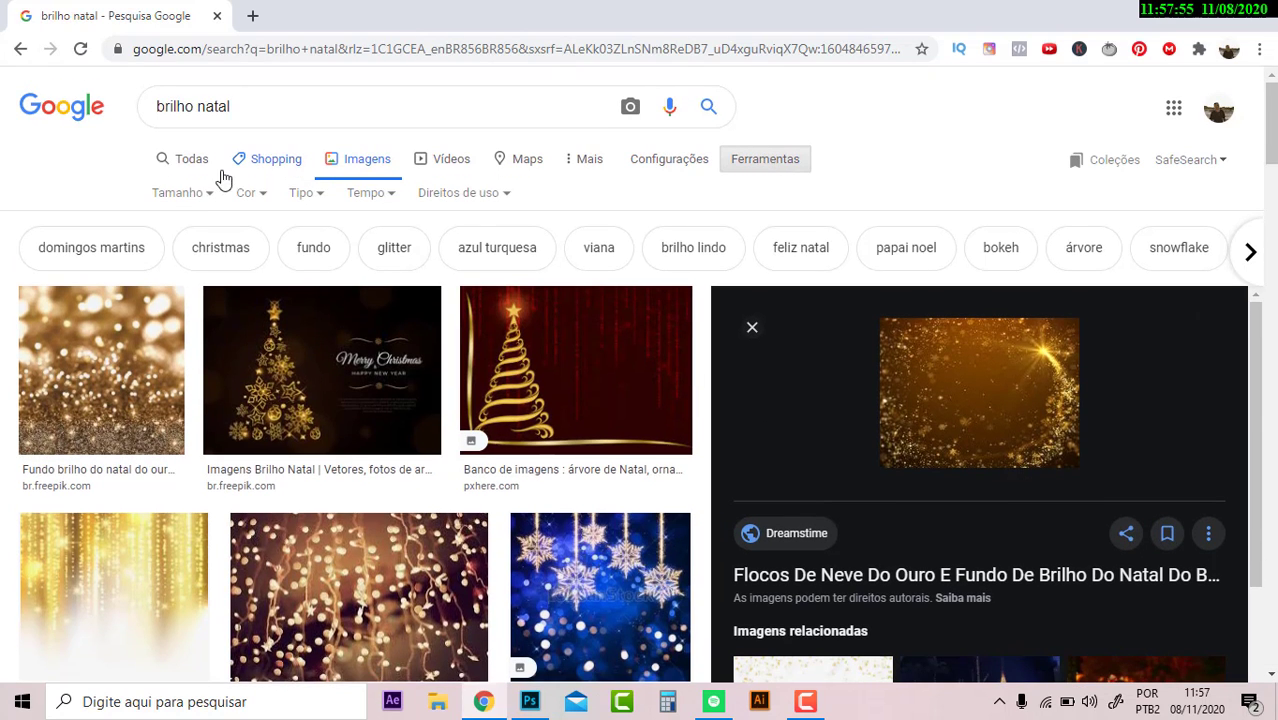
left_click(178, 193)
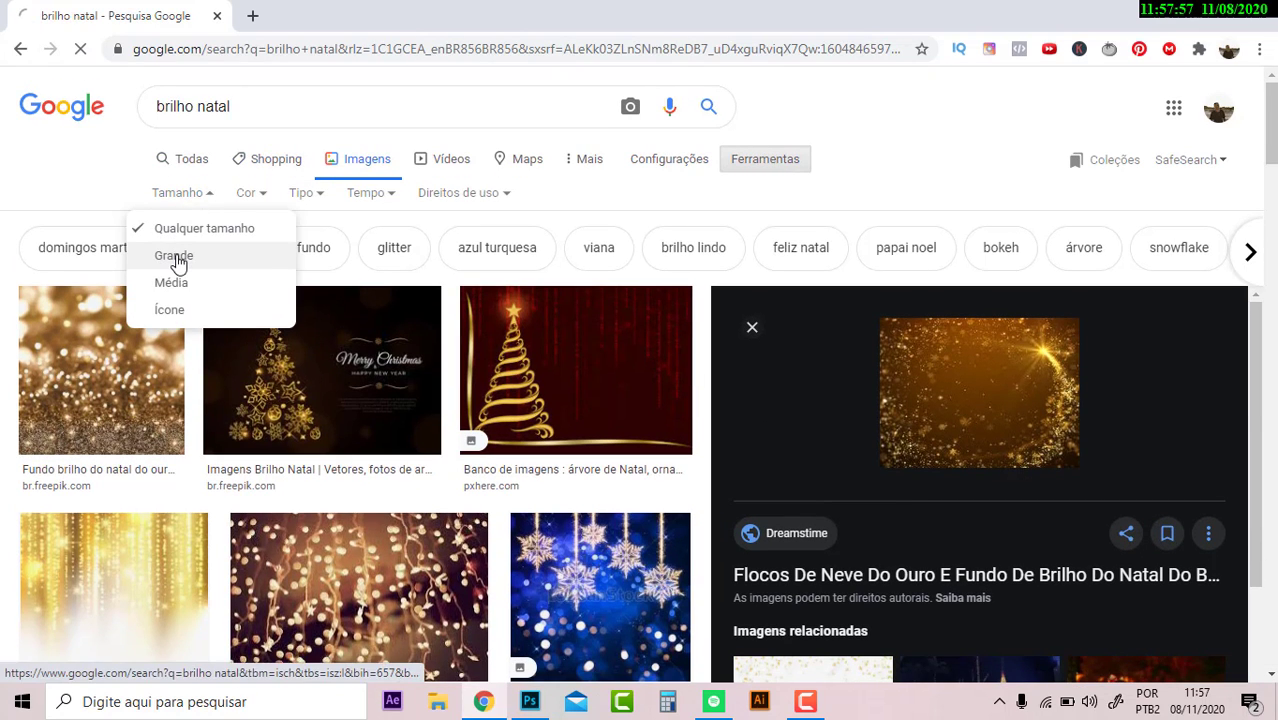
left_click(177, 256)
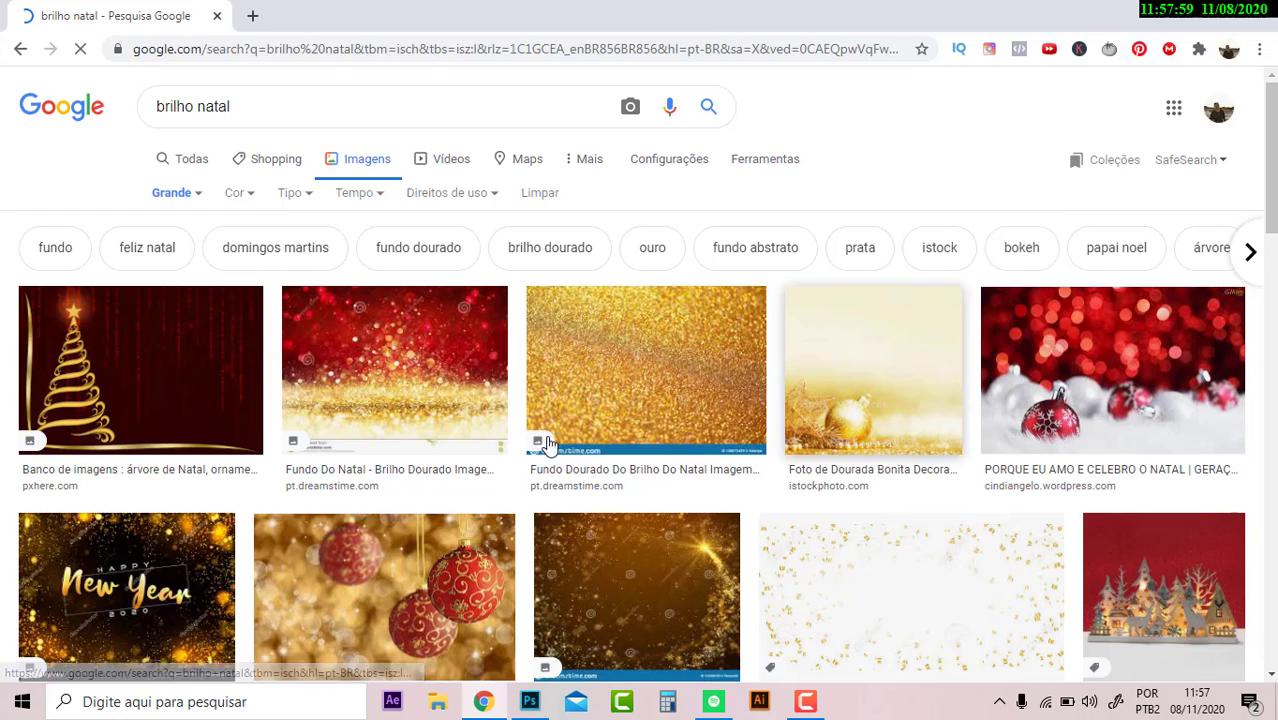
scroll(830, 380, "down", 2)
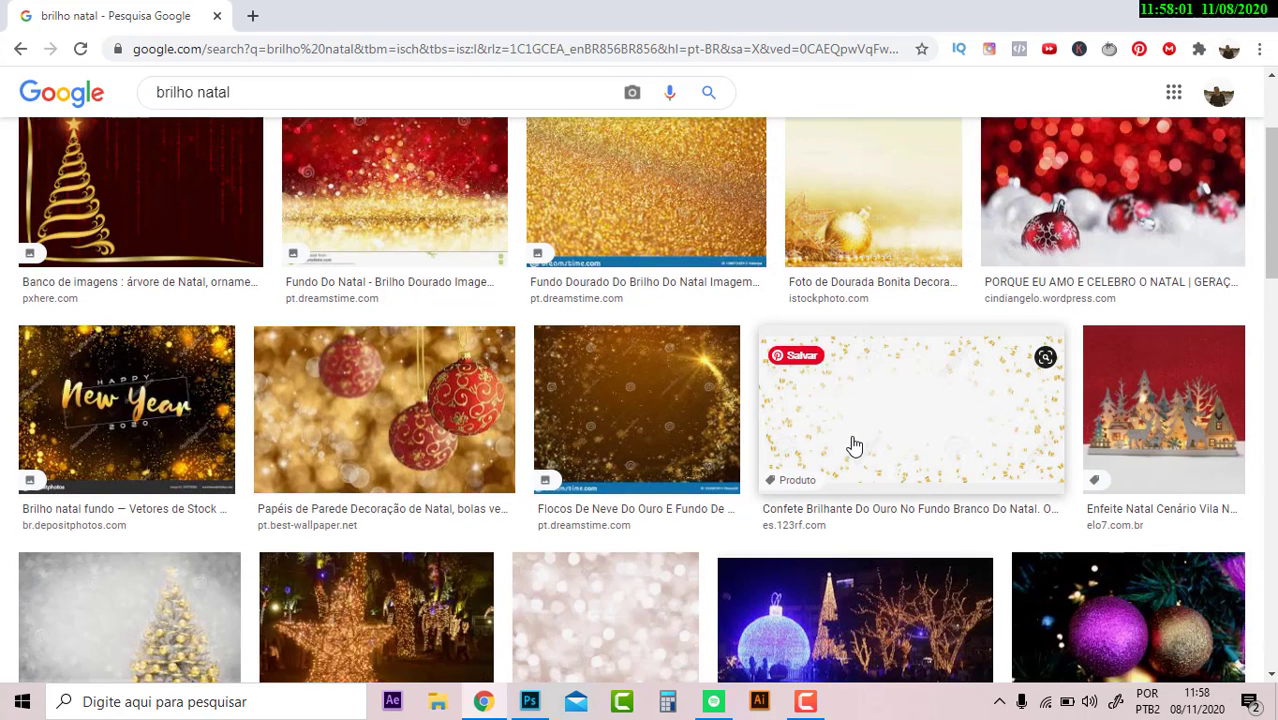
scroll(852, 446, "down", 2)
scroll(2, 445, "down", 2)
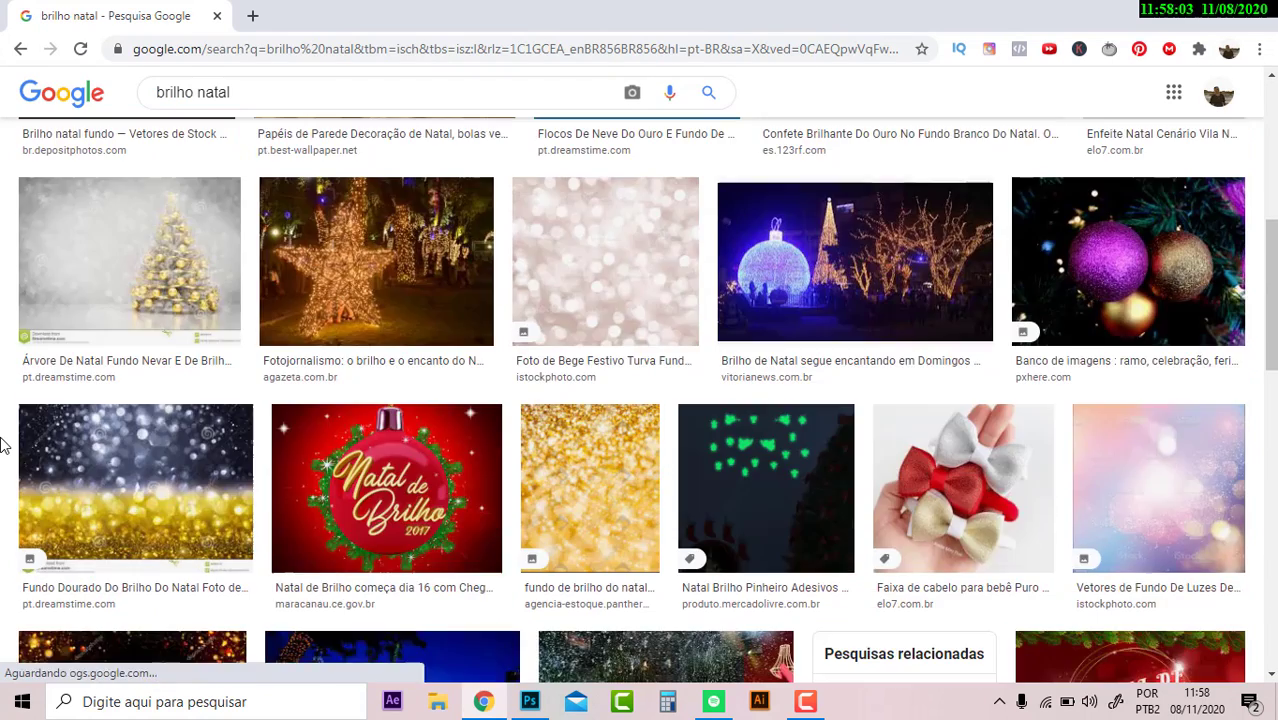
Preview the silver-and-gold, golden glitter and gold bokeh candidates without choosing them
left_click(175, 488)
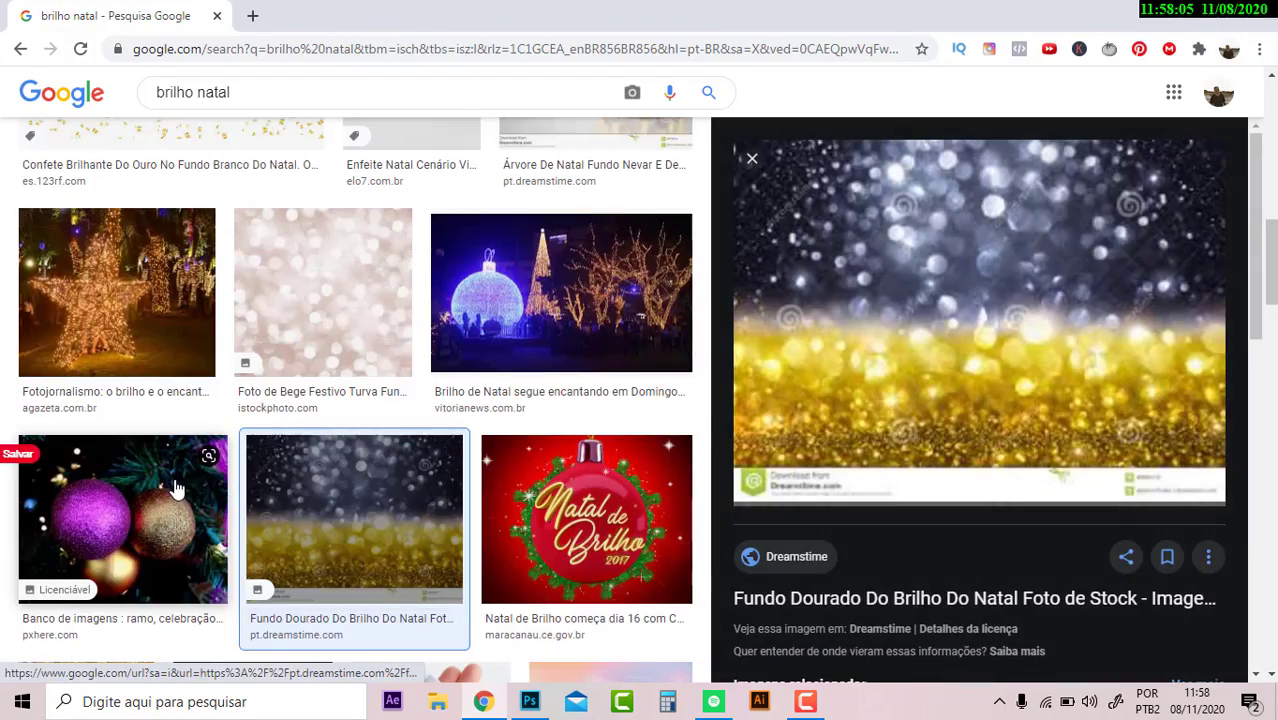
key("Escape")
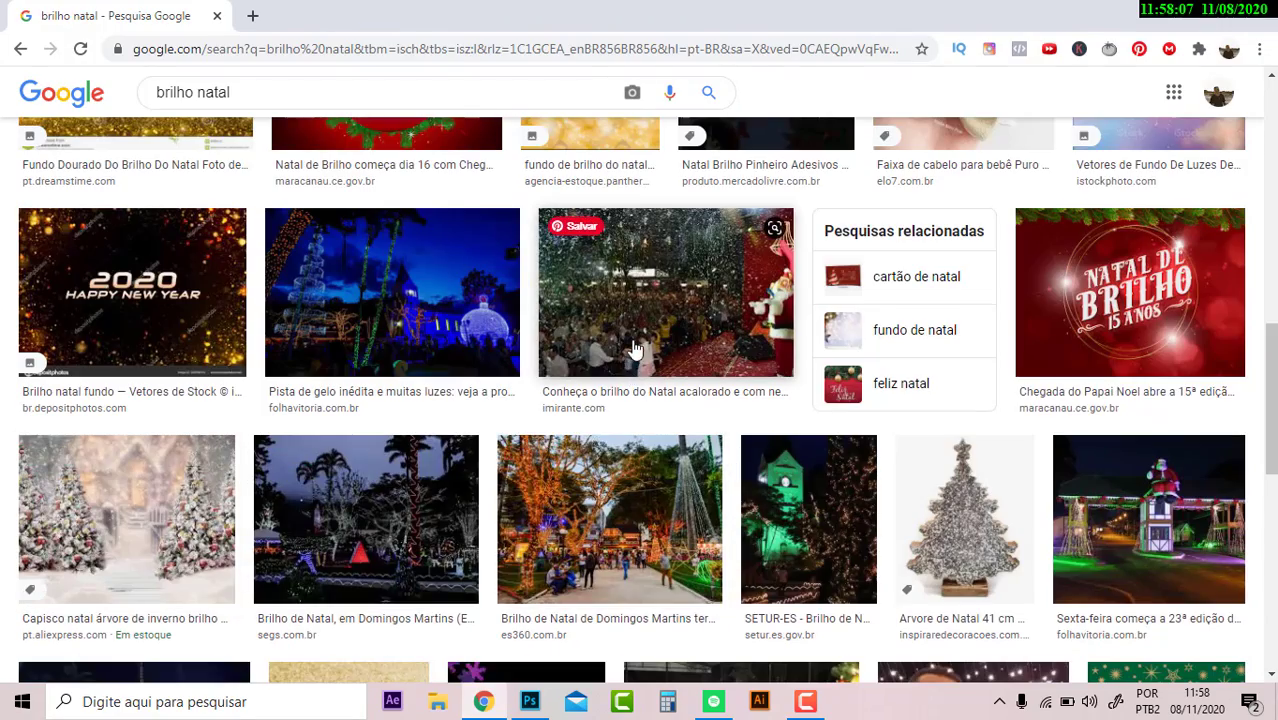
scroll(634, 348, "up", 3)
left_click(619, 356)
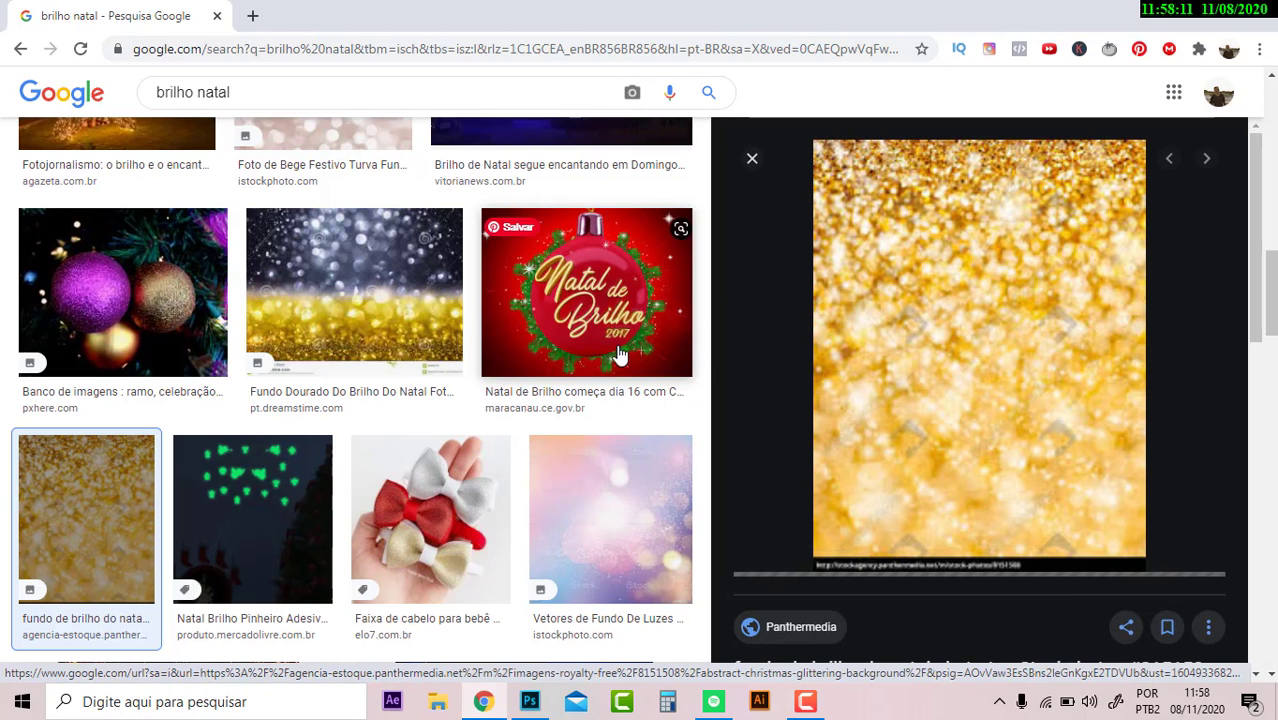
mouse_move(979, 345)
scroll(947, 316, "down", 3)
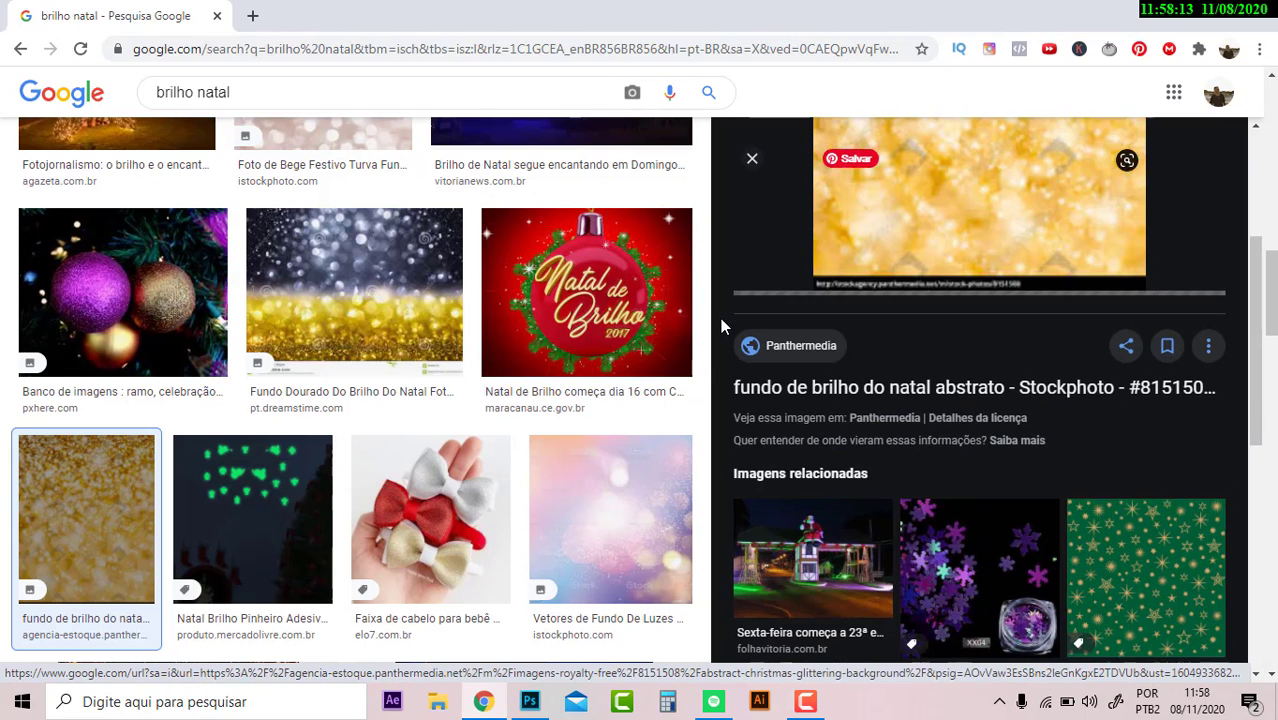
scroll(630, 340, "down", 2)
scroll(614, 347, "down", 2)
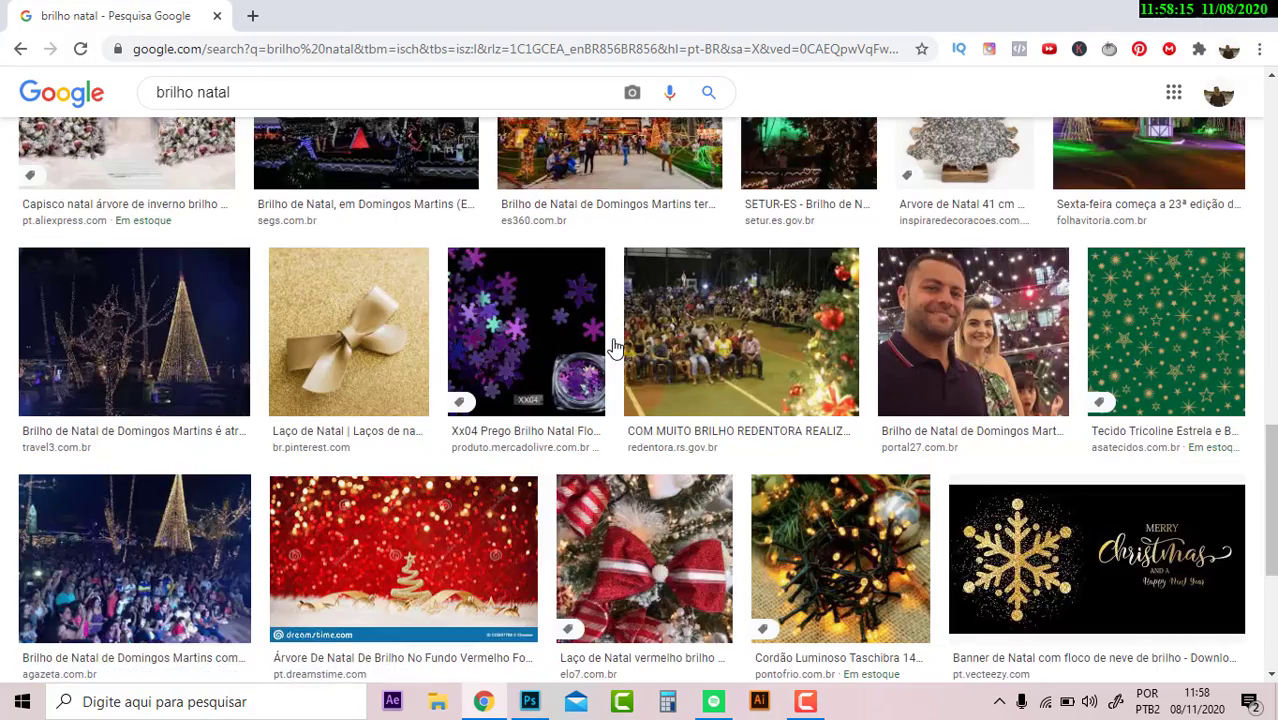
scroll(614, 347, "down", 2)
scroll(614, 347, "down", 2)
scroll(616, 347, "down", 2)
scroll(616, 347, "down", 2)
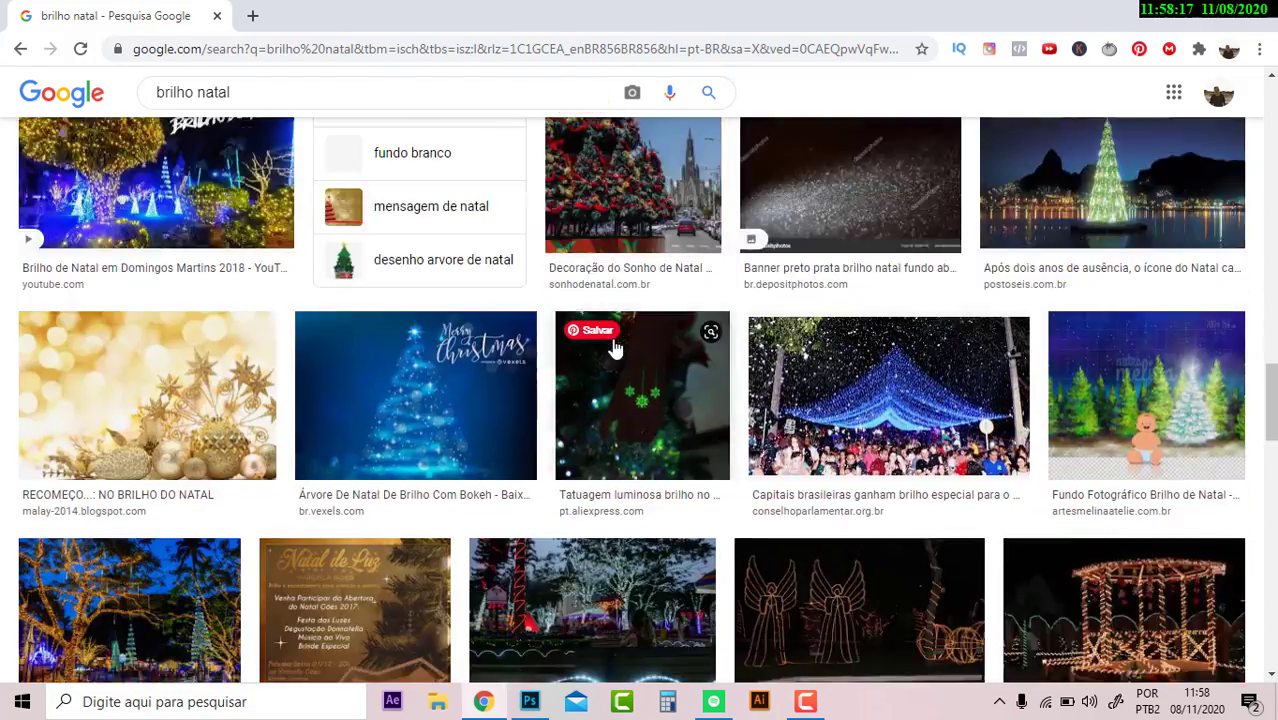
scroll(616, 347, "down", 2)
scroll(616, 347, "down", 3)
scroll(616, 347, "down", 1)
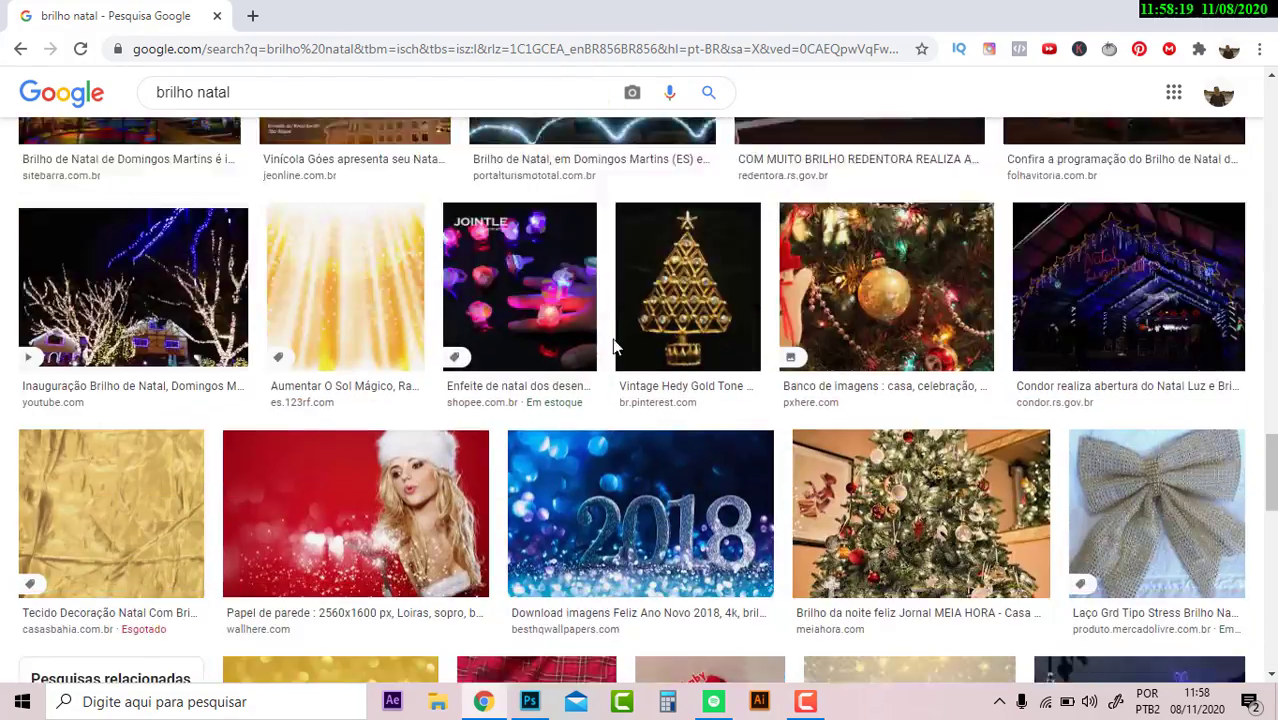
scroll(616, 347, "down", 2)
left_click(322, 550)
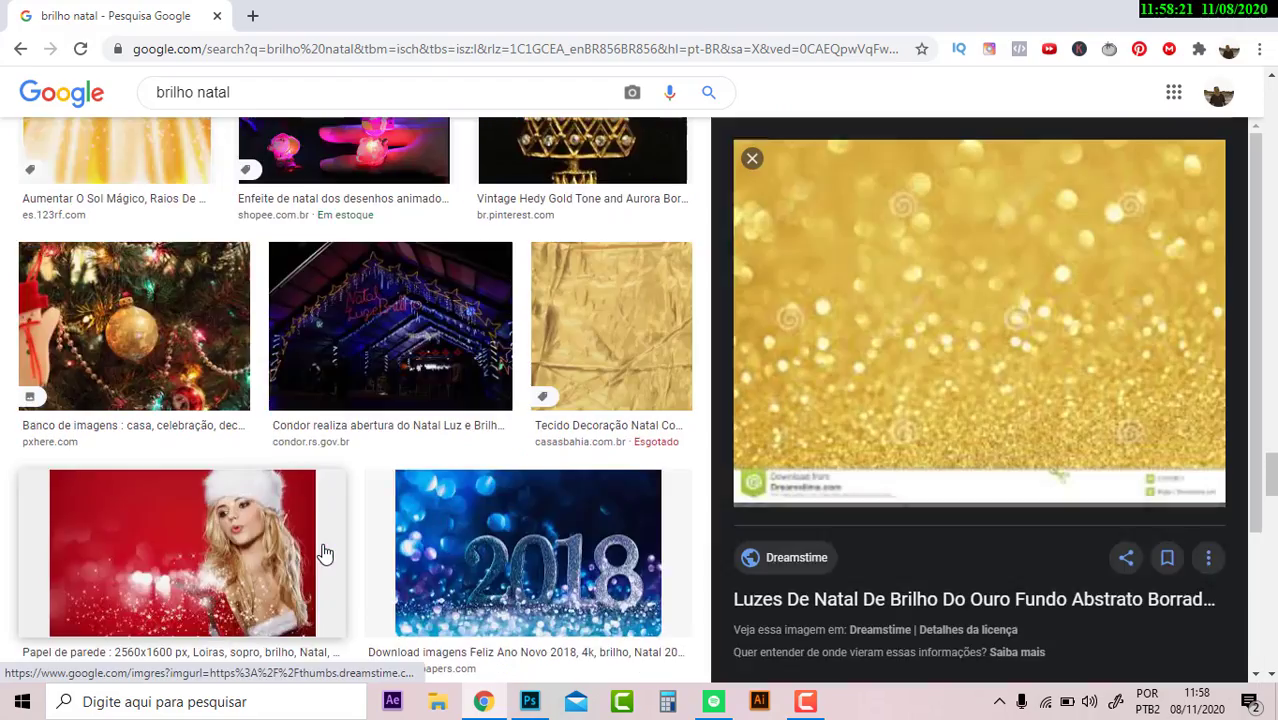
key("Escape")
Copy the Depositphotos 'Tenda Decorada Com Bolas Brilho Natal' Christmas lights photo
scroll(542, 449, "down", 2)
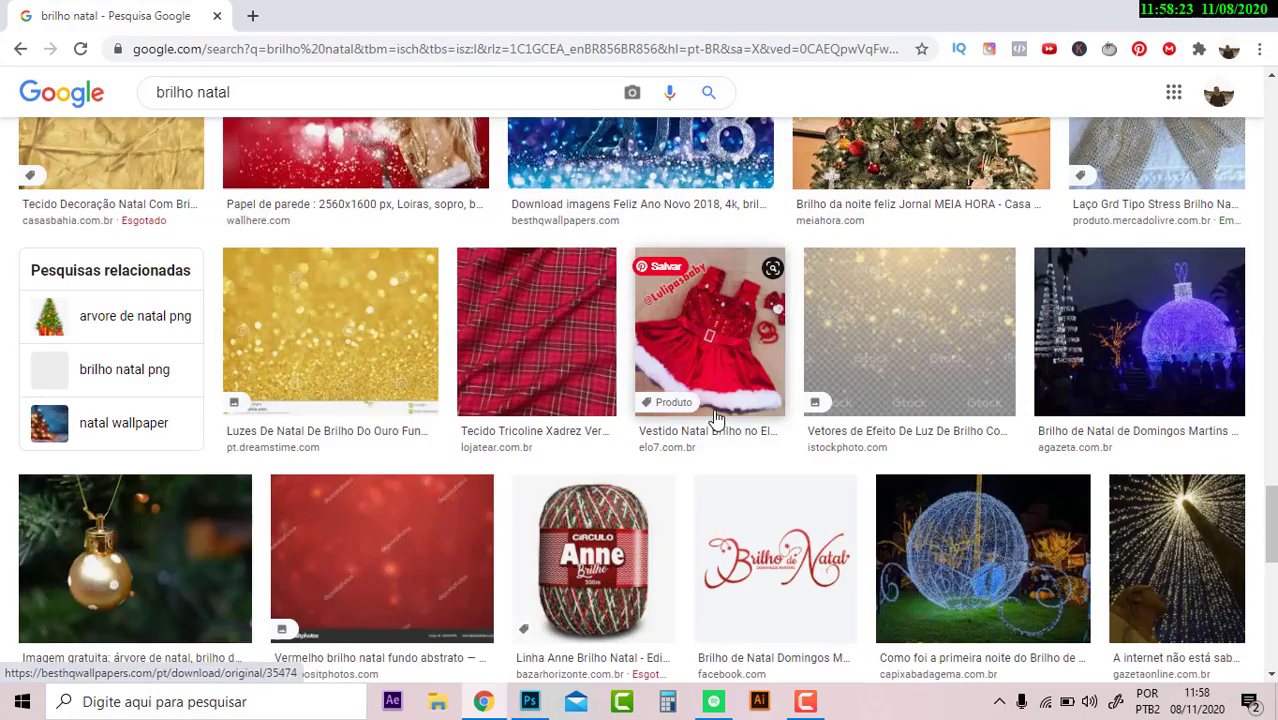
scroll(716, 419, "down", 2)
scroll(716, 419, "down", 3)
scroll(716, 419, "down", 4)
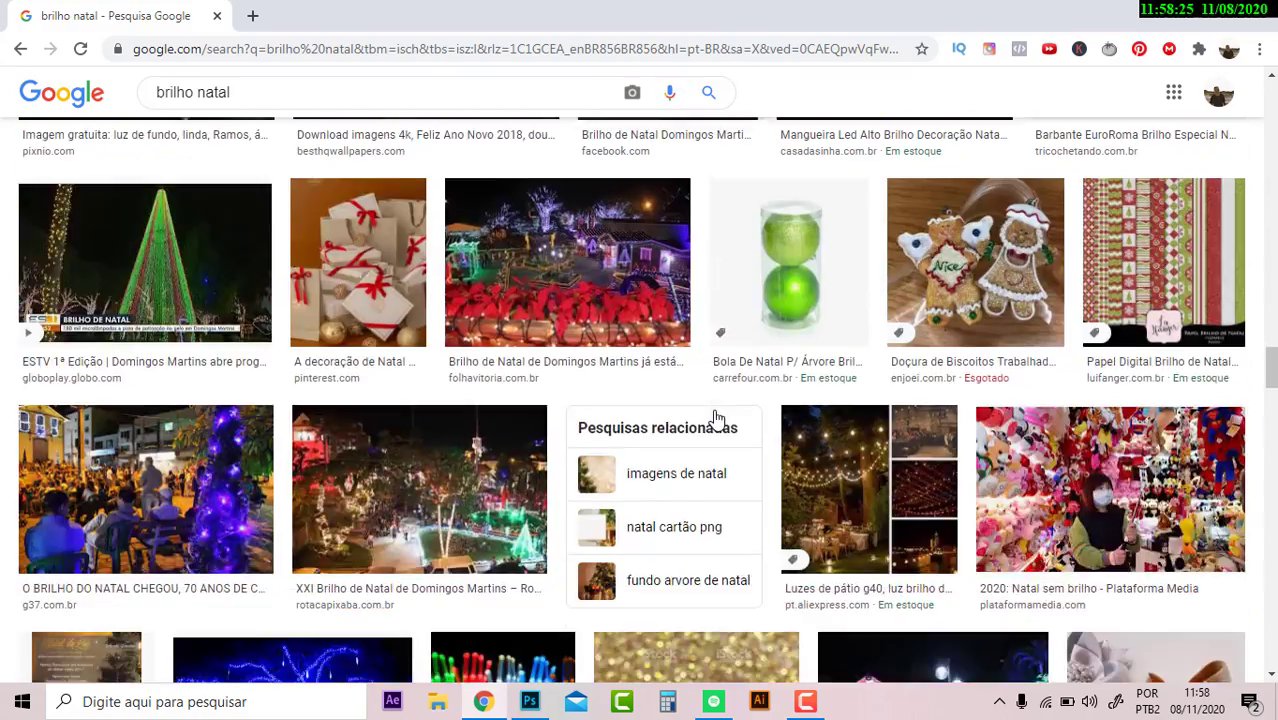
scroll(716, 419, "down", 1)
scroll(716, 419, "down", 3)
scroll(716, 419, "down", 3)
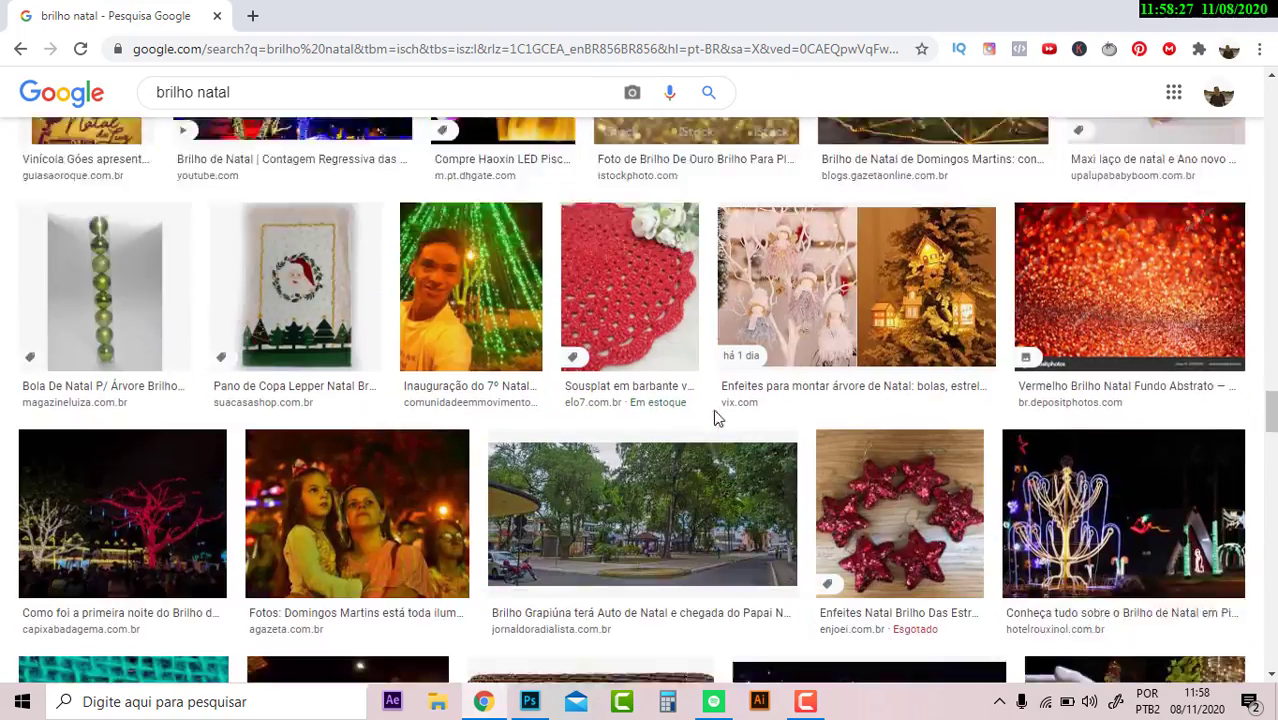
scroll(716, 419, "down", 1)
scroll(716, 419, "down", 1)
scroll(716, 419, "down", 3)
scroll(716, 419, "down", 2)
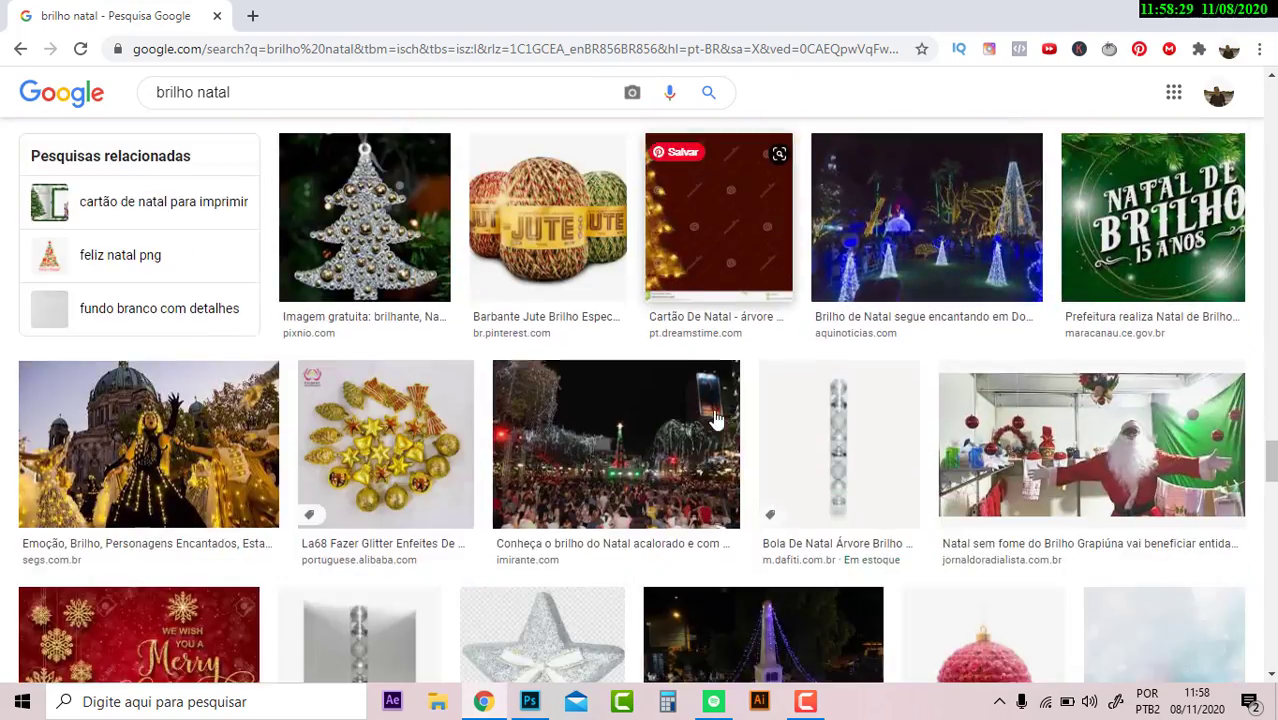
scroll(716, 419, "down", 2)
scroll(716, 419, "down", 1)
scroll(716, 419, "down", 1)
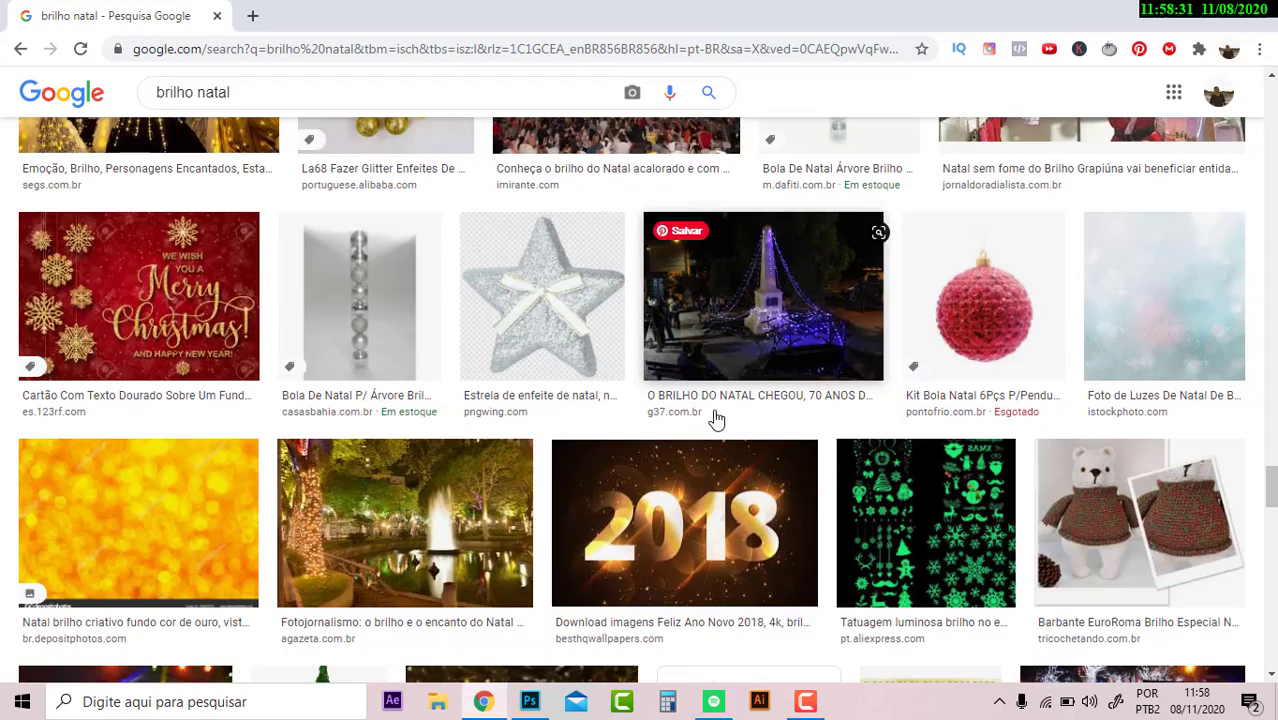
scroll(716, 419, "down", 2)
scroll(716, 419, "down", 1)
scroll(716, 419, "down", 2)
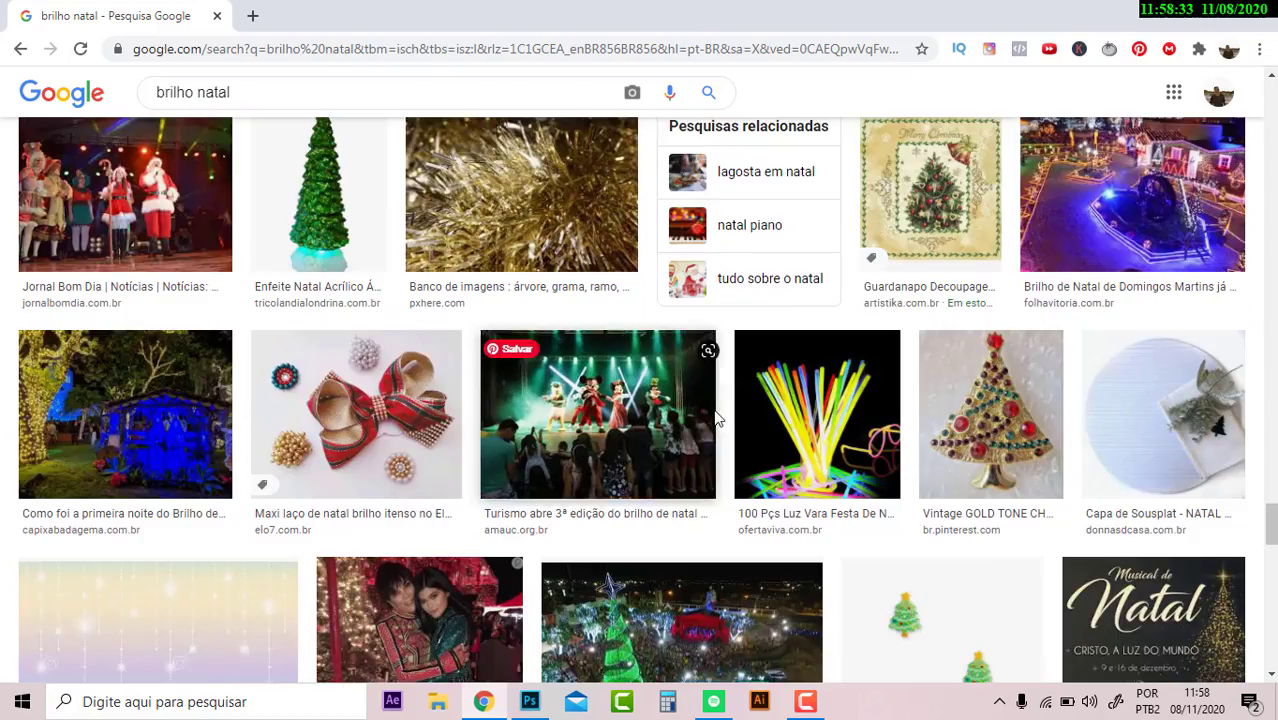
scroll(716, 419, "down", 1)
scroll(716, 419, "down", 3)
scroll(716, 419, "down", 2)
scroll(716, 419, "down", 1)
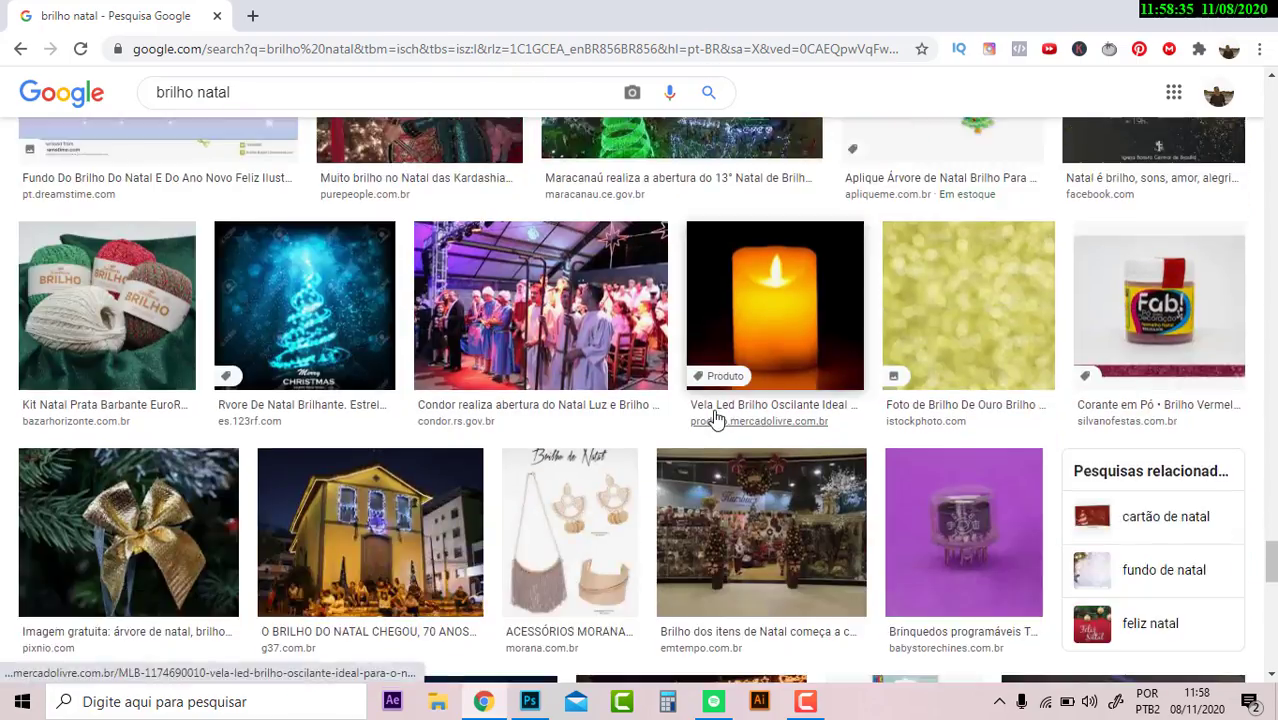
scroll(716, 419, "down", 3)
scroll(716, 419, "down", 2)
scroll(716, 419, "down", 3)
scroll(716, 419, "down", 2)
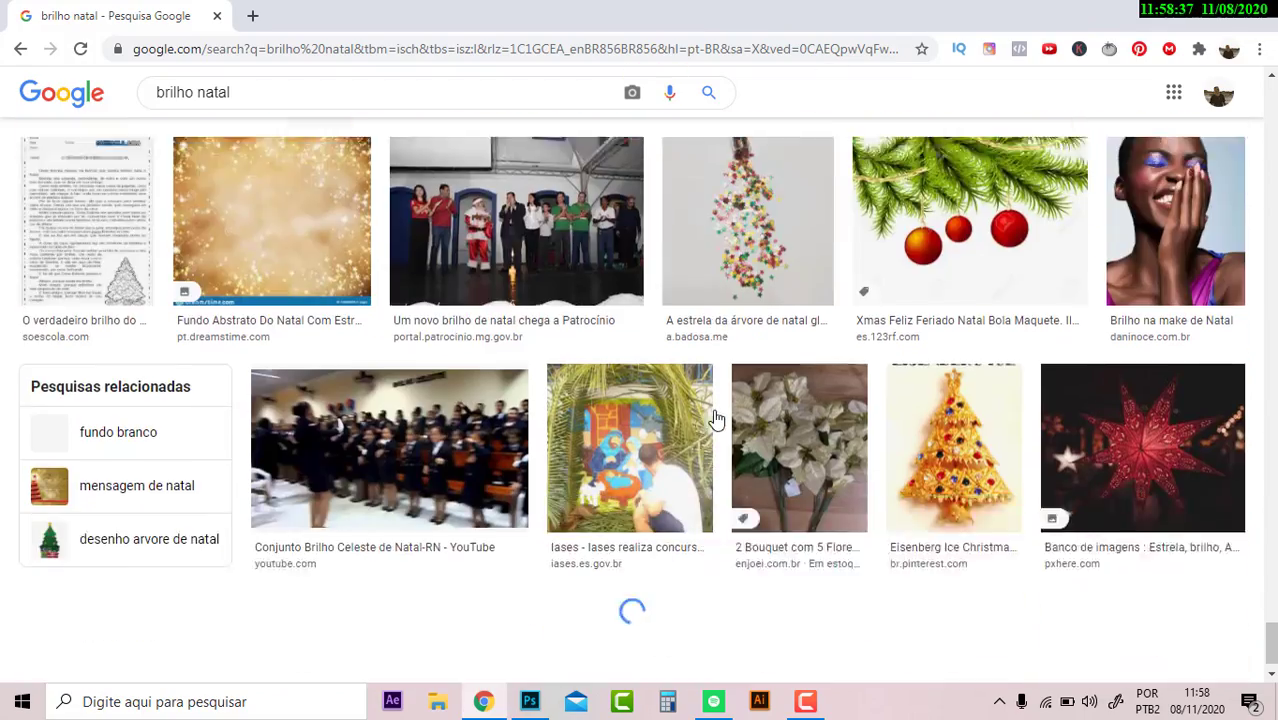
scroll(716, 419, "down", 1)
scroll(716, 419, "down", 3)
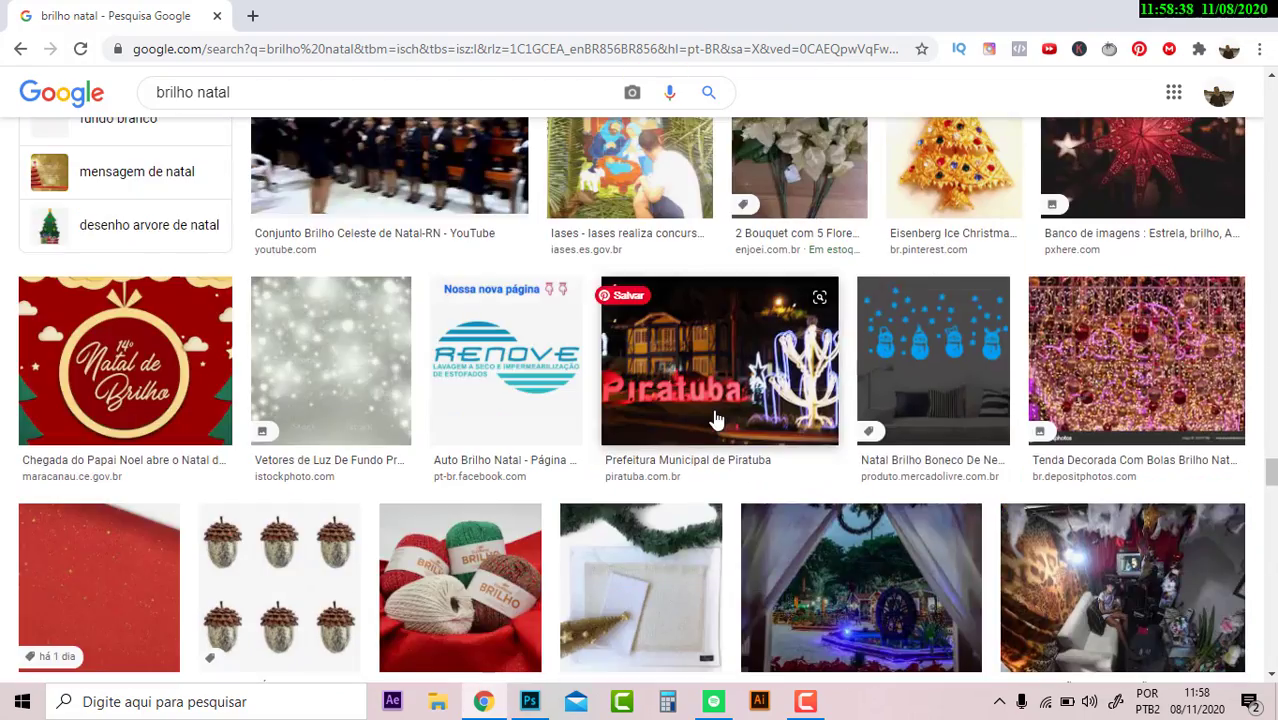
left_click(1160, 373)
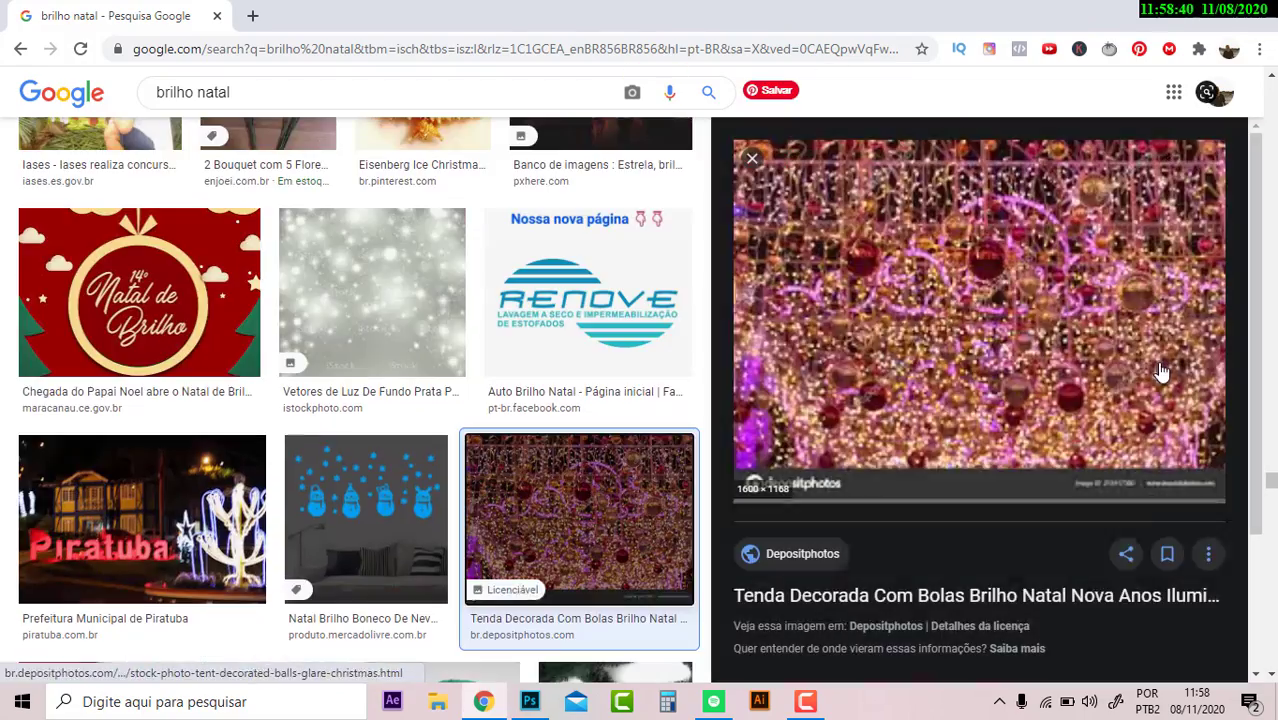
right_click(900, 335)
left_click(1022, 521)
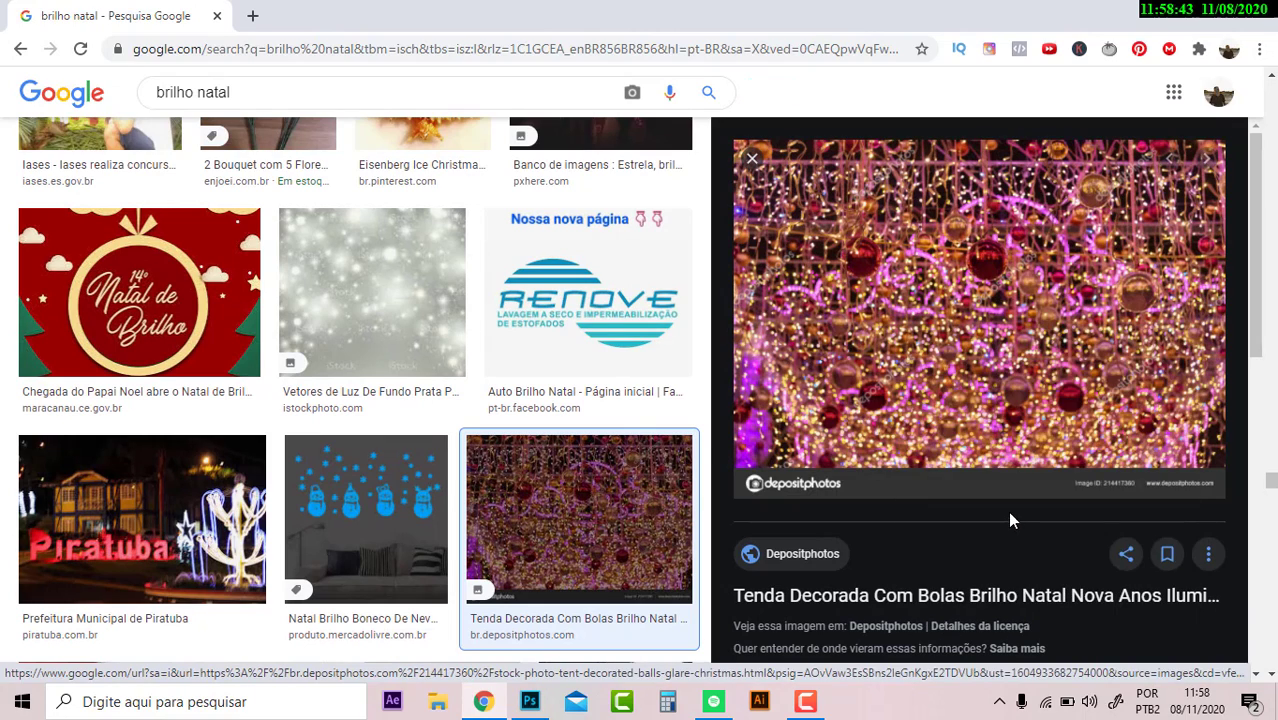
key("alt+Tab")
key("ctrl+v")
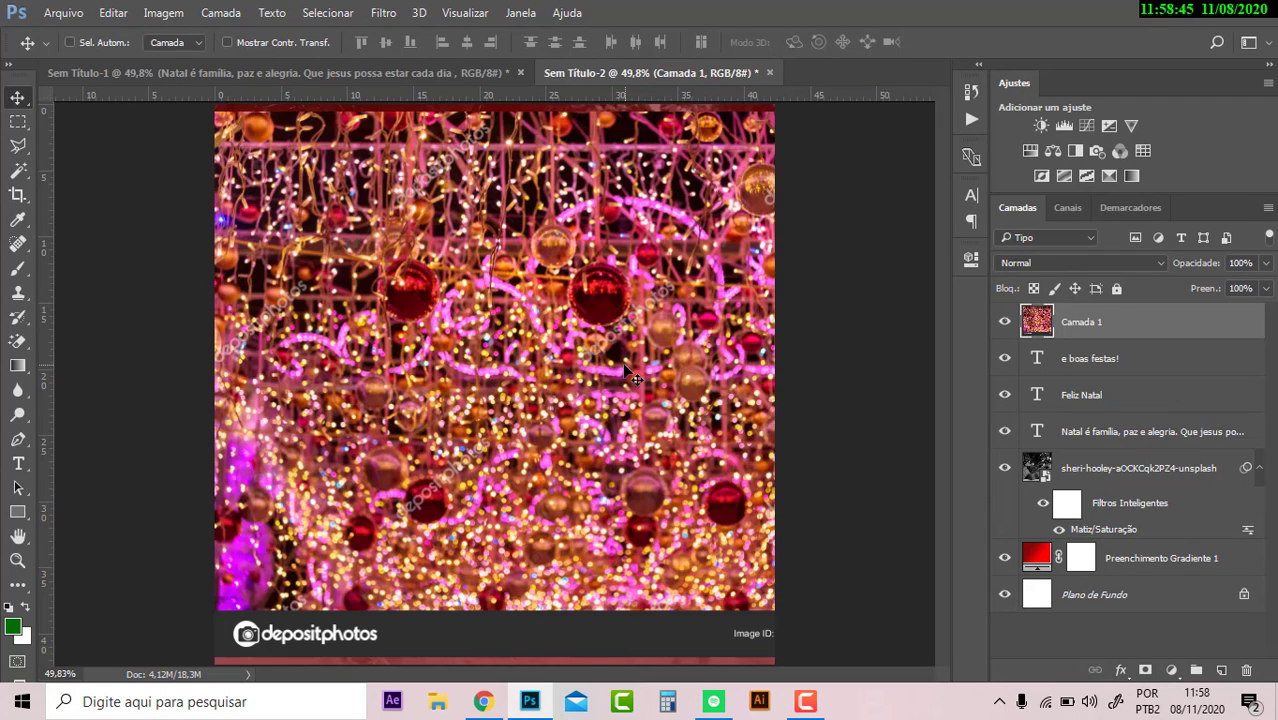
key("ctrl+t")
key("ctrl+0")
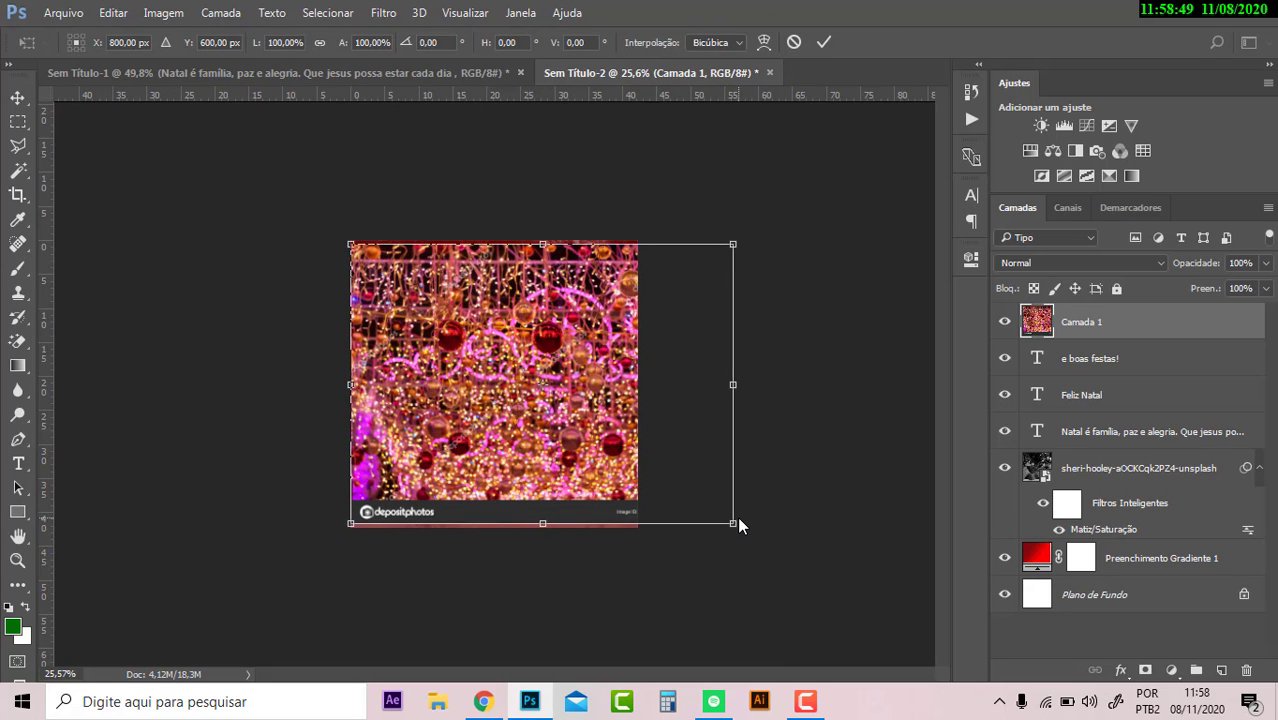
left_click_drag(735, 522, 786, 563)
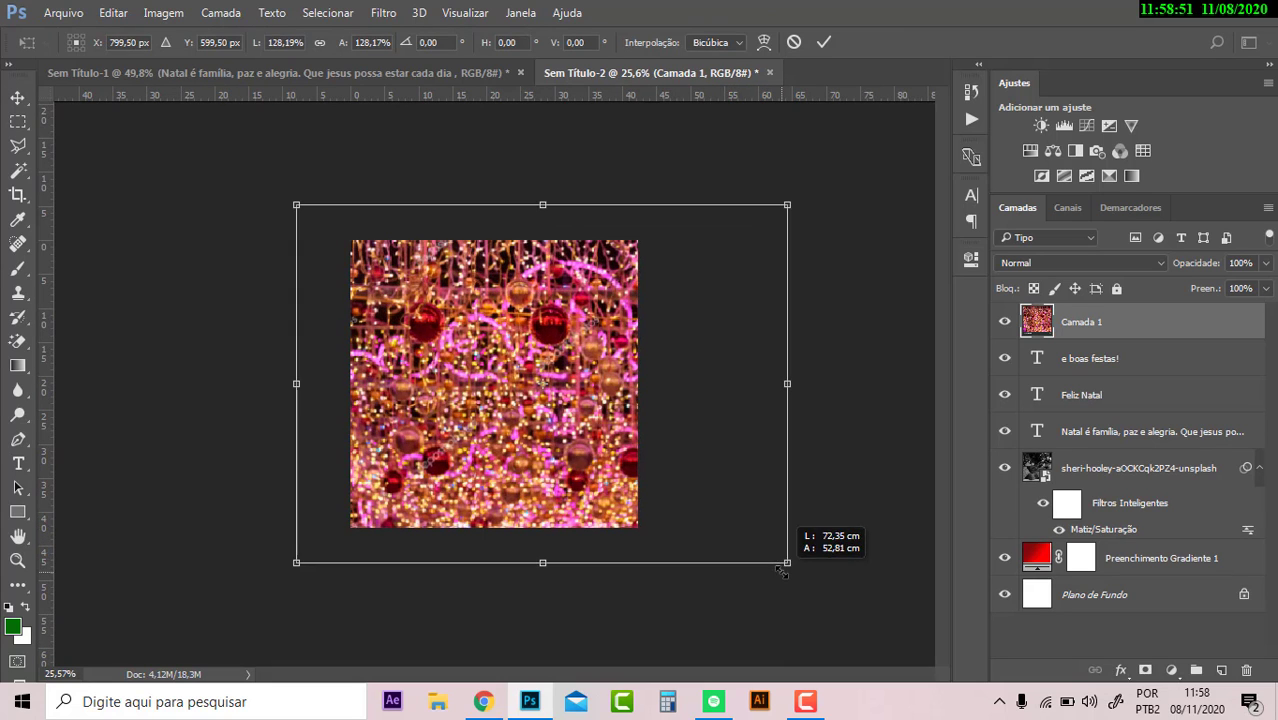
key("Return")
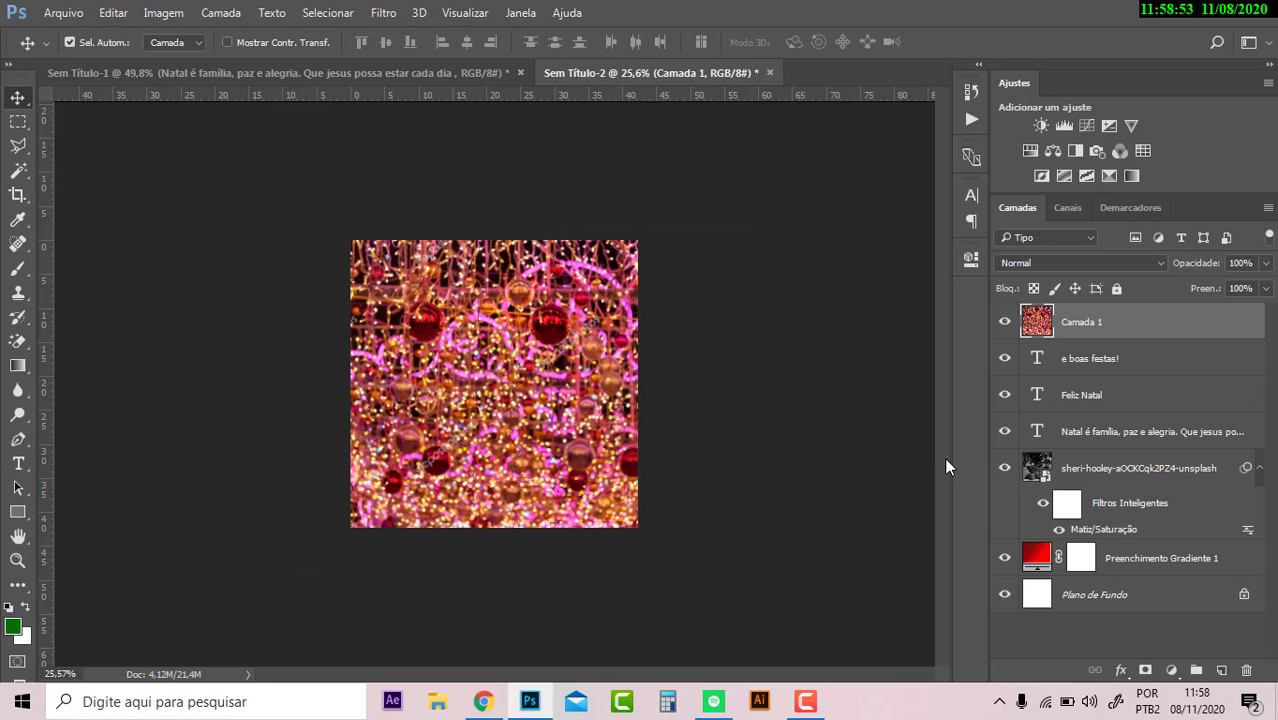
key("ctrl+0")
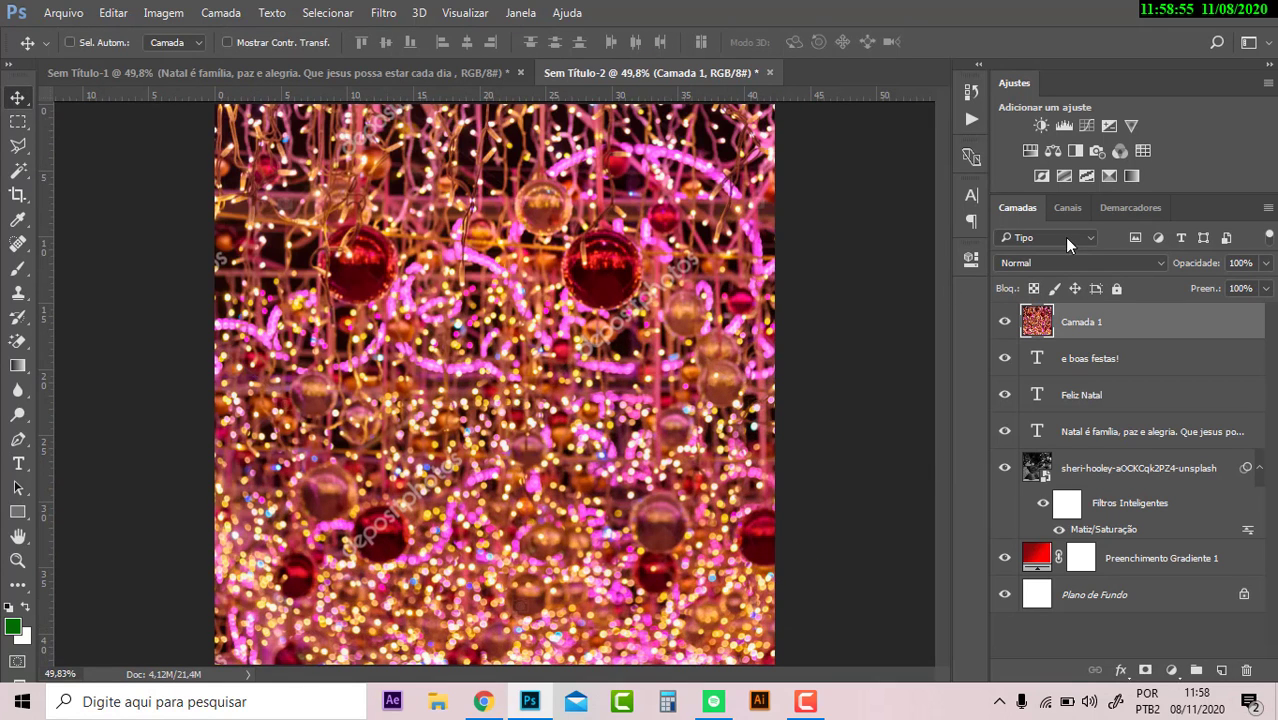
left_click(1075, 267)
scroll(1083, 267, "down", 2)
scroll(1083, 267, "down", 1)
scroll(1083, 267, "down", 1)
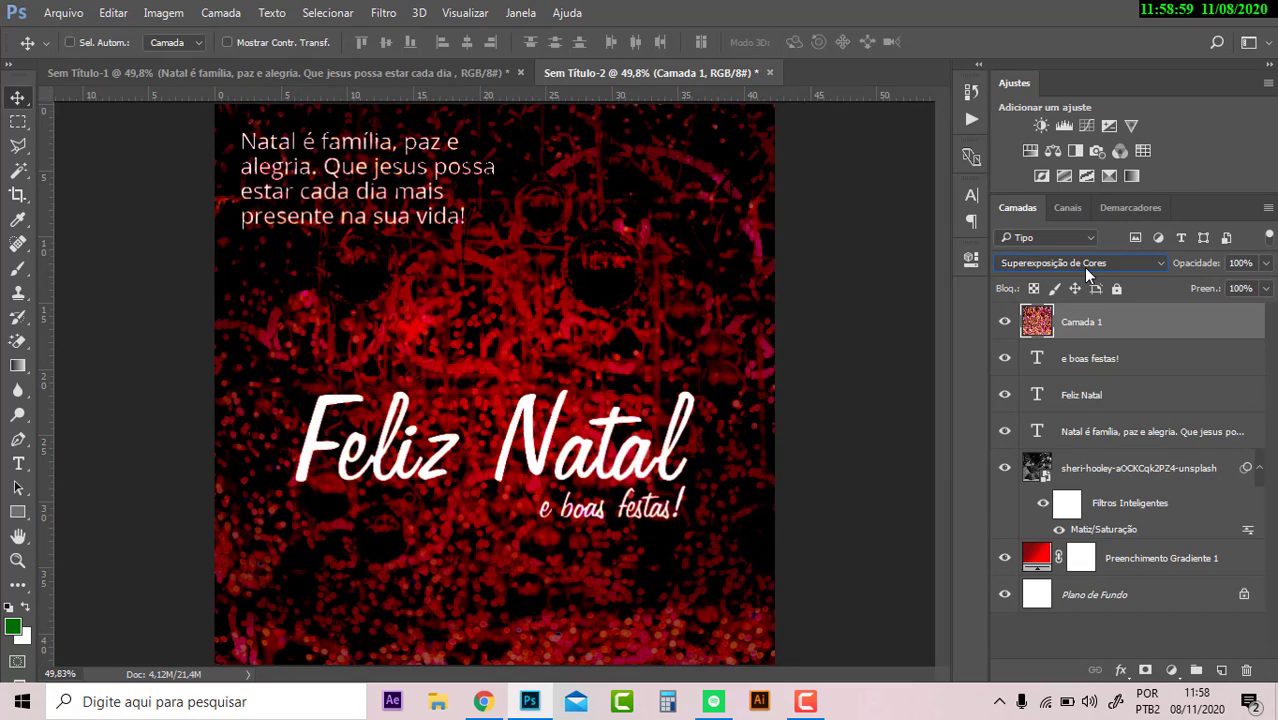
scroll(1083, 267, "down", 1)
scroll(1083, 267, "down", 1)
scroll(1083, 267, "down", 1)
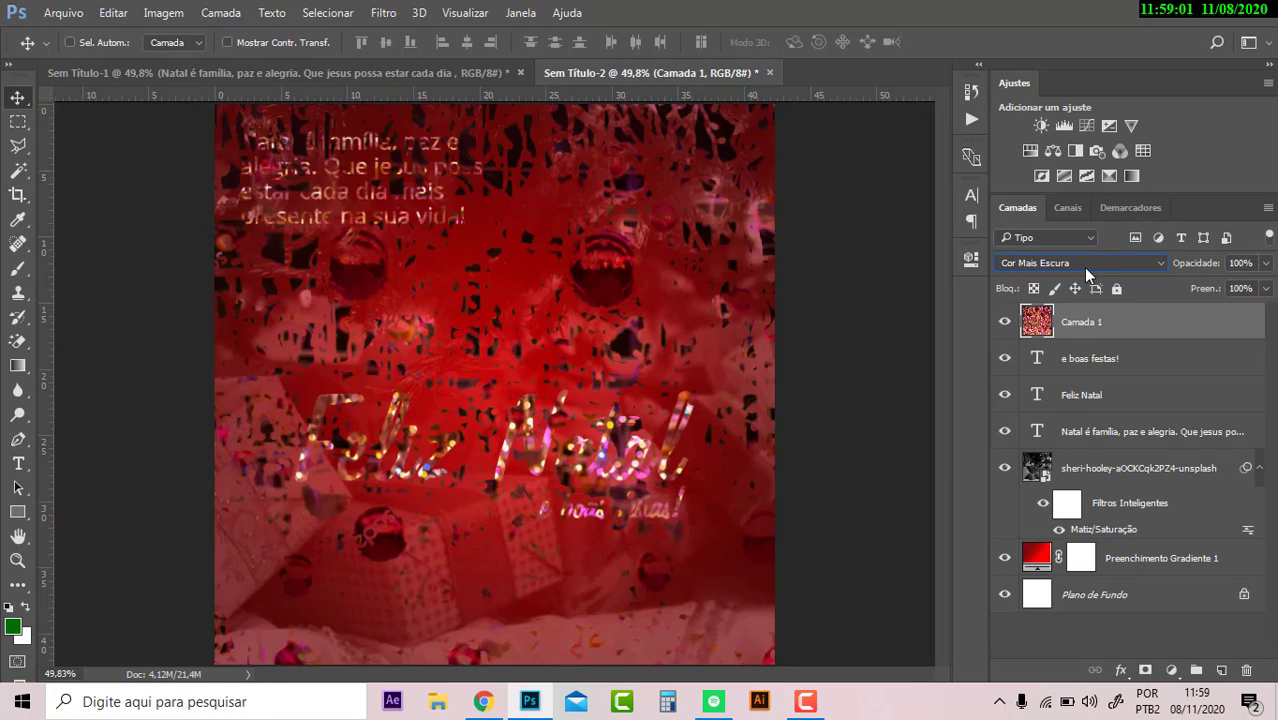
scroll(1083, 267, "down", 14)
scroll(1083, 267, "down", 1)
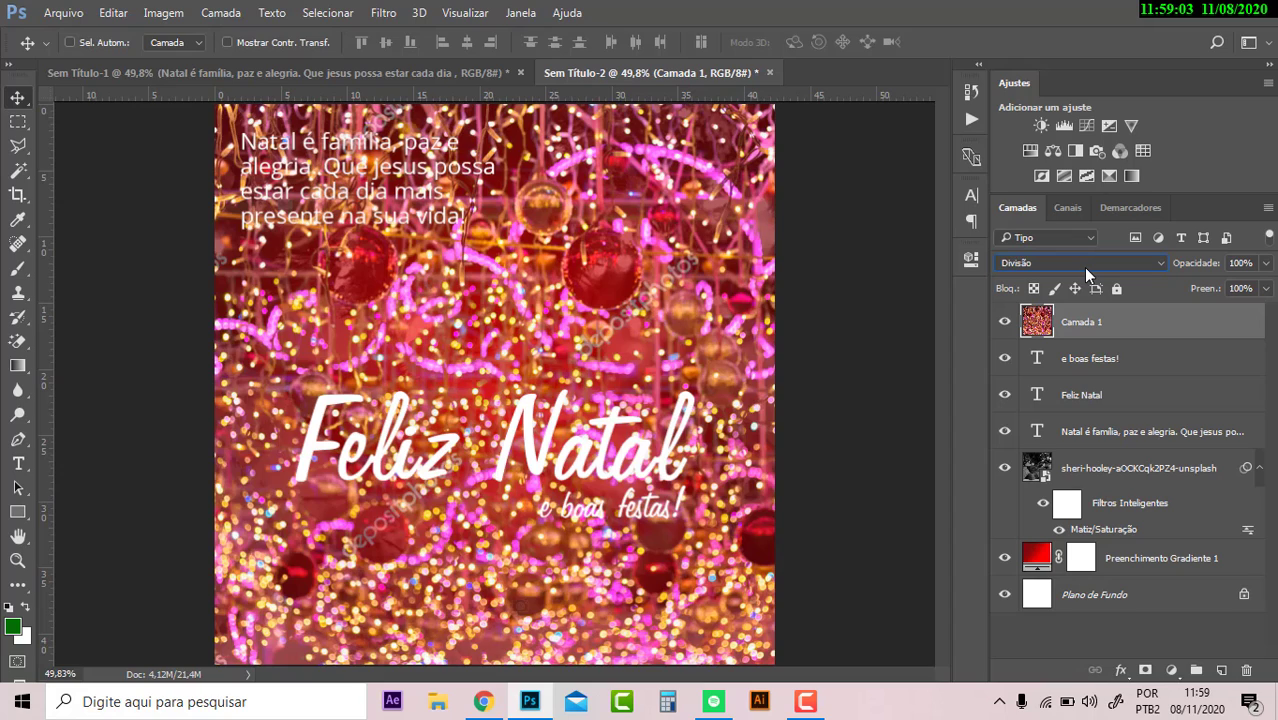
left_click_drag(1212, 292, 1131, 298)
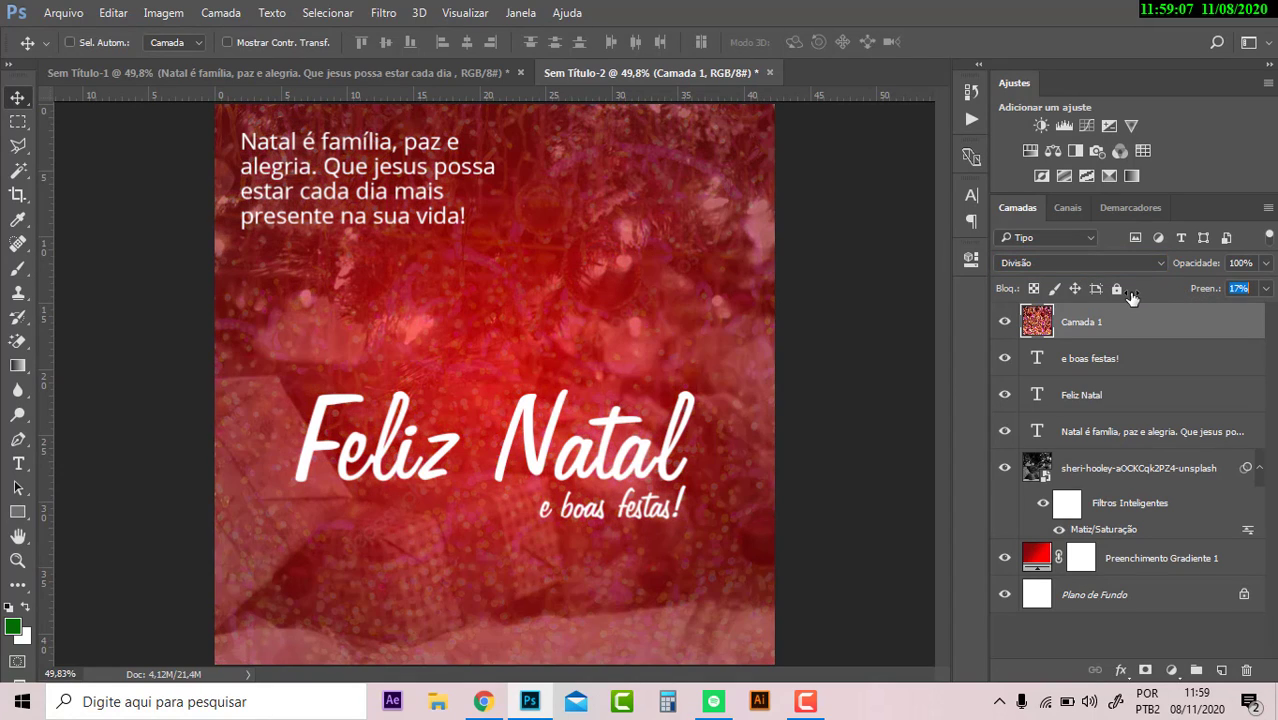
right_click(1100, 316)
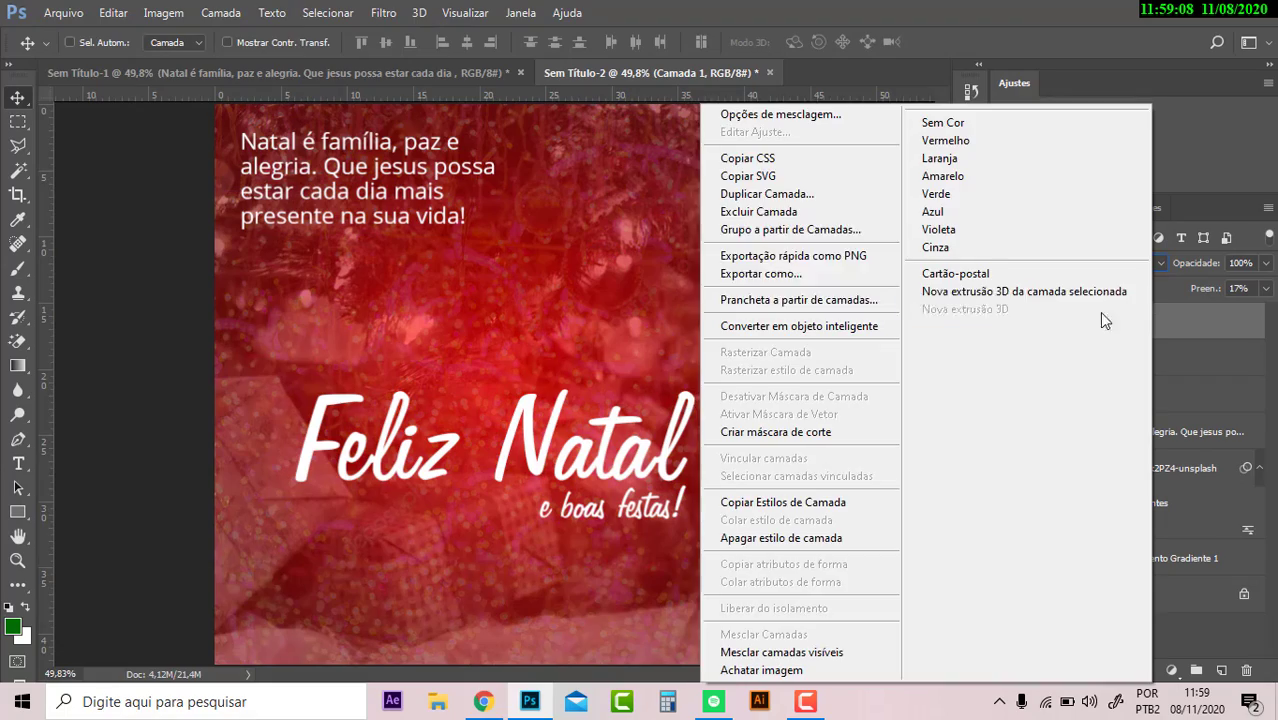
left_click(773, 212)
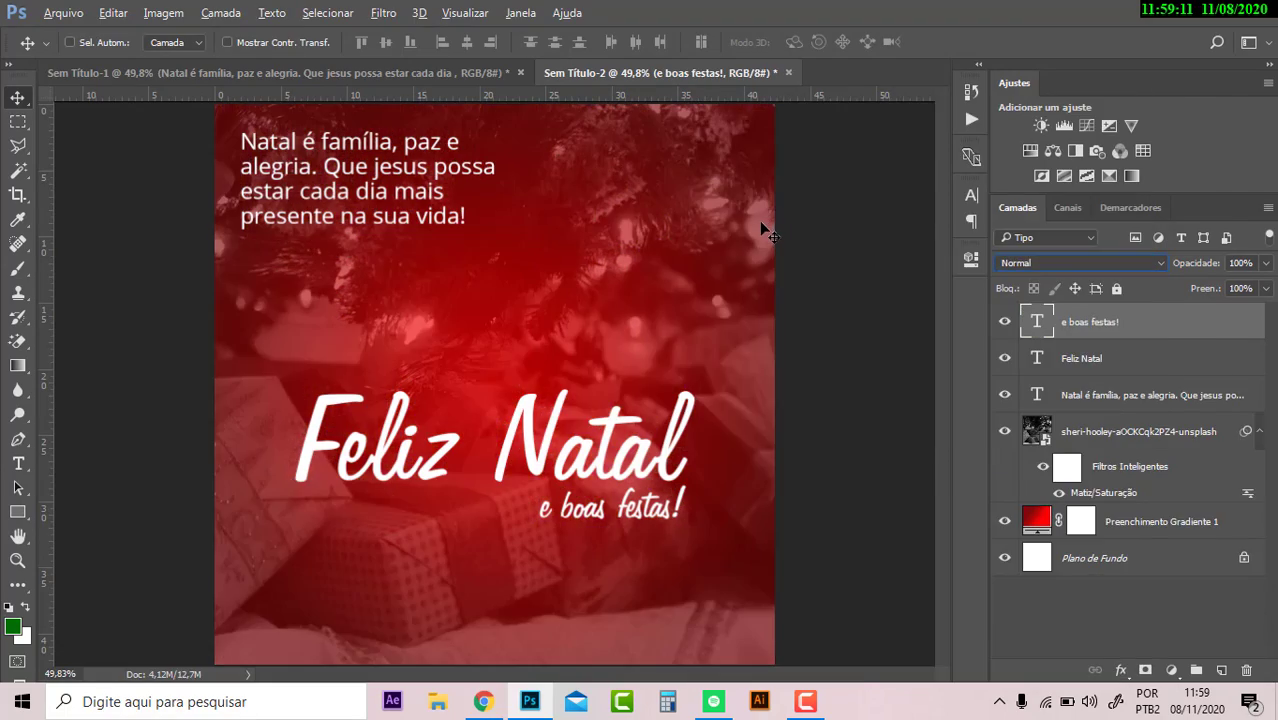
key("alt+Tab")
Go back through browser history to the start of the brilho natal search
scroll(513, 267, "up", 5)
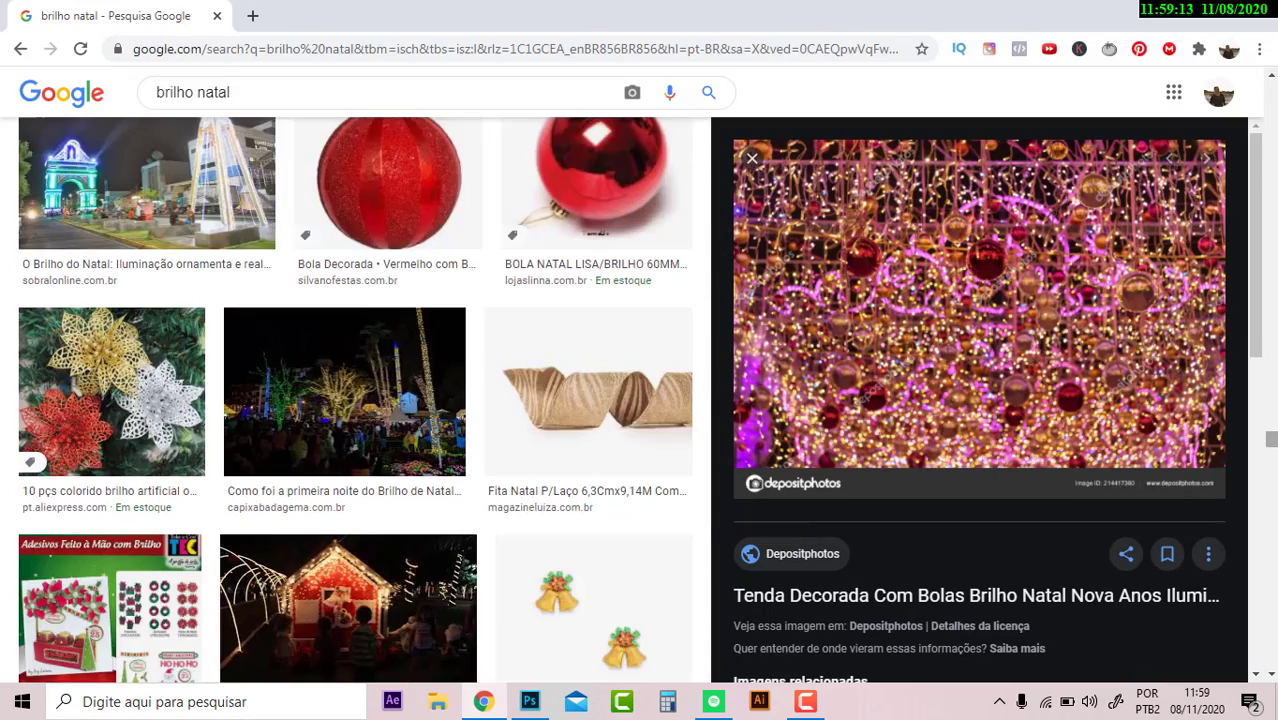
left_click_drag(1270, 440, 1262, 100)
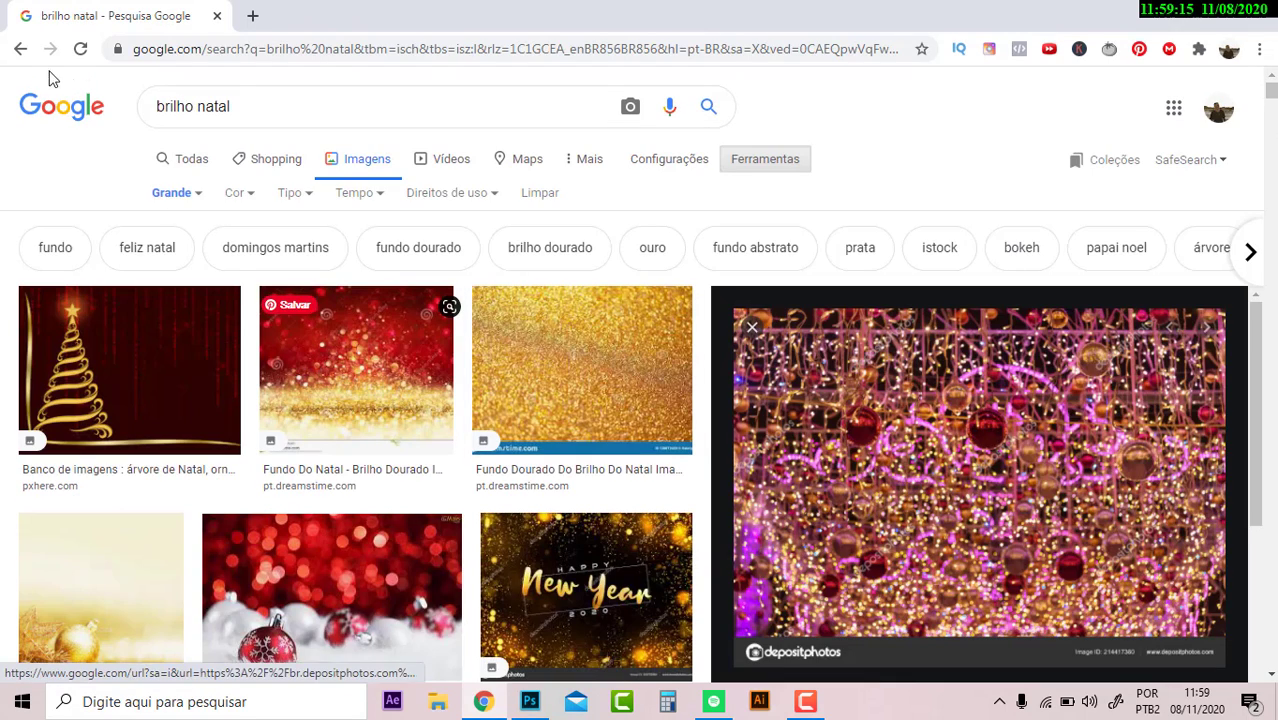
left_click(22, 50)
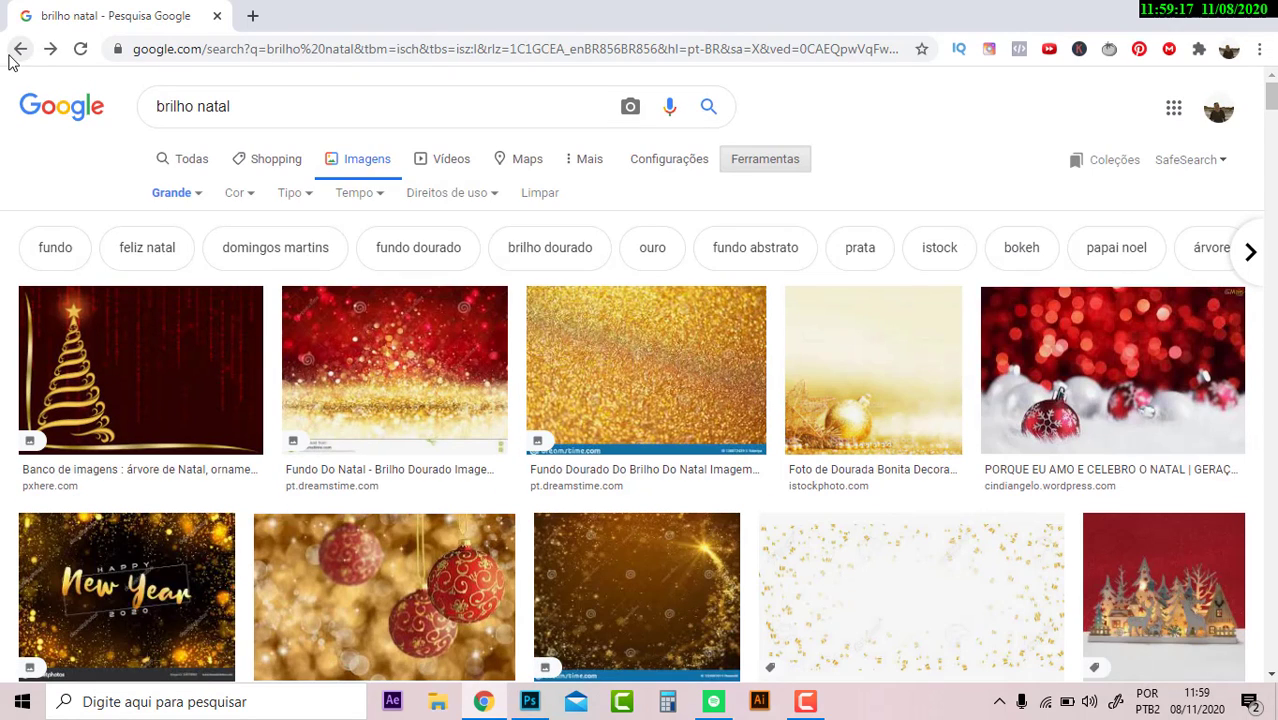
left_click(14, 50)
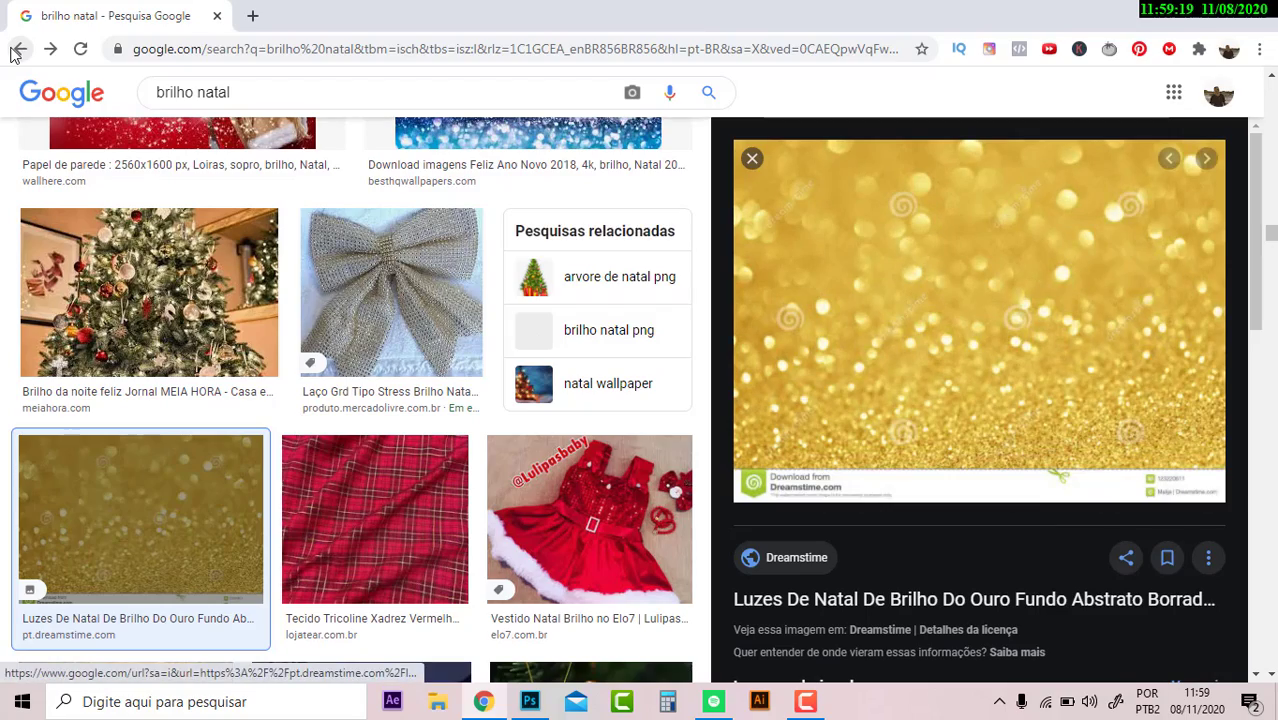
left_click(16, 50)
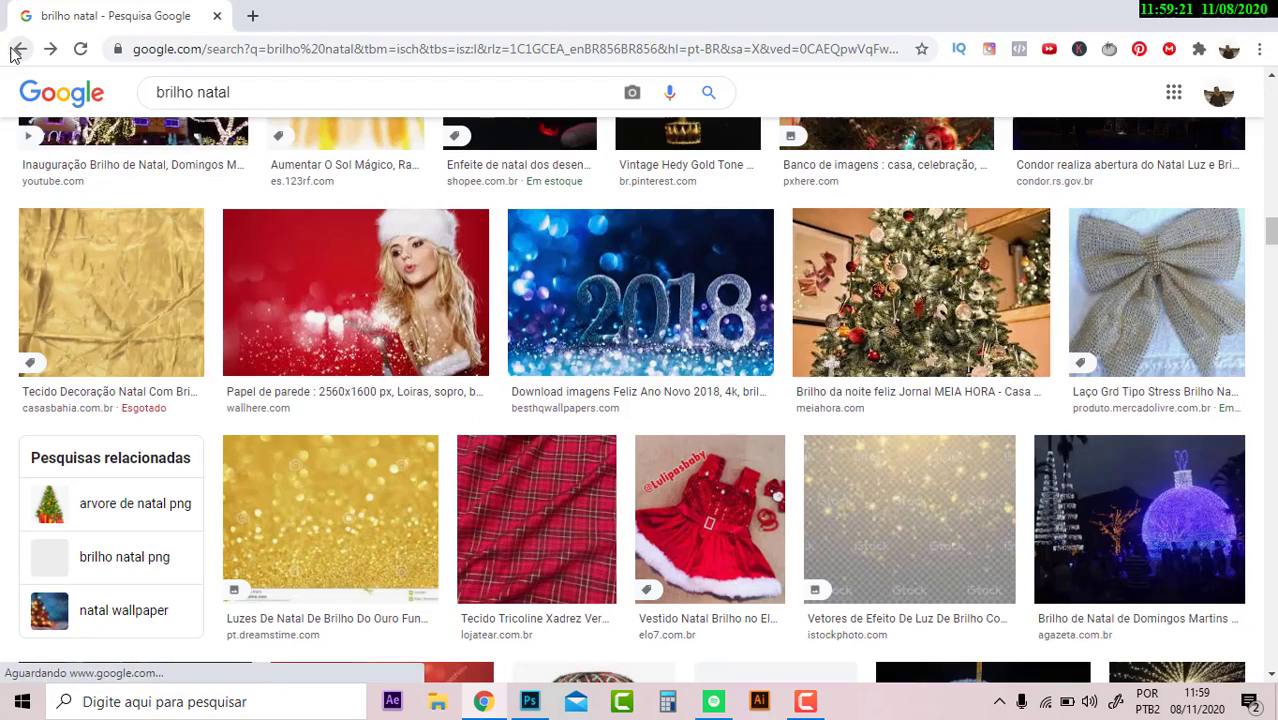
left_click(20, 50)
left_click(20, 50)
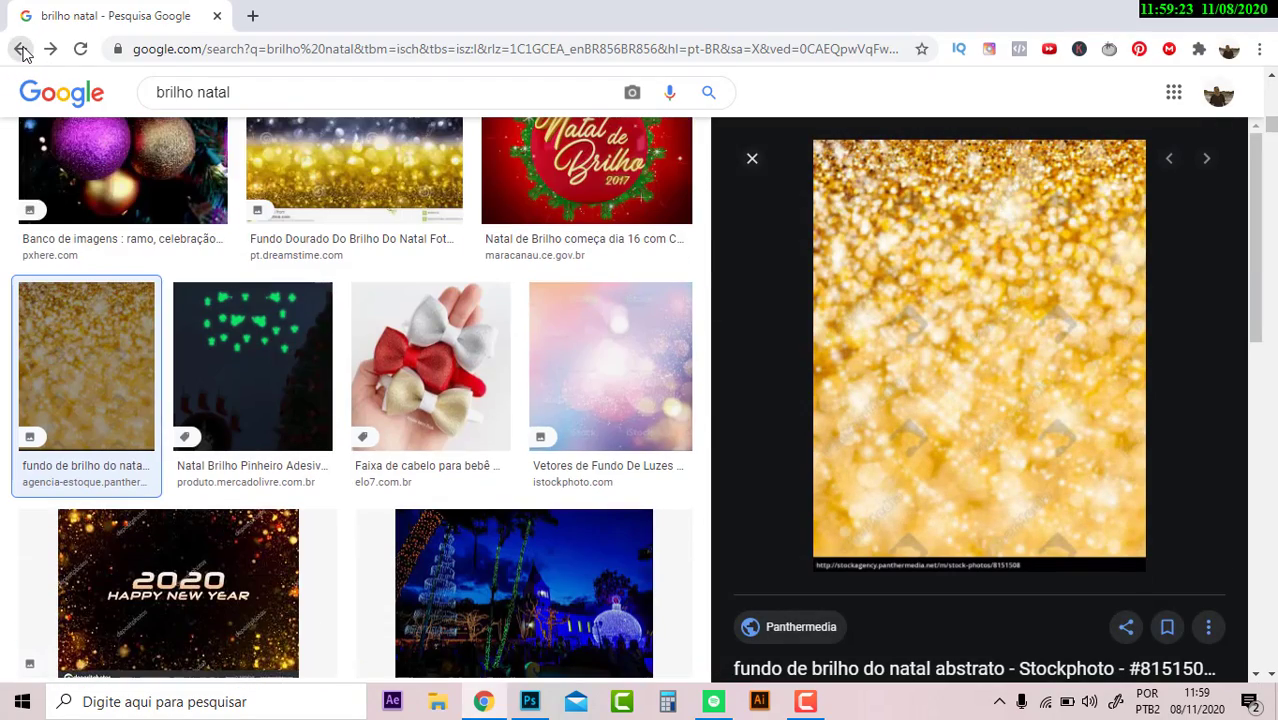
left_click(22, 50)
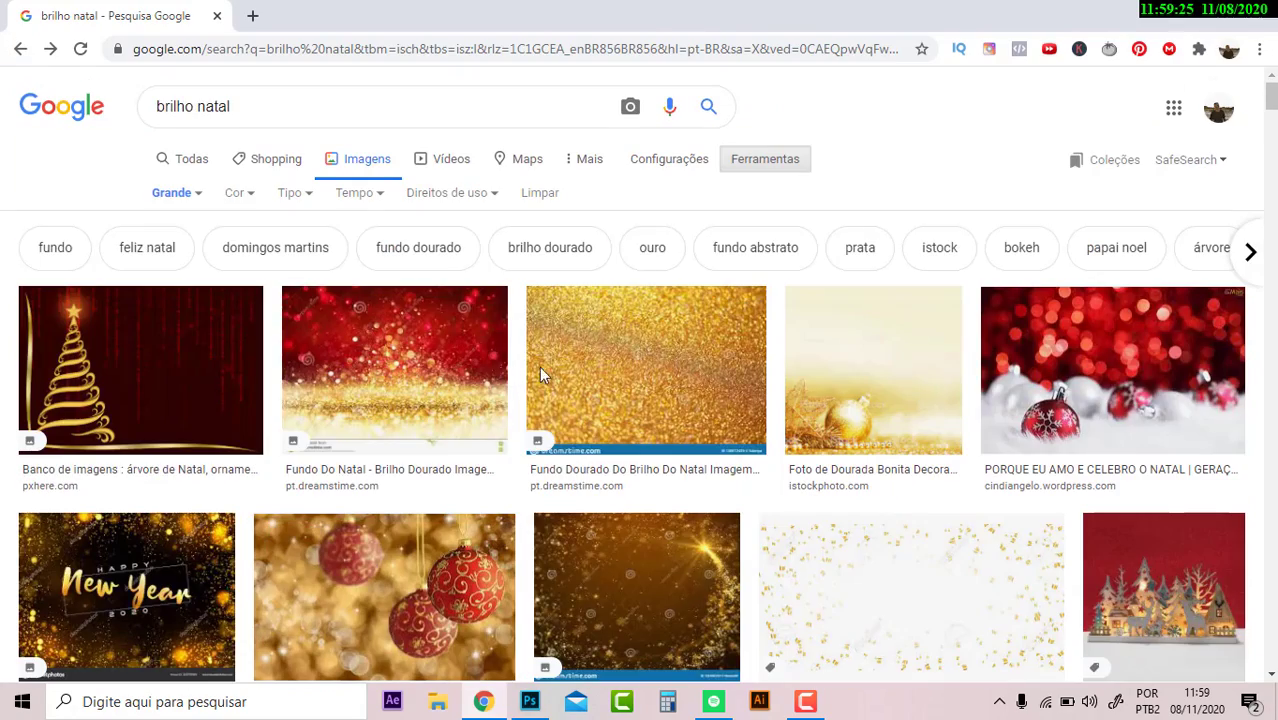
left_click(20, 50)
left_click(20, 50)
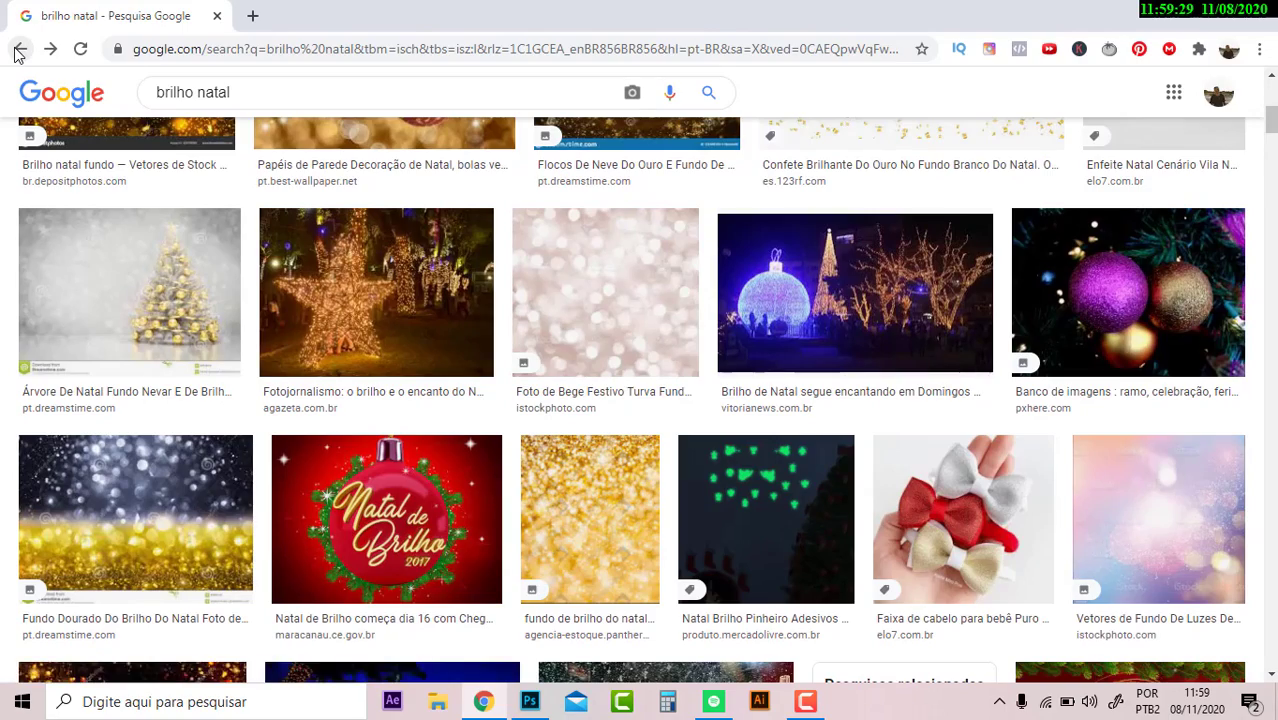
left_click(20, 50)
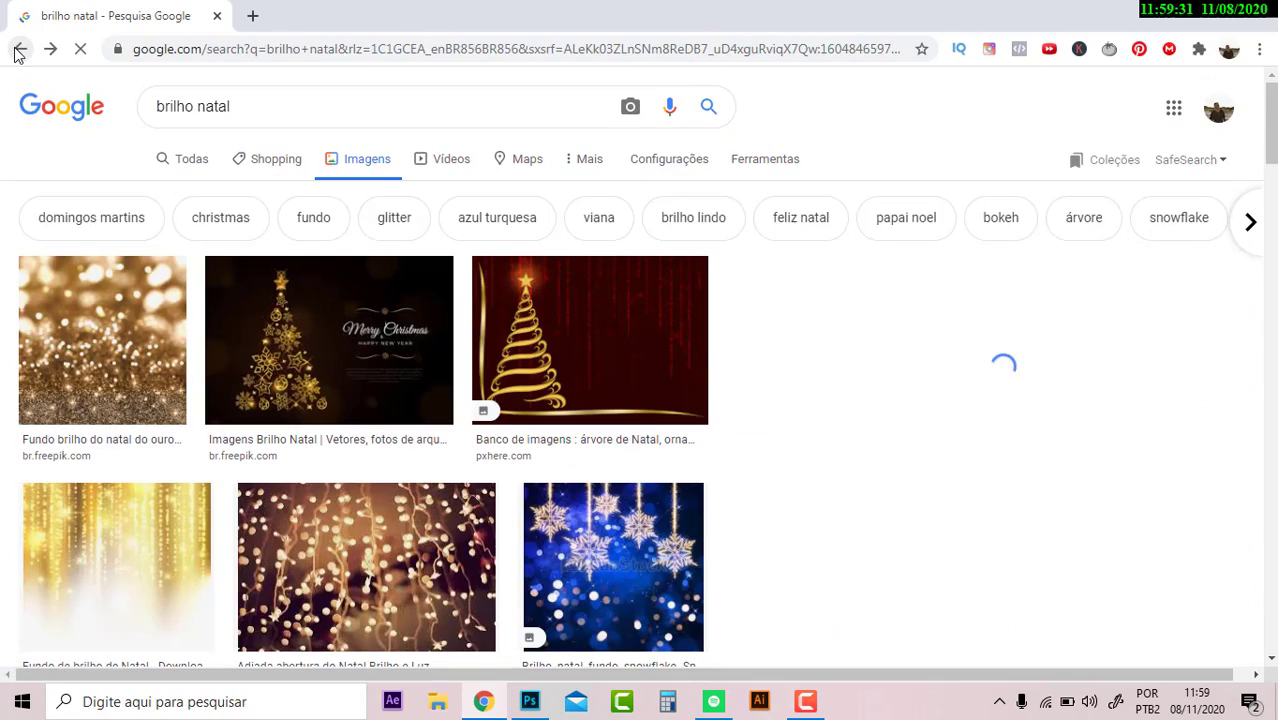
Copy the blurred golden bokeh 'Abstrato Com Efeito Borrado' image
scroll(43, 285, "up", 2)
scroll(195, 342, "up", 5)
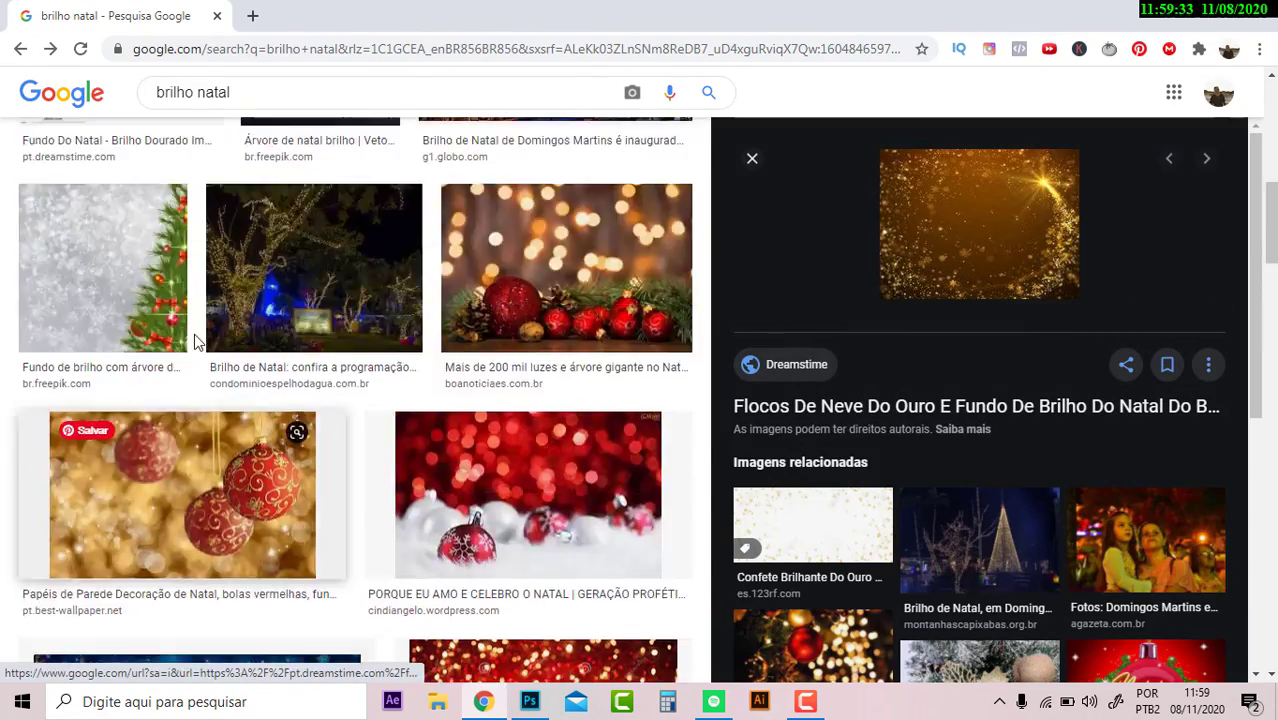
scroll(195, 342, "up", 5)
left_click(150, 330)
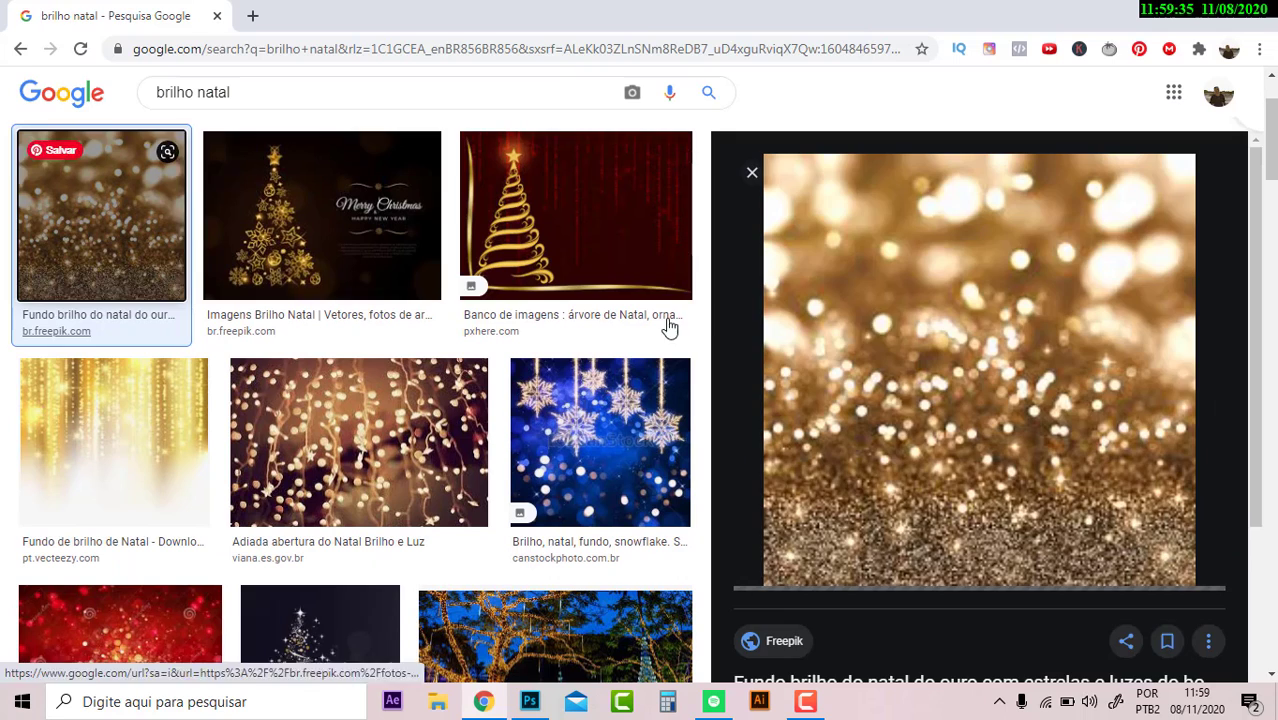
scroll(1000, 368, "down", 4)
scroll(998, 368, "down", 2)
left_click(993, 371)
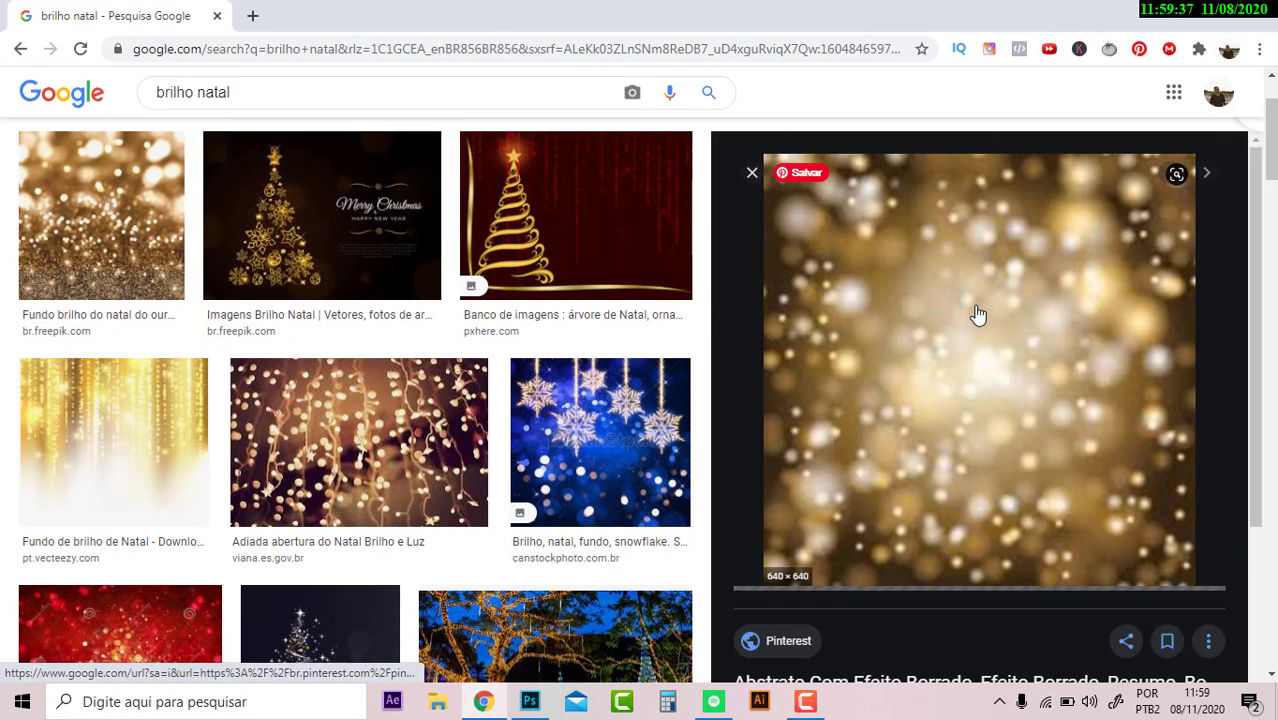
right_click(977, 307)
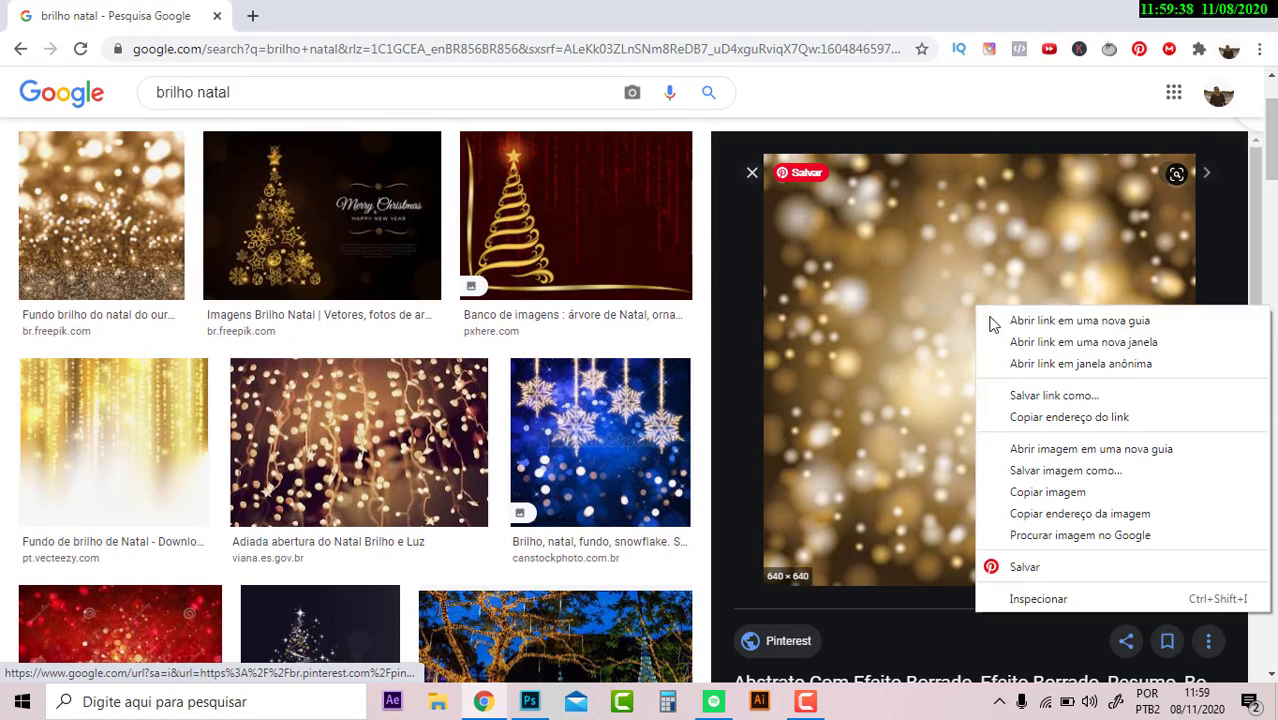
left_click(1048, 492)
key("alt+Tab")
Paste the bokeh image and enlarge it to about 189% to fill the canvas
key("ctrl+v")
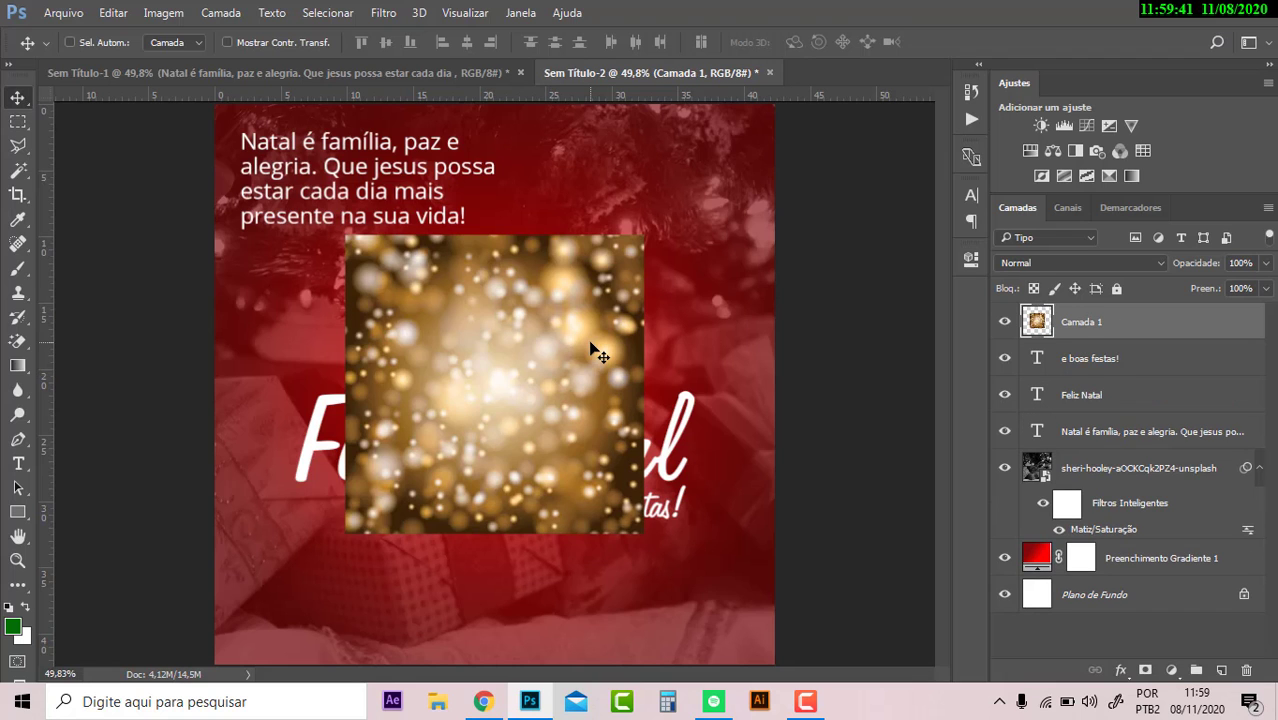
key("ctrl+t")
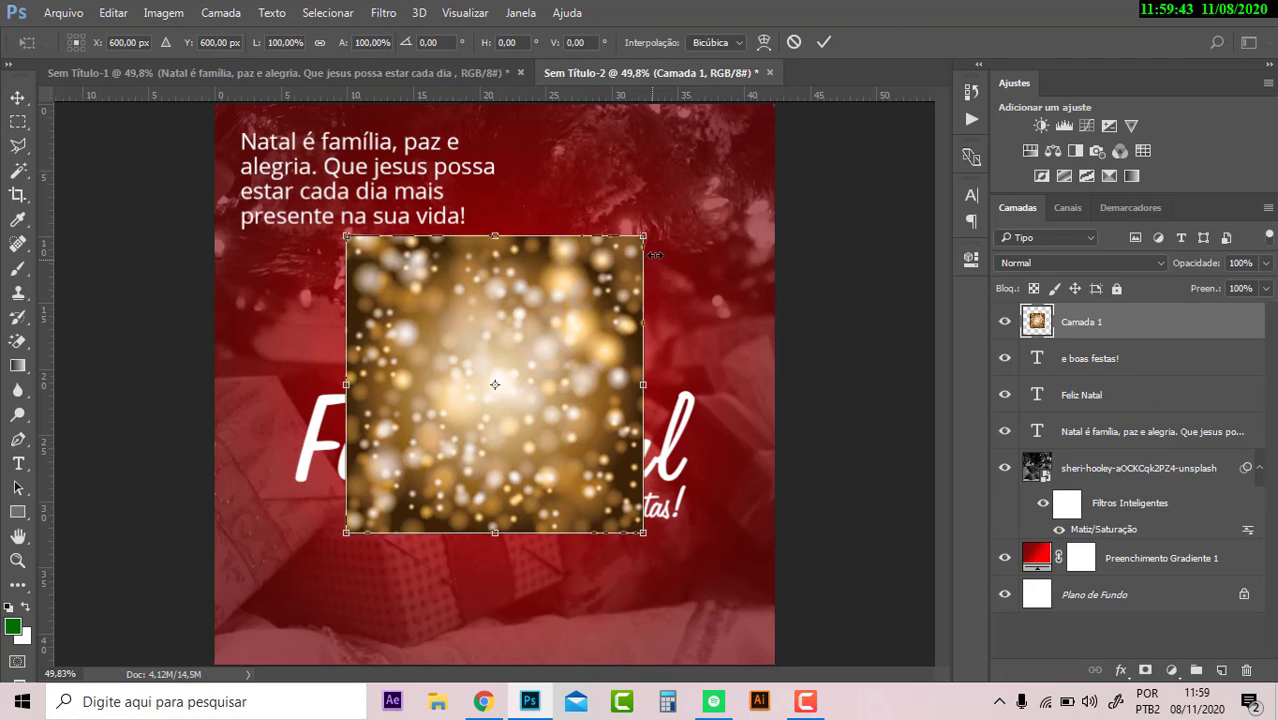
left_click_drag(645, 238, 776, 104)
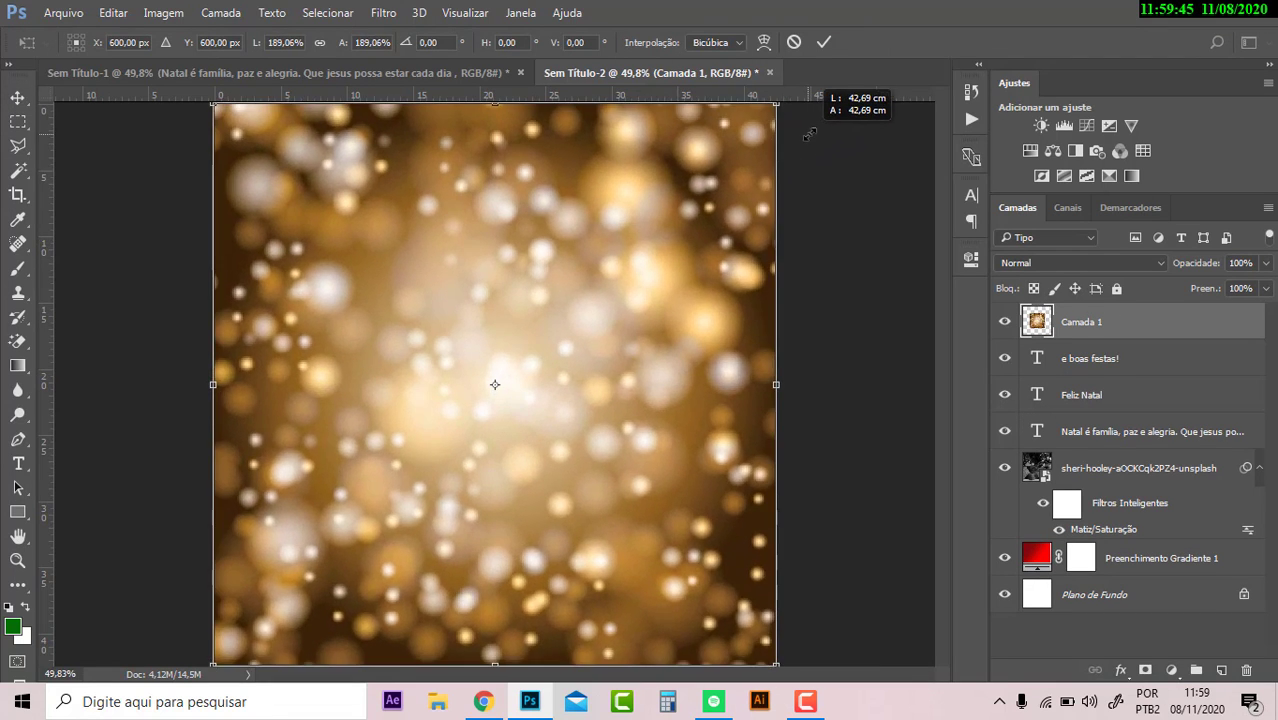
key("Return")
Set the bokeh layer's blend mode to Clarear with Fill at 19%
left_click(1073, 264)
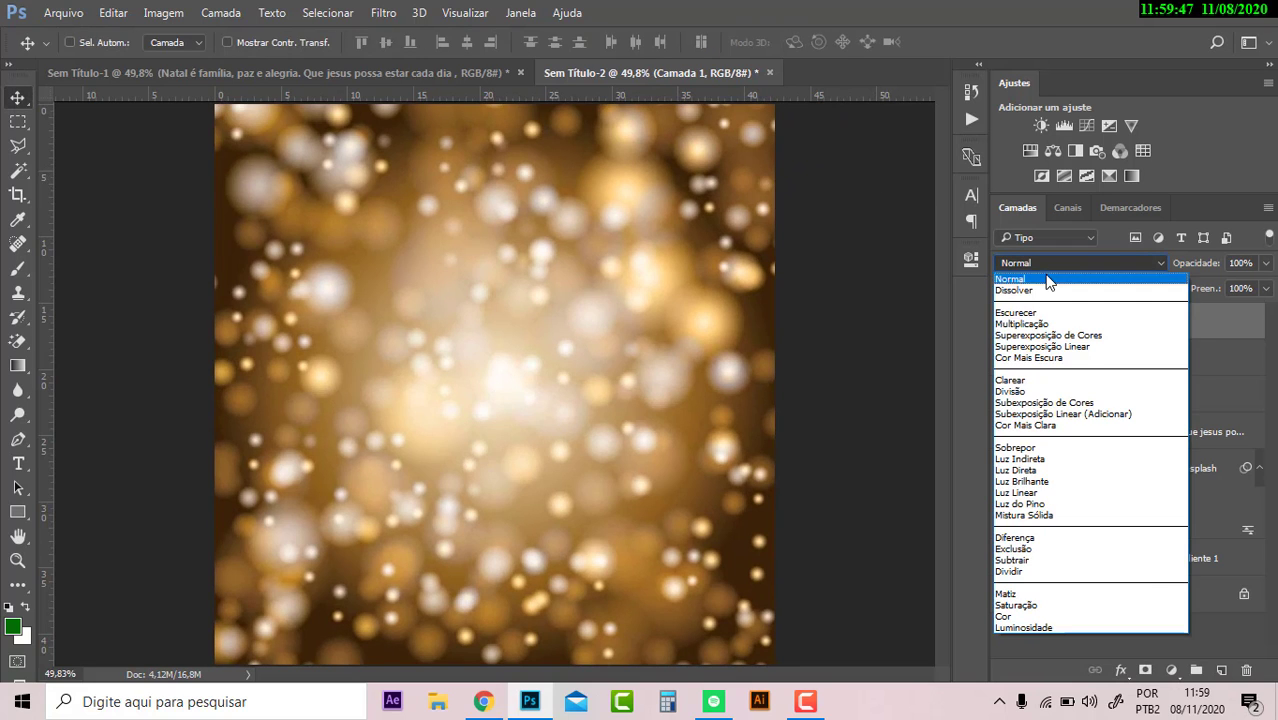
left_click(1050, 283)
key("Down")
key("Down")
key("Down")
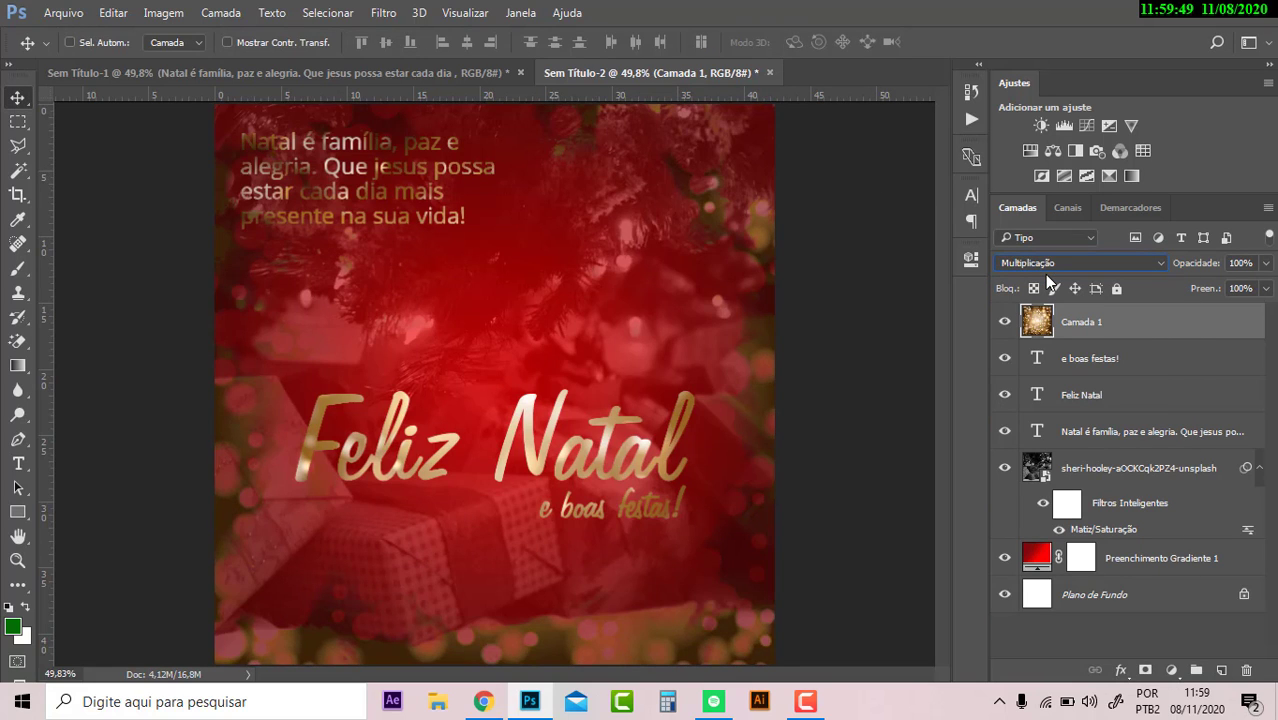
key("Down")
key("Down")
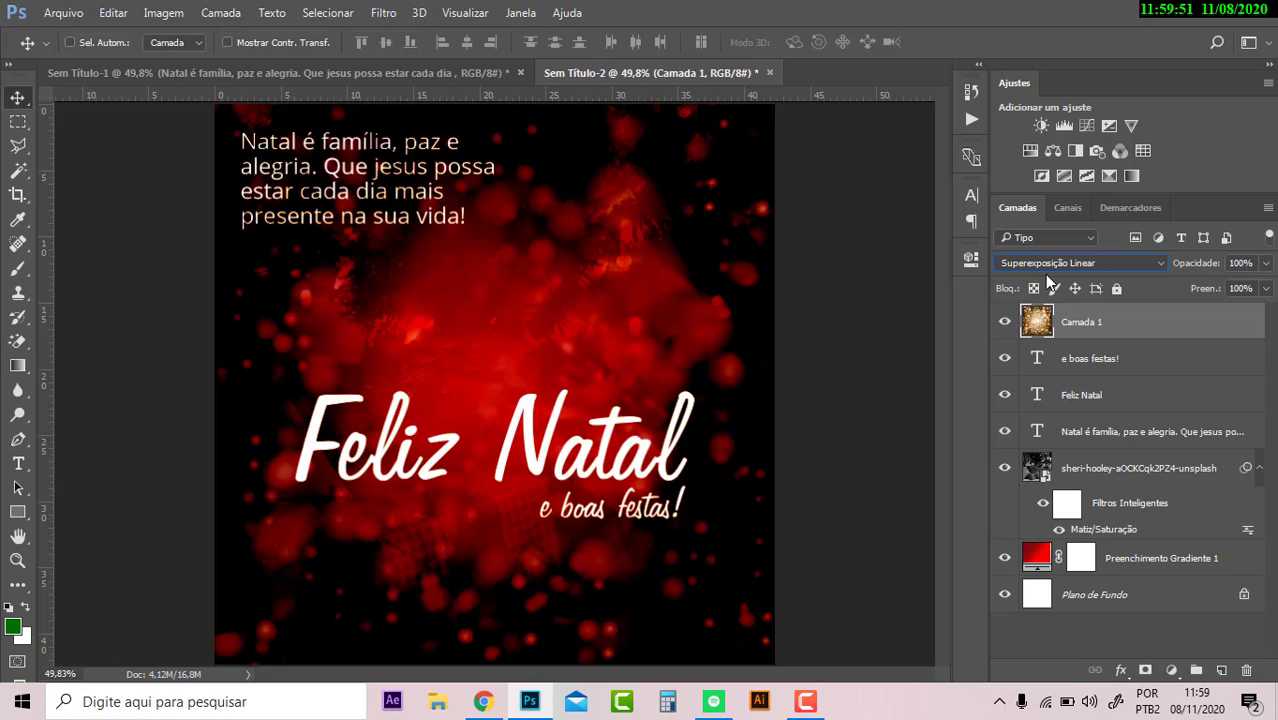
key("Down")
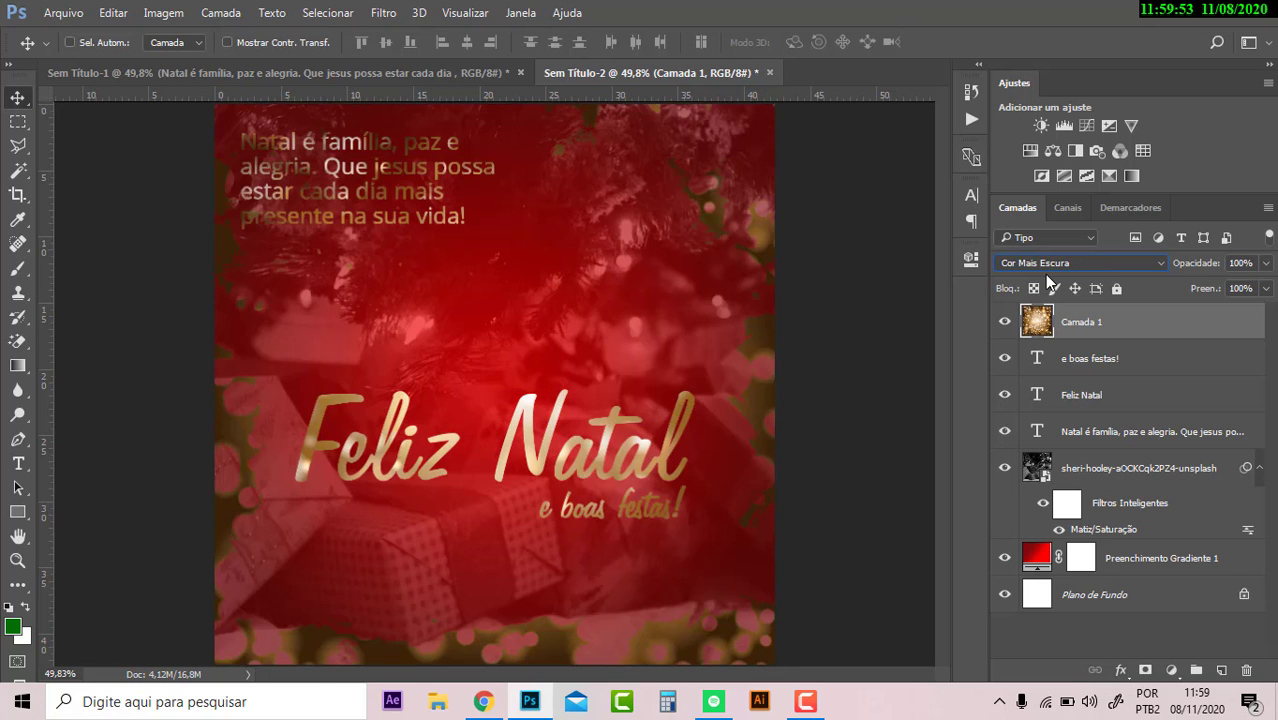
key("Down")
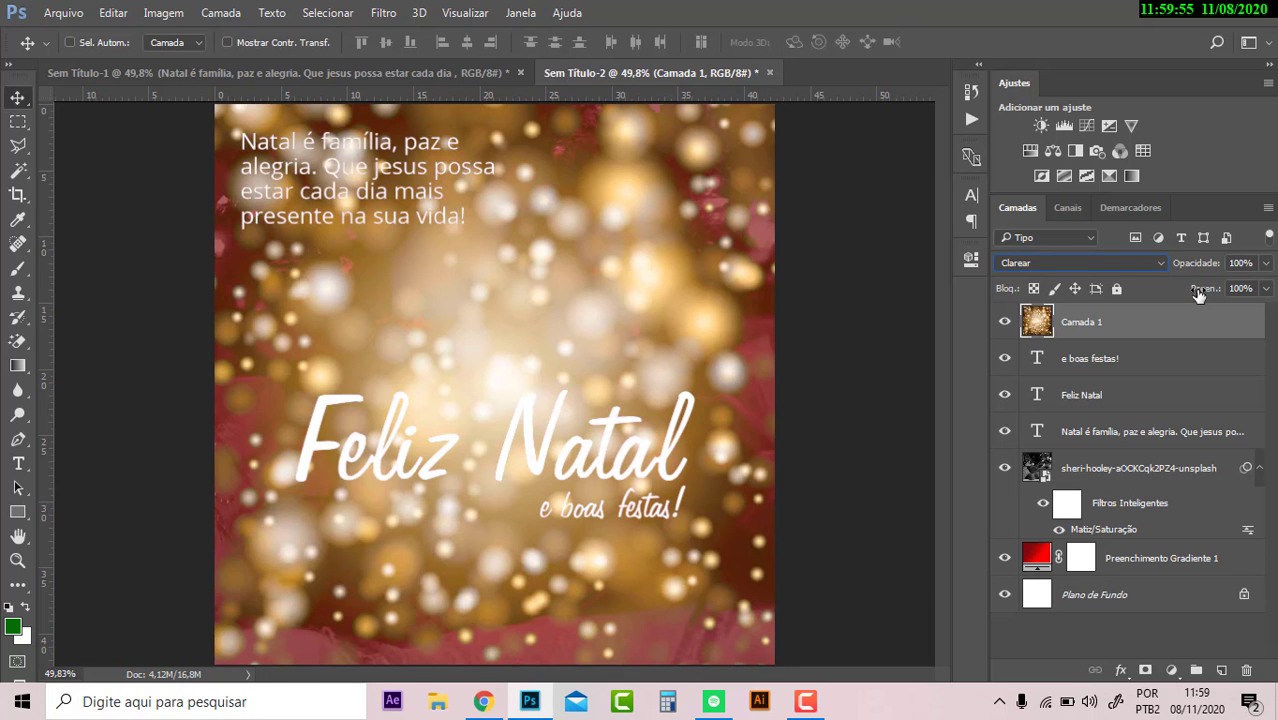
mouse_move(1199, 295)
left_mouse_down()
mouse_move(1157, 296)
mouse_move(1273, 313)
left_mouse_up()
Desaturate the bokeh layer with Hue/Saturation at Saturation -100
key("ctrl+u")
type("-100")
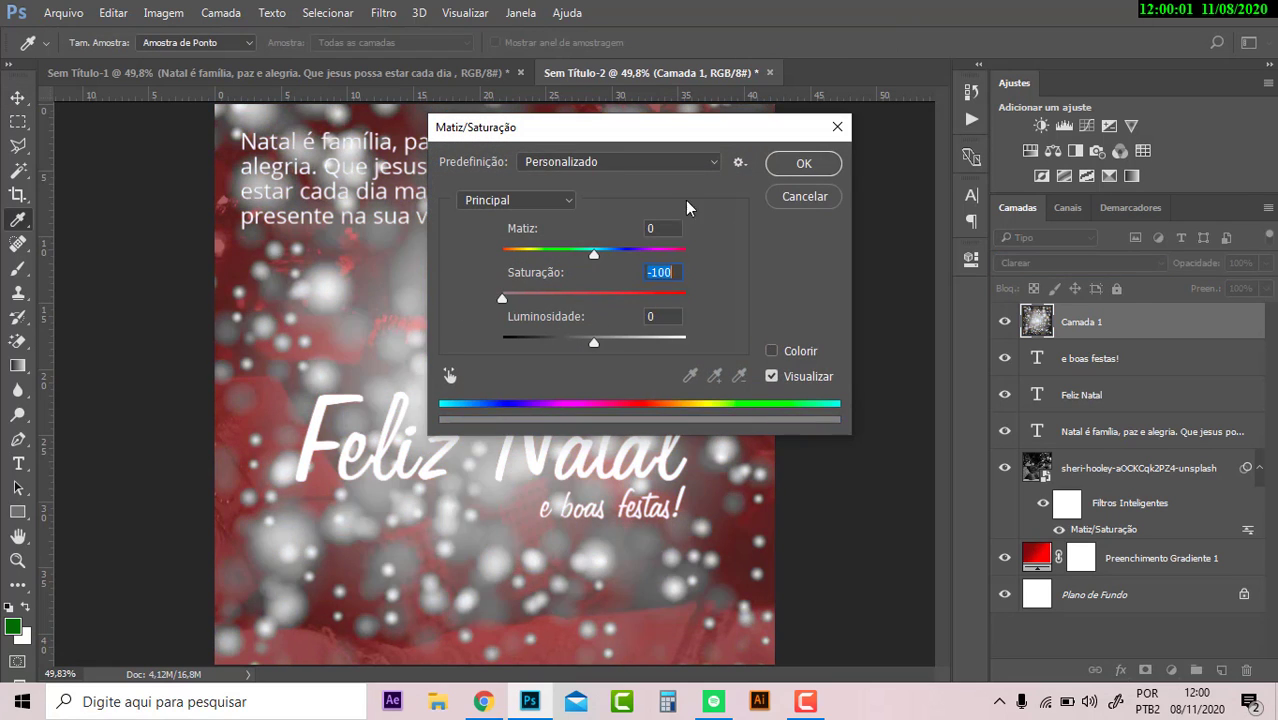
left_click(803, 163)
Try several blend modes and fill levels on the grey bokeh layer
left_click(1080, 262)
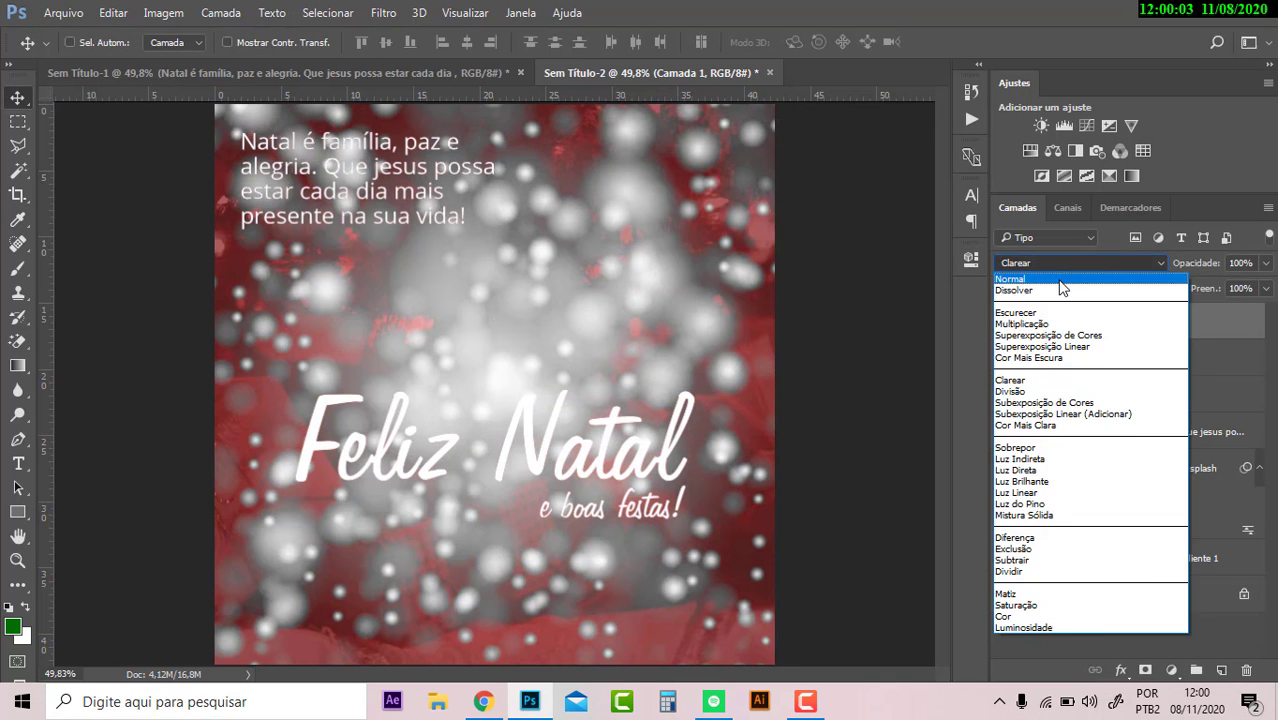
left_click(1057, 280)
key("Down")
key("Down")
key("Down")
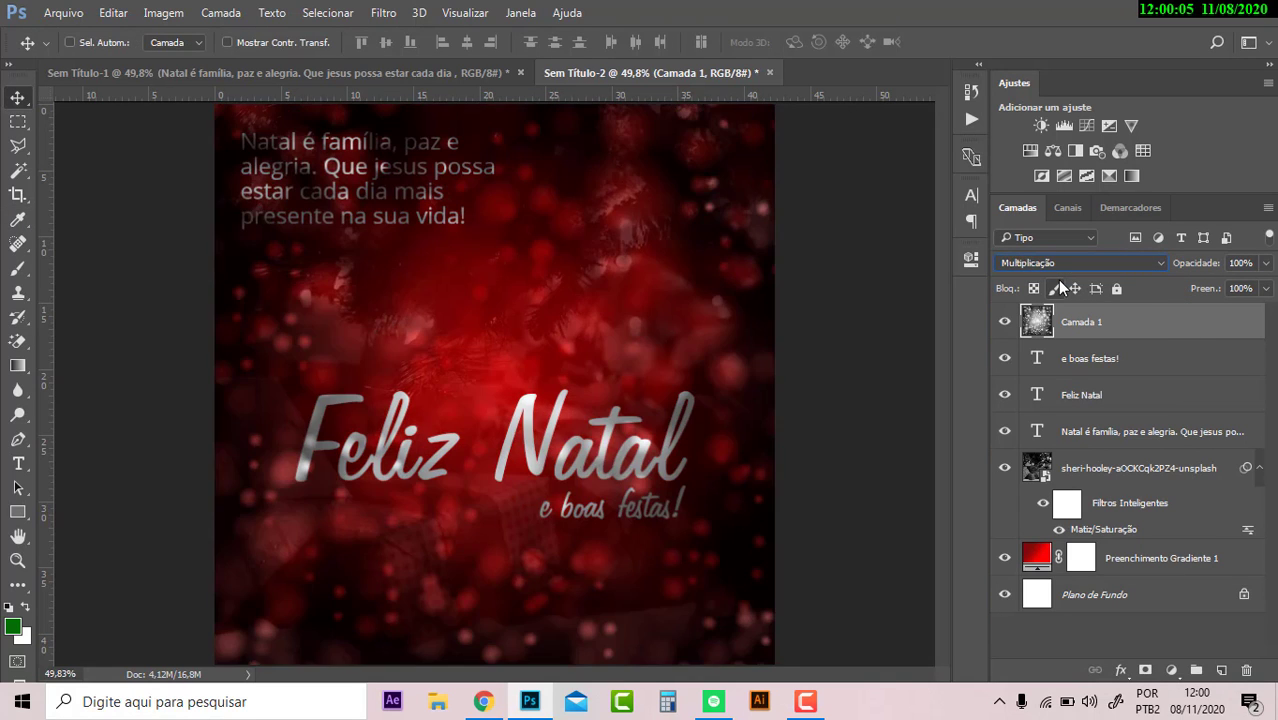
key("Down")
key("Down")
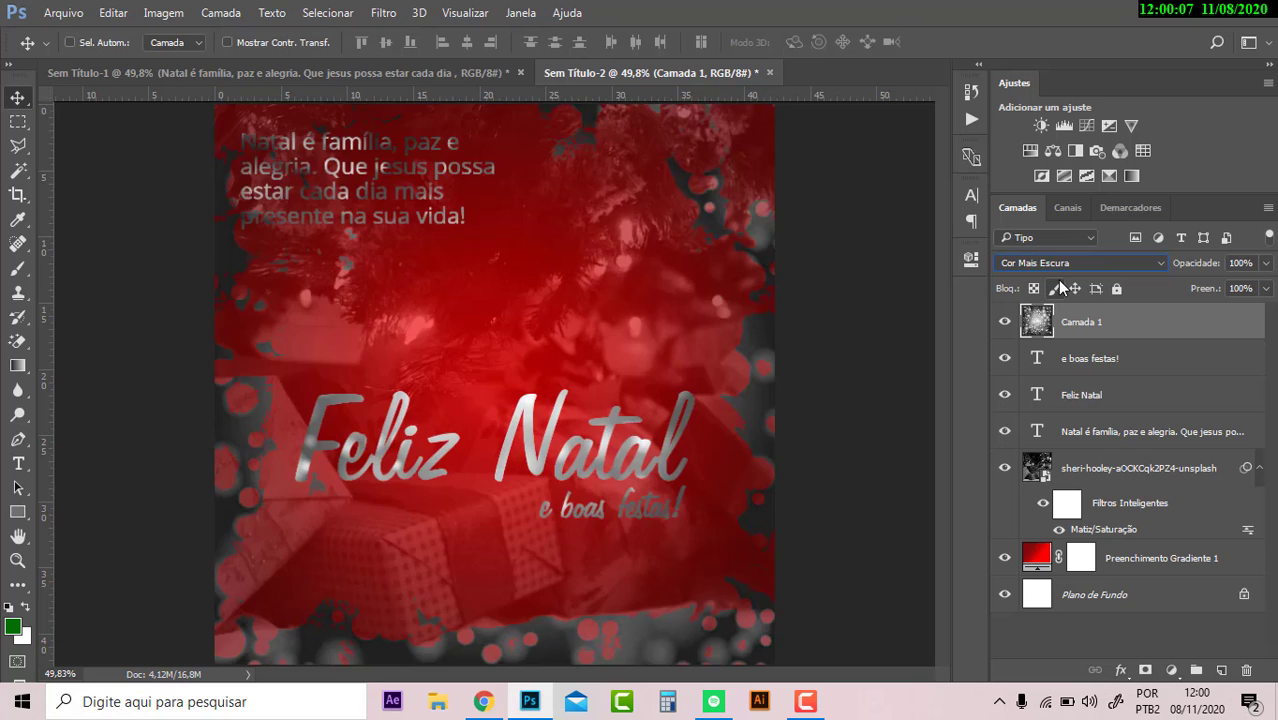
key("Down")
key("Down")
key("Down")
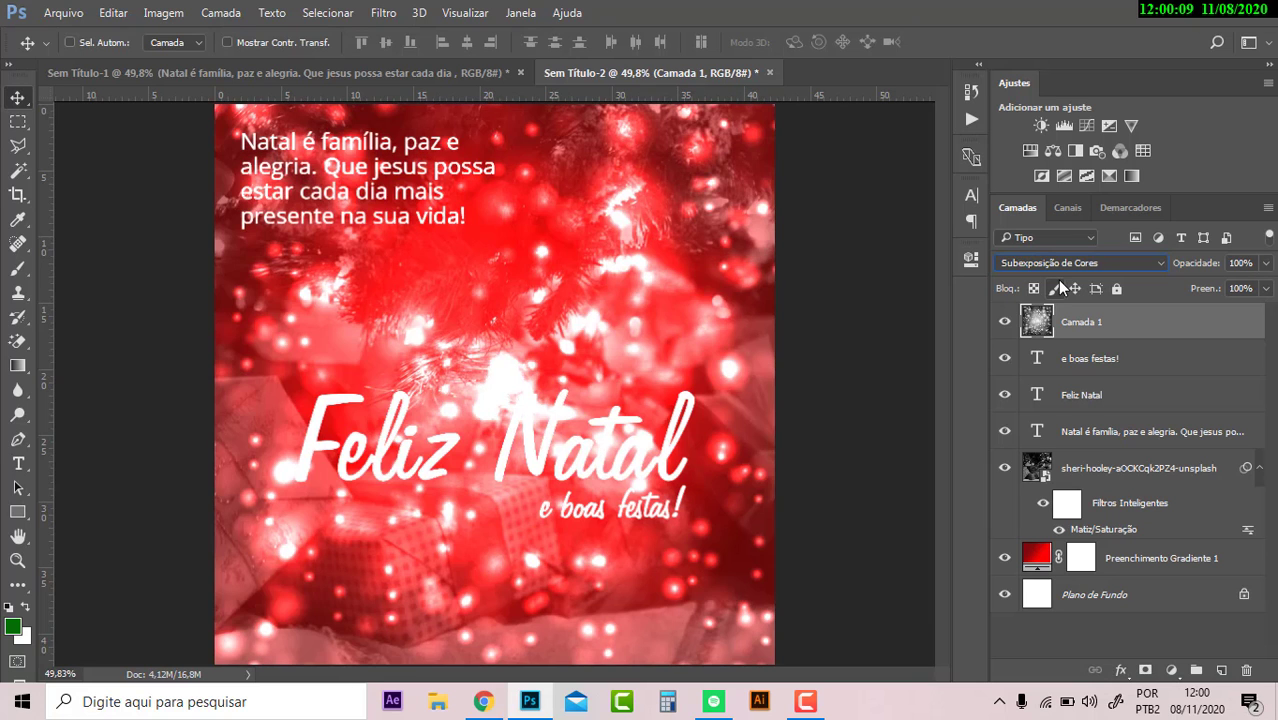
left_click_drag(1200, 289, 1180, 291)
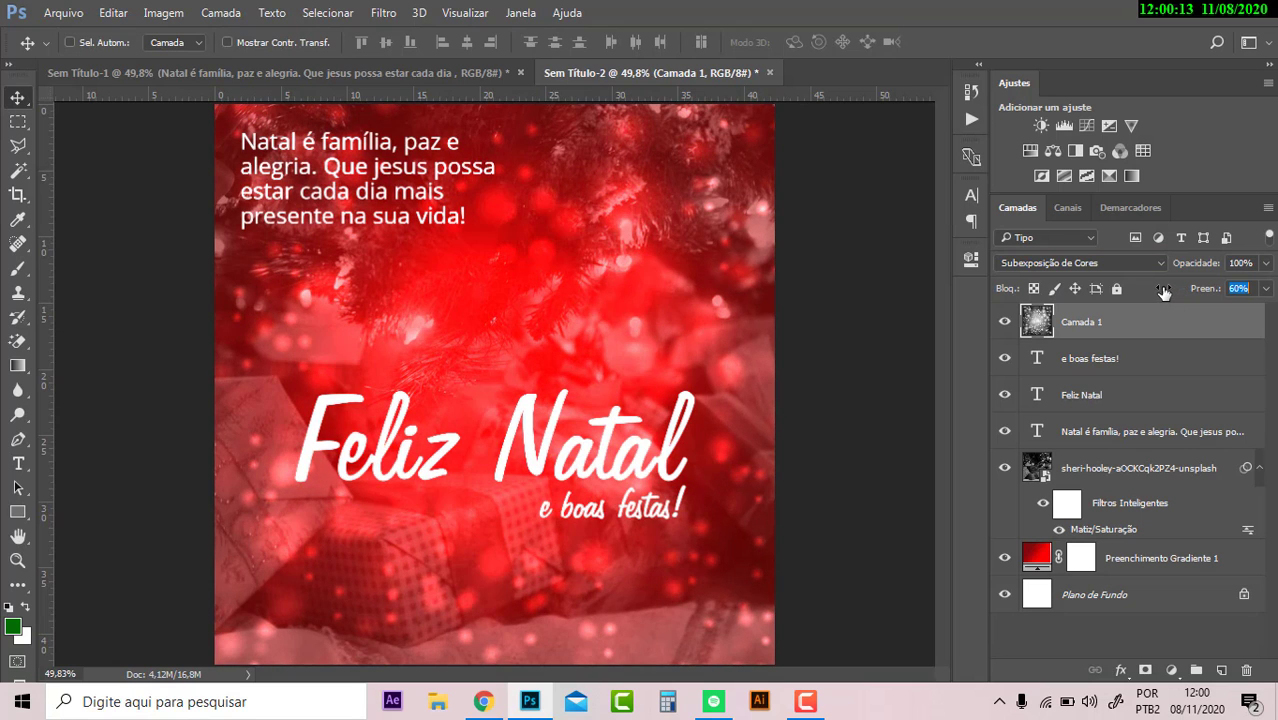
left_click_drag(1174, 291, 1148, 294)
left_click_drag(1229, 305, 1262, 321)
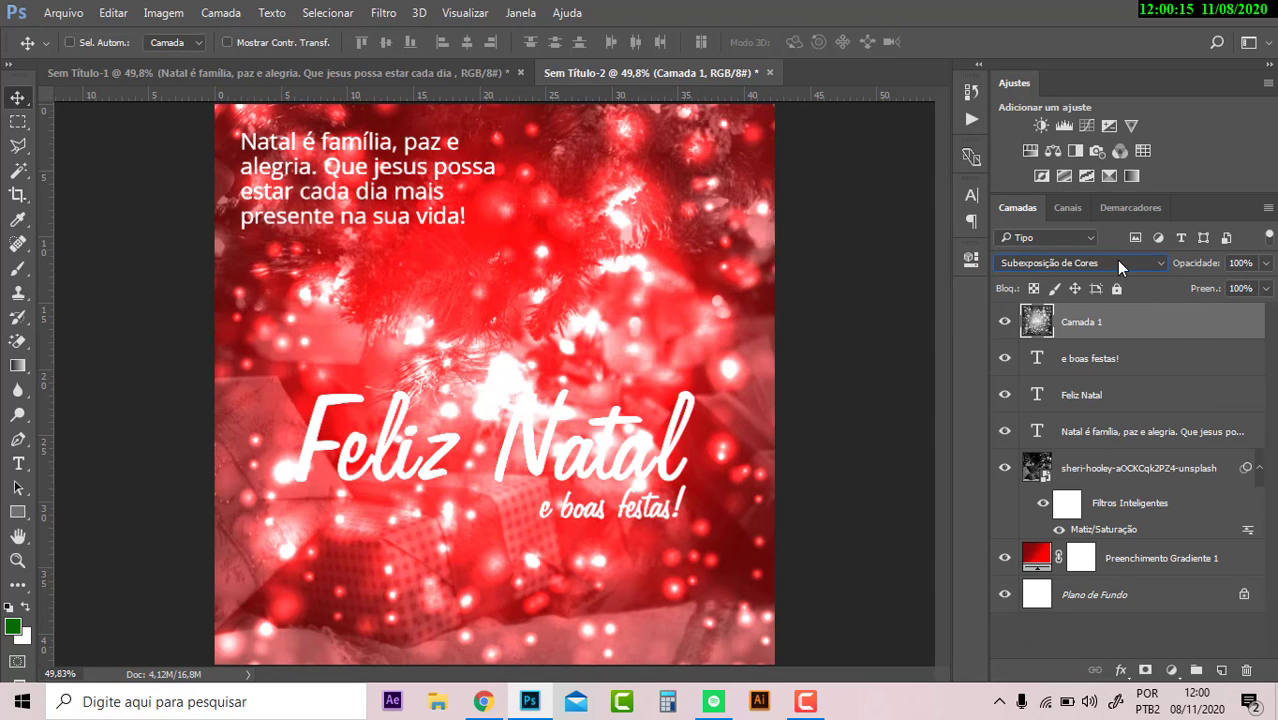
Lower the bokeh layer's fill to fade it, briefly toggling the grid to check
scroll(1116, 260, "down", 1)
scroll(1116, 260, "down", 6)
scroll(1116, 260, "down", 1)
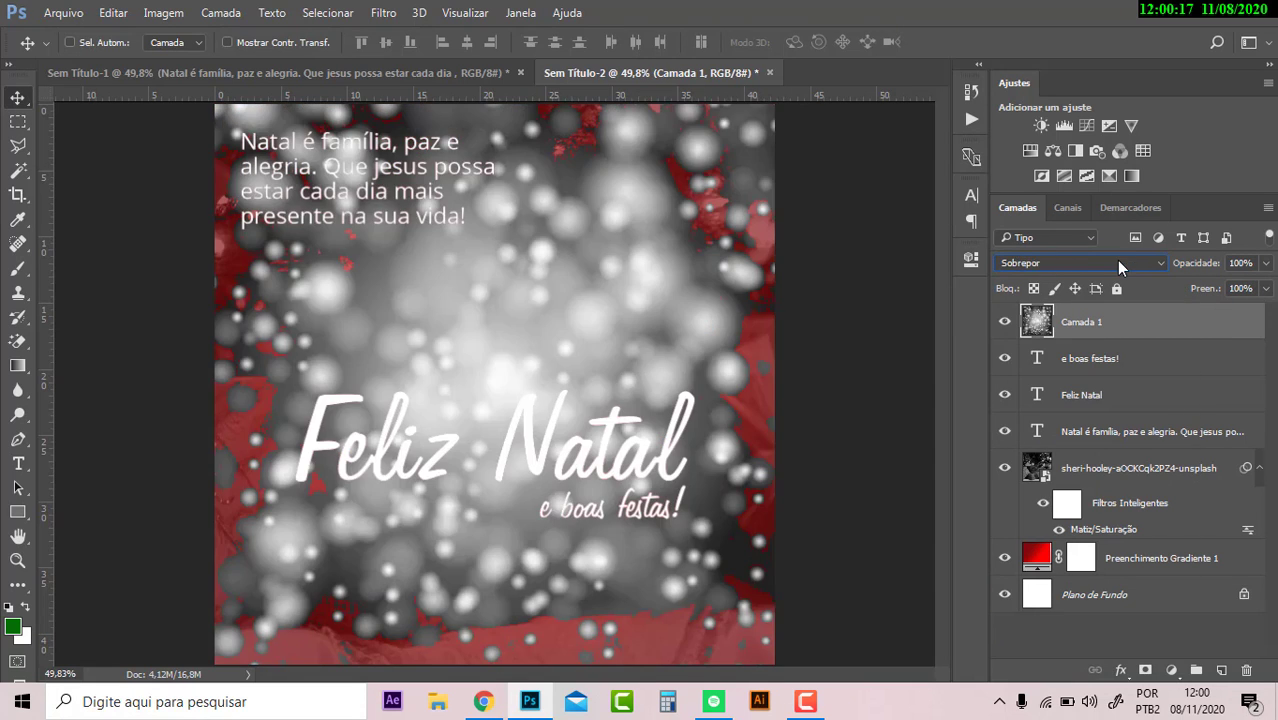
scroll(1116, 260, "up", 1)
scroll(1116, 260, "up", 1)
scroll(1116, 260, "down", 2)
scroll(1116, 260, "down", 2)
scroll(1116, 260, "down", 1)
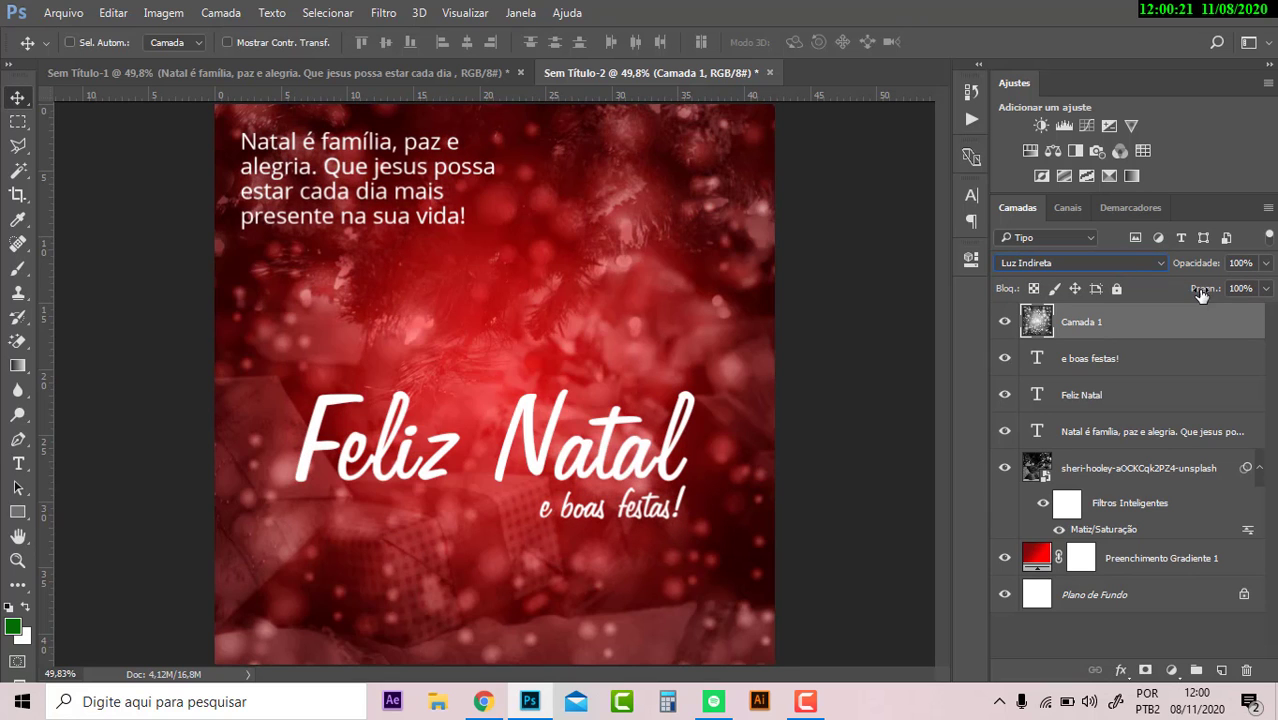
left_click_drag(1201, 294, 1167, 293)
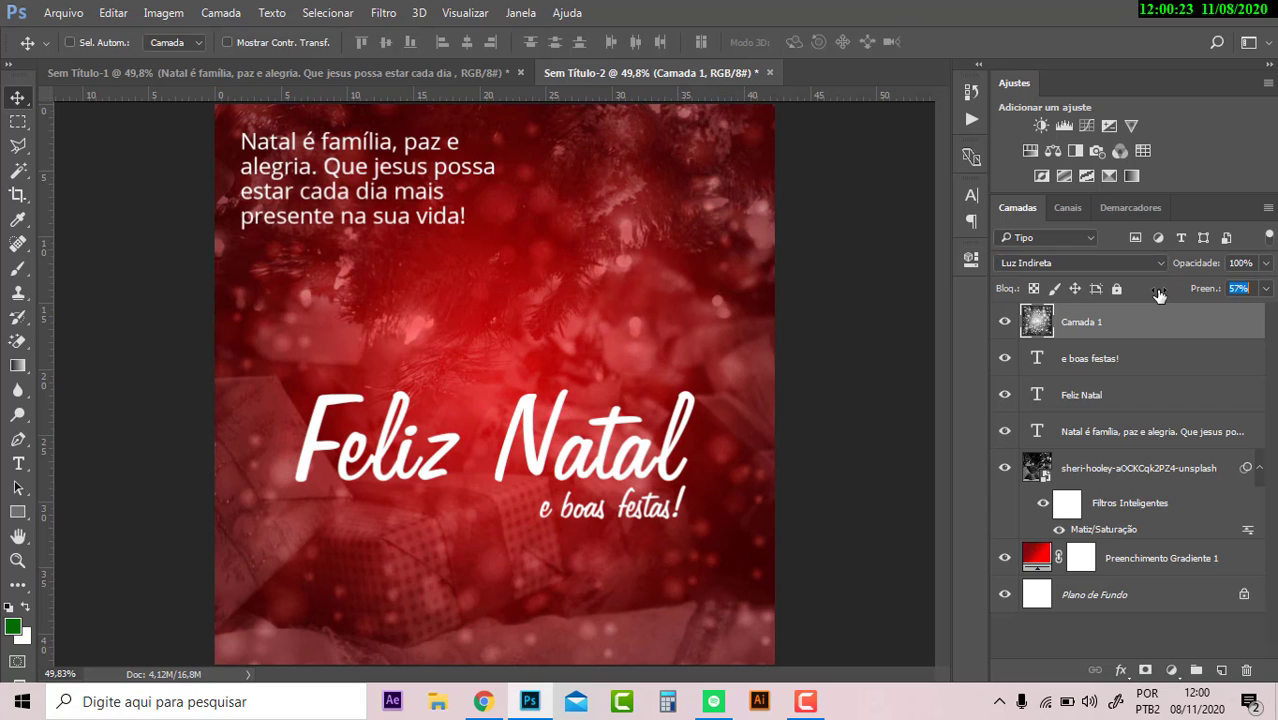
key("ctrl+semicolon")
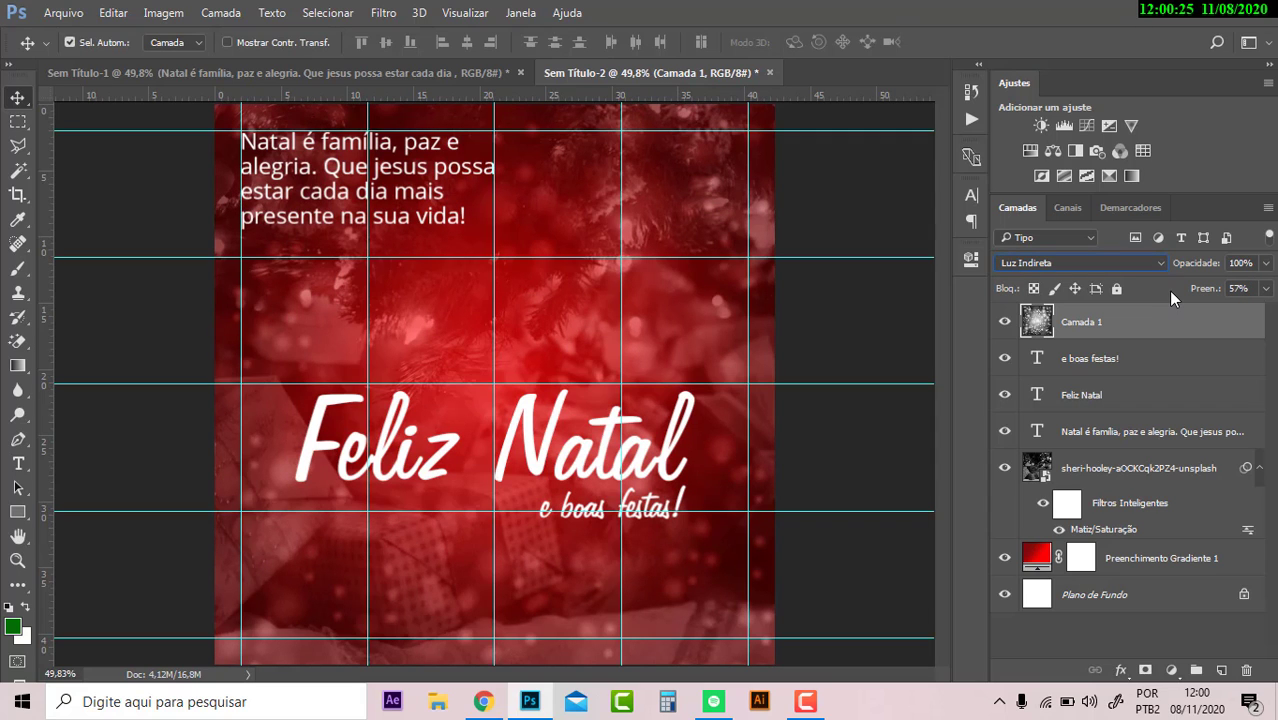
key("ctrl+semicolon")
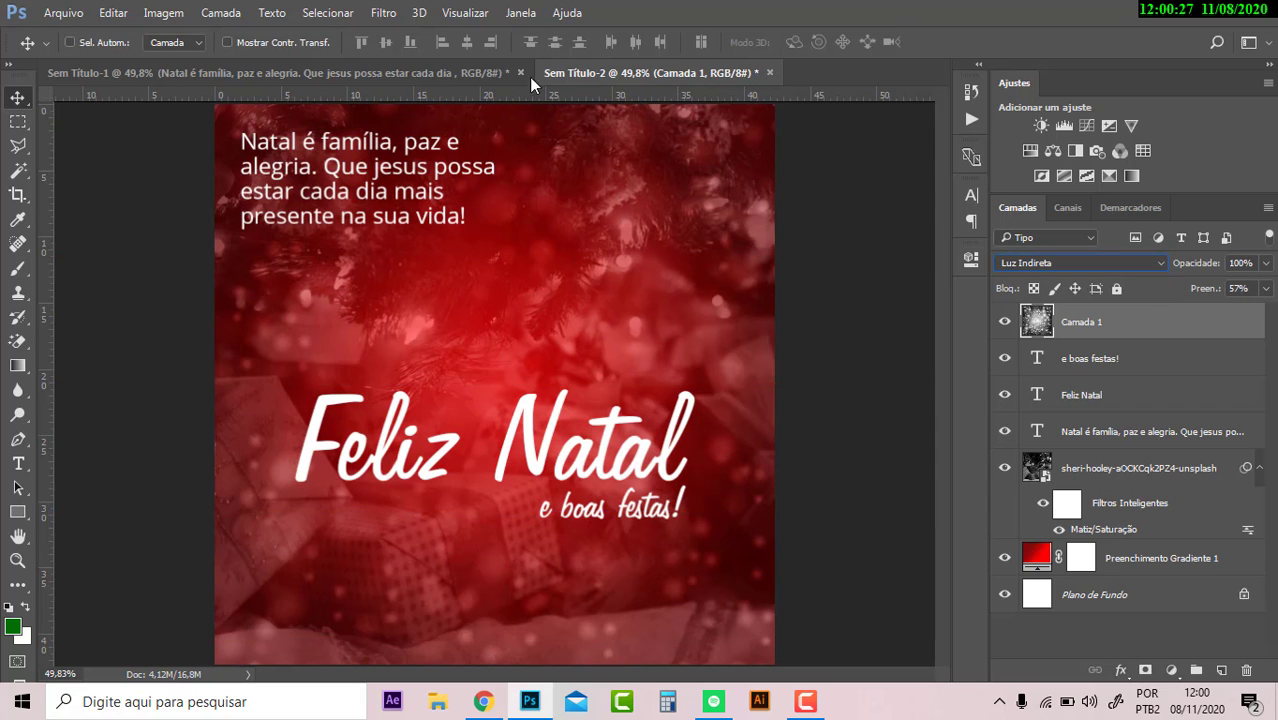
Compare with the other Christmas document, then set the bokeh to Multiplicação at 40% fill
left_click(465, 74)
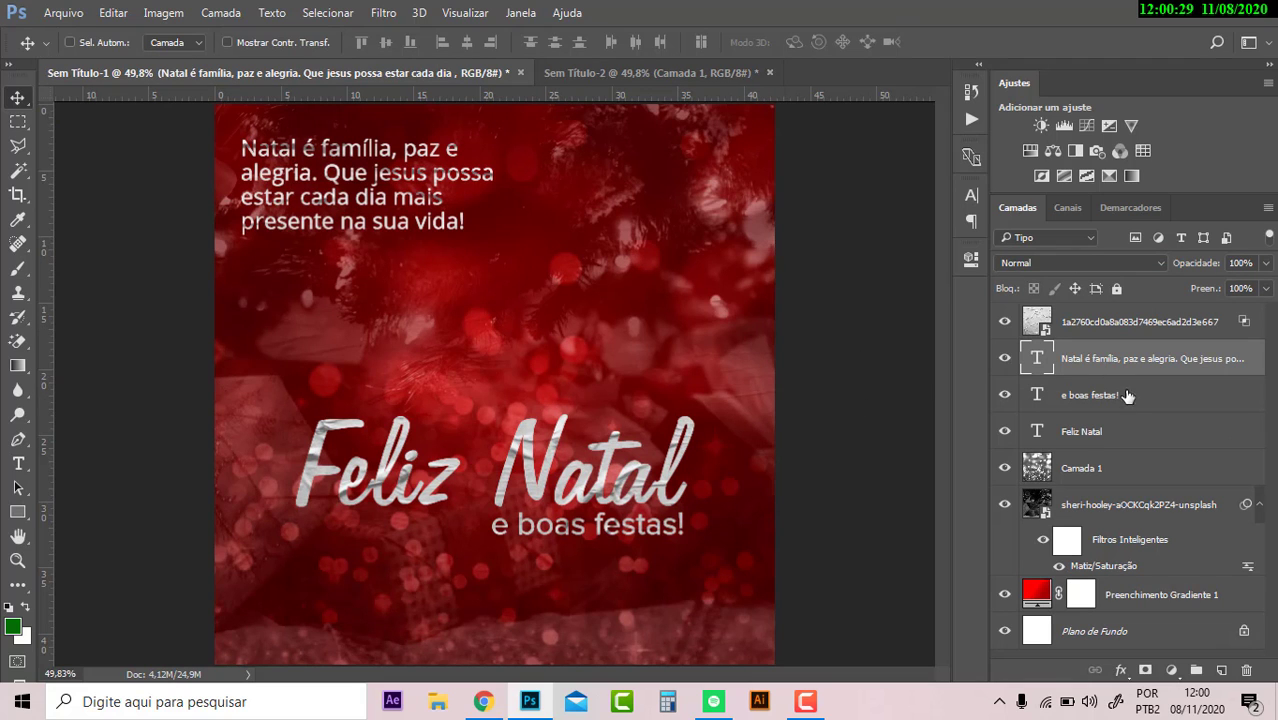
left_click(1134, 471)
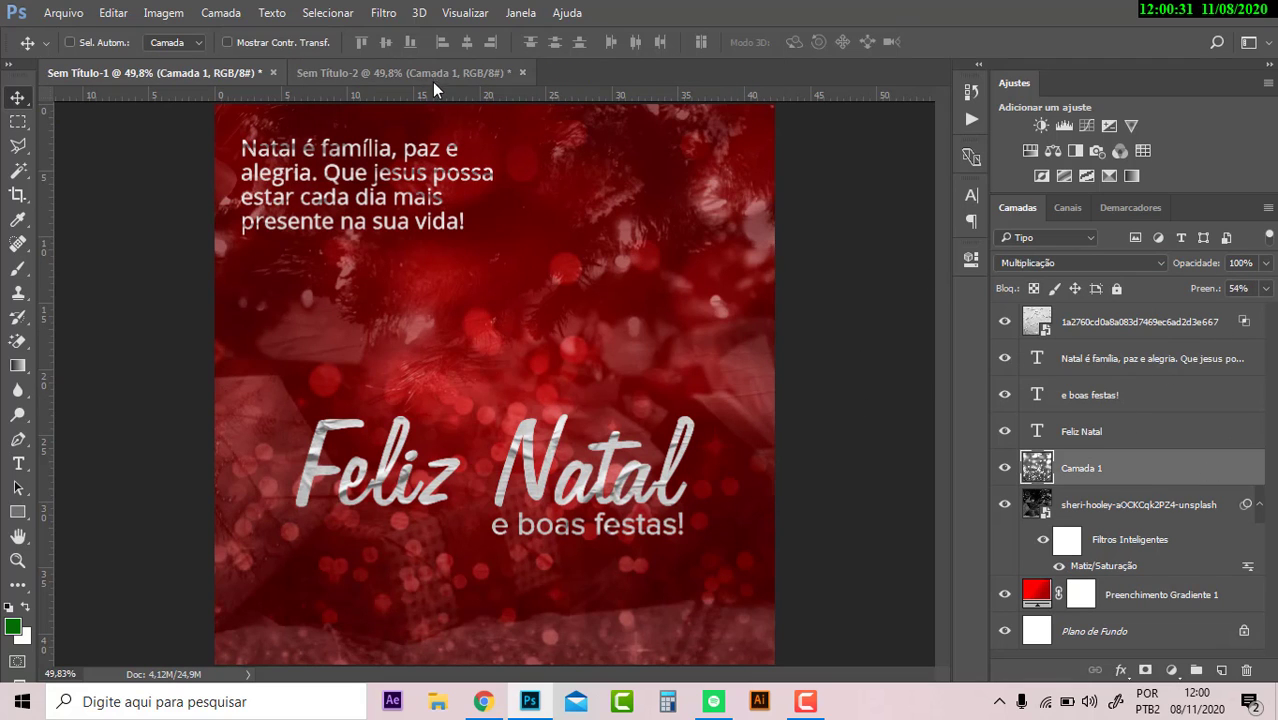
left_click(430, 75)
left_click(1106, 263)
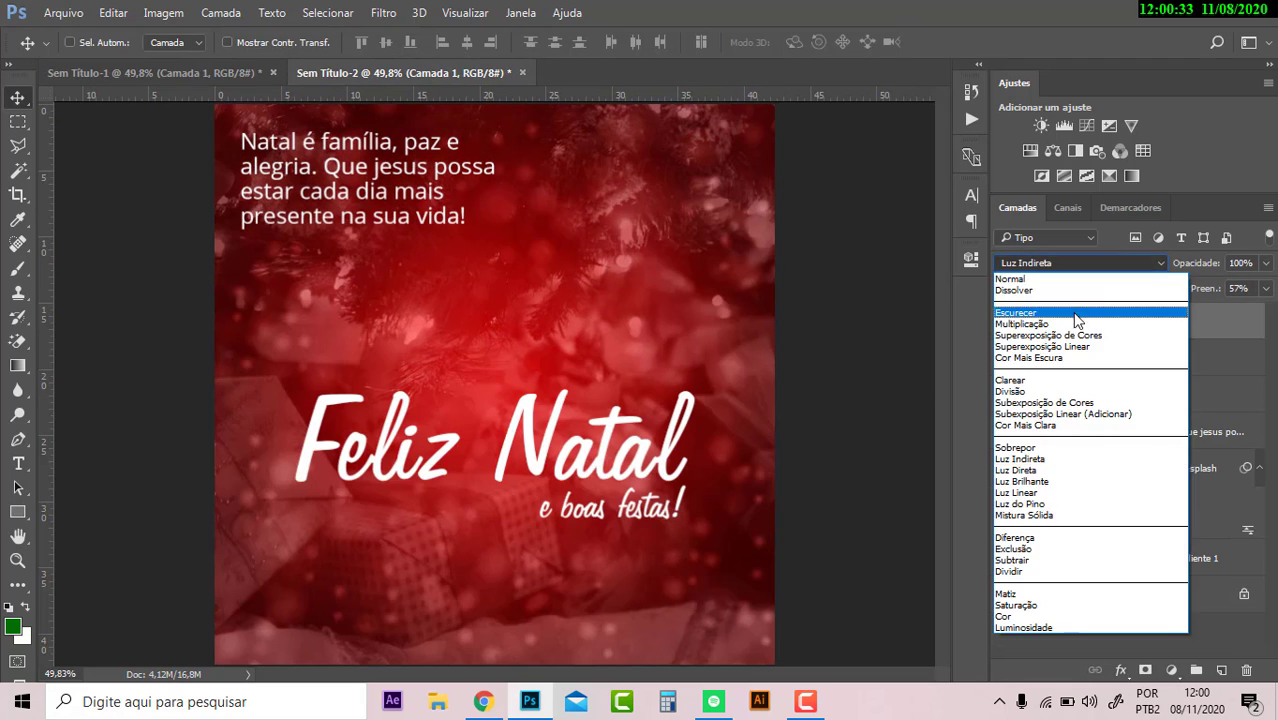
left_click(1070, 321)
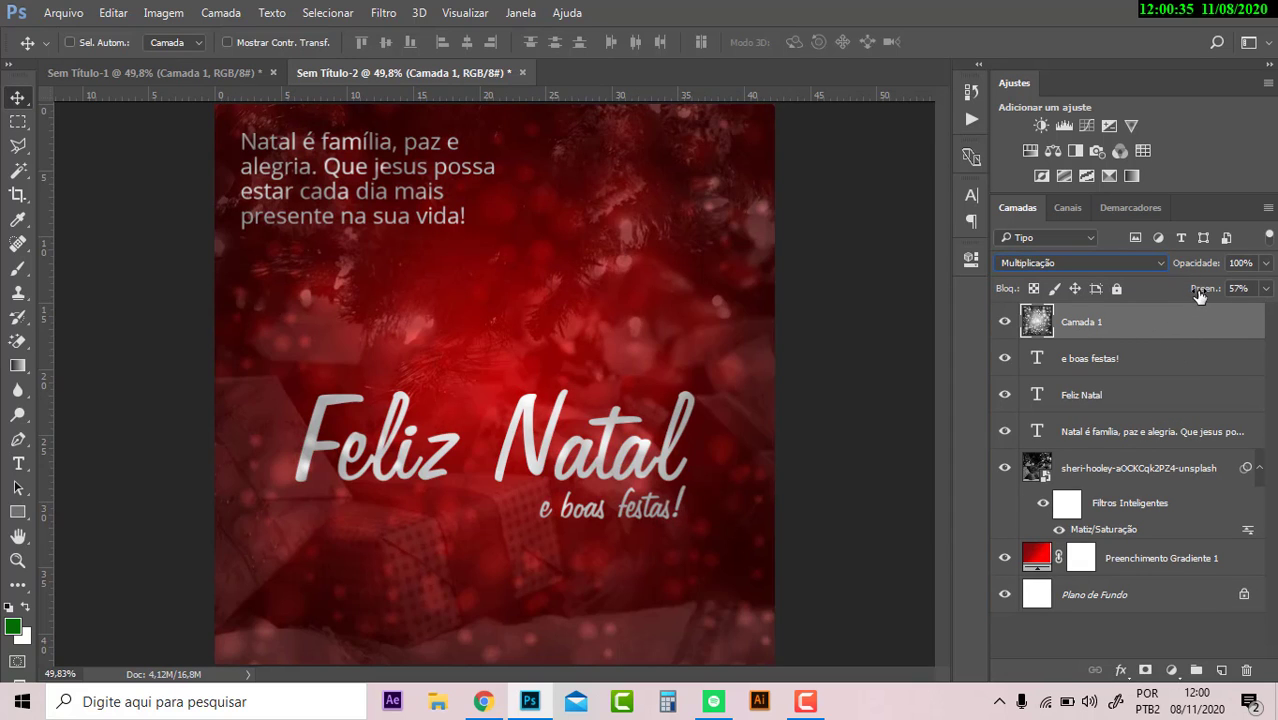
left_click_drag(1196, 296, 1189, 296)
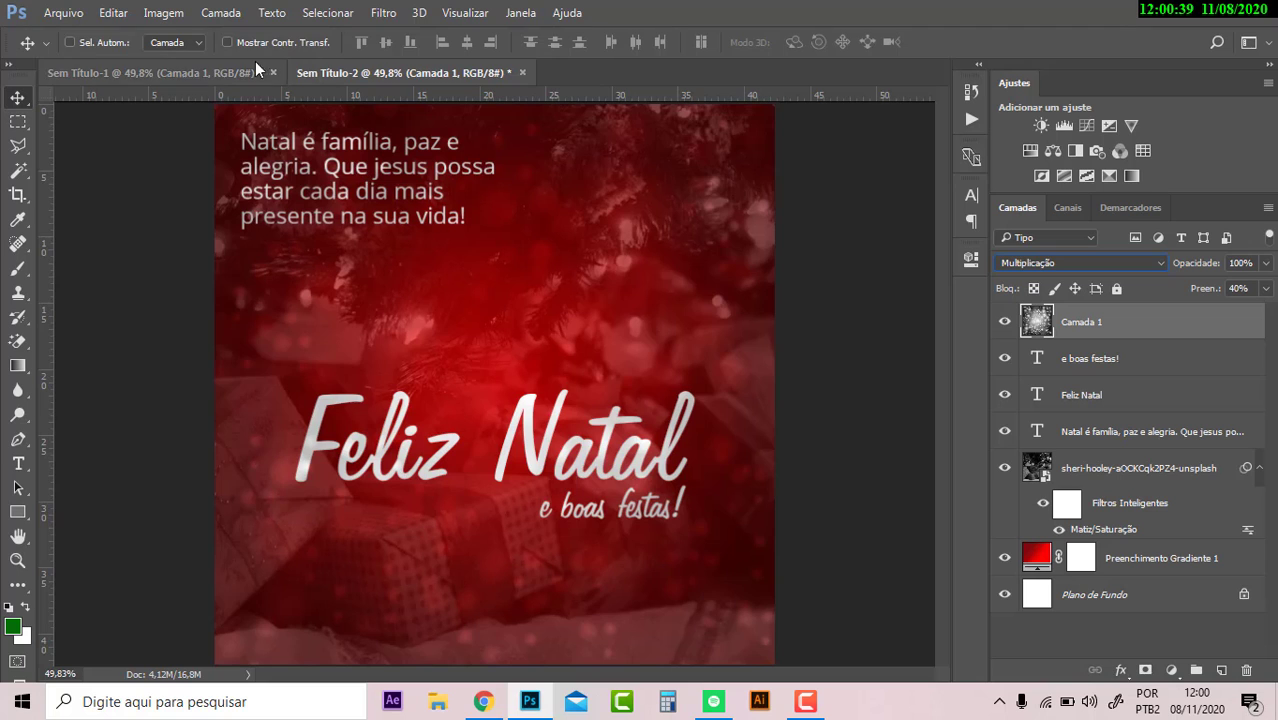
Check the reference document, then open and close the Adobe Stock search
left_click(200, 73)
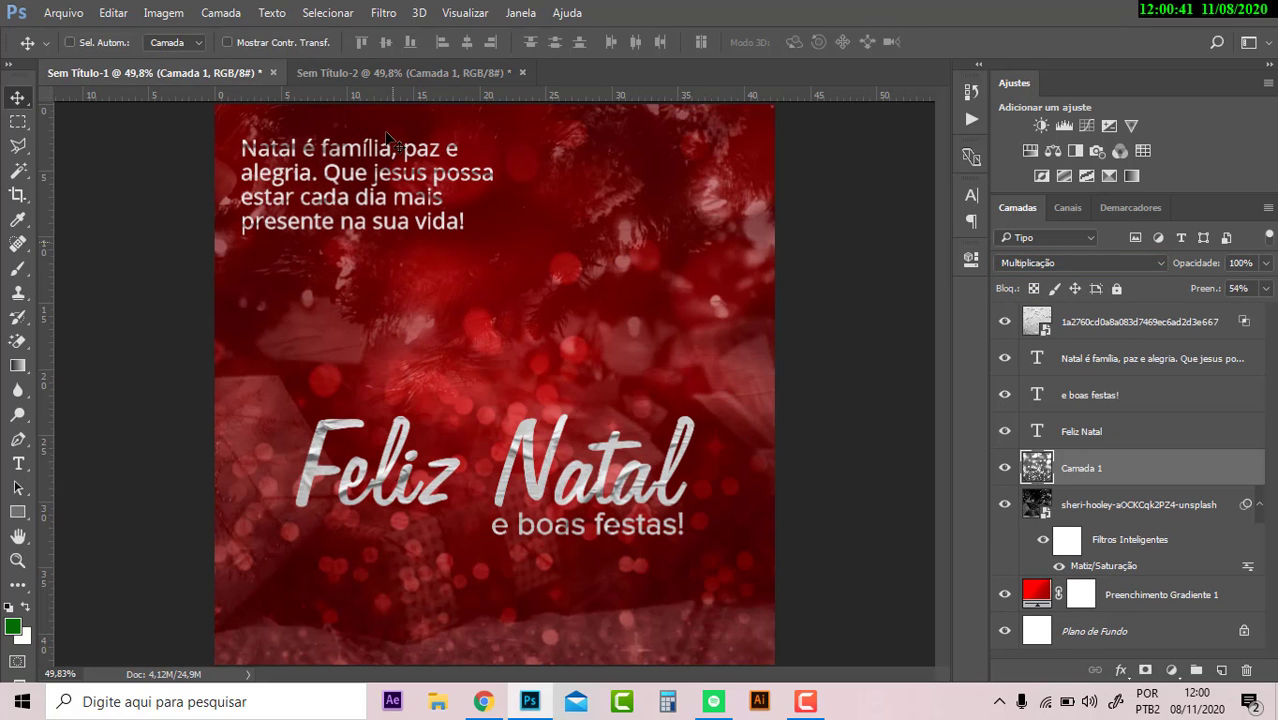
left_click(394, 78)
left_click(63, 13)
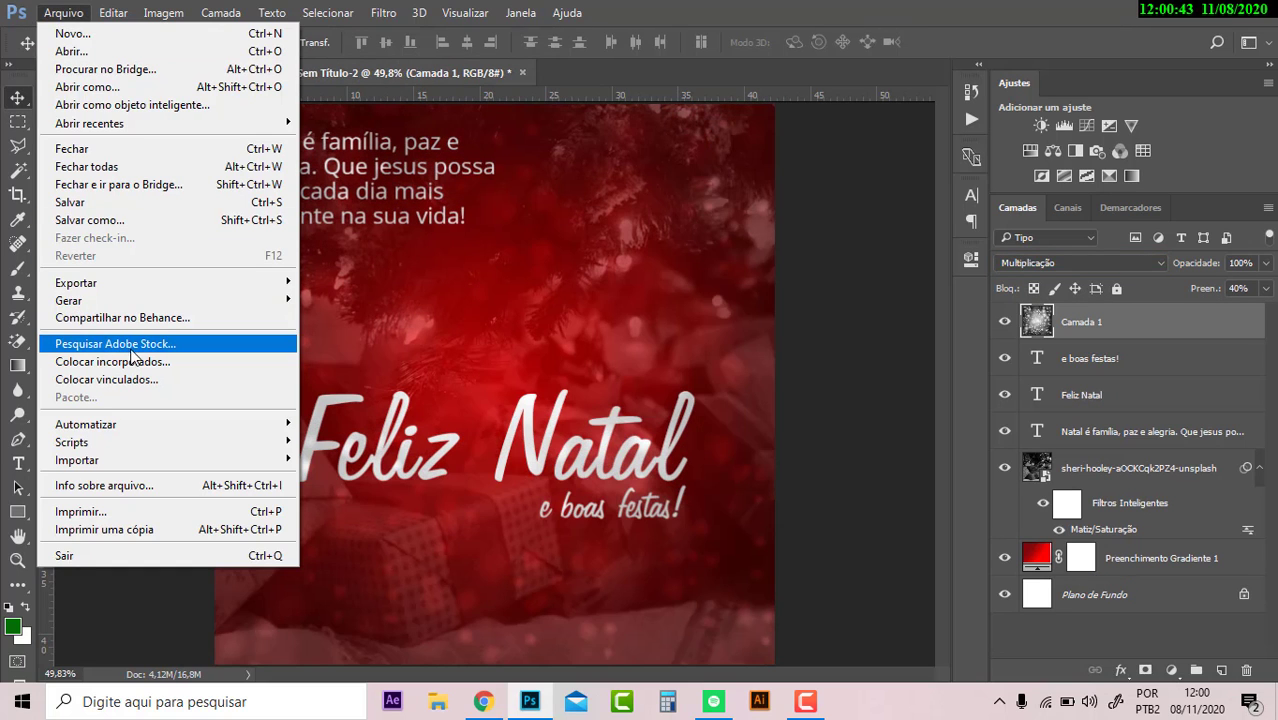
left_click(142, 349)
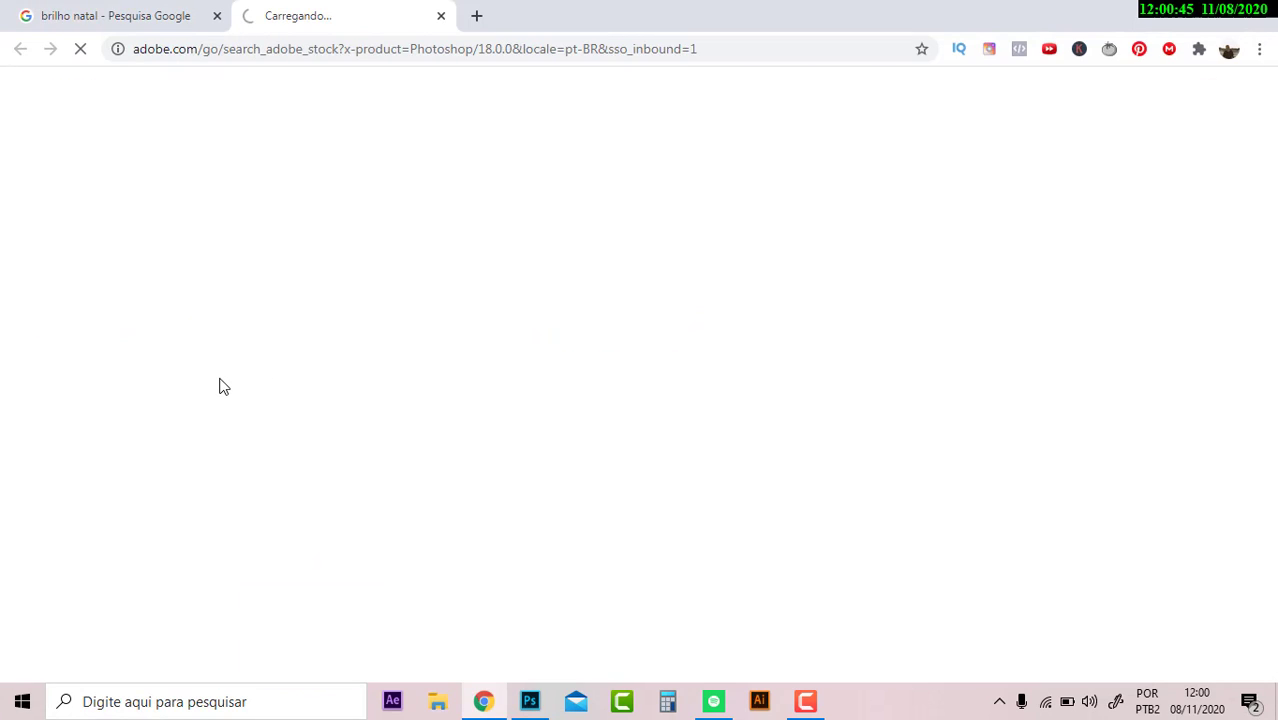
left_click(437, 15)
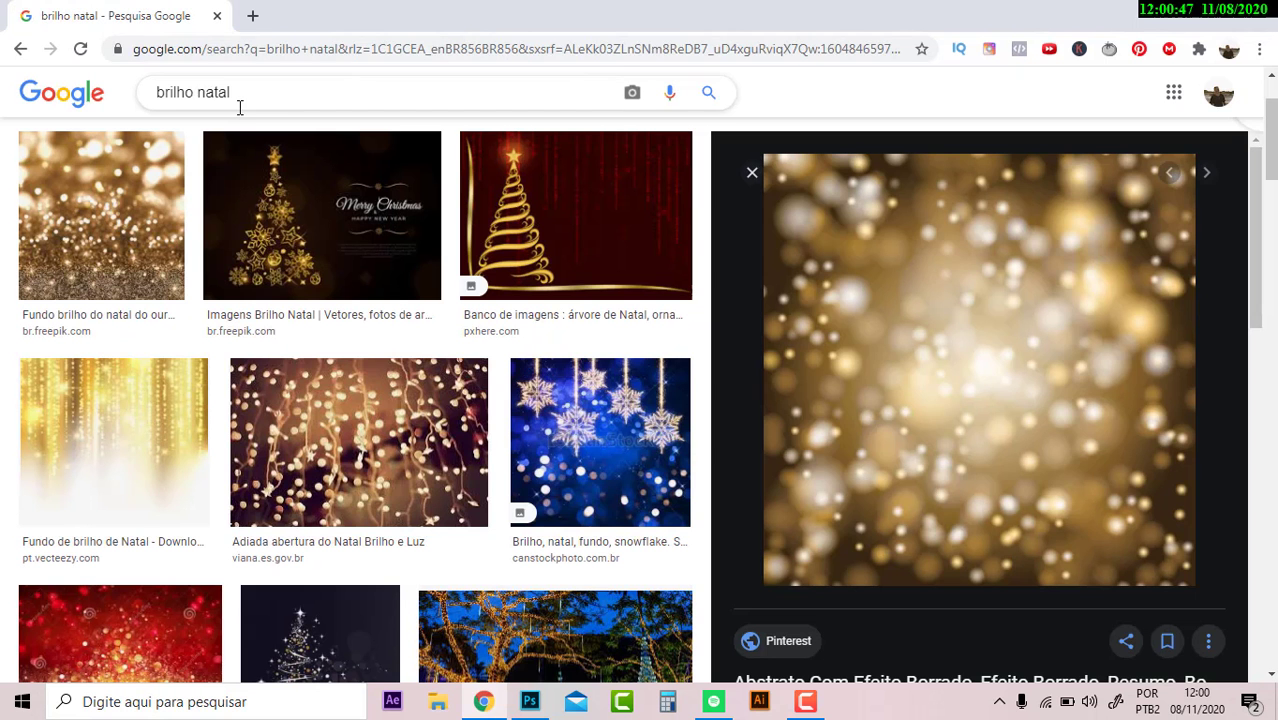
key("alt+Tab")
left_click(63, 13)
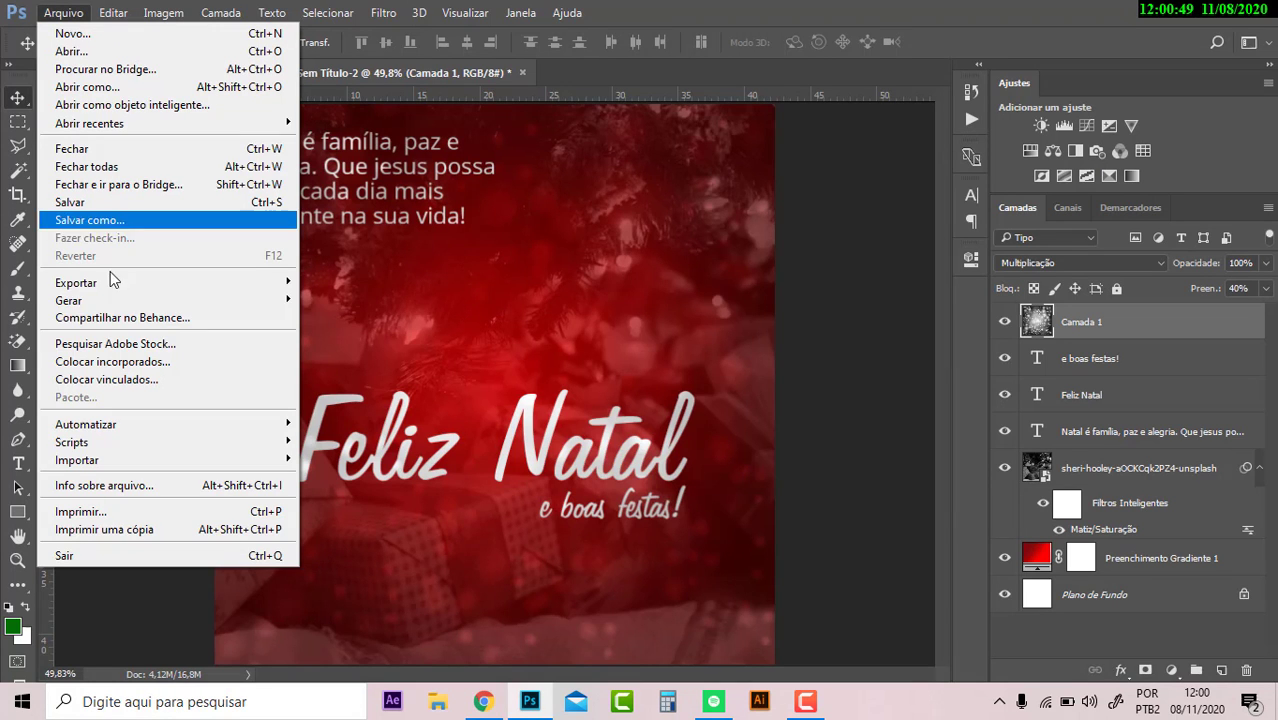
Place the white crumpled-paper texture from Novas Texturas, stretched to cover the canvas
left_click(130, 355)
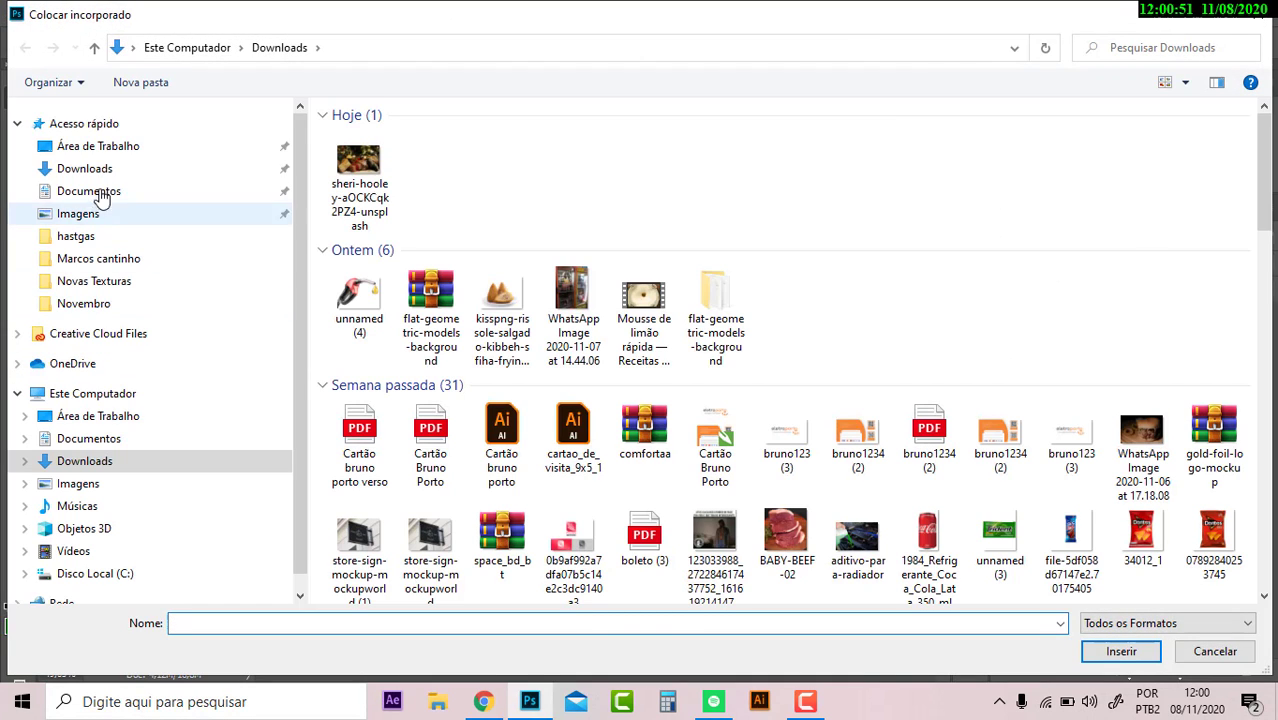
left_click(97, 150)
double_click(1003, 285)
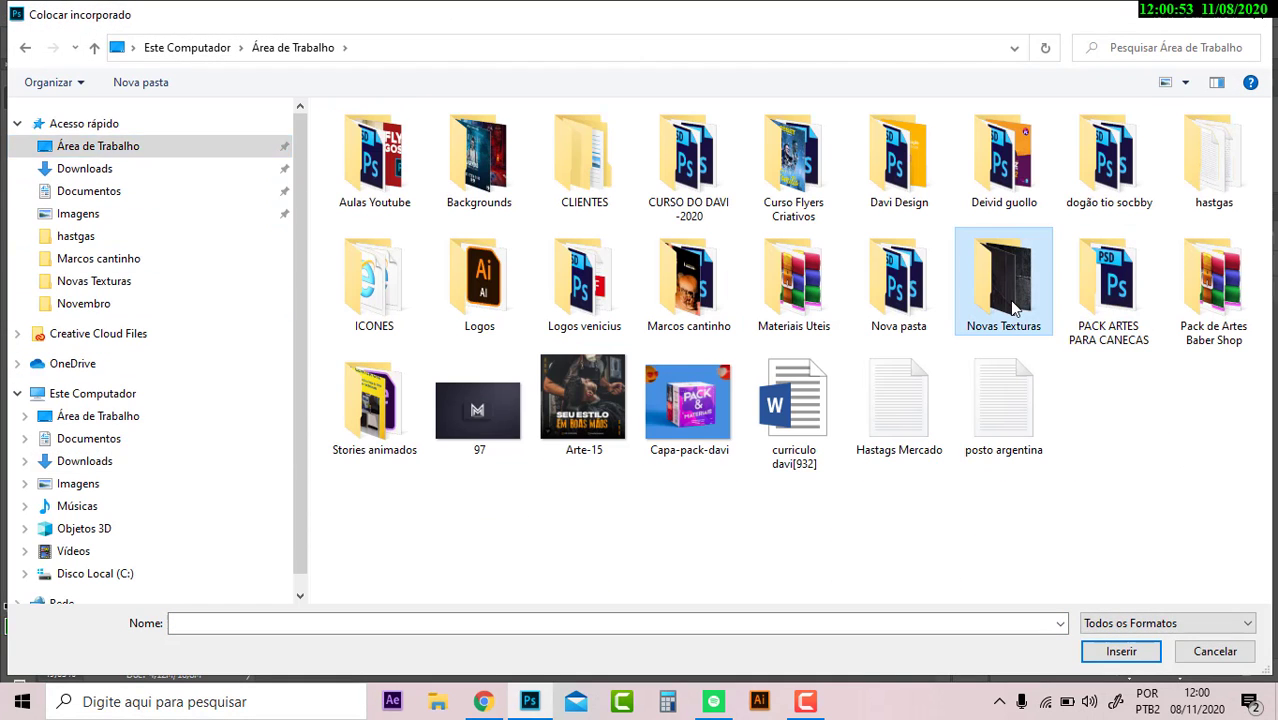
scroll(1016, 318, "down", 2)
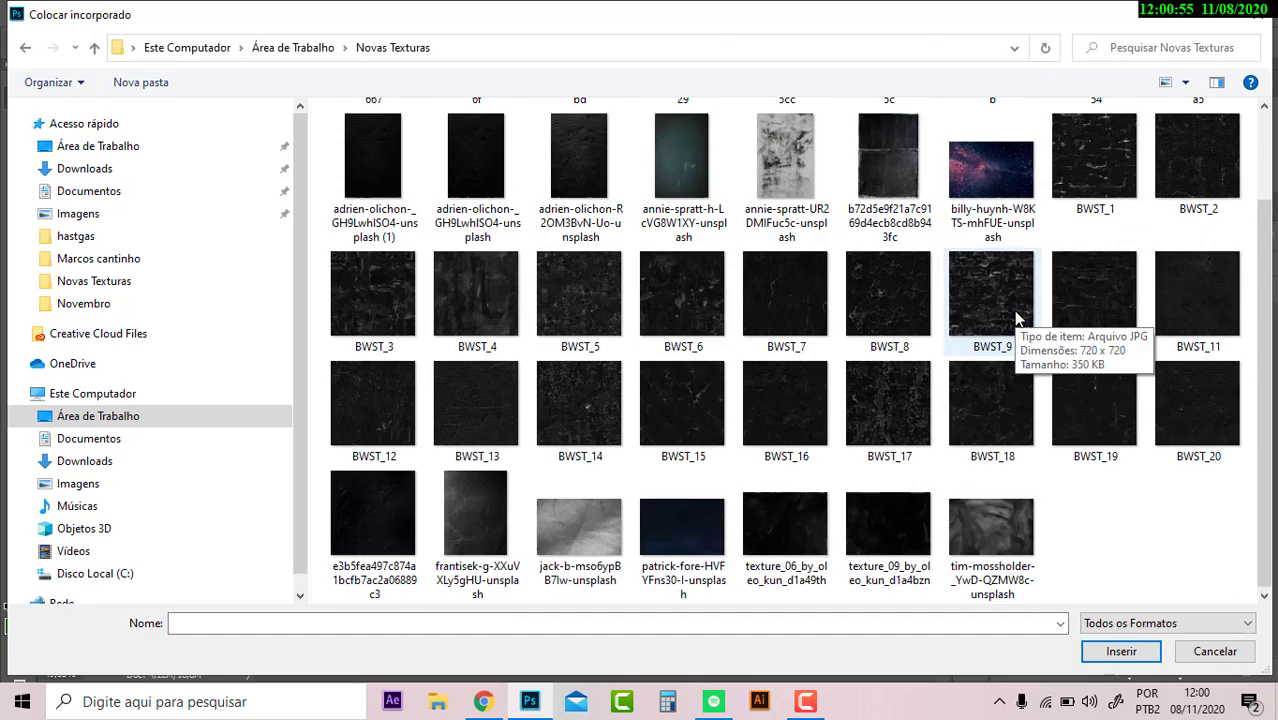
scroll(571, 301, "up", 2)
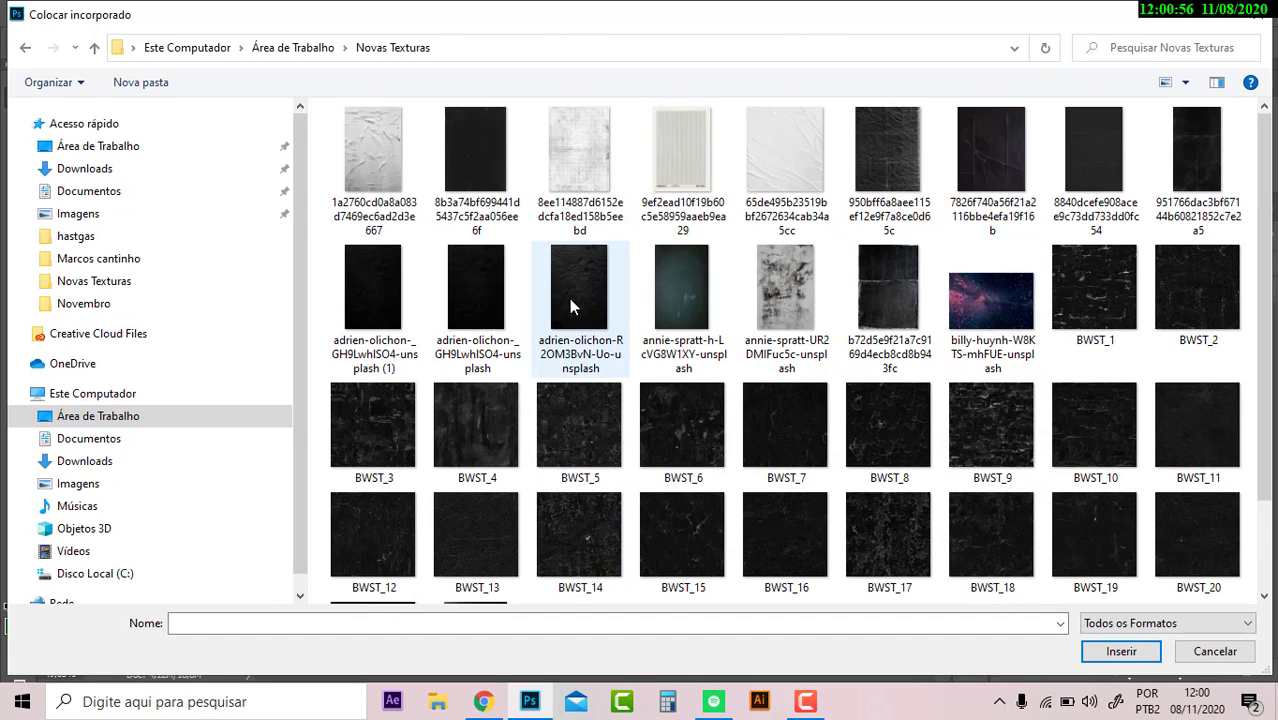
left_click(391, 166)
left_click(1105, 660)
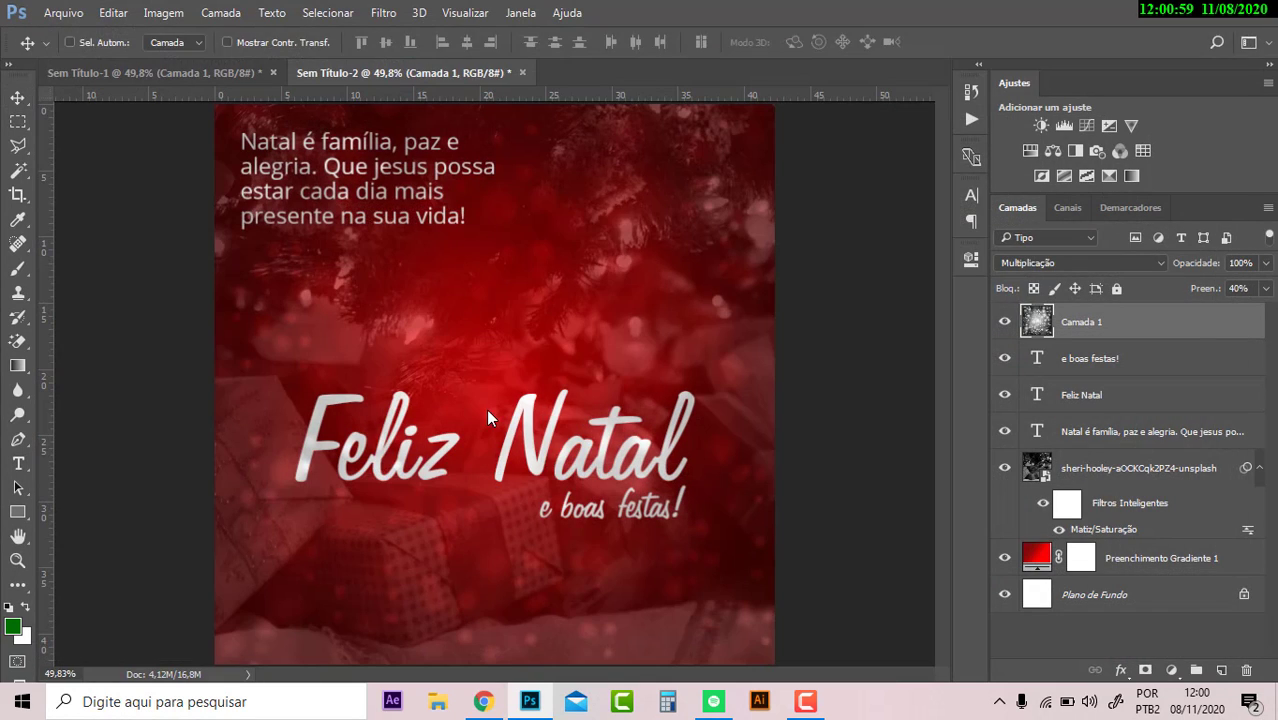
mouse_move(612, 384)
left_mouse_down()
mouse_move(789, 390)
mouse_move(776, 390)
left_mouse_up()
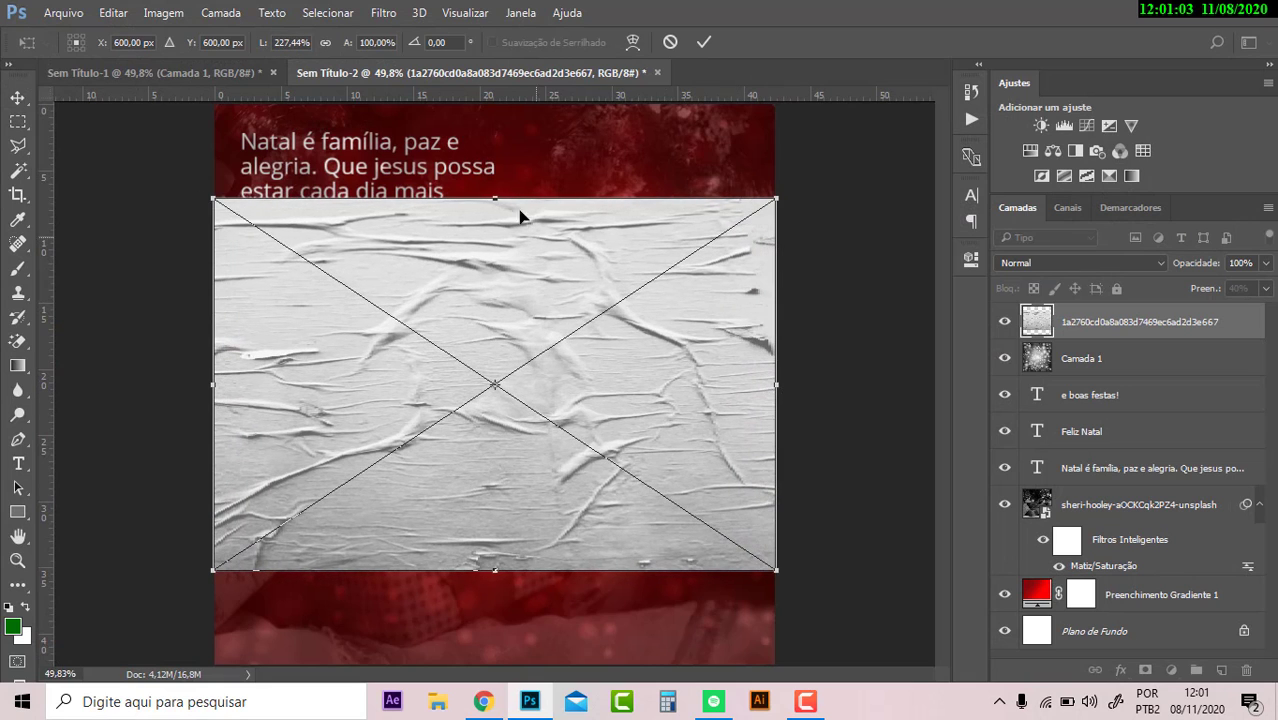
mouse_move(507, 199)
left_mouse_down()
mouse_move(507, 97)
mouse_move(495, 104)
left_mouse_up()
key("Return")
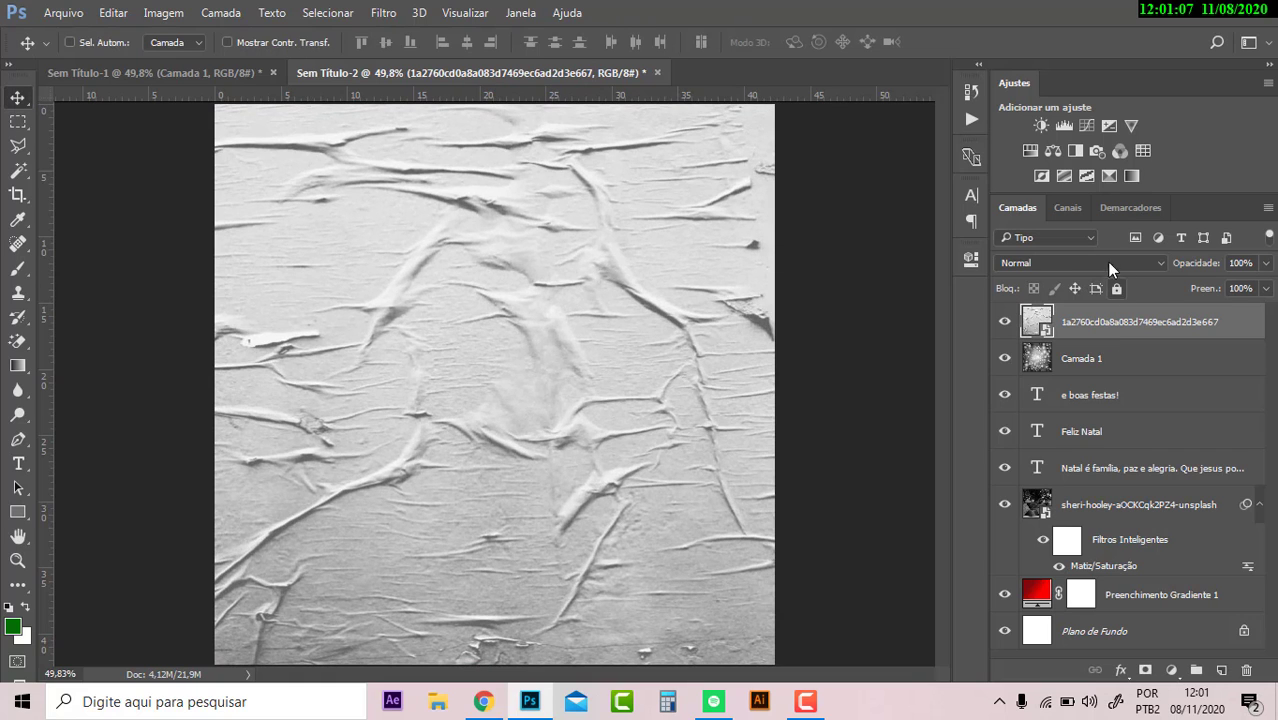
Try Multiply blending on the texture, then return it to Normal
right_click(1162, 332)
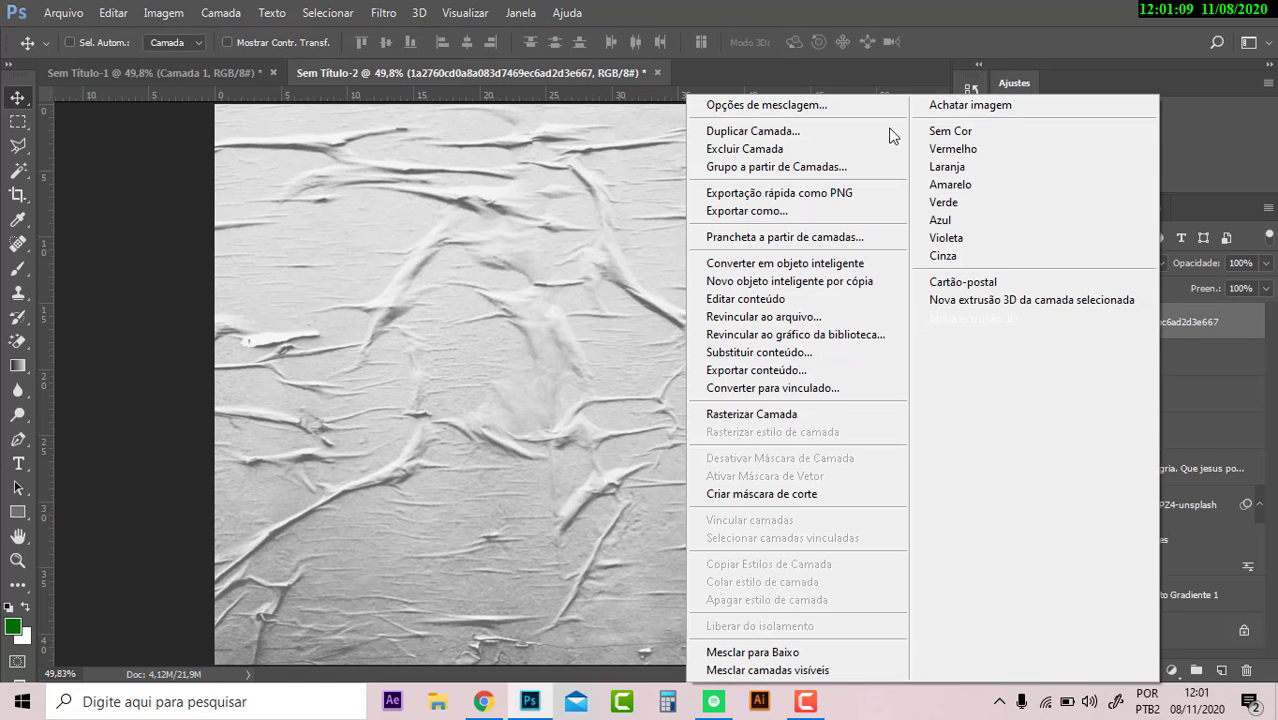
left_click(1275, 407)
left_click(1096, 263)
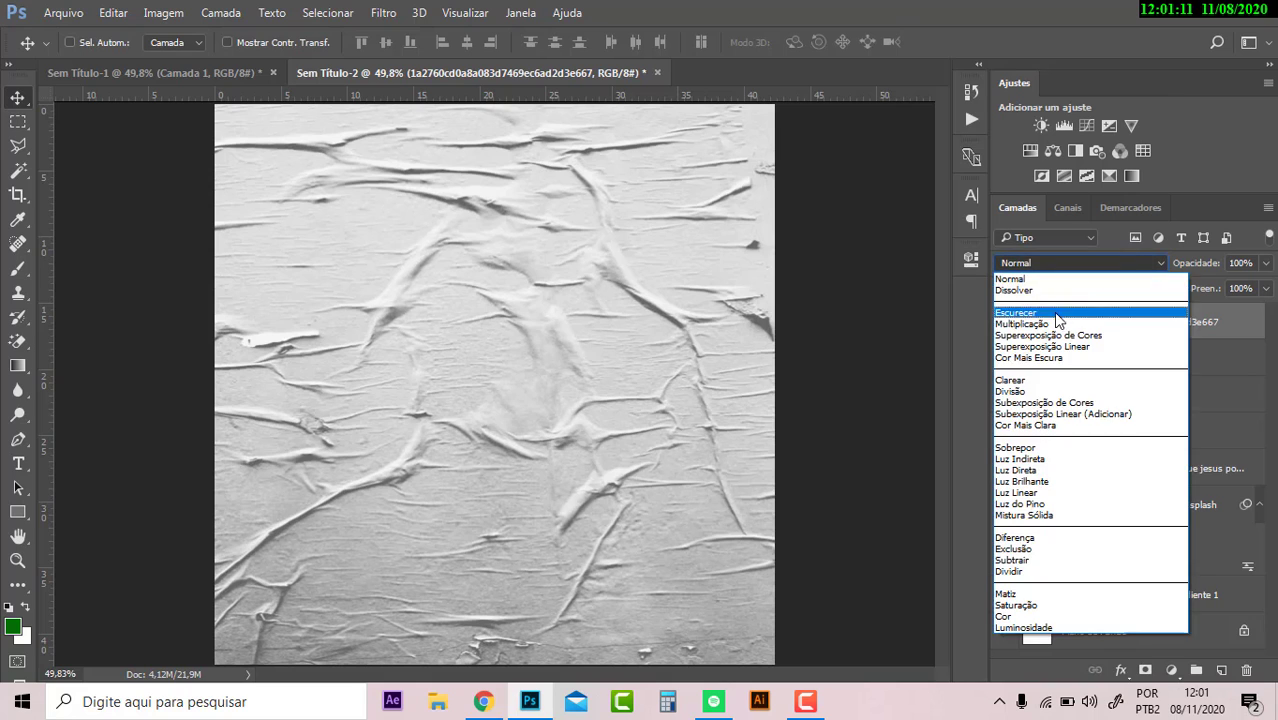
left_click(1045, 310)
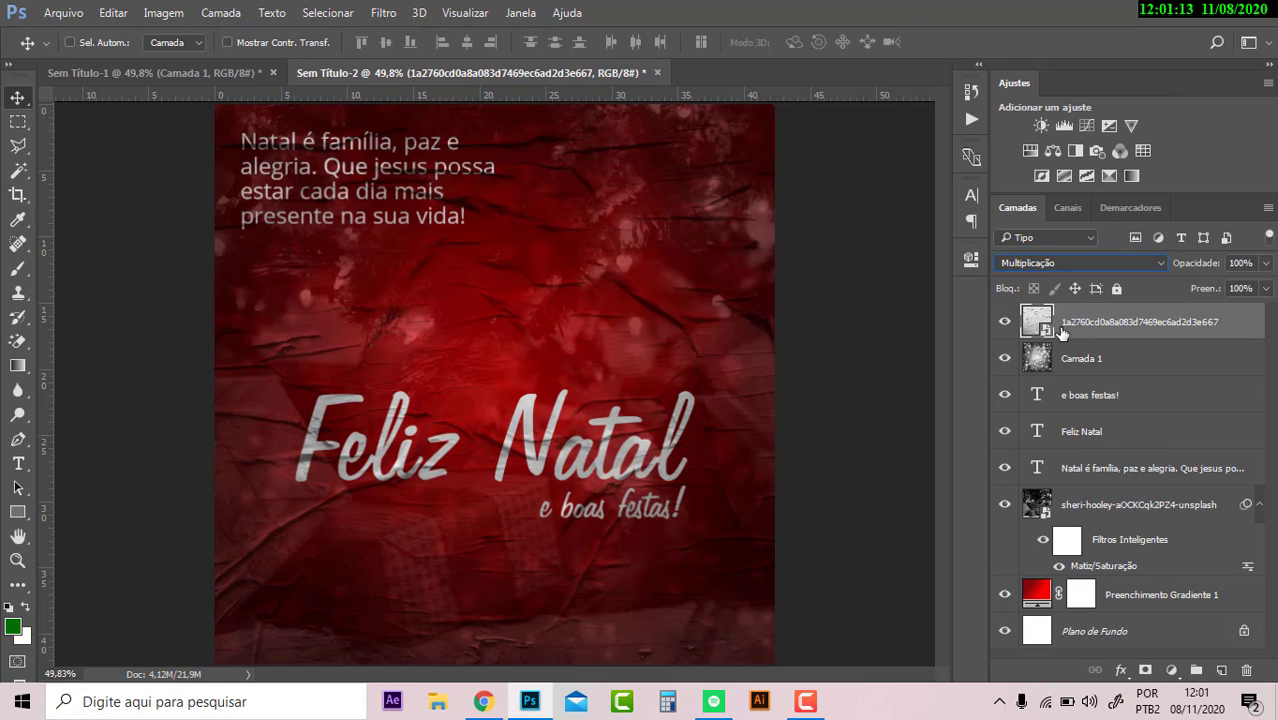
left_click(1093, 263)
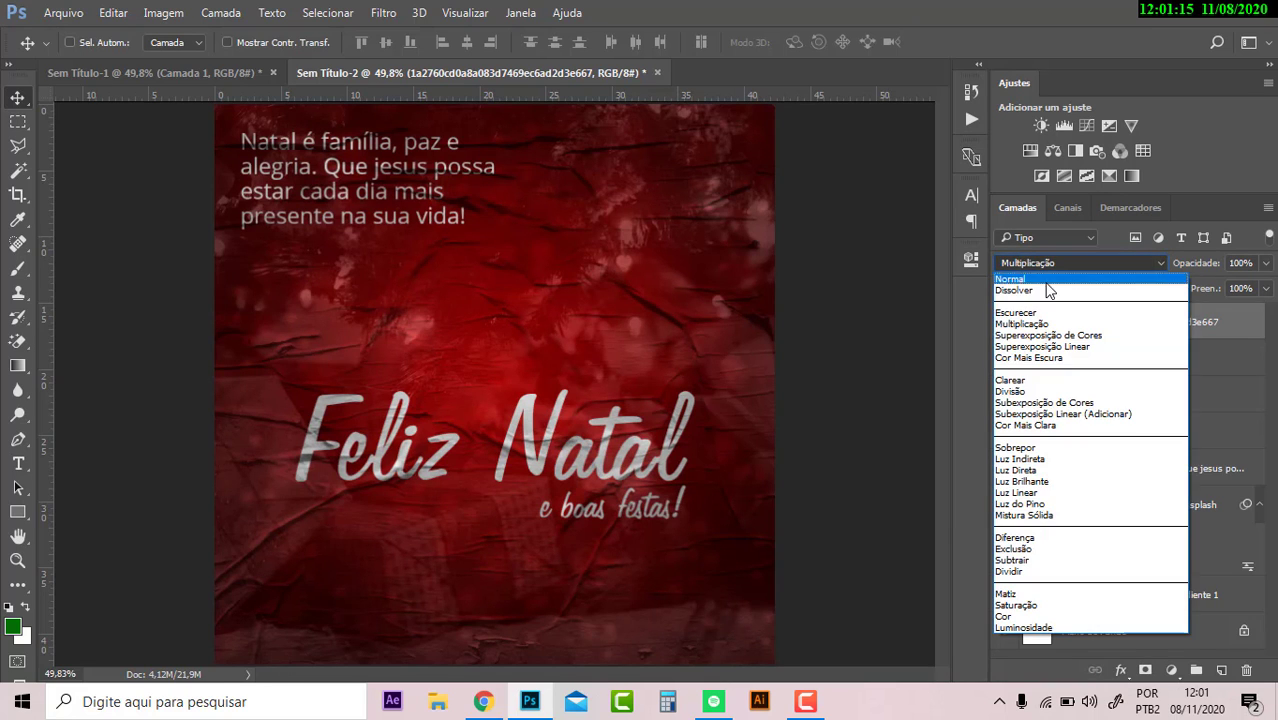
left_click(1040, 284)
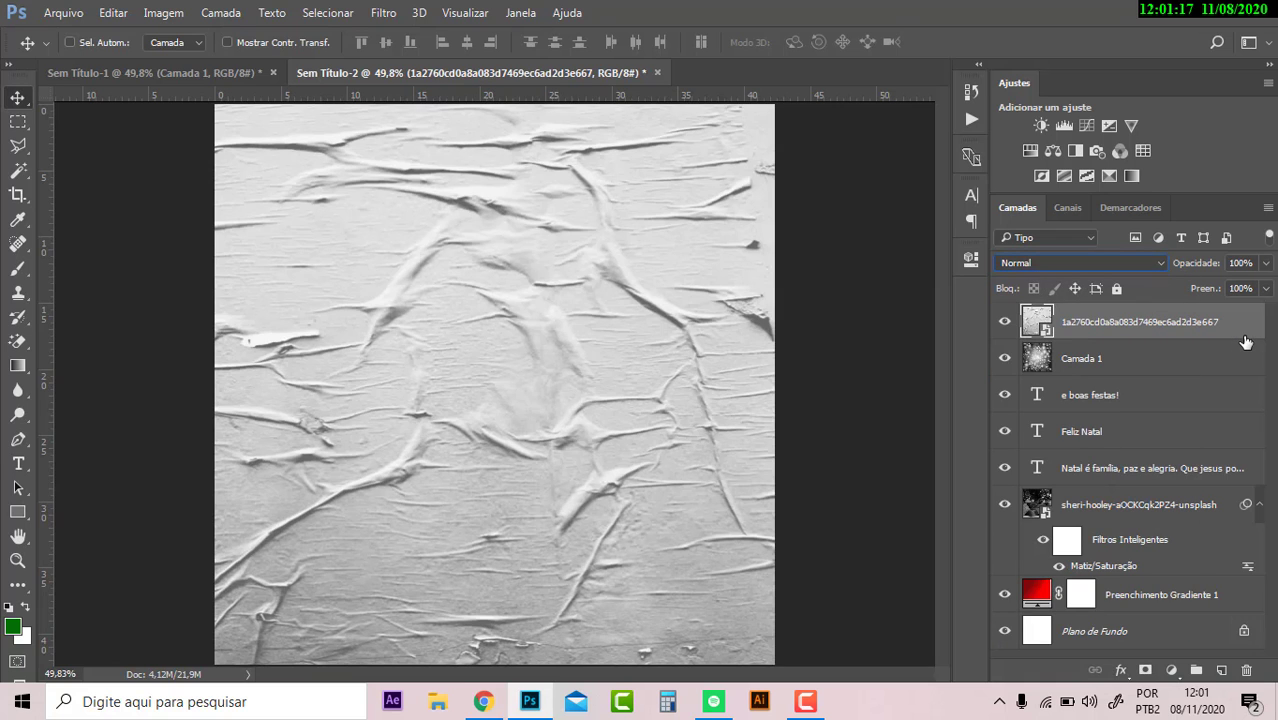
Split the Underlying Layer Blend If slider to 51/201 so the red card shows through
key("h")
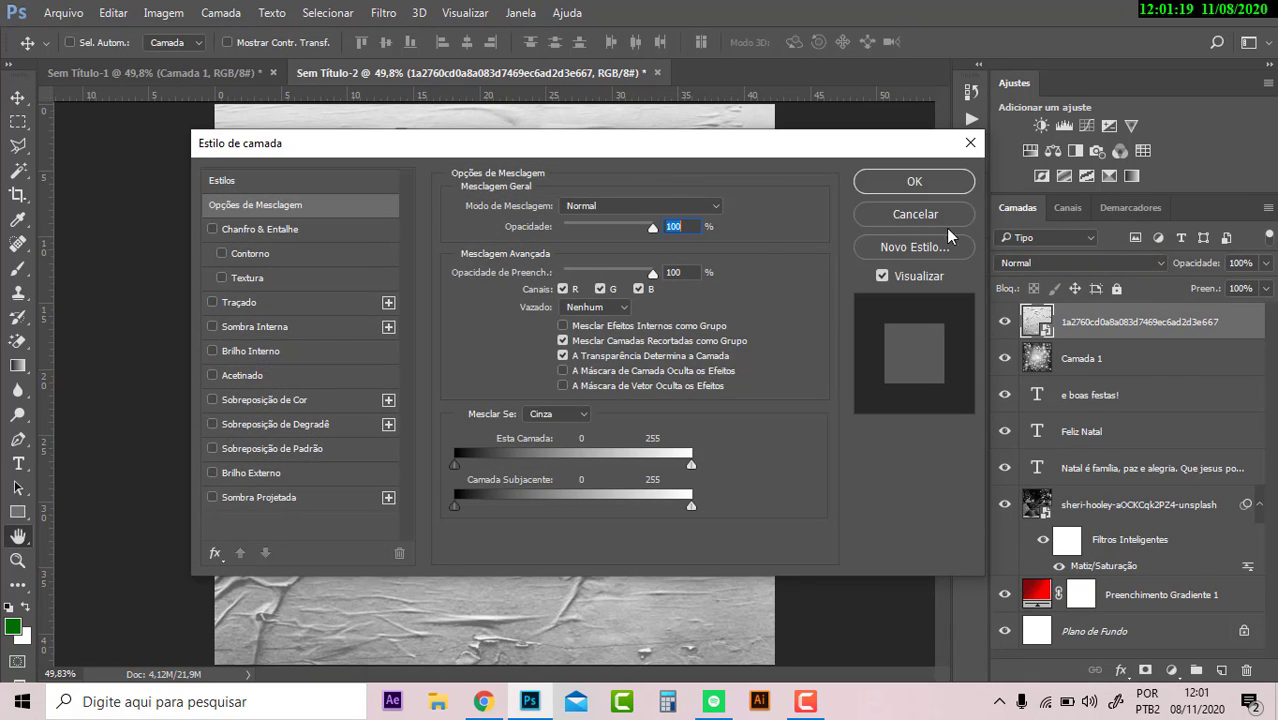
mouse_move(670, 152)
left_mouse_down()
mouse_move(1064, 250)
mouse_move(1094, 126)
left_mouse_up()
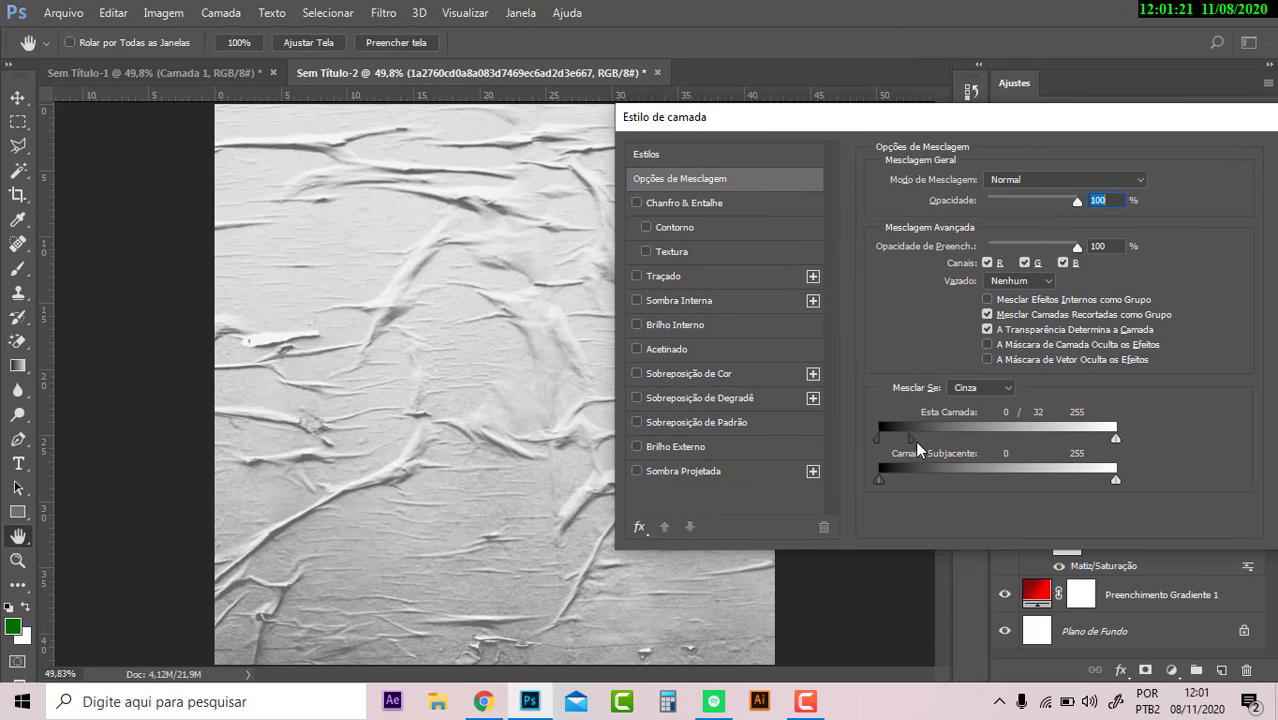
left_click_drag(917, 448, 826, 447)
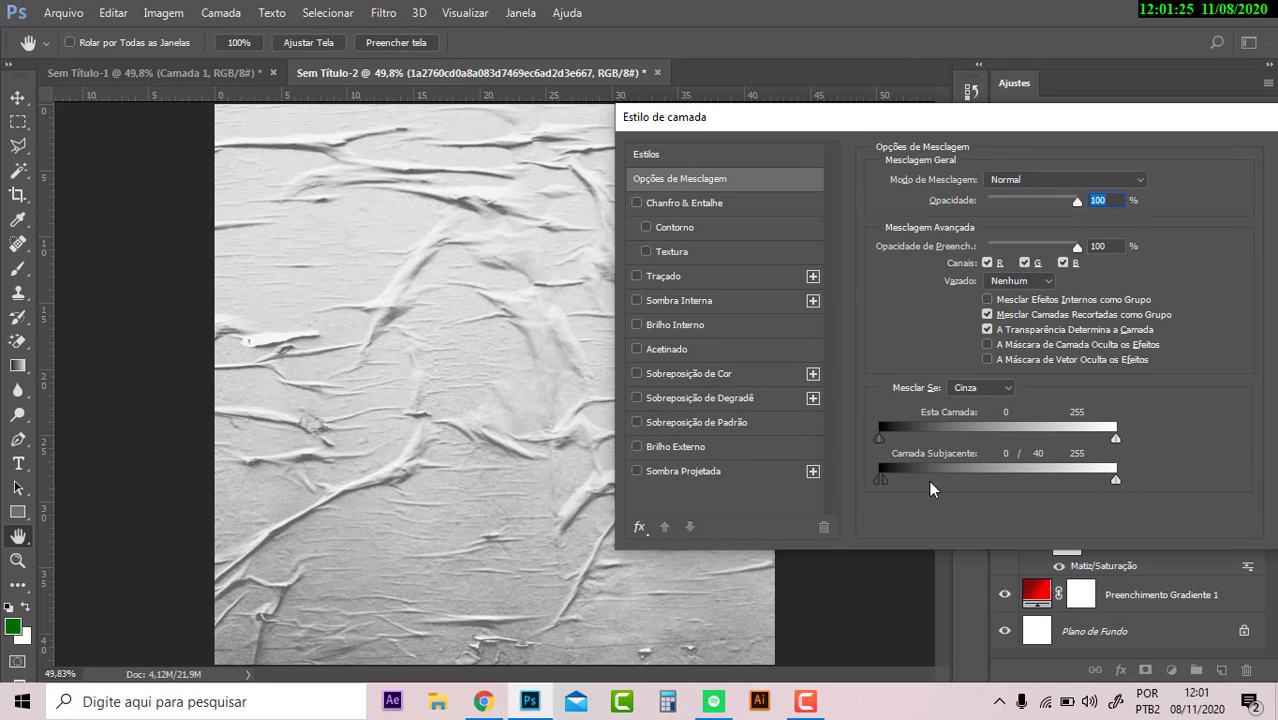
left_click_drag(929, 480, 1067, 481)
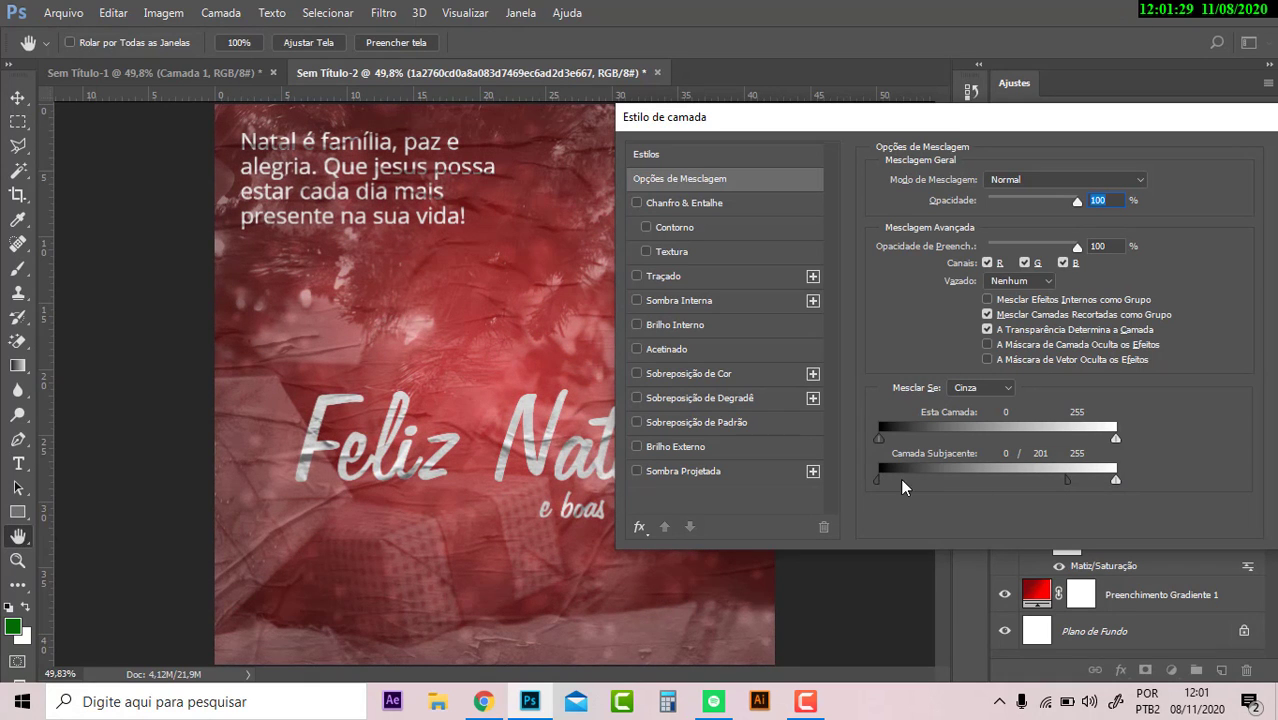
left_click_drag(900, 480, 926, 482)
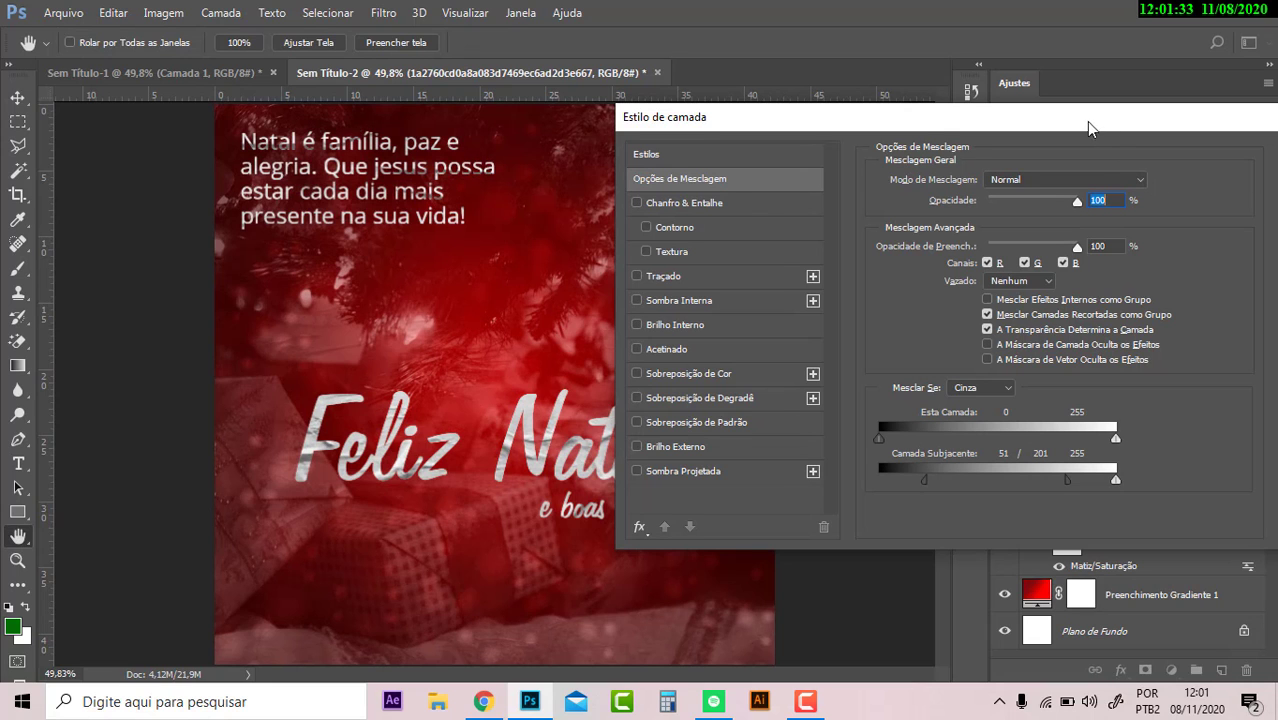
left_click_drag(1086, 121, 849, 121)
left_click(1074, 159)
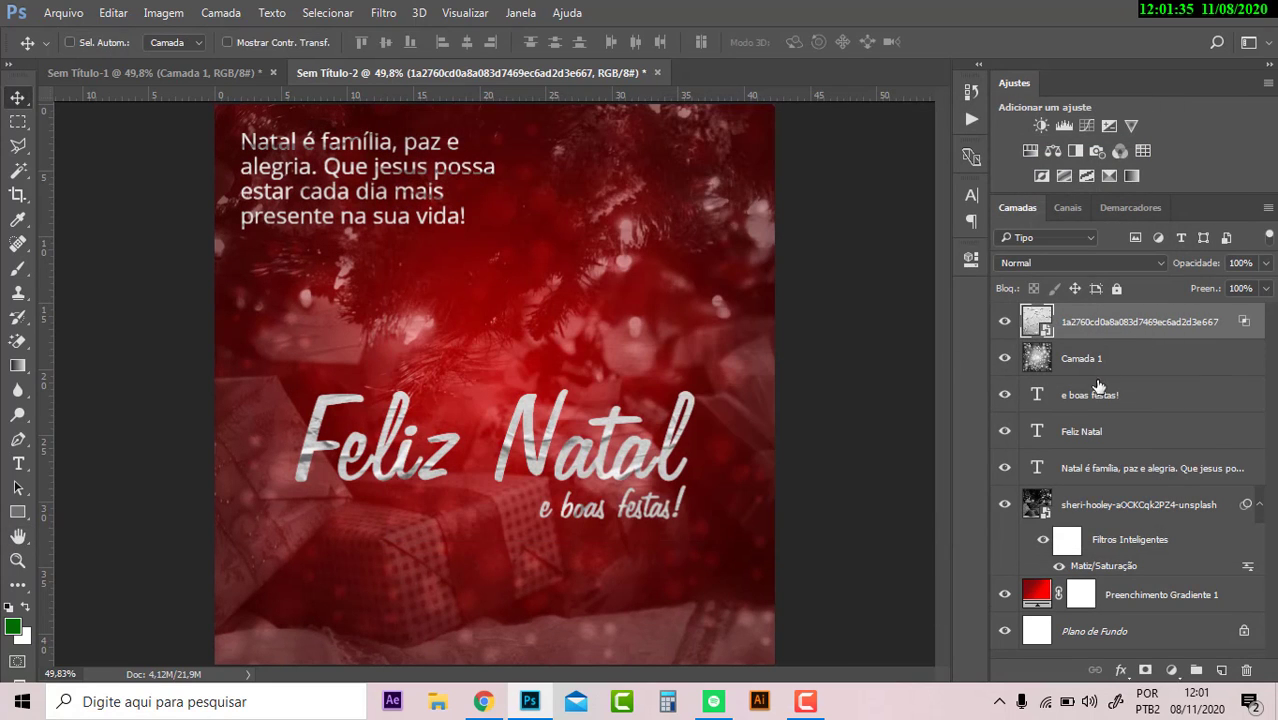
Create a merged copy of all visible layers and convert it to a smart object
key("ctrl")
key("ctrl+shift+alt+e")
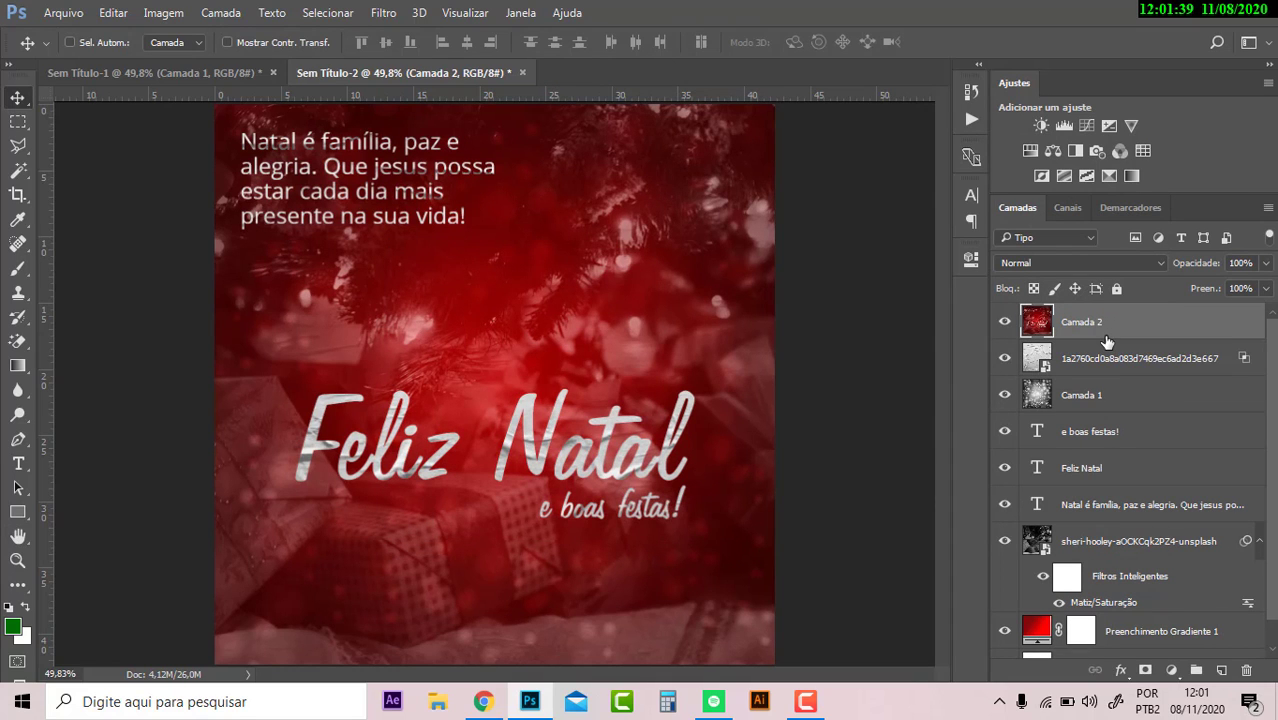
left_click(1005, 325)
right_click(1165, 325)
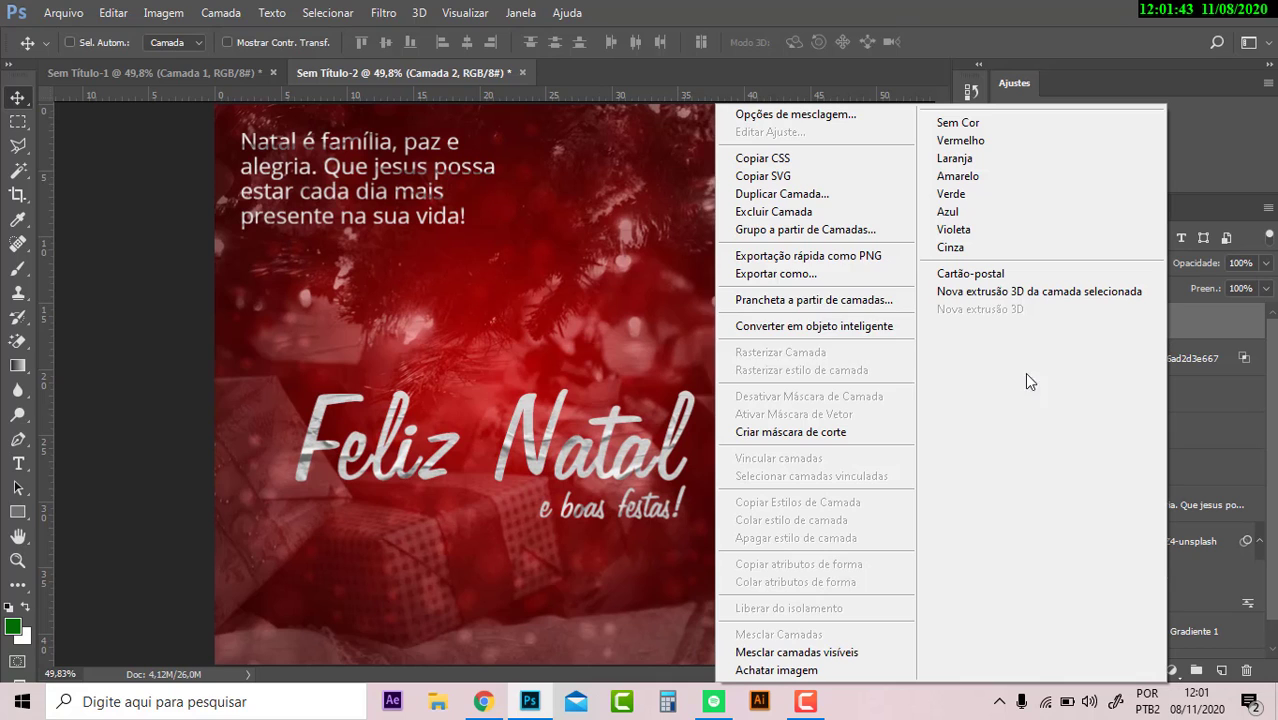
left_click(828, 328)
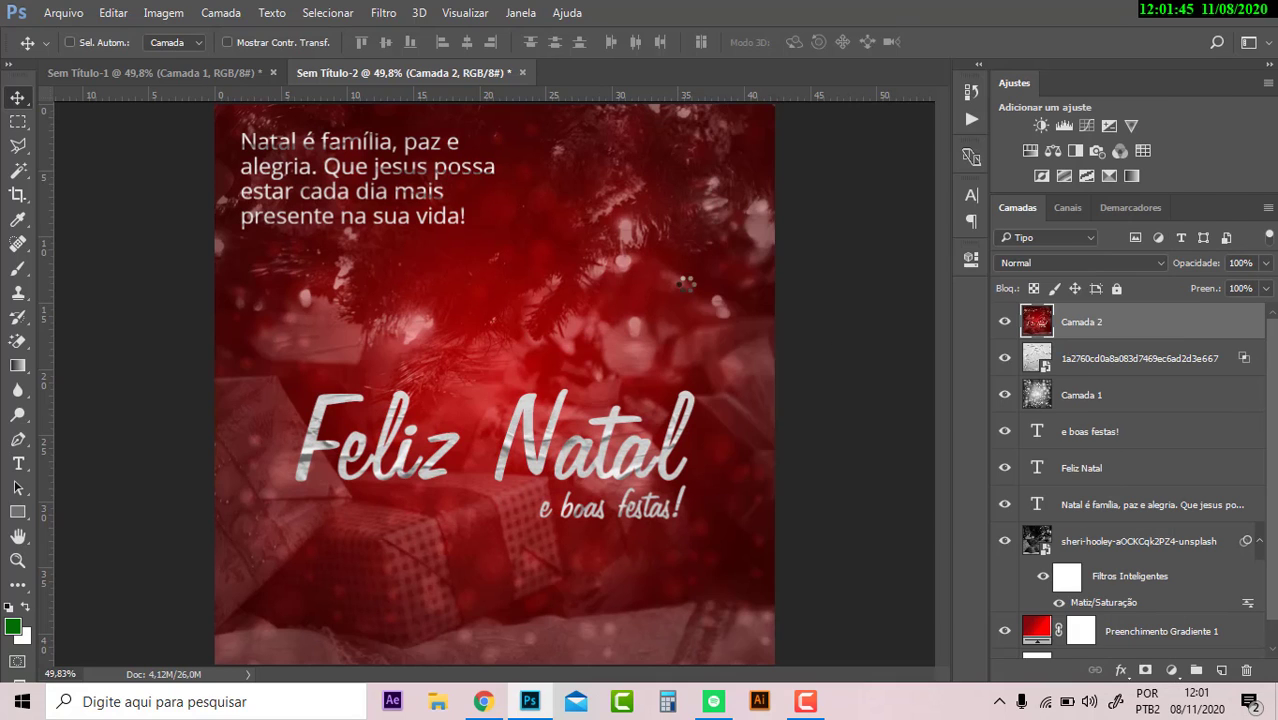
In Camera Raw, set Temperature +18, Exposure +0,40, Texture +13, Clarity +25, Vibrance +3
left_click(388, 12)
left_click(458, 110)
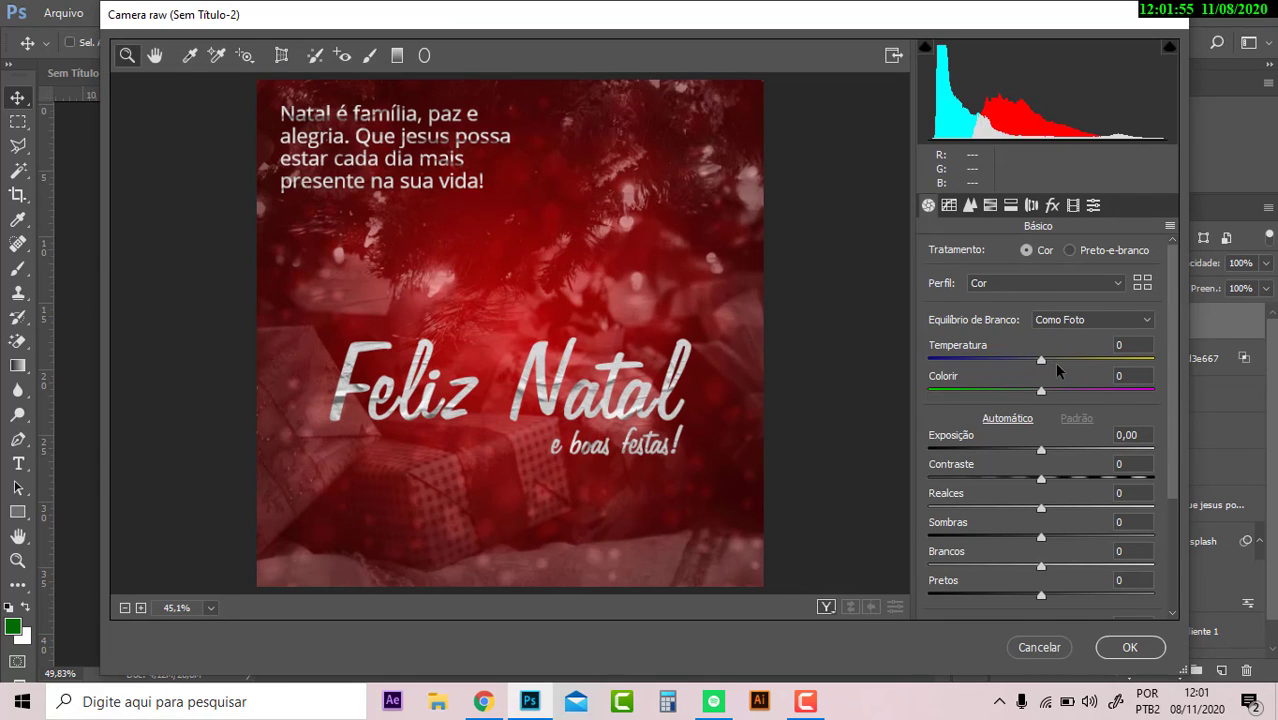
left_click(1061, 360)
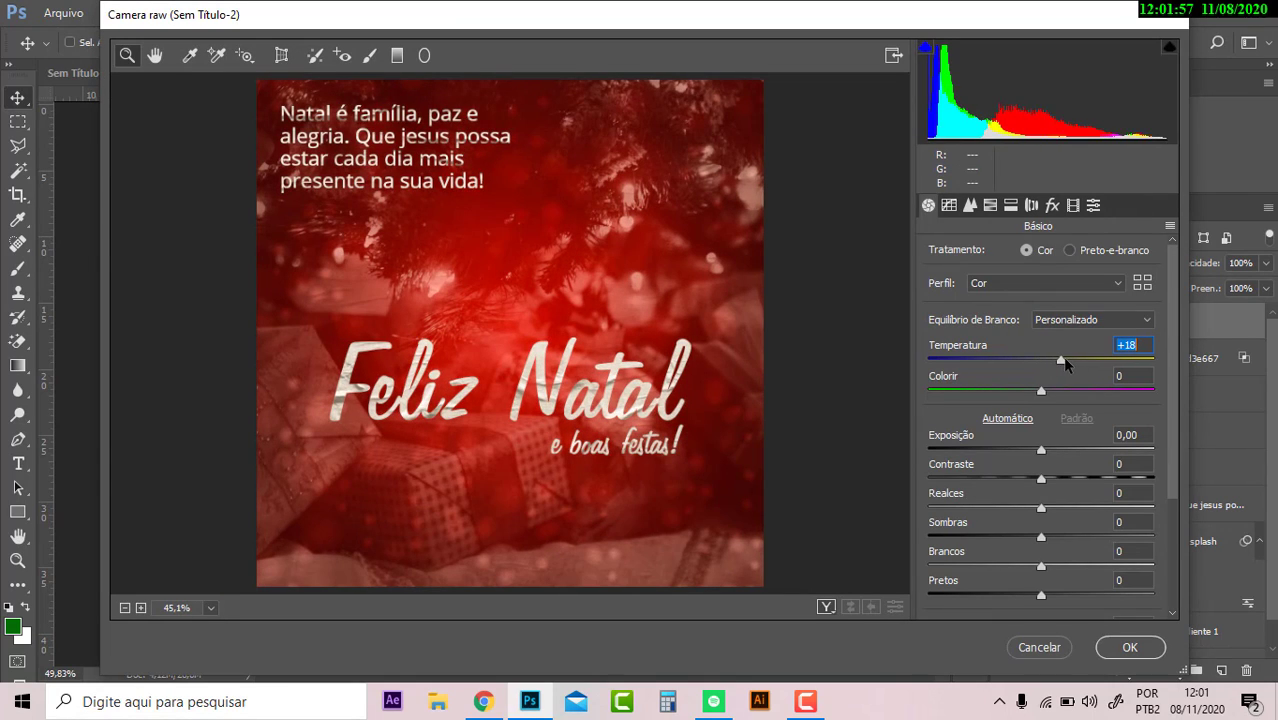
mouse_move(1041, 450)
left_mouse_down()
mouse_move(1025, 450)
mouse_move(1050, 451)
left_mouse_up()
scroll(1045, 450, "down", 5)
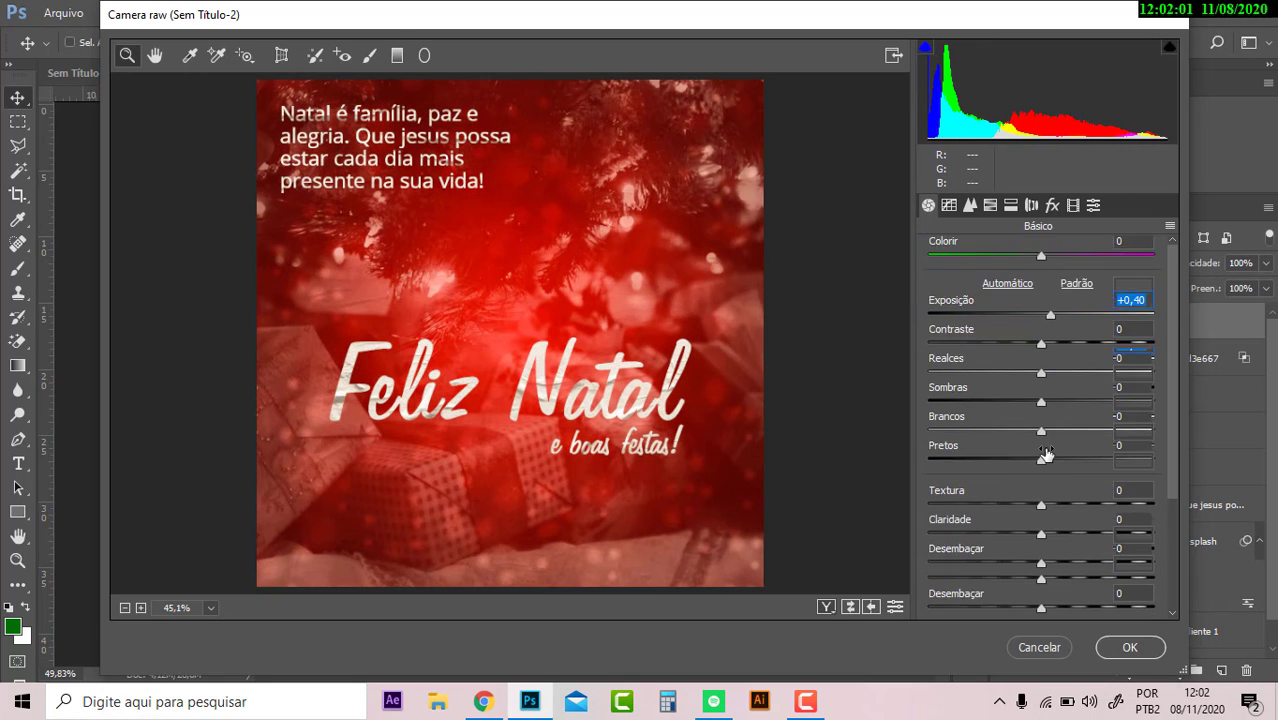
mouse_move(1041, 369)
left_mouse_down()
mouse_move(1021, 366)
mouse_move(1035, 372)
mouse_move(1041, 430)
left_mouse_up()
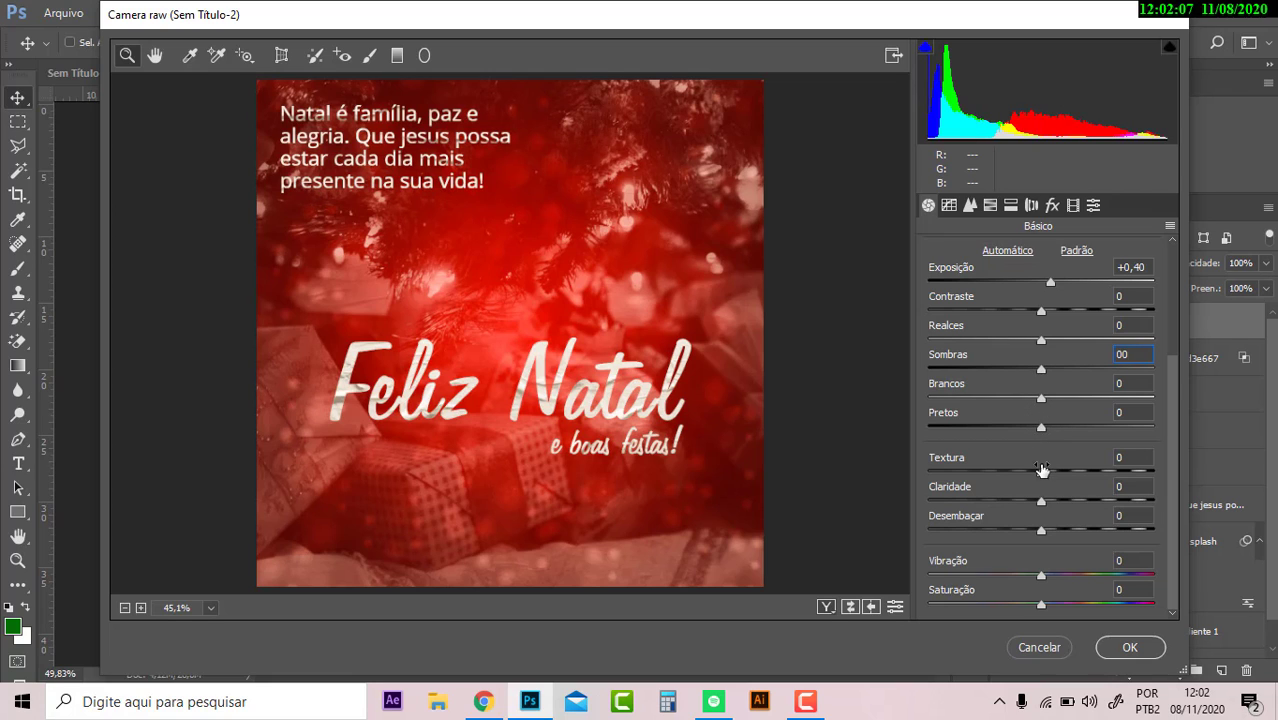
mouse_move(1041, 471)
left_mouse_down()
mouse_move(1056, 472)
mouse_move(1069, 503)
left_mouse_up()
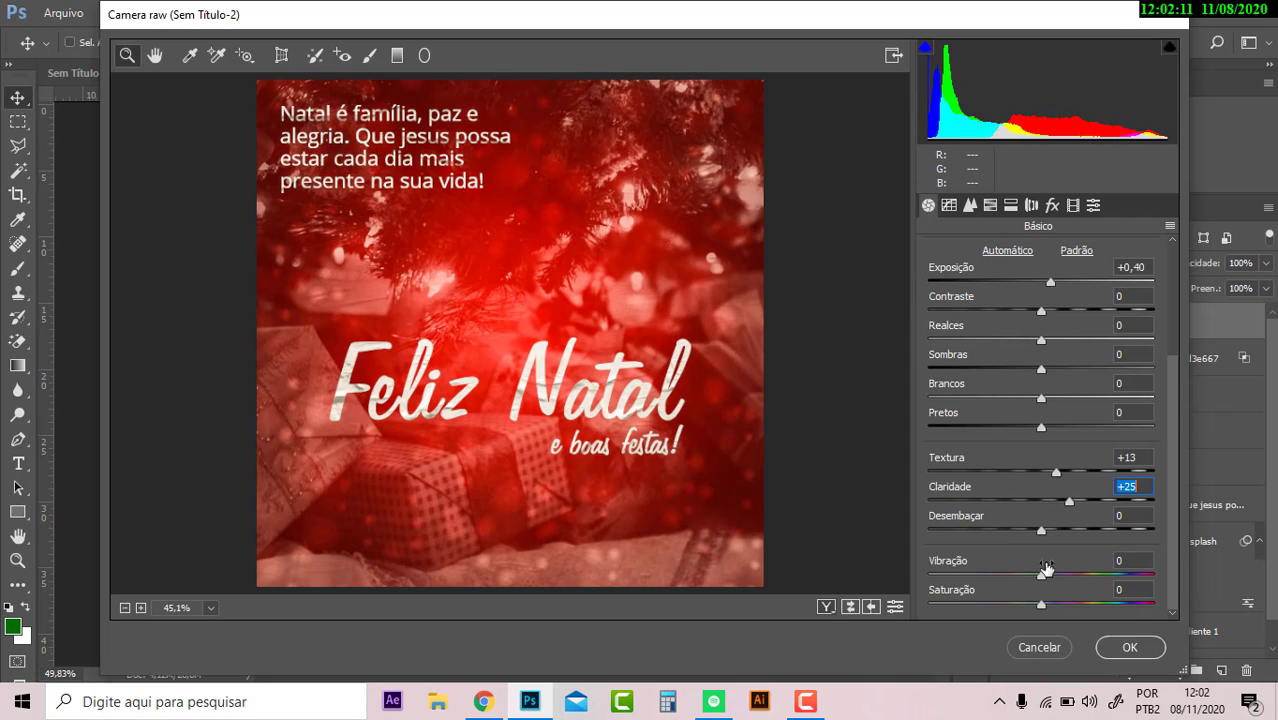
left_click_drag(1041, 576, 1046, 577)
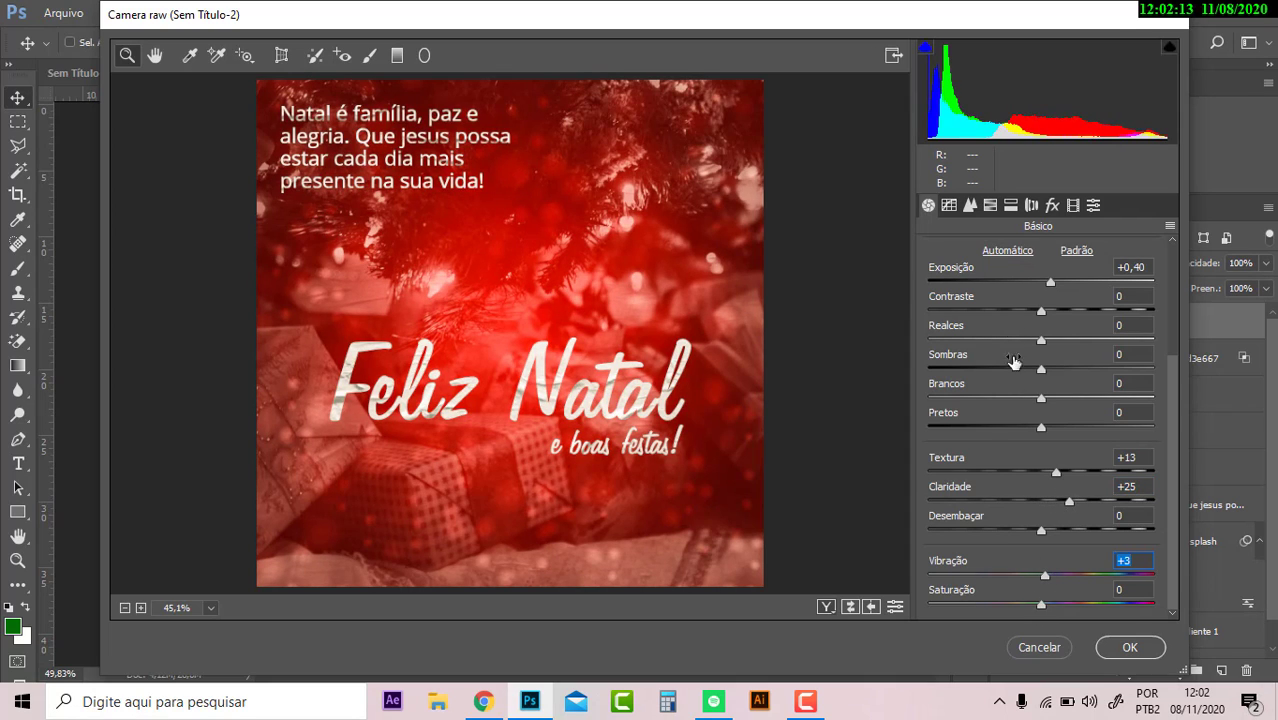
Add Grain 29 and apply the Camera Raw filter
left_click(1051, 206)
left_click_drag(935, 286, 1006, 288)
left_click(1129, 646)
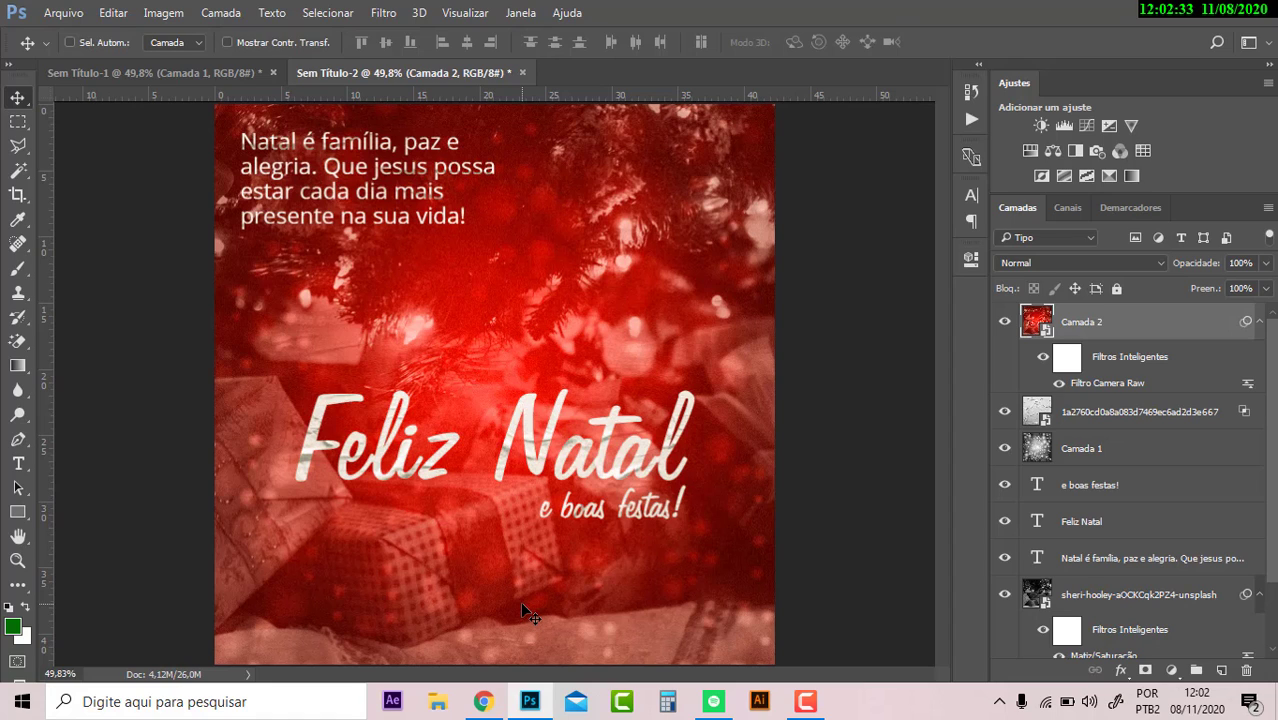
left_click(810, 701)
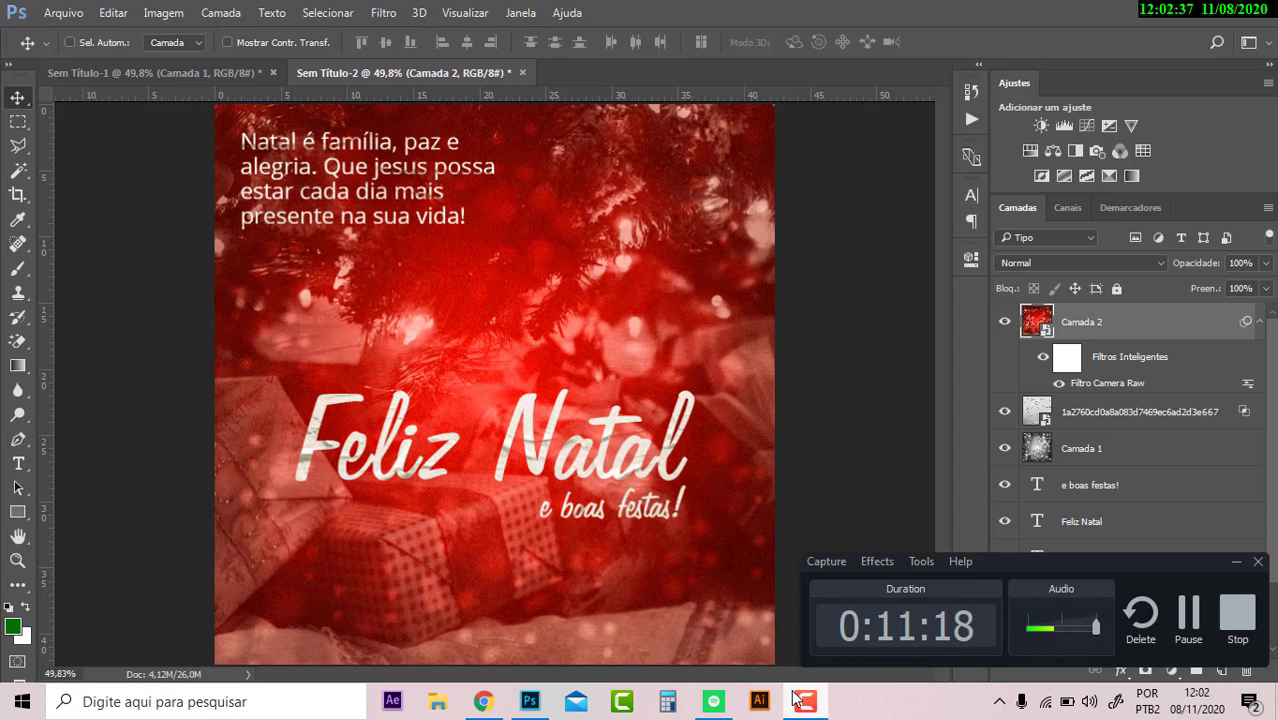